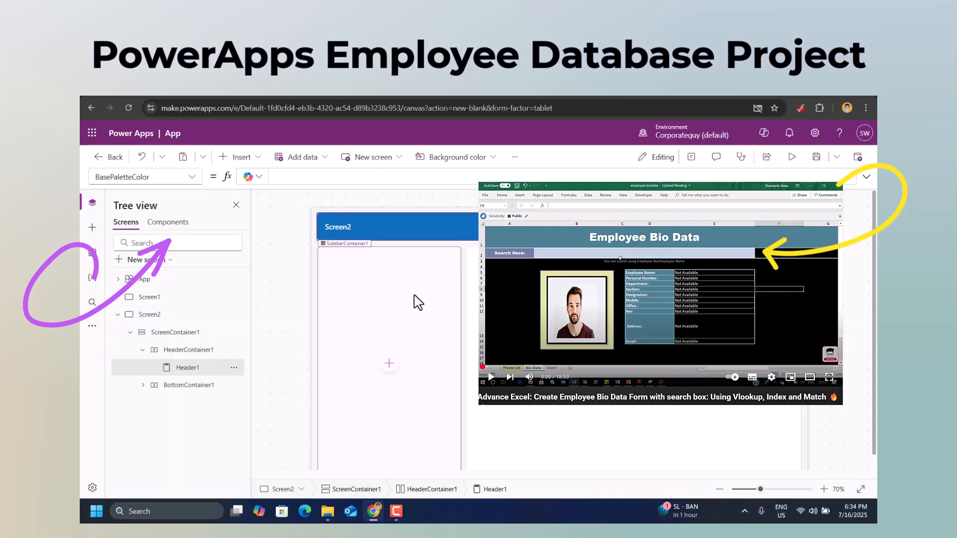
# Step: Insert a table into the sidebar container and set EmployeeDatabase_PowerApps as its data source
pyautogui.click(244, 157)
pyautogui.click(242, 304)
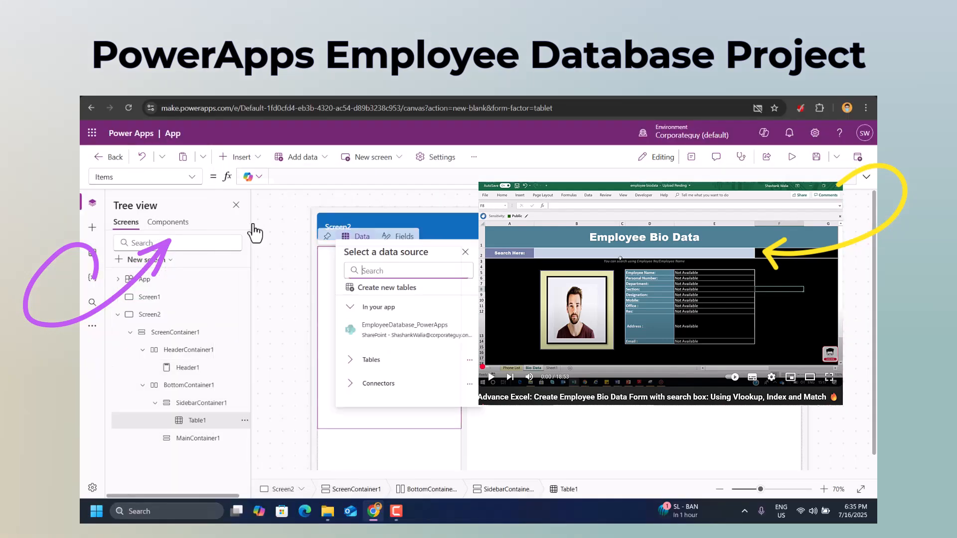
pyautogui.click(395, 335)
pyautogui.scroll(-1, 382, 301)
pyautogui.click(392, 446)
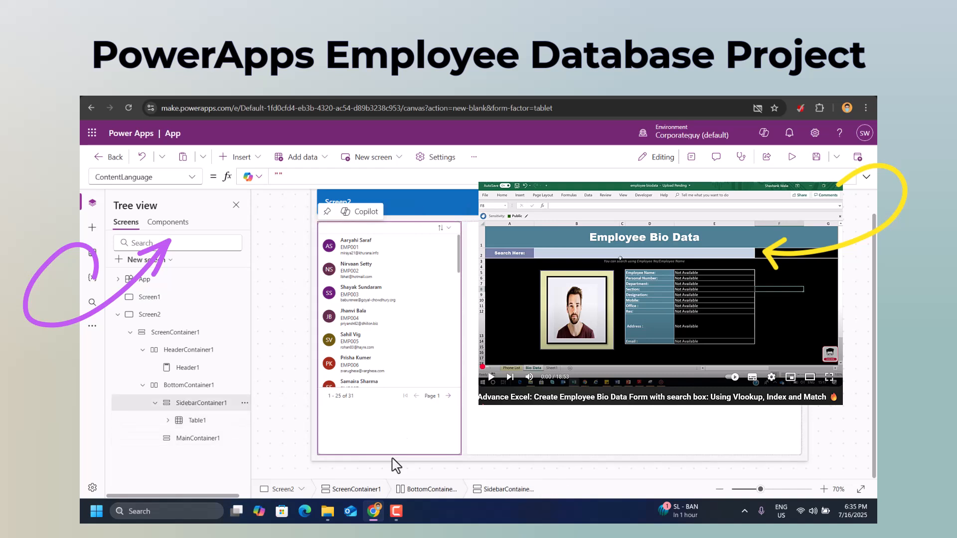
# Step: Turn on flexible height for the table in the sidebar and hide the tree view
pyautogui.click(413, 369)
pyautogui.click(691, 157)
pyautogui.click(854, 368)
pyautogui.click(235, 205)
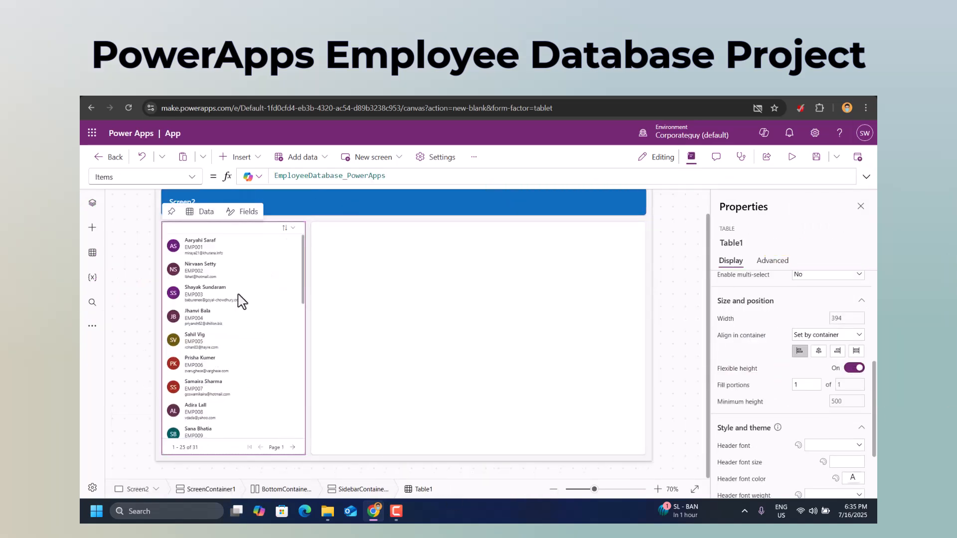
# Step: Add the Status field to the table's fields and move it directly below Title
pyautogui.scroll(4, 847, 349)
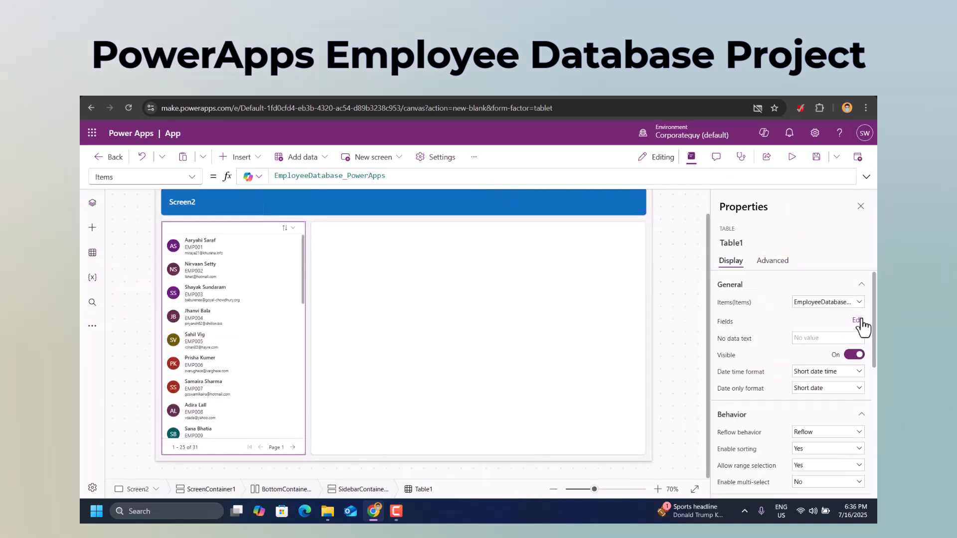
pyautogui.click(857, 320)
pyautogui.click(569, 225)
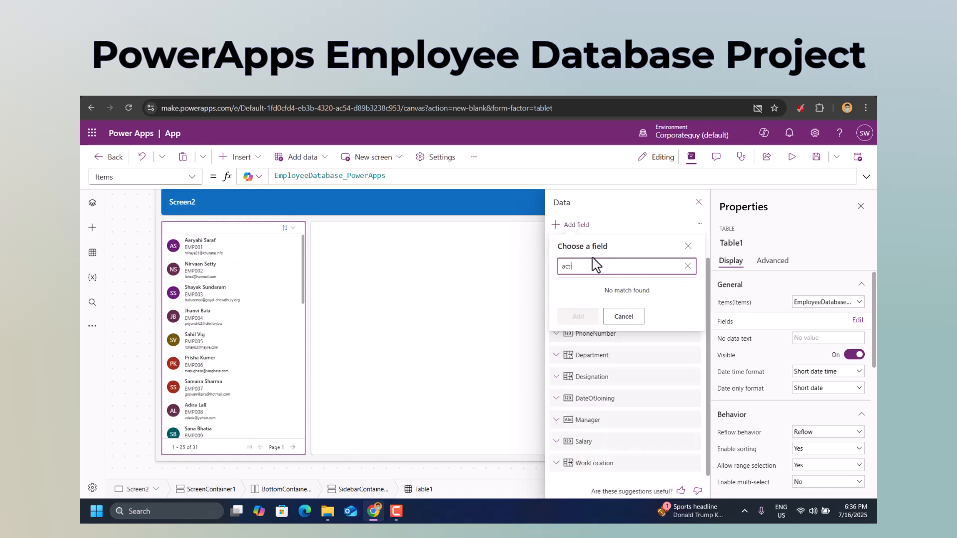
pyautogui.click(566, 319)
pyautogui.click(578, 367)
pyautogui.moveTo(638, 344); pyautogui.dragTo(597, 302)
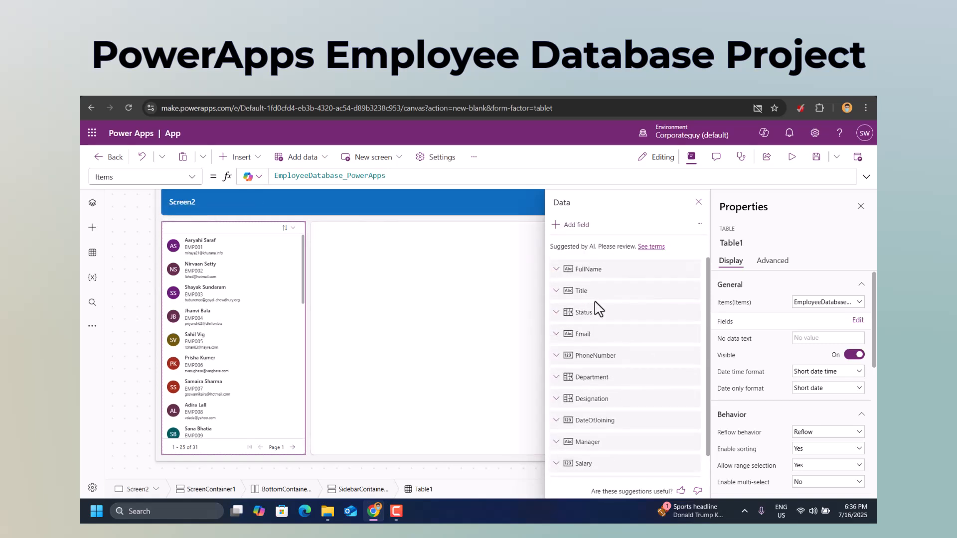
pyautogui.click(697, 202)
pyautogui.scroll(-2, 812, 397)
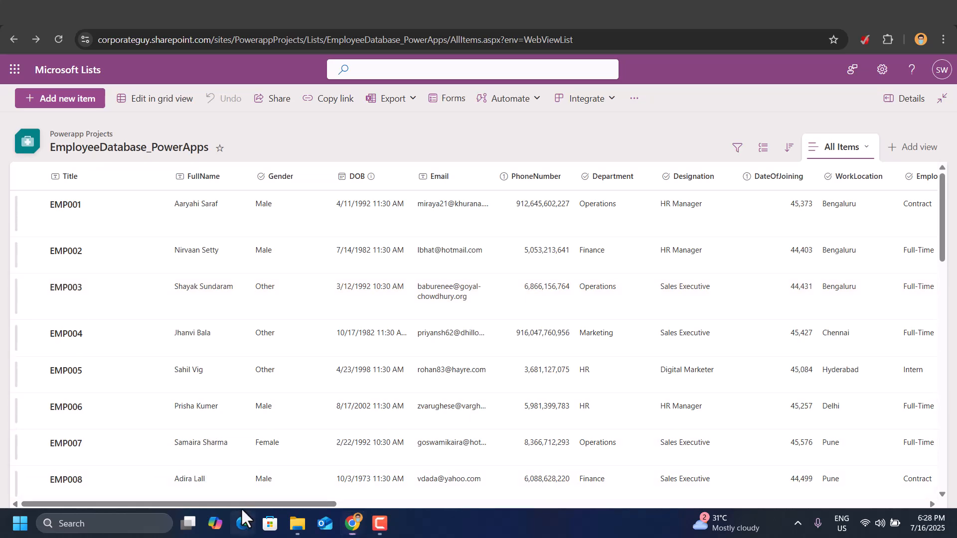
# Step: Examine all columns of the EmployeeDatabase_PowerApps list in Microsoft Lists, from the first one through EmployeePic
pyautogui.moveTo(257, 504); pyautogui.dragTo(863, 492)
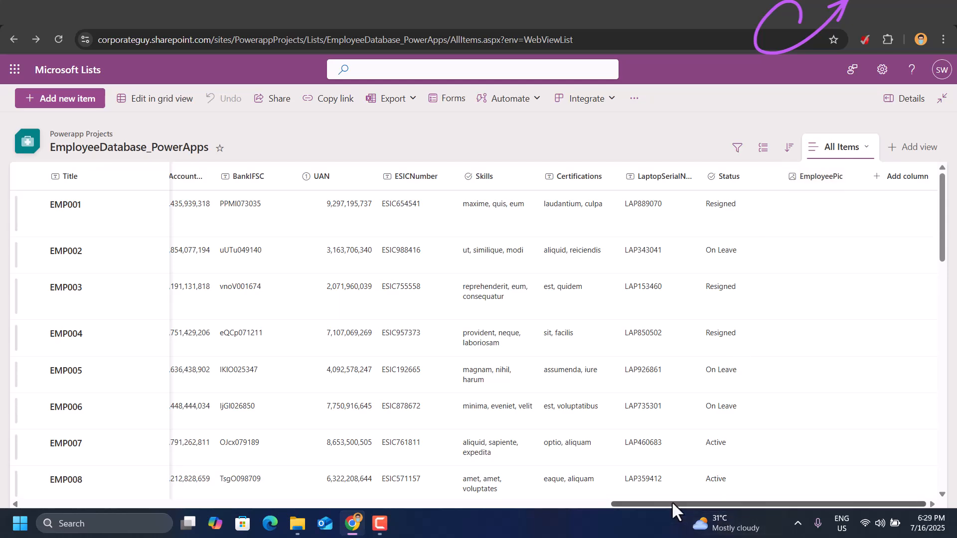
pyautogui.moveTo(674, 508); pyautogui.dragTo(91, 507)
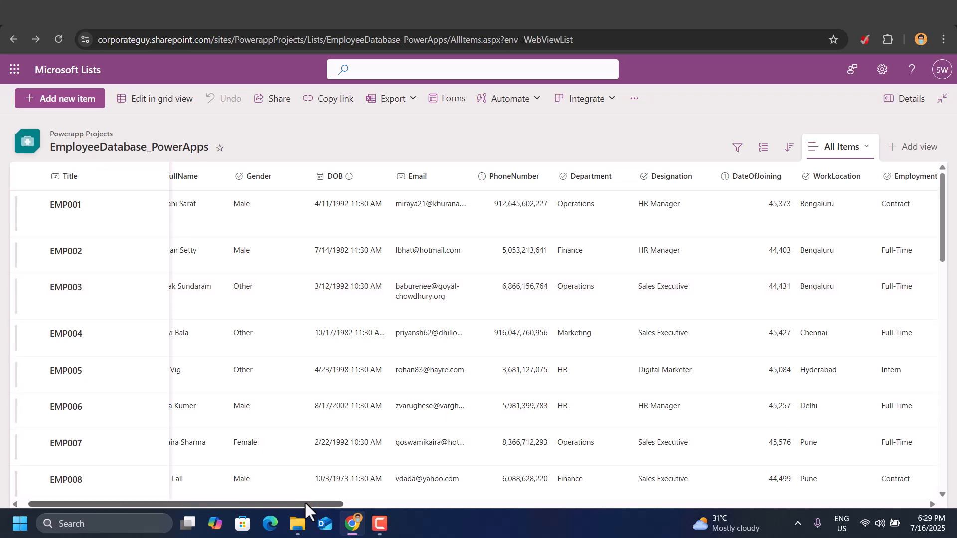
pyautogui.moveTo(304, 501); pyautogui.dragTo(265, 504)
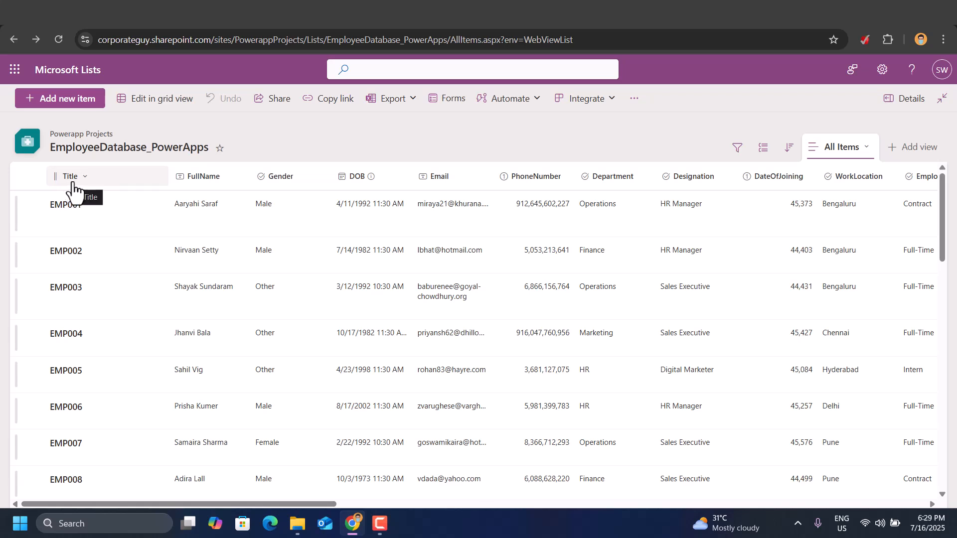
# Step: Rename the list's Title column to EmpID
pyautogui.click(80, 184)
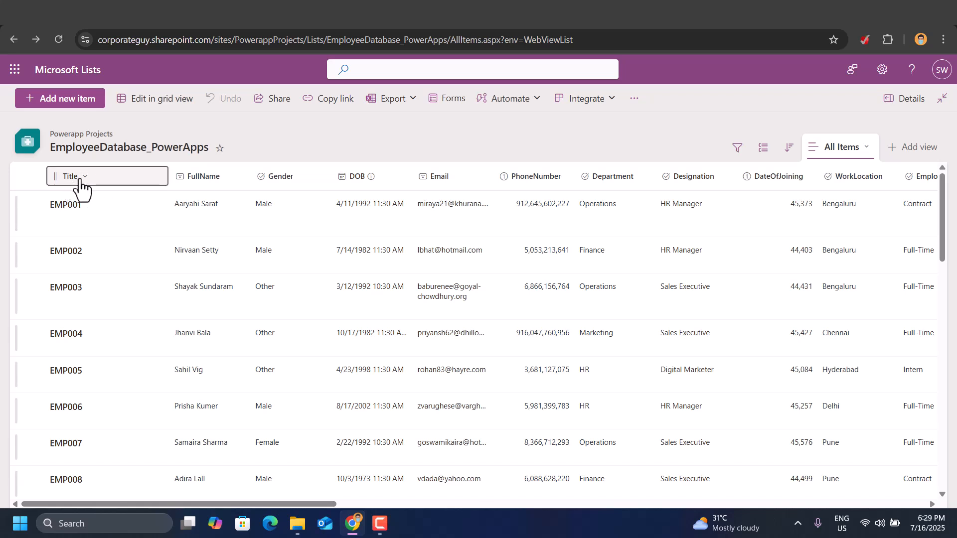
pyautogui.moveTo(112, 299)
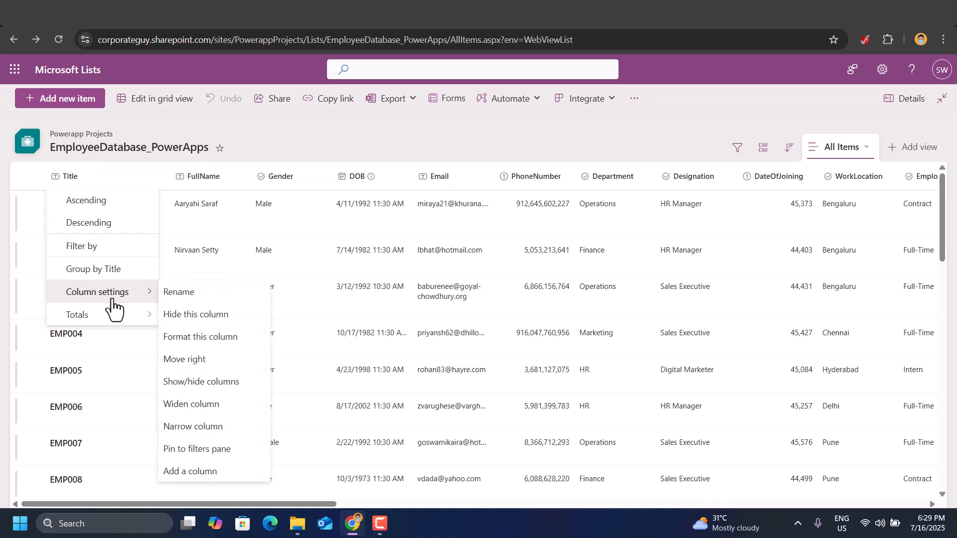
pyautogui.click(173, 299)
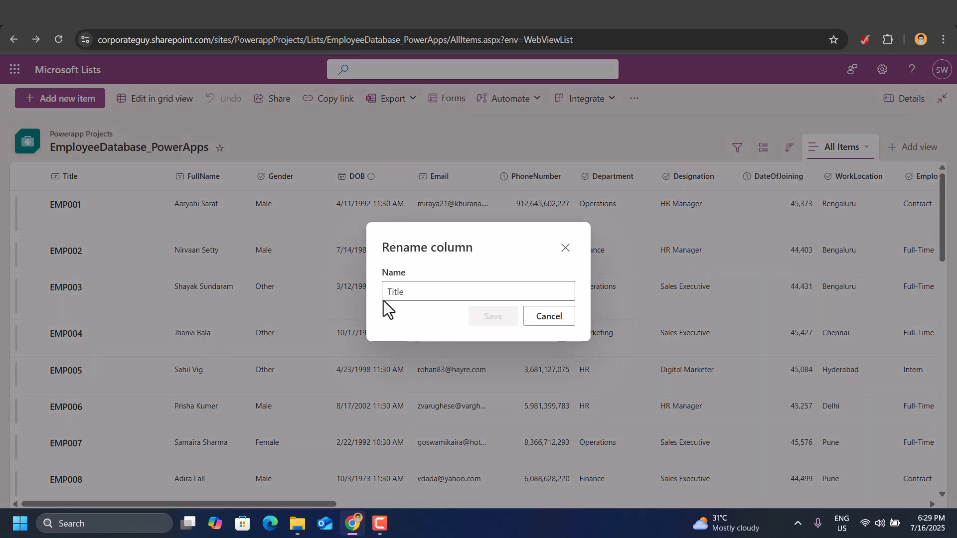
pyautogui.moveTo(384, 298); pyautogui.dragTo(436, 291)
pyautogui.press('BackSpace')
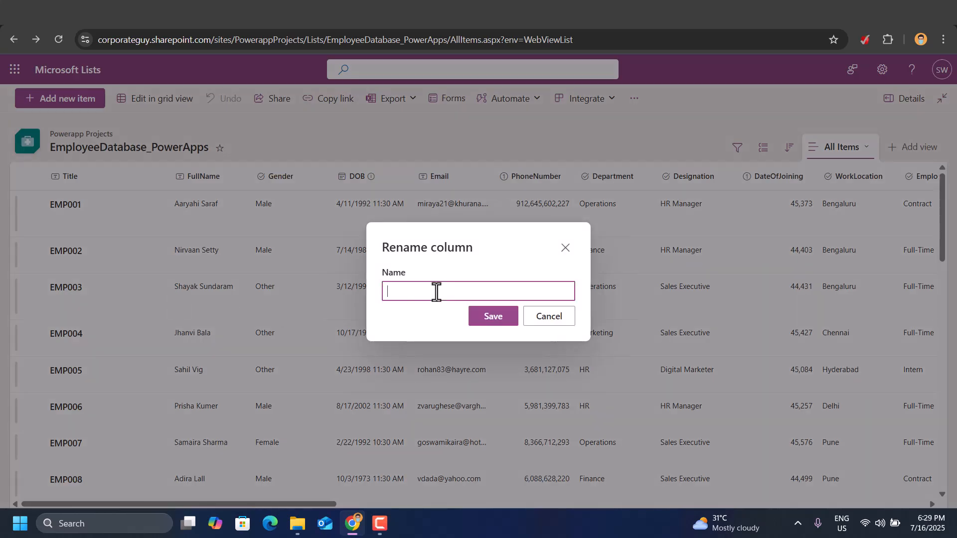
pyautogui.write('EmpID')
pyautogui.click(492, 323)
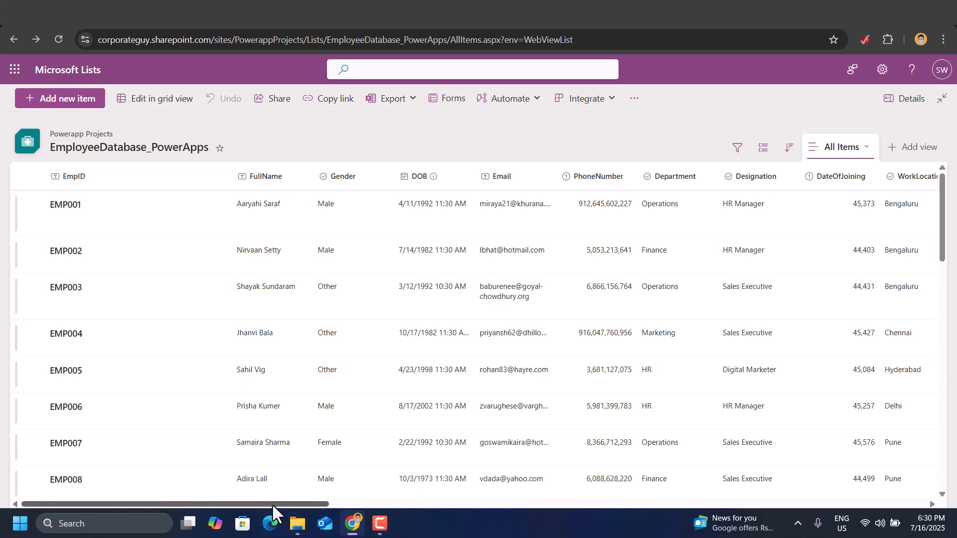
# Step: Look through the list's employment, identity, address, bank and status columns, returning to the first ones
pyautogui.moveTo(271, 503); pyautogui.dragTo(486, 492)
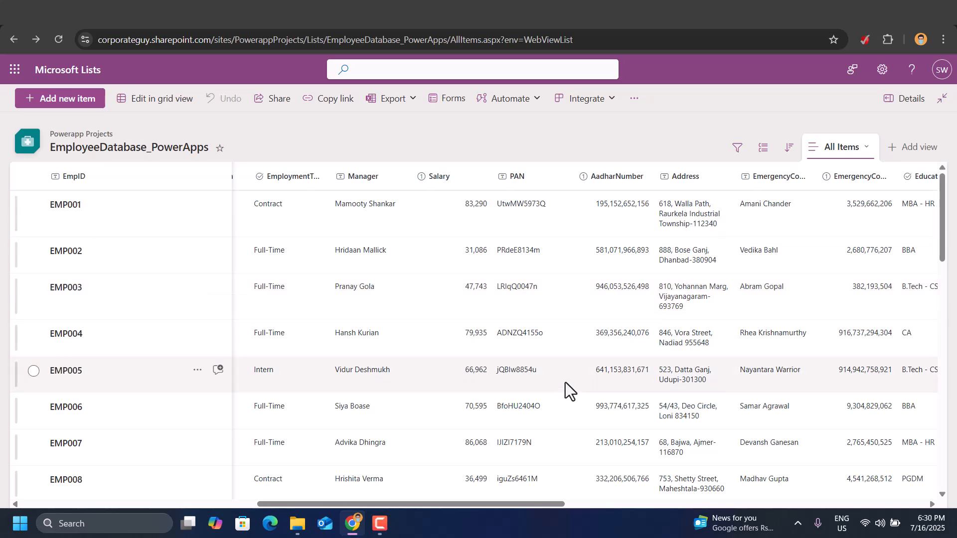
pyautogui.moveTo(429, 502); pyautogui.dragTo(576, 498)
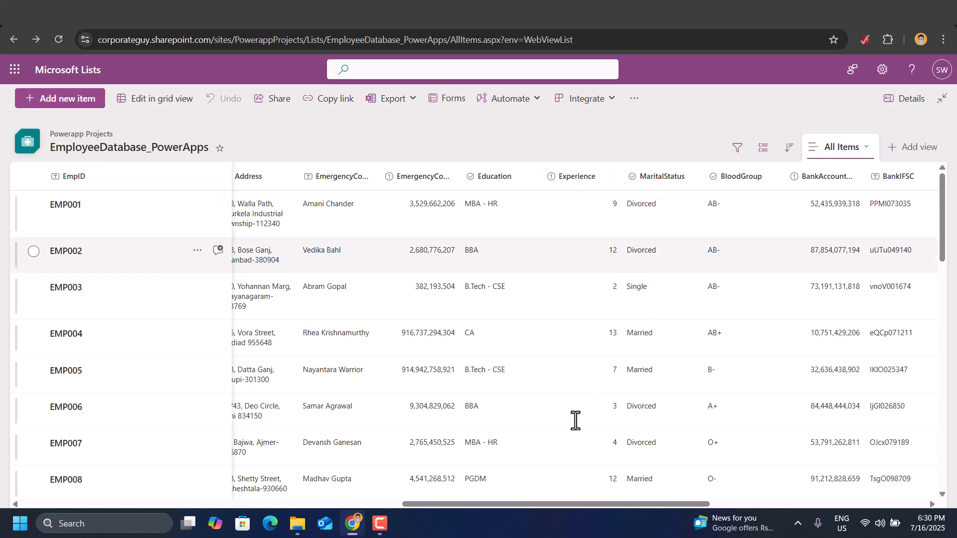
pyautogui.moveTo(500, 502); pyautogui.dragTo(731, 483)
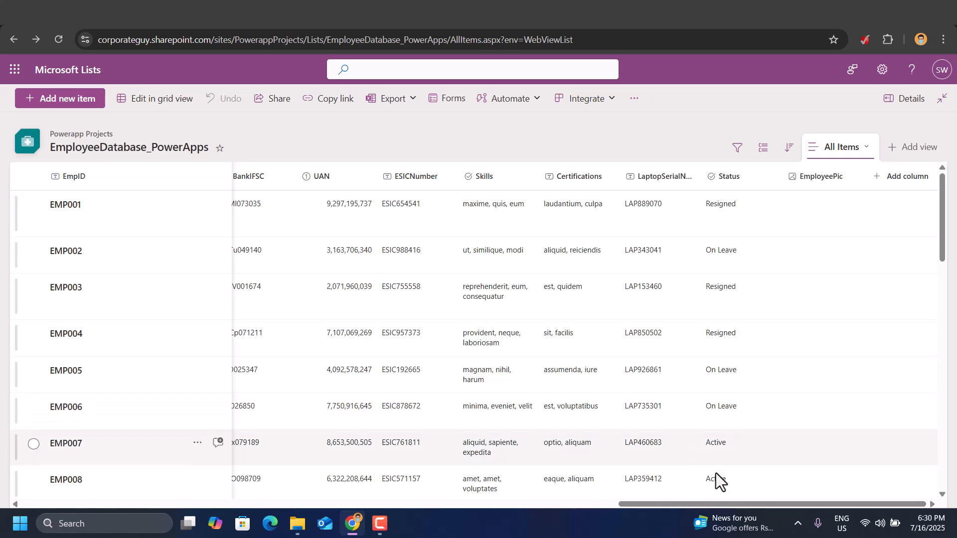
pyautogui.moveTo(693, 505); pyautogui.dragTo(122, 503)
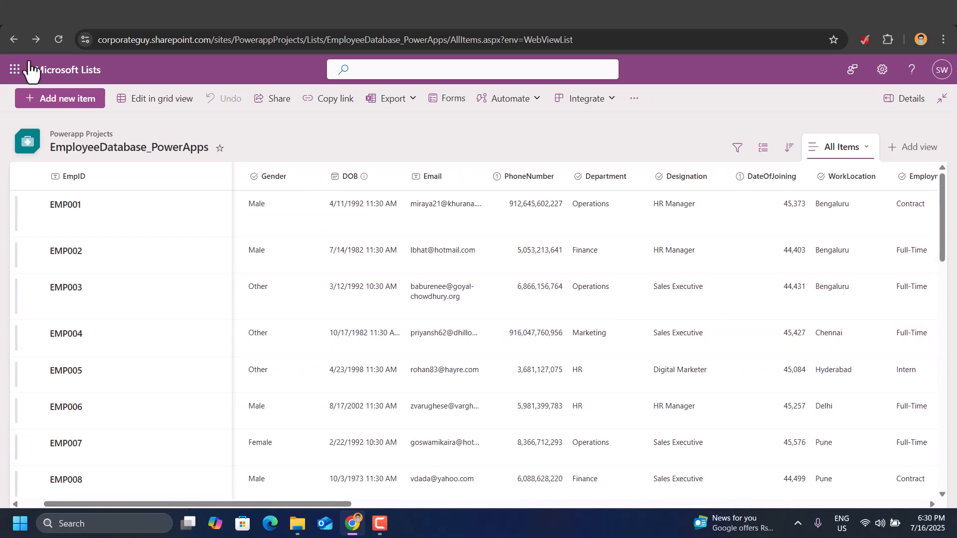
# Step: Switch to Power Apps and create a new blank canvas app in tablet size
pyautogui.click(67, 9)
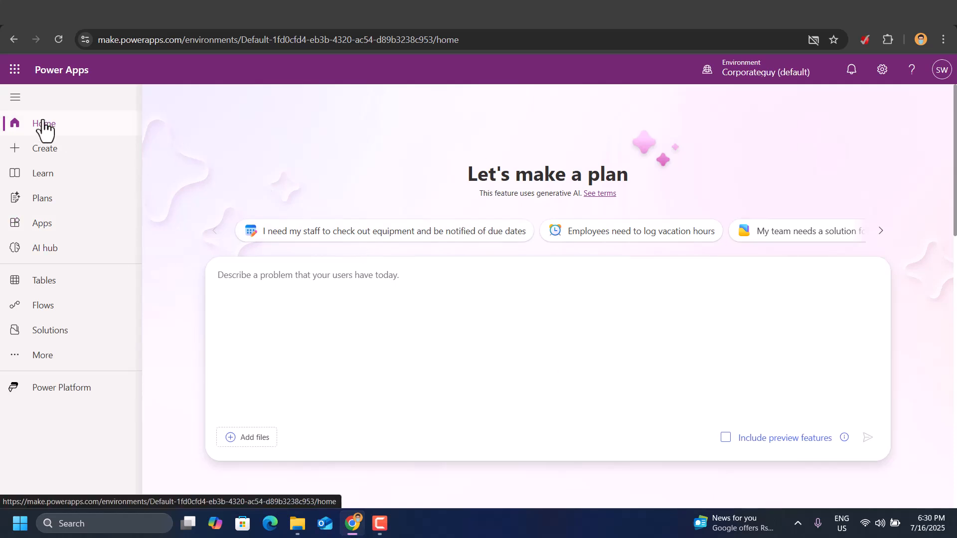
pyautogui.click(42, 156)
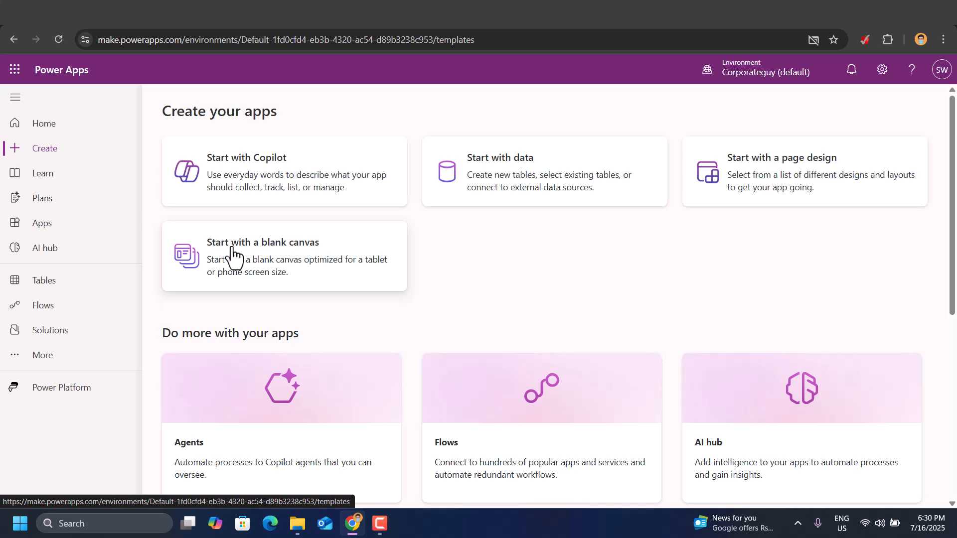
pyautogui.click(246, 257)
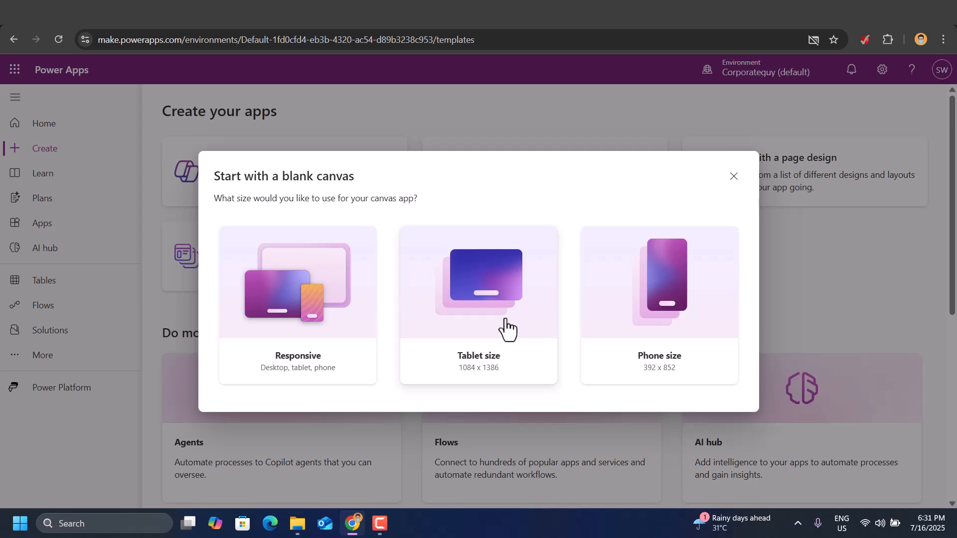
pyautogui.click(483, 302)
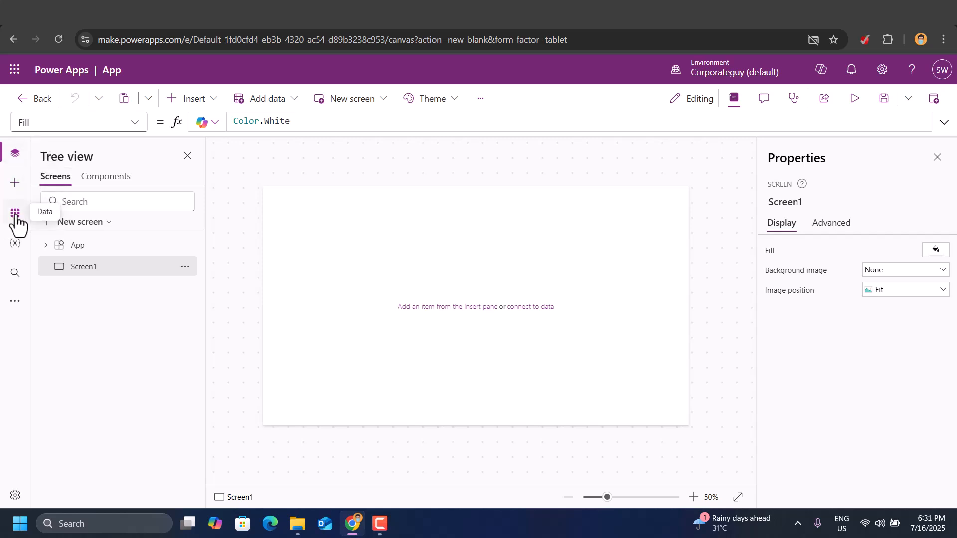
# Step: Start adding data to the app through the existing SharePoint connection
pyautogui.click(15, 219)
pyautogui.click(113, 298)
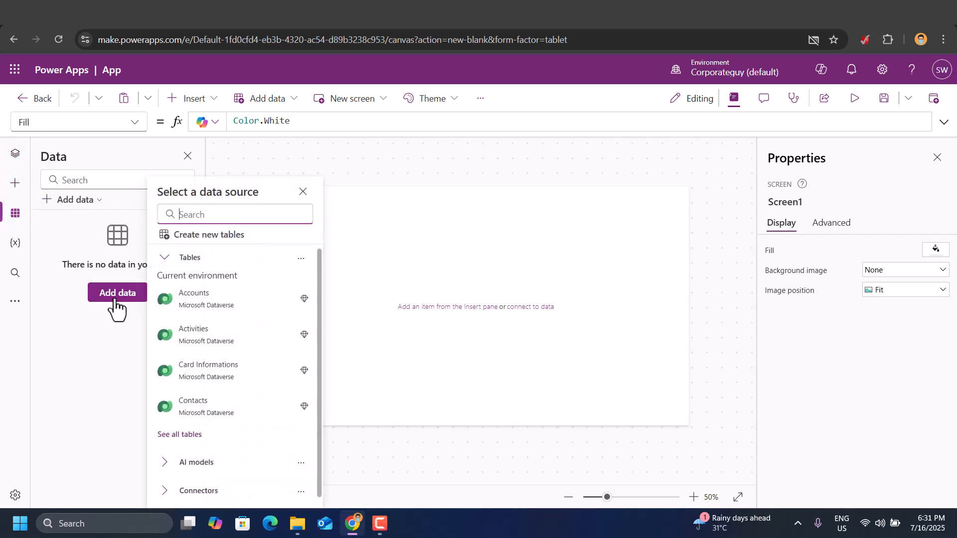
pyautogui.scroll(-1, 262, 312)
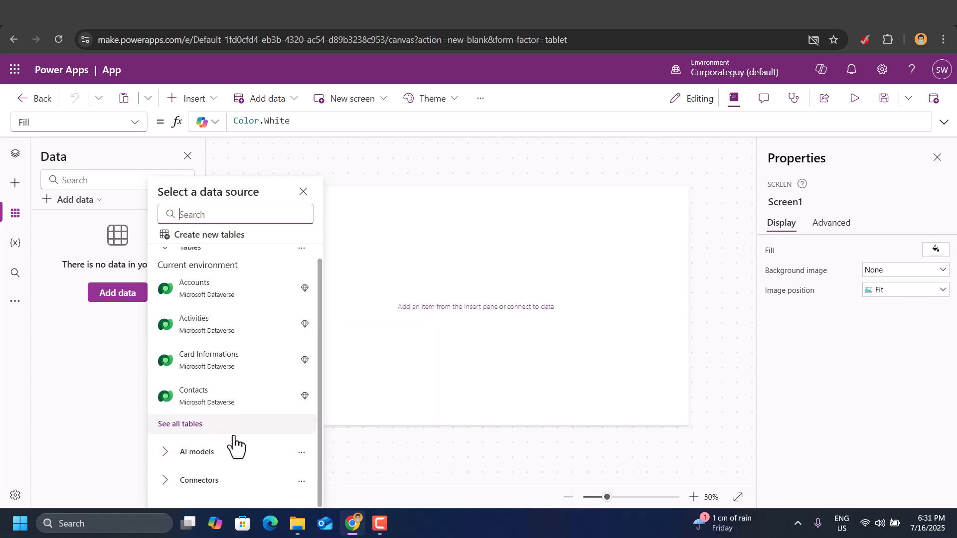
pyautogui.click(189, 480)
pyautogui.scroll(-3, 225, 385)
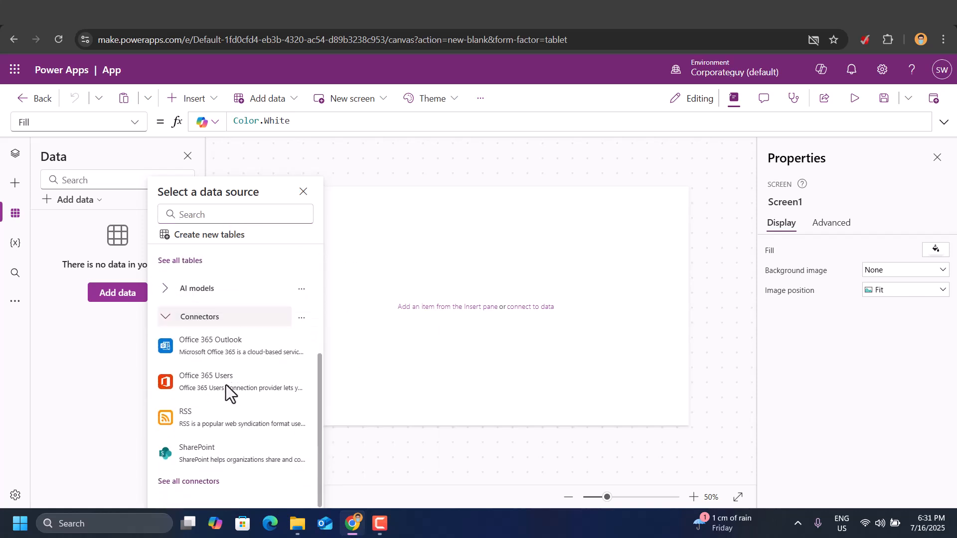
pyautogui.click(194, 459)
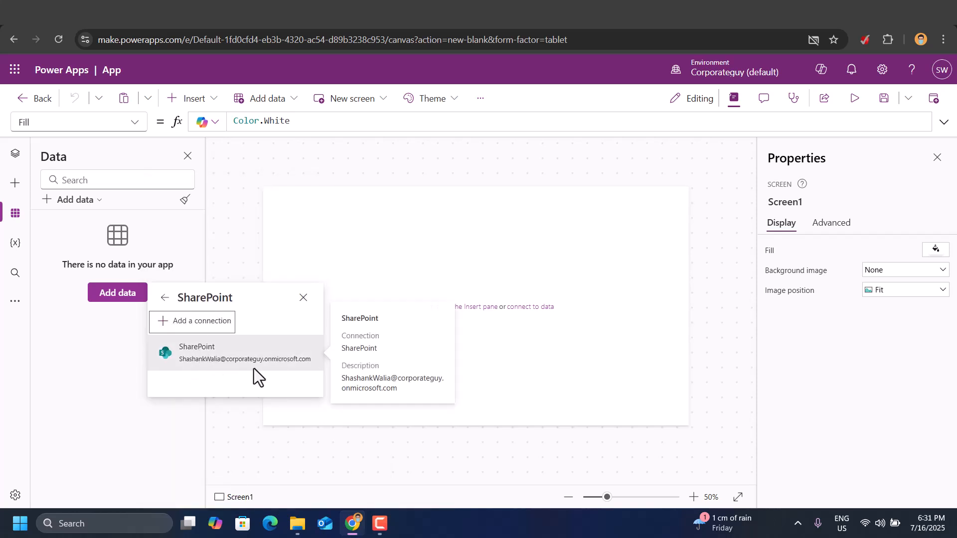
pyautogui.click(247, 353)
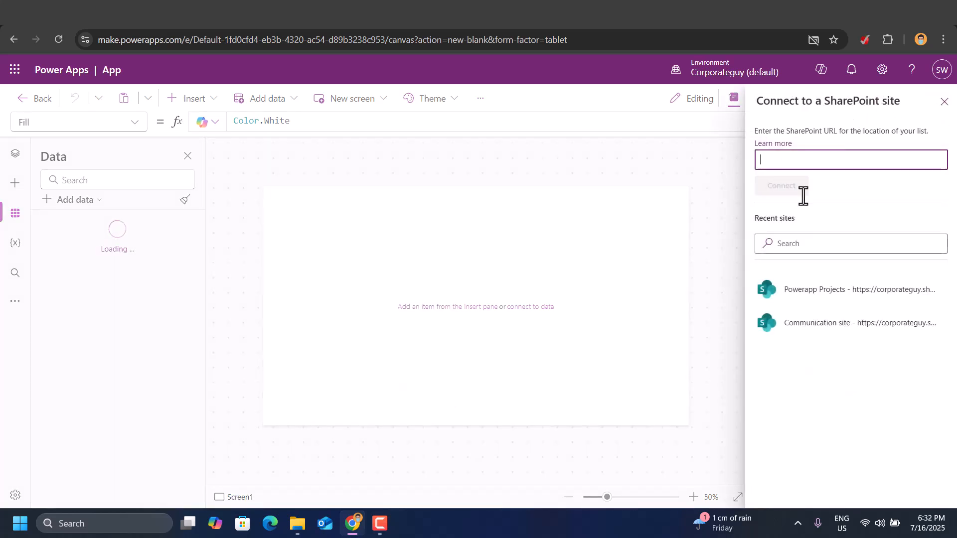
# Step: Connect the EmployeeDatabase_PowerApps list from the Powerapp Projects site as the data source
pyautogui.click(827, 293)
pyautogui.click(764, 190)
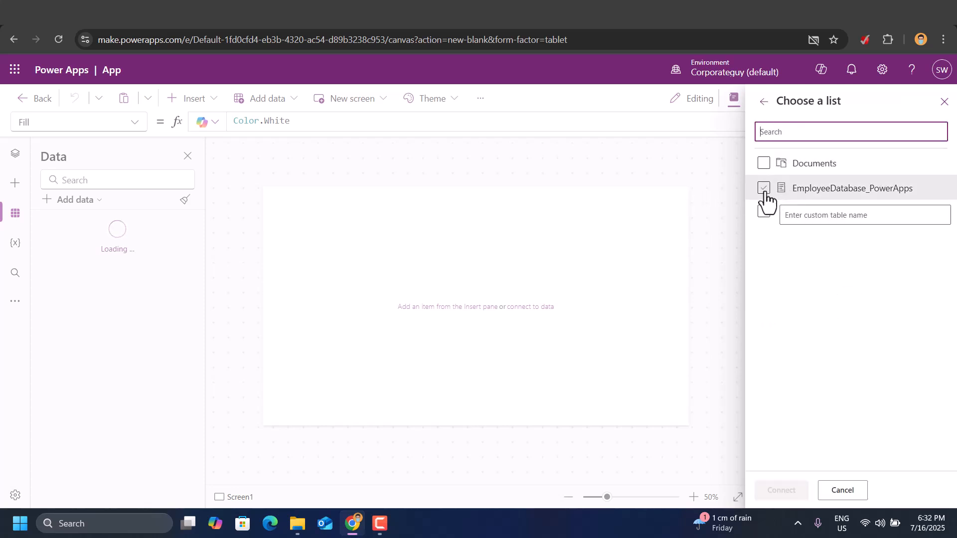
pyautogui.click(763, 188)
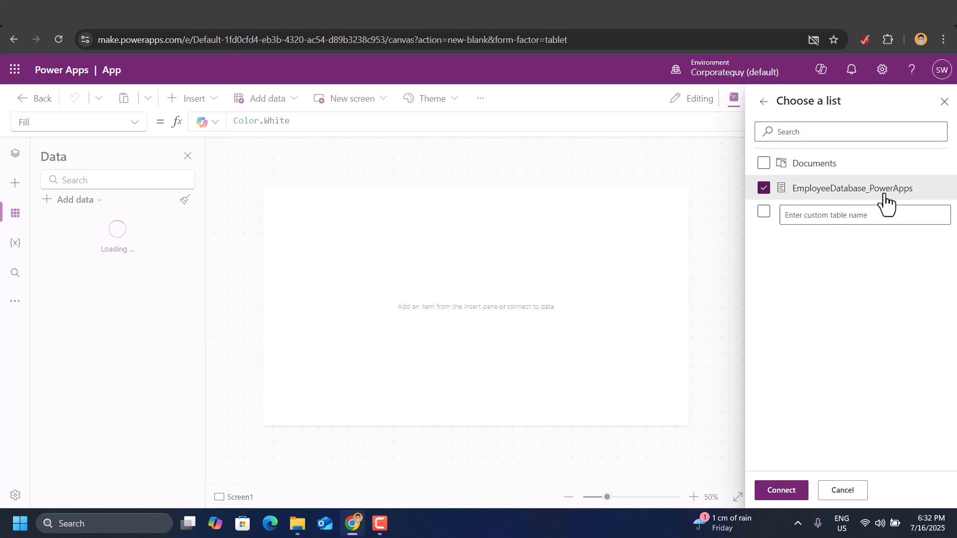
pyautogui.click(788, 496)
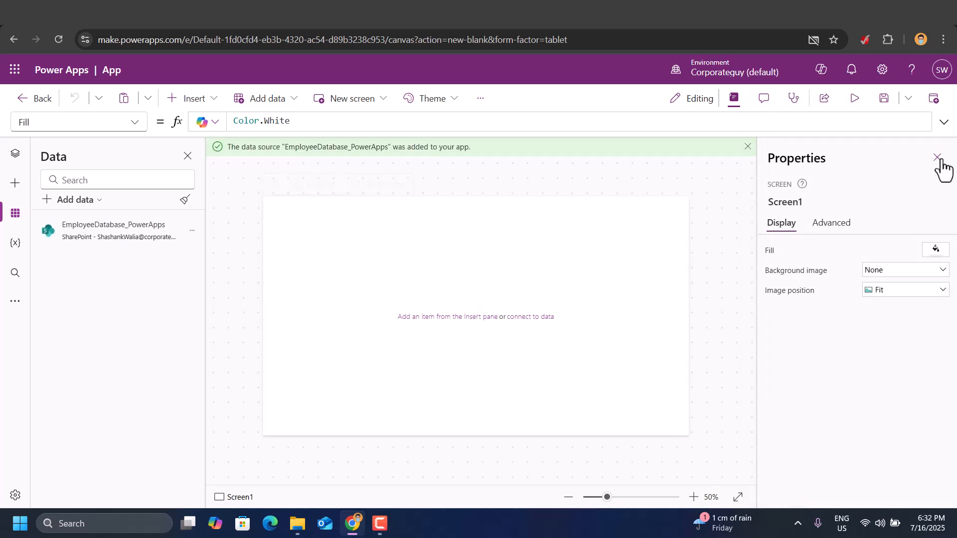
# Step: Add a new screen to the app using the Sidebar layout
pyautogui.click(936, 157)
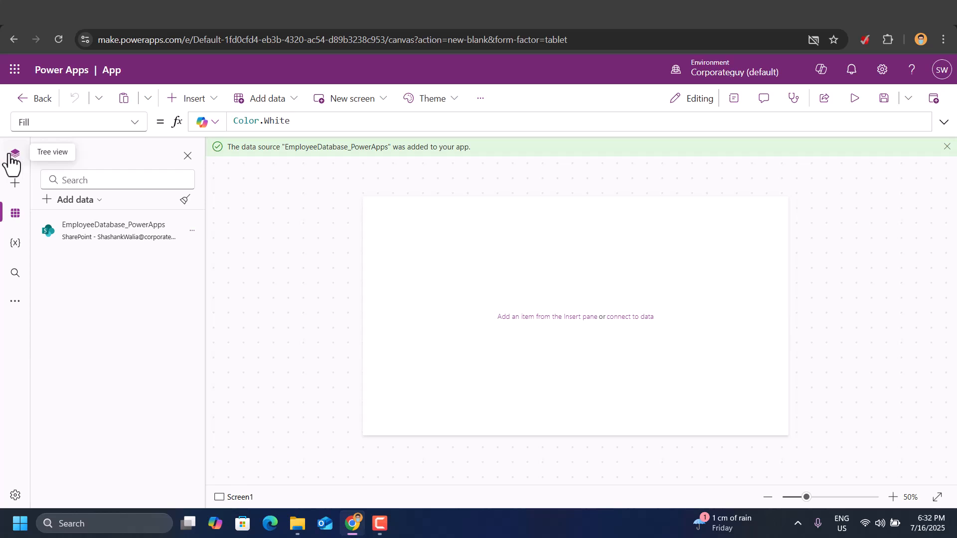
pyautogui.click(16, 156)
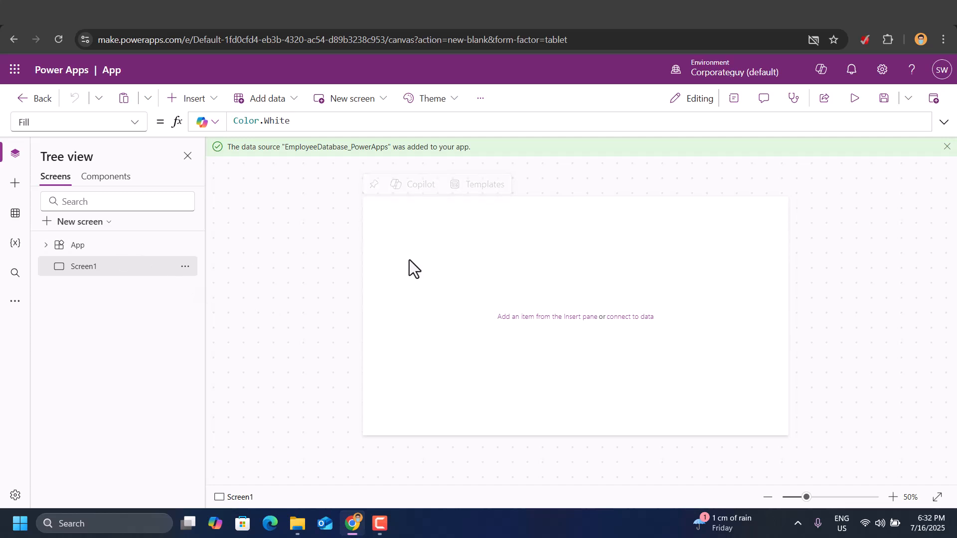
pyautogui.click(102, 225)
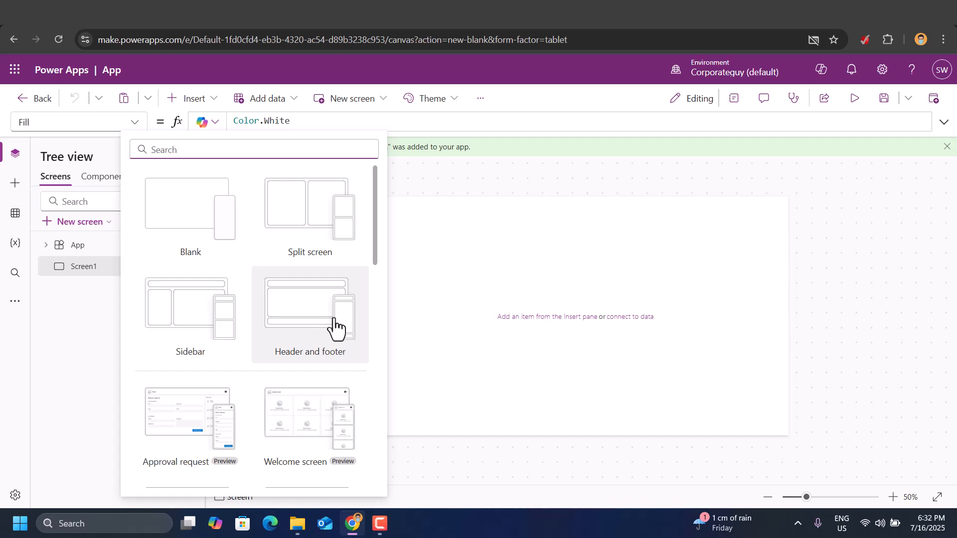
pyautogui.scroll(-1, 317, 344)
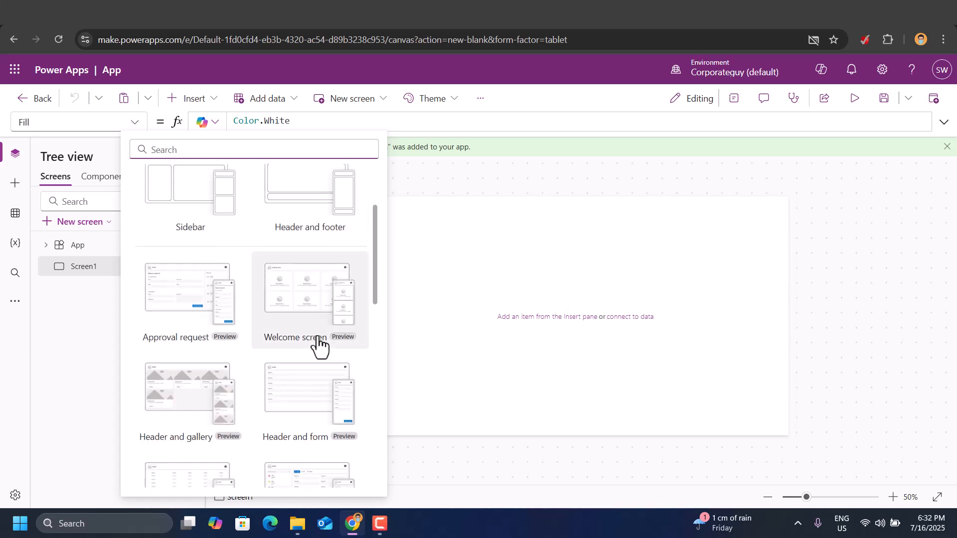
pyautogui.scroll(-4, 318, 343)
pyautogui.scroll(5, 213, 304)
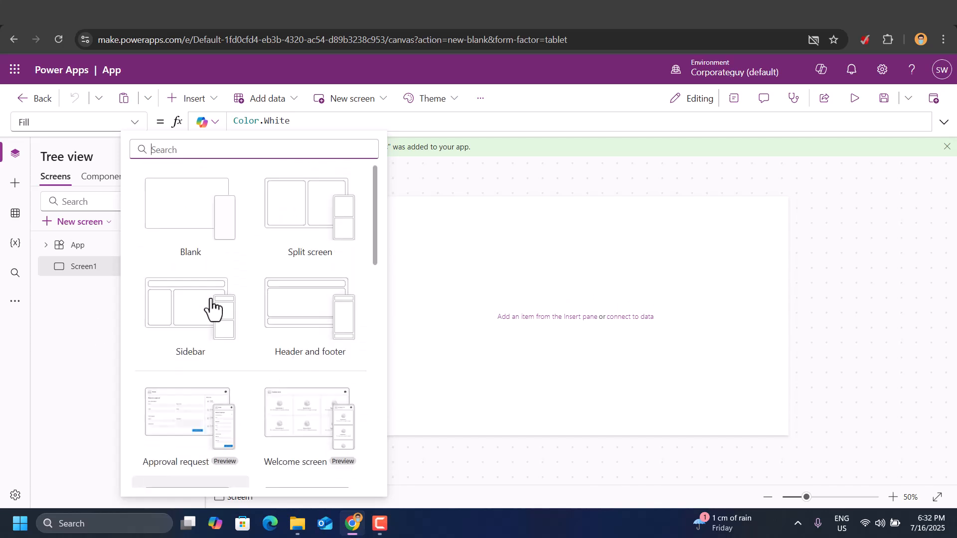
pyautogui.click(182, 318)
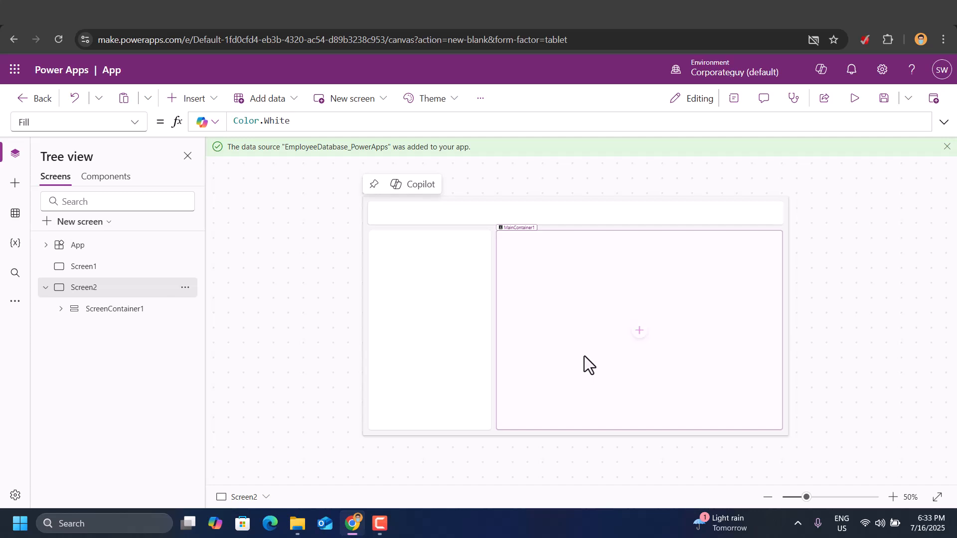
# Step: Search the controls available for the new screen's header container for "head"
pyautogui.scroll(1, 423, 313)
pyautogui.scroll(1, 423, 313)
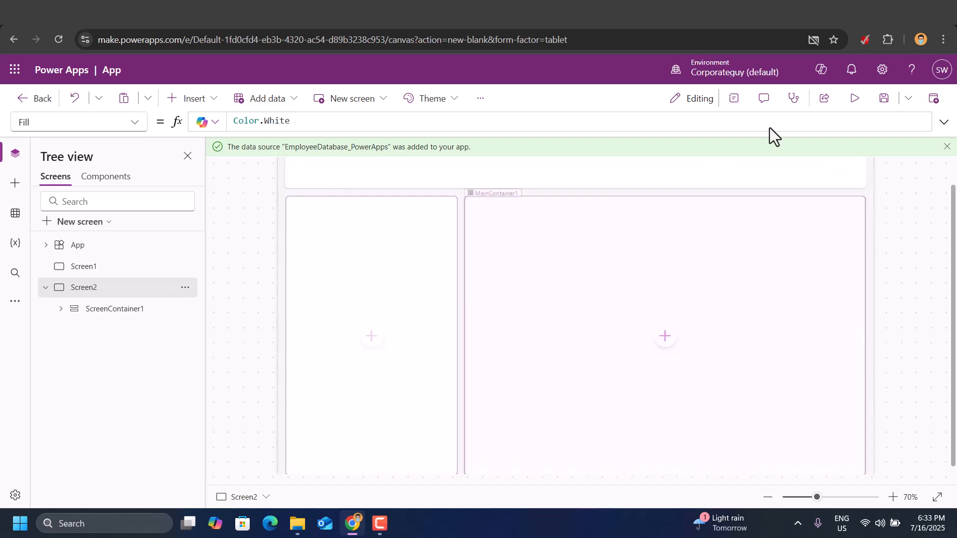
pyautogui.click(946, 146)
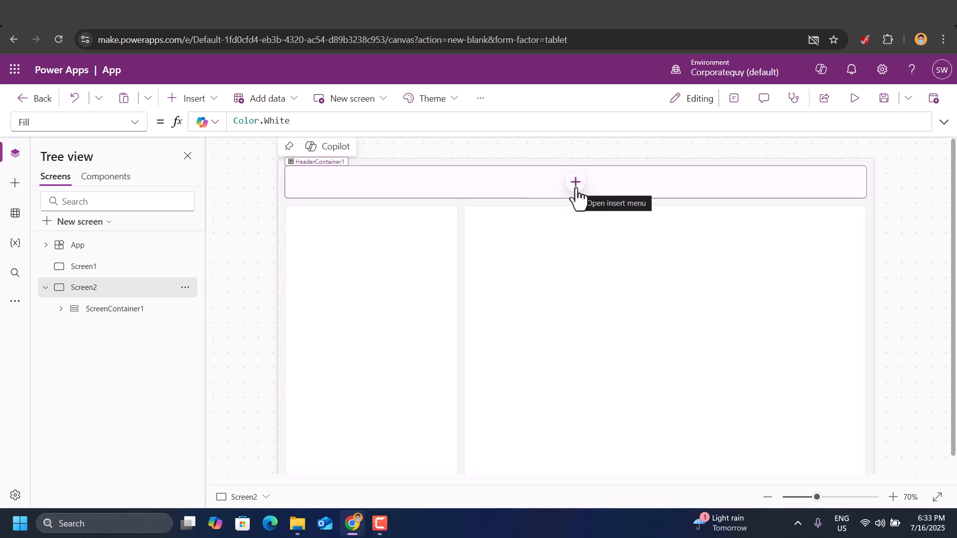
pyautogui.click(576, 184)
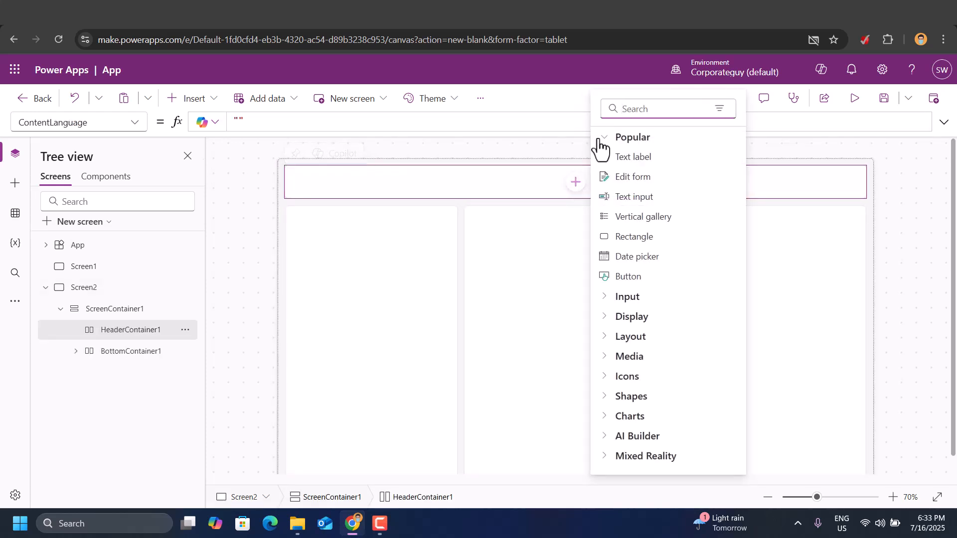
pyautogui.write('head')
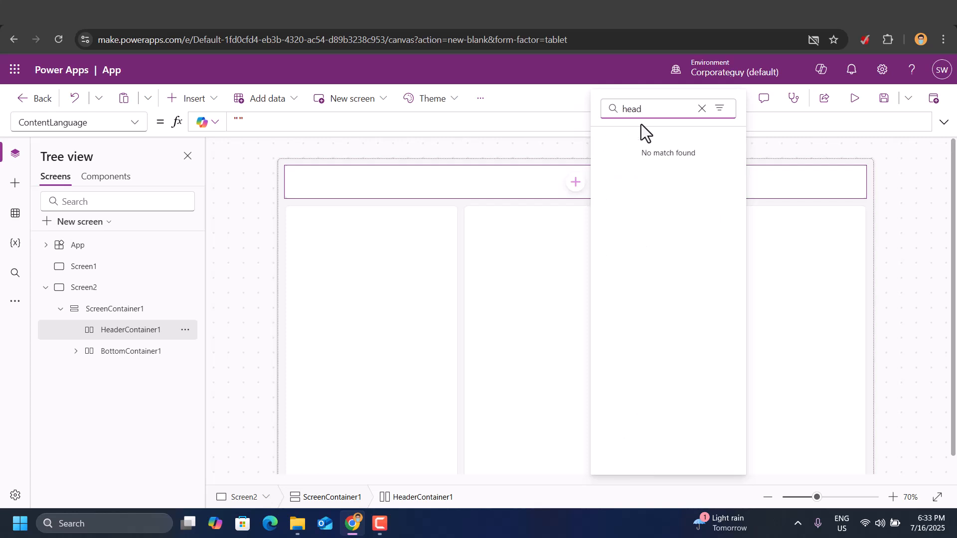
pyautogui.click(702, 110)
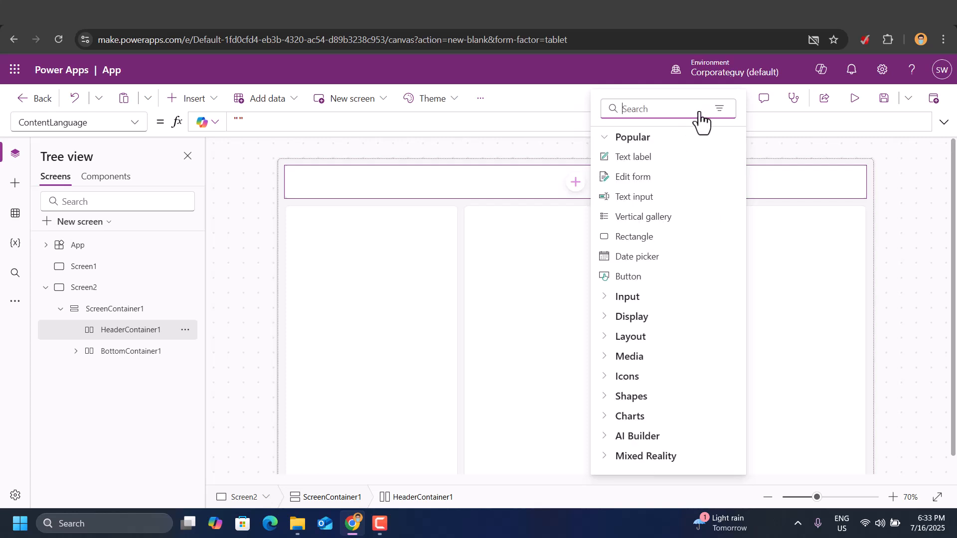
# Step: Turn on modern controls and themes in the app's update settings
pyautogui.click(15, 495)
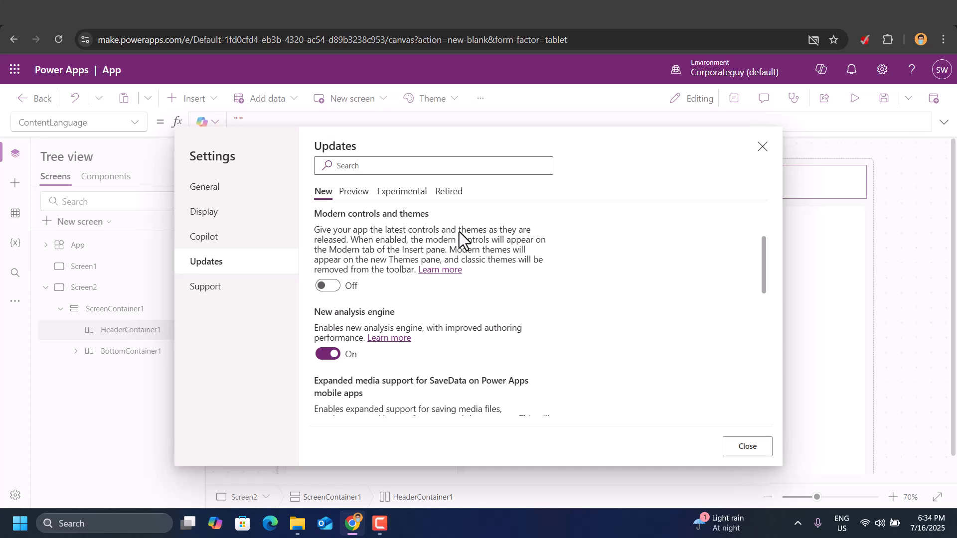
pyautogui.click(335, 287)
pyautogui.click(748, 447)
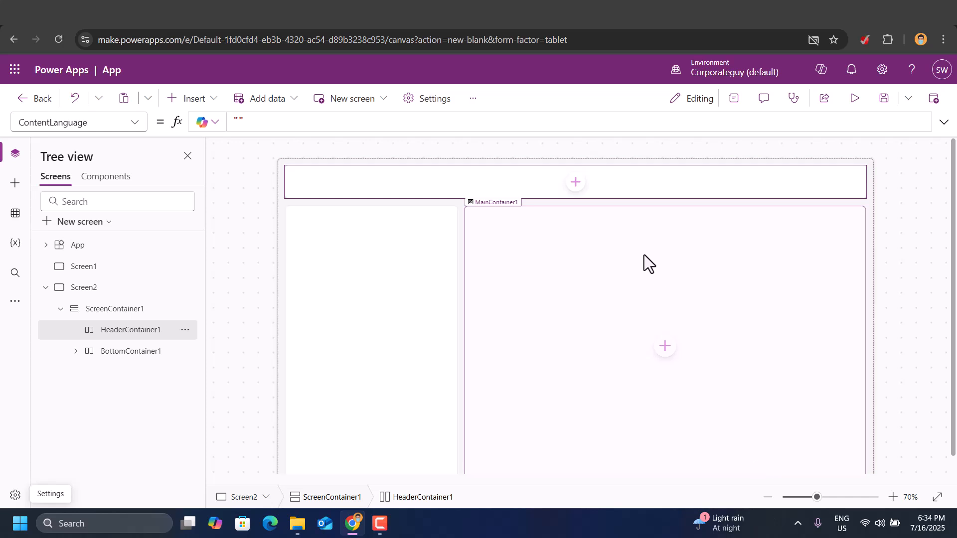
# Step: Insert the modern Header control into HeaderContainer1 on Screen2
pyautogui.click(574, 186)
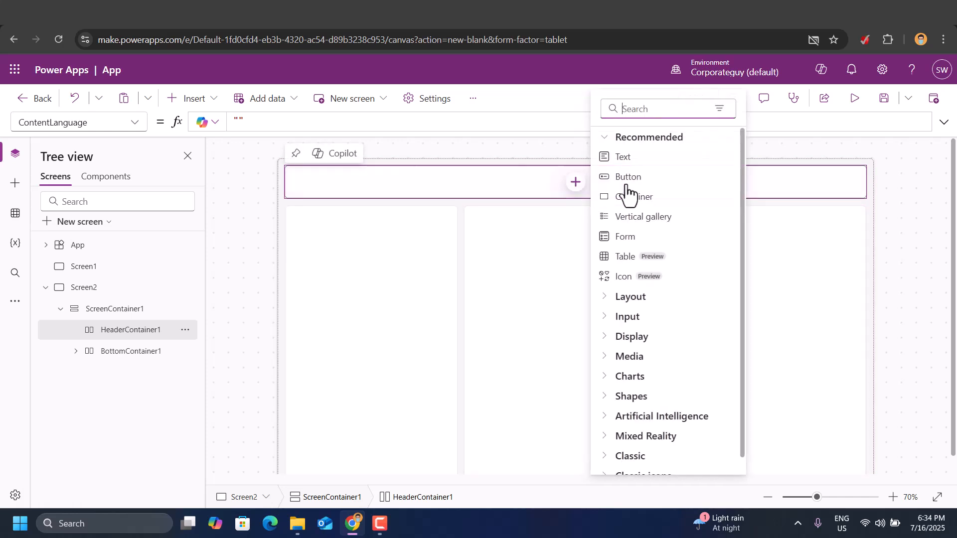
pyautogui.write('h')
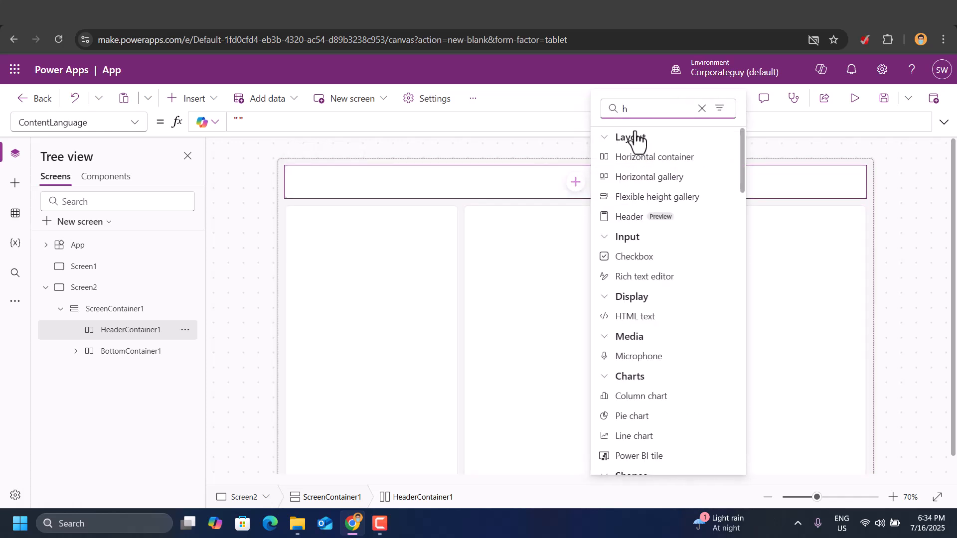
pyautogui.write('ea')
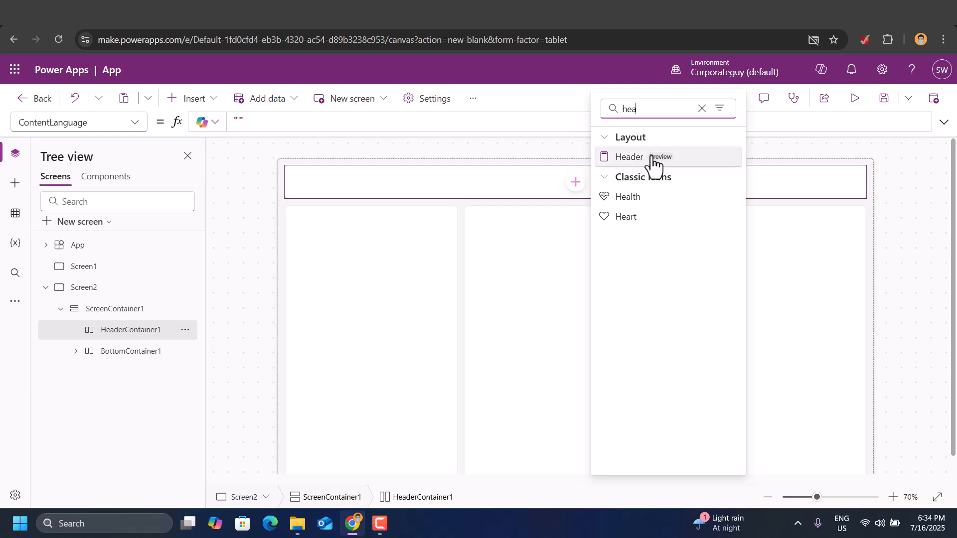
pyautogui.click(652, 160)
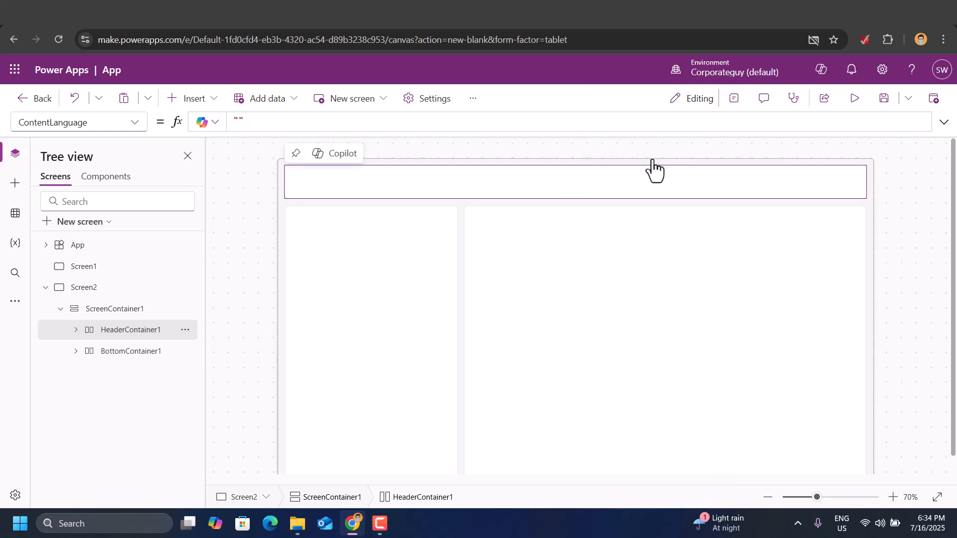
pyautogui.click(923, 228)
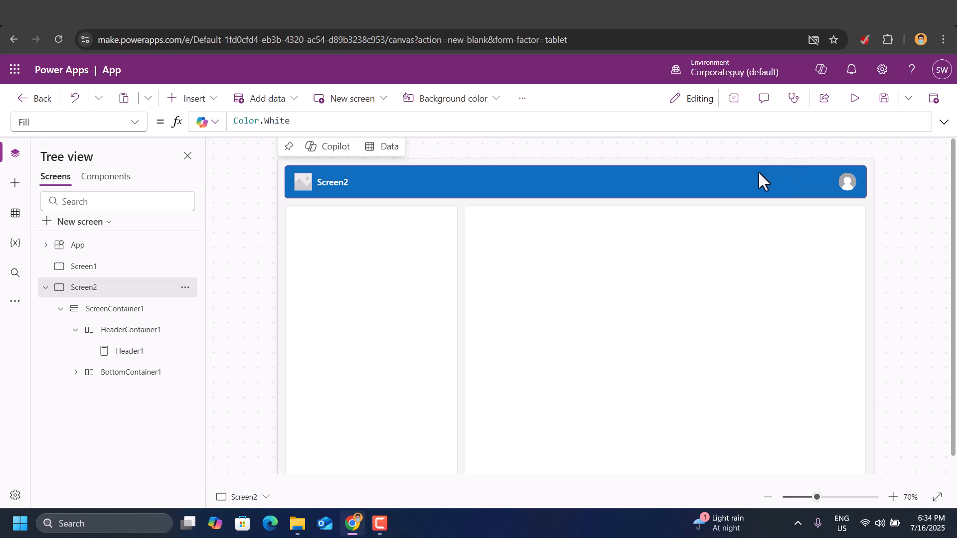
# Step: Turn off the logo and the profile picture on the header, leaving its title shown
pyautogui.click(453, 183)
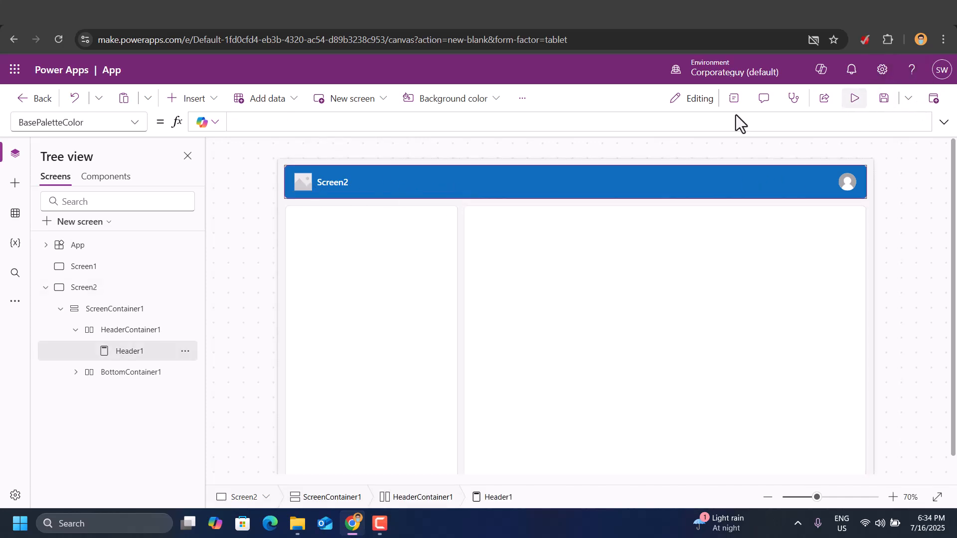
pyautogui.click(733, 100)
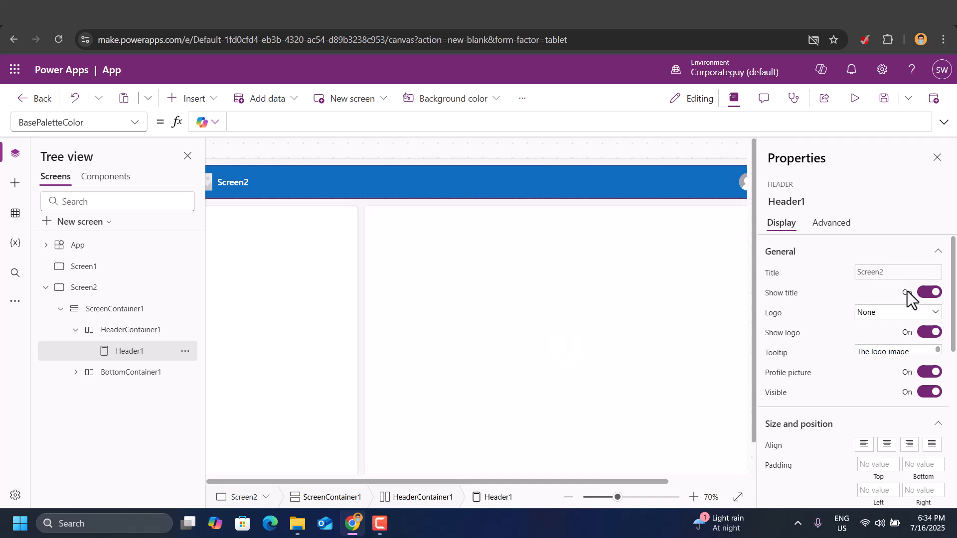
pyautogui.click(930, 294)
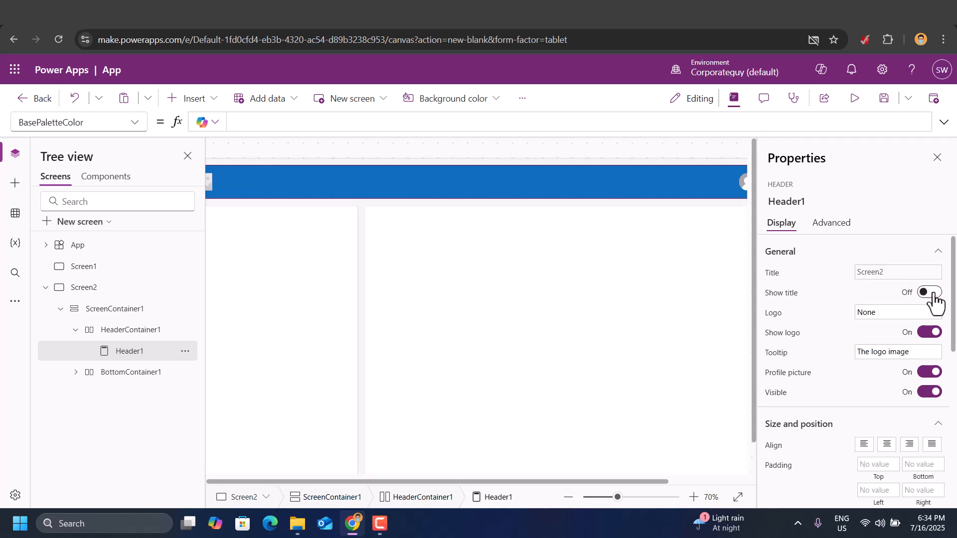
pyautogui.click(931, 295)
pyautogui.click(929, 333)
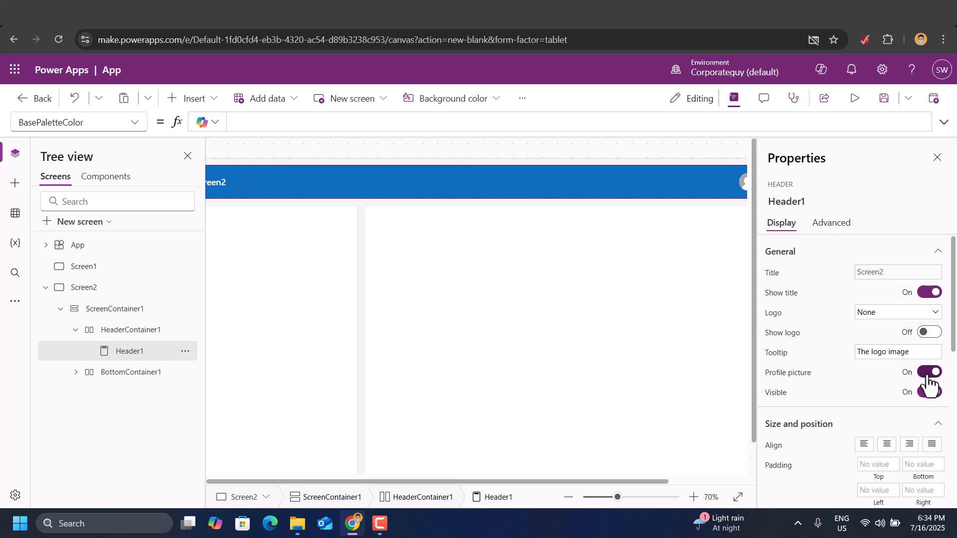
pyautogui.click(927, 375)
pyautogui.click(937, 158)
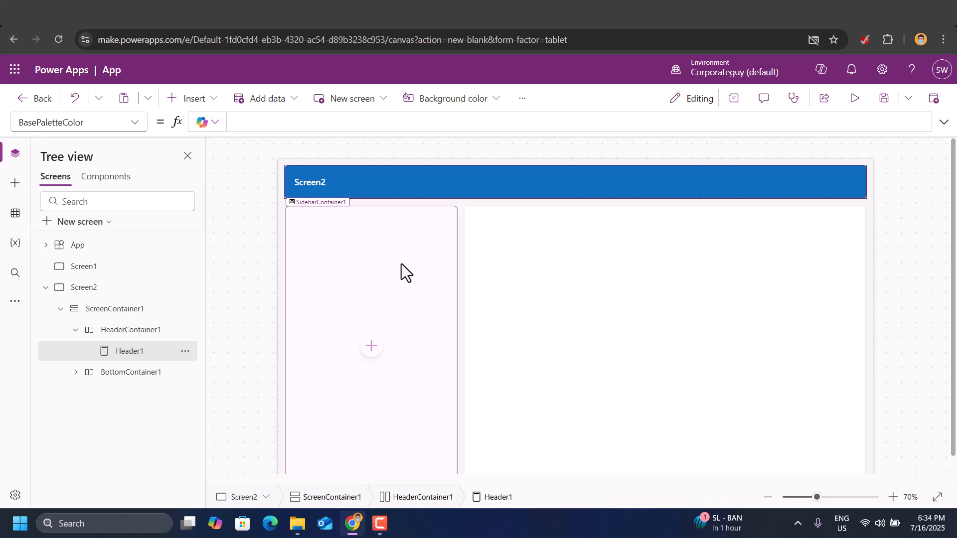
# Step: Insert a modern Table into the sidebar container and set EmployeeDatabase_PowerApps as its data source
pyautogui.click(370, 272)
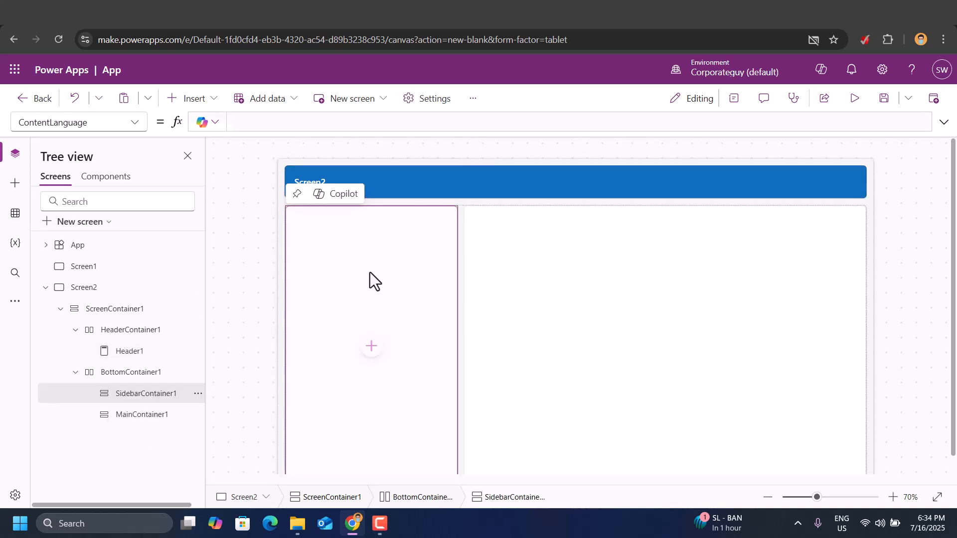
pyautogui.click(210, 103)
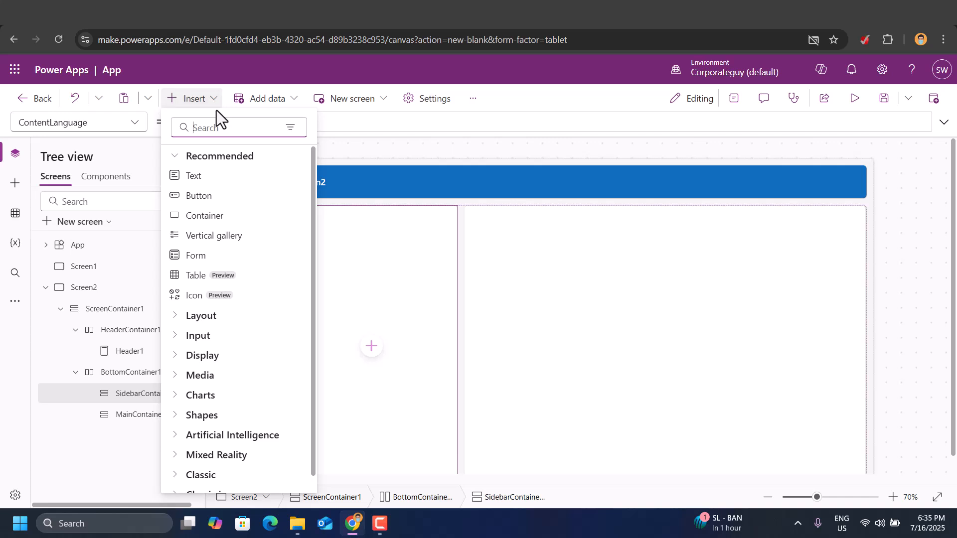
pyautogui.write('tabl')
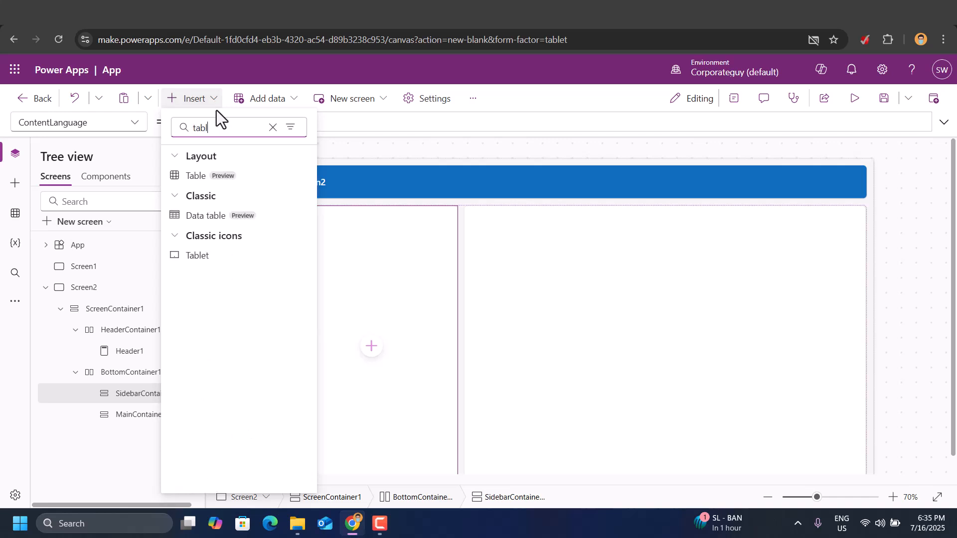
pyautogui.click(208, 178)
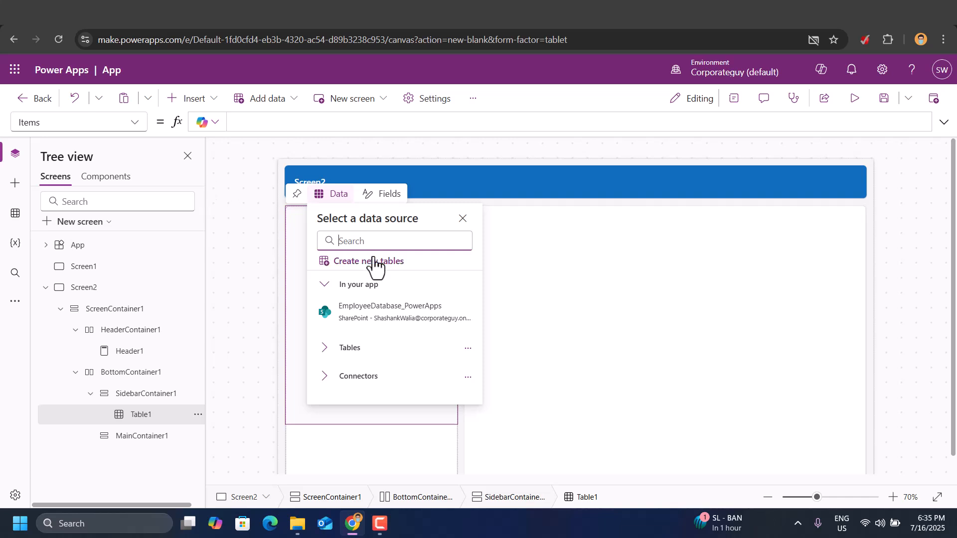
pyautogui.moveTo(480, 315)
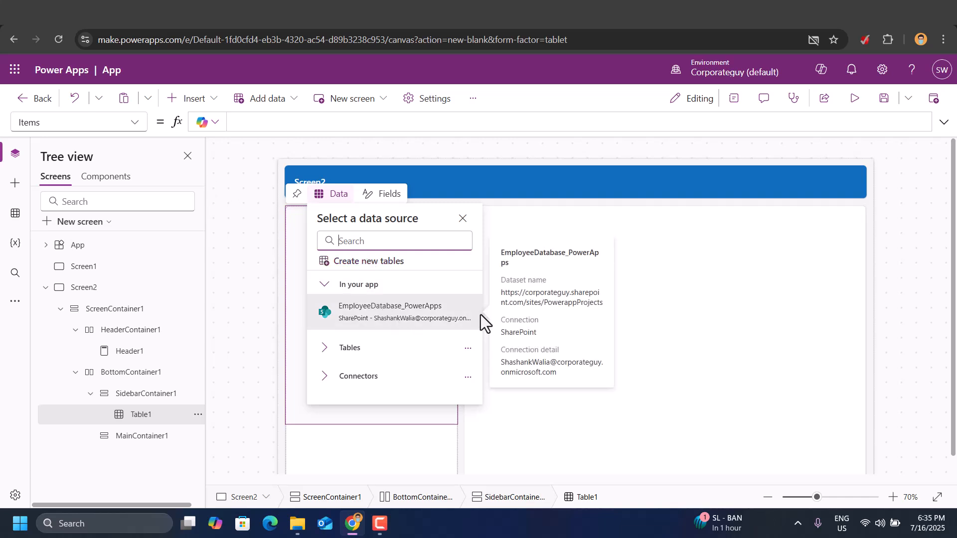
pyautogui.click(378, 315)
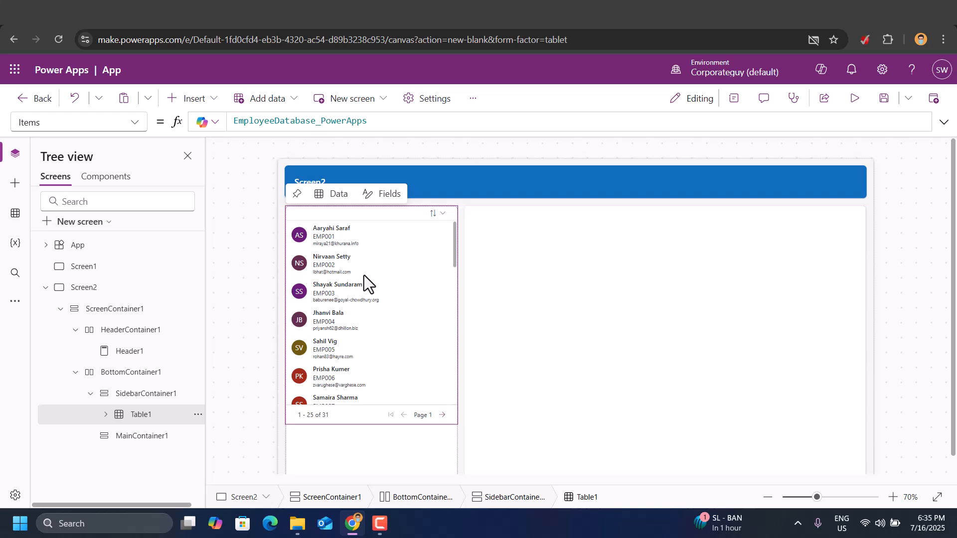
# Step: Turn on flexible height for the employee table in the sidebar container and close the tree view
pyautogui.scroll(-1, 358, 289)
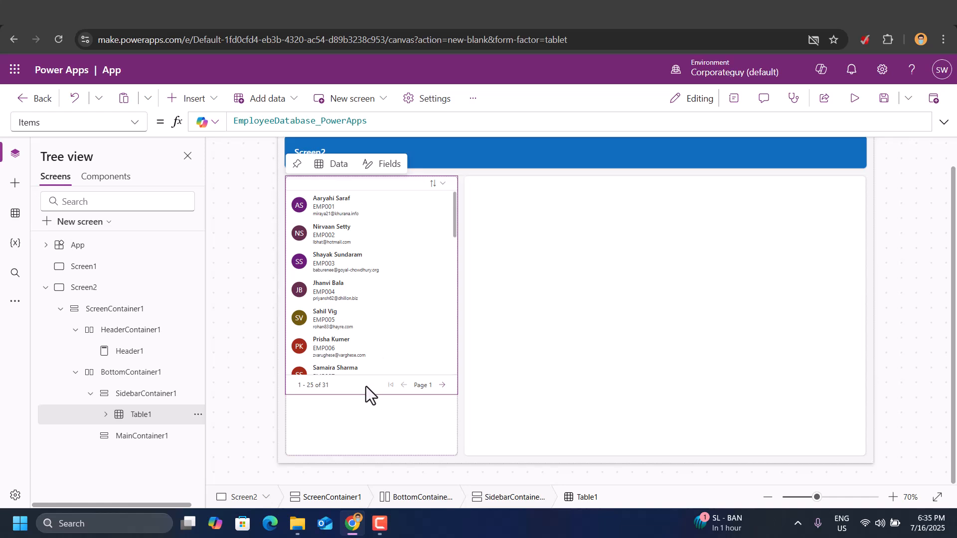
pyautogui.click(647, 382)
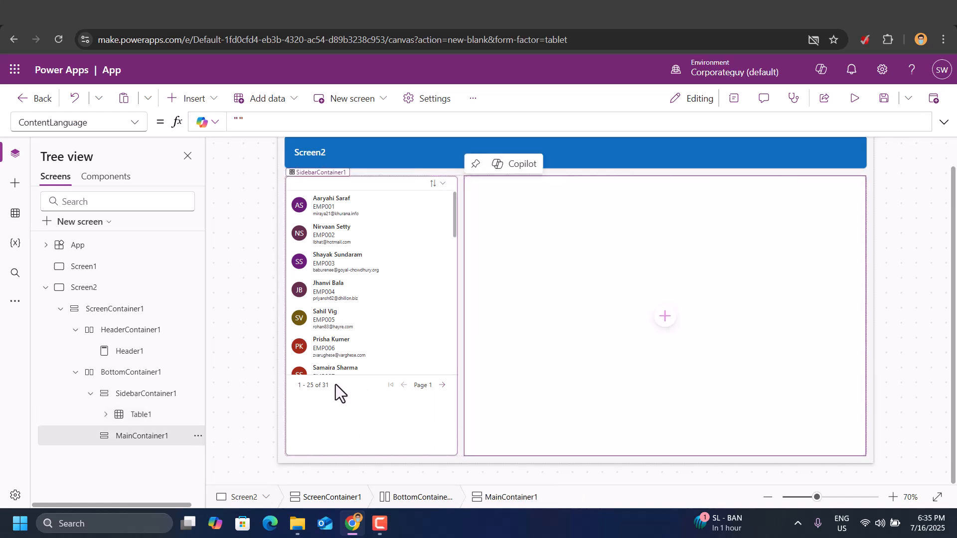
pyautogui.click(333, 377)
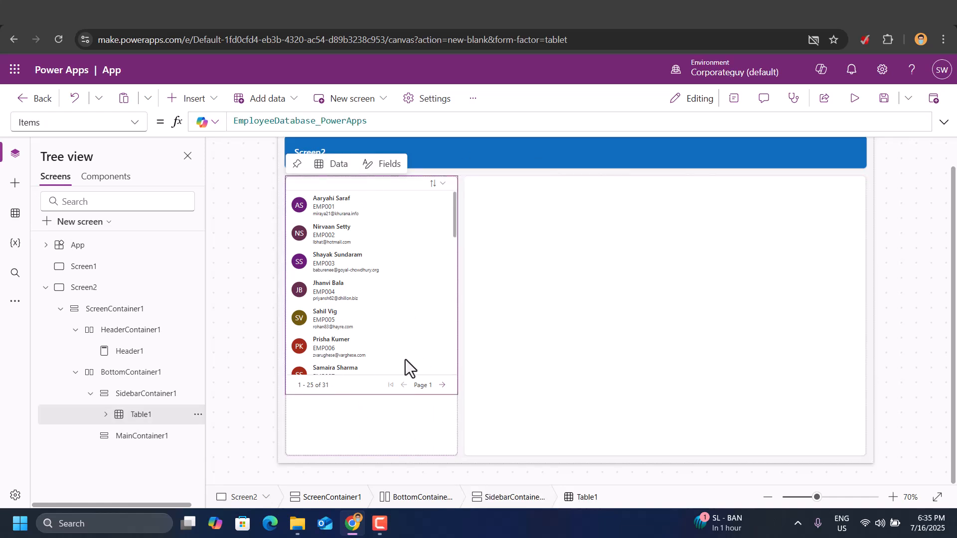
pyautogui.click(385, 419)
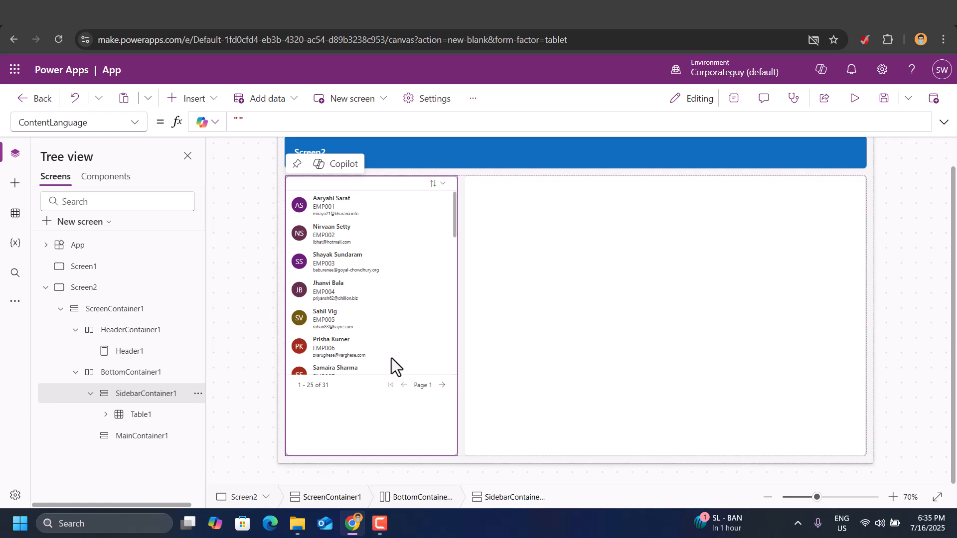
pyautogui.click(385, 327)
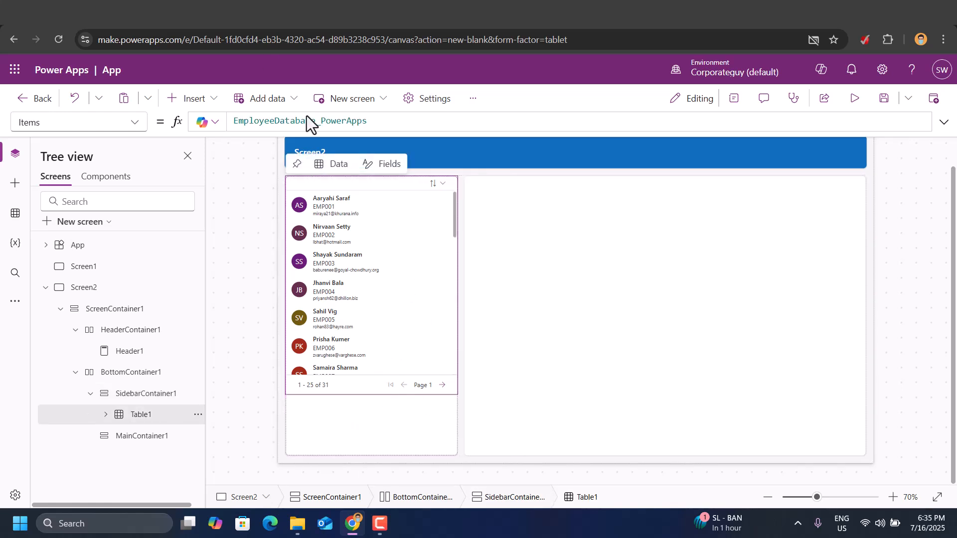
pyautogui.click(733, 102)
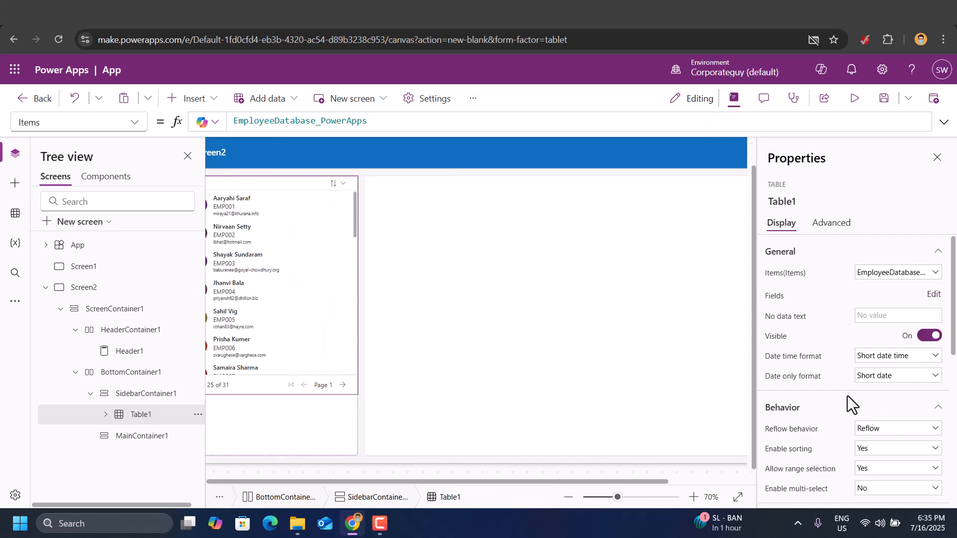
pyautogui.scroll(-5, 847, 396)
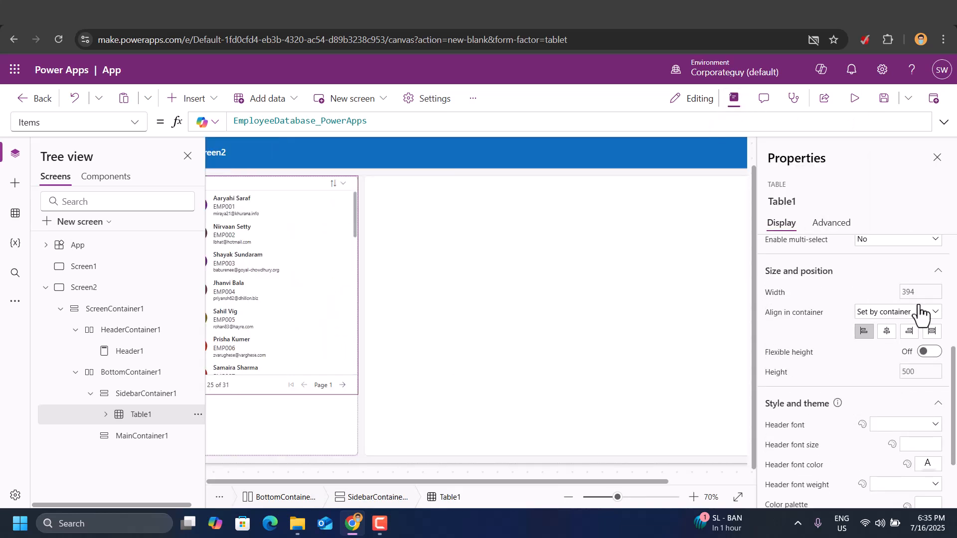
pyautogui.click(929, 352)
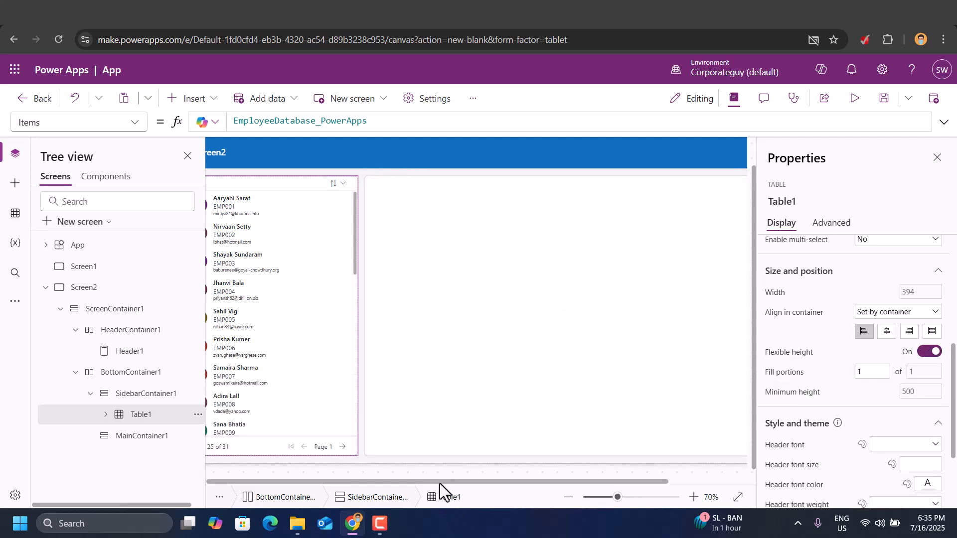
pyautogui.click(187, 155)
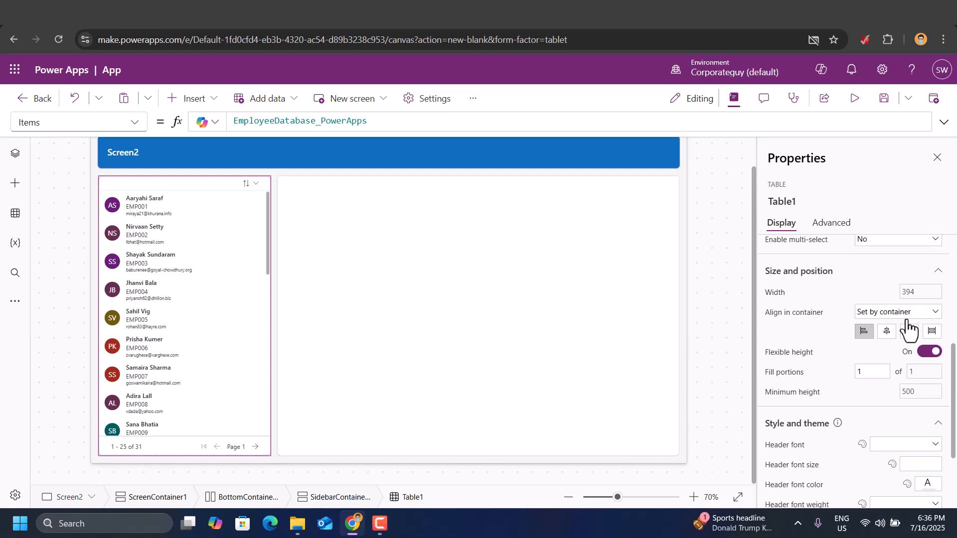
# Step: Add the Status field to the employee table's fields
pyautogui.scroll(5, 908, 329)
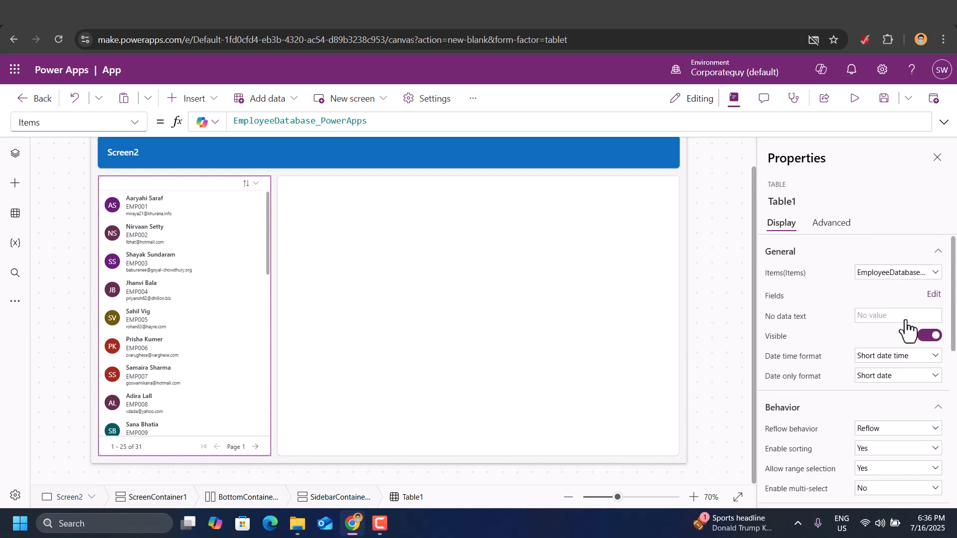
pyautogui.click(933, 295)
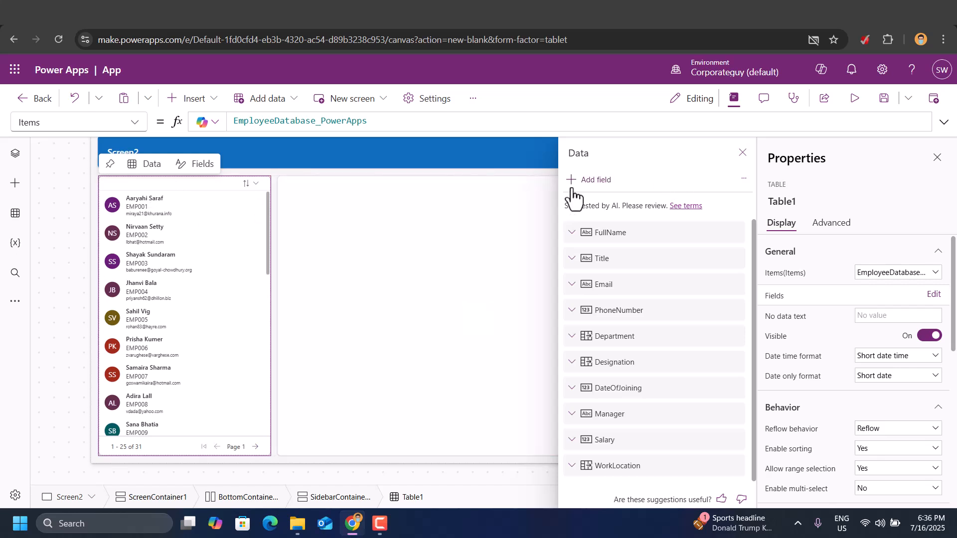
pyautogui.click(596, 181)
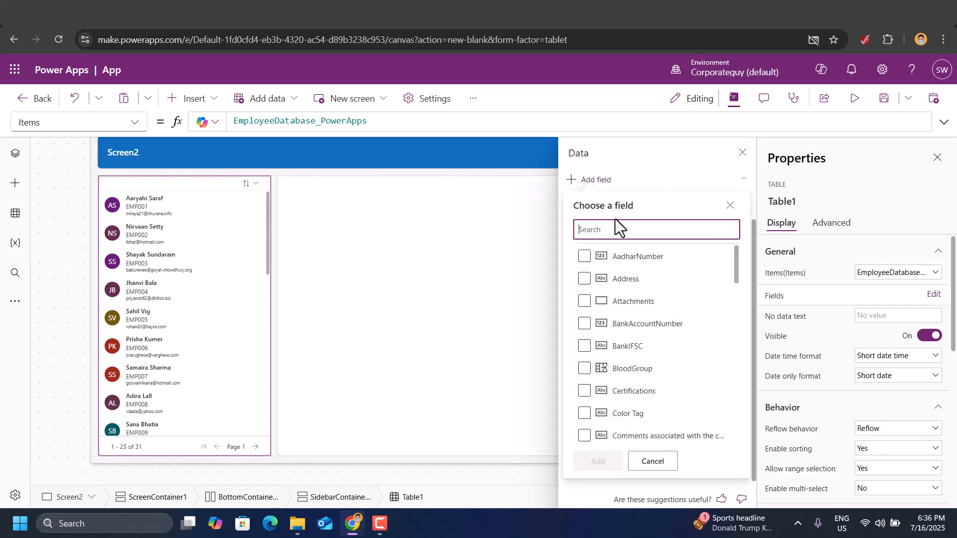
pyautogui.write('acti')
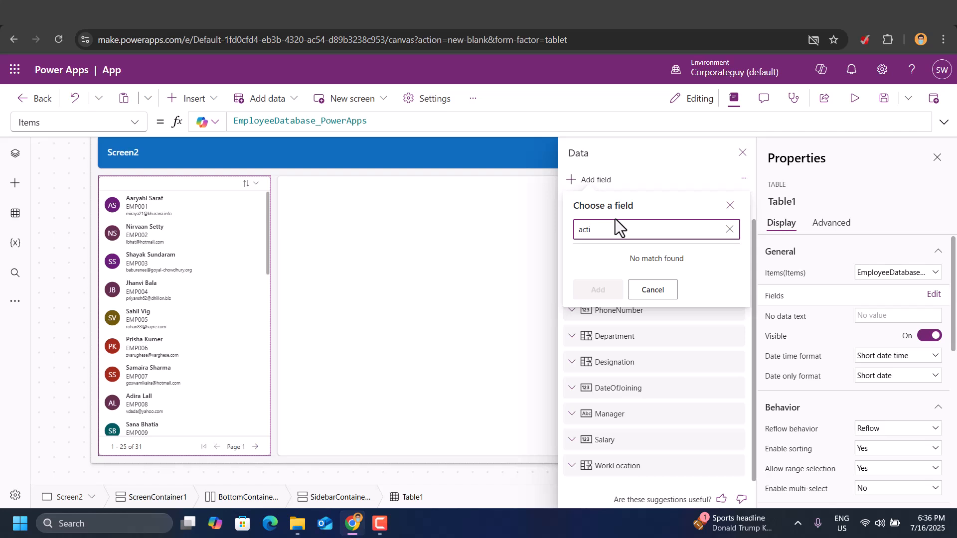
pyautogui.press('BackSpace')
pyautogui.press('BackSpace')
pyautogui.press('BackSpace')
pyautogui.press('BackSpace')
pyautogui.write('st')
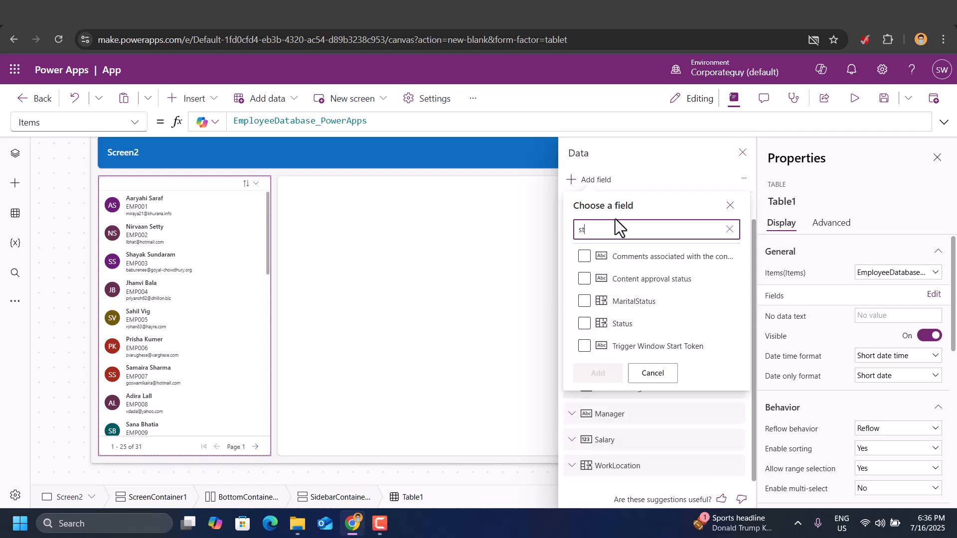
pyautogui.write('a')
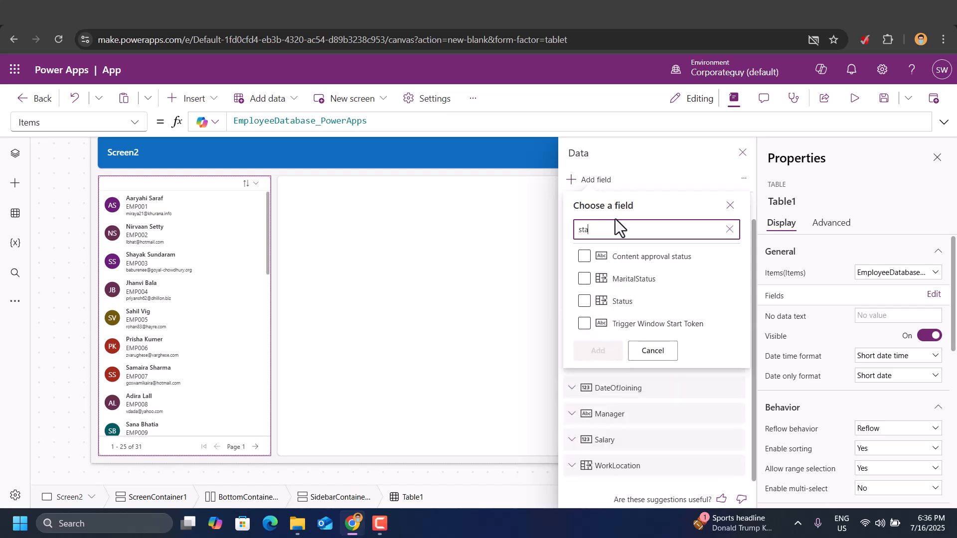
pyautogui.click(584, 301)
pyautogui.click(597, 350)
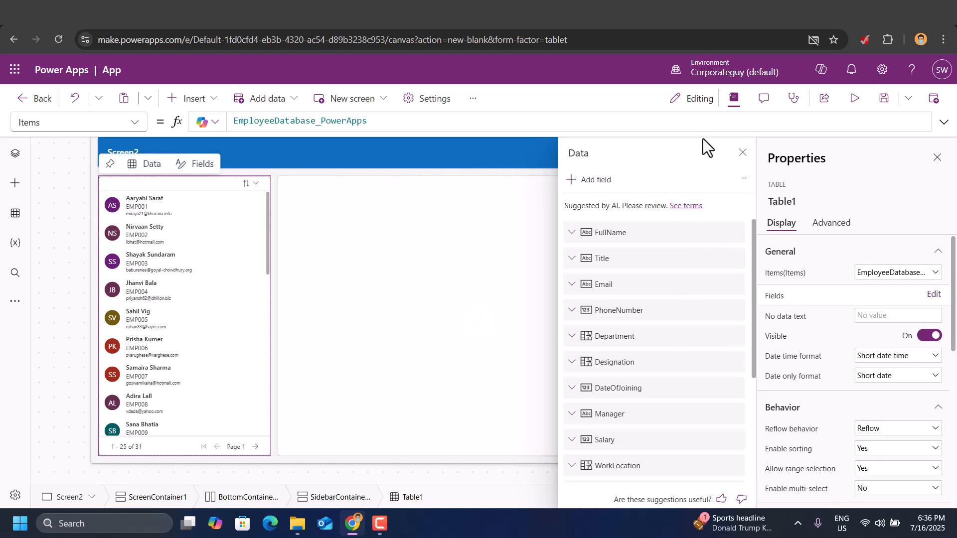
# Step: Move the Status field between Title and Email in the table's field order and close the field list
pyautogui.scroll(-3, 668, 330)
pyautogui.click(668, 329)
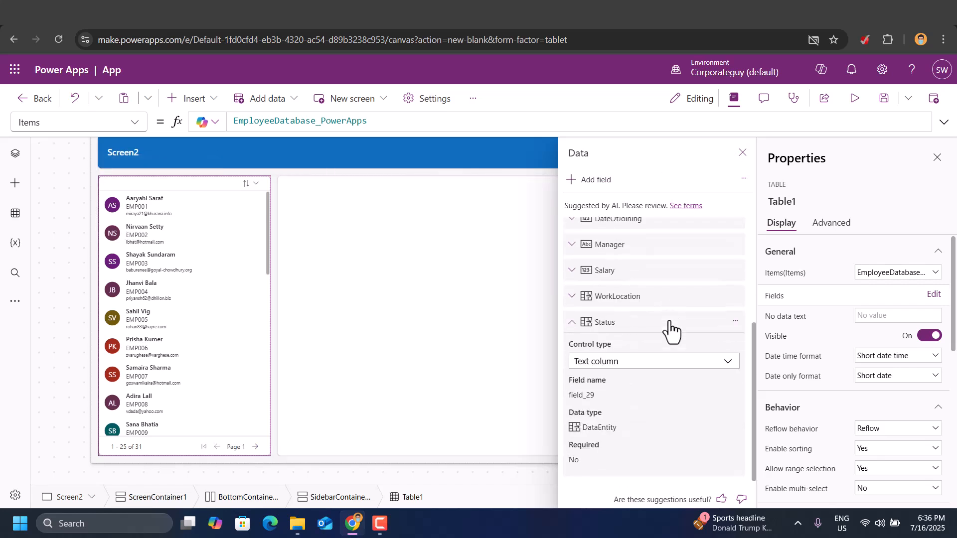
pyautogui.click(572, 325)
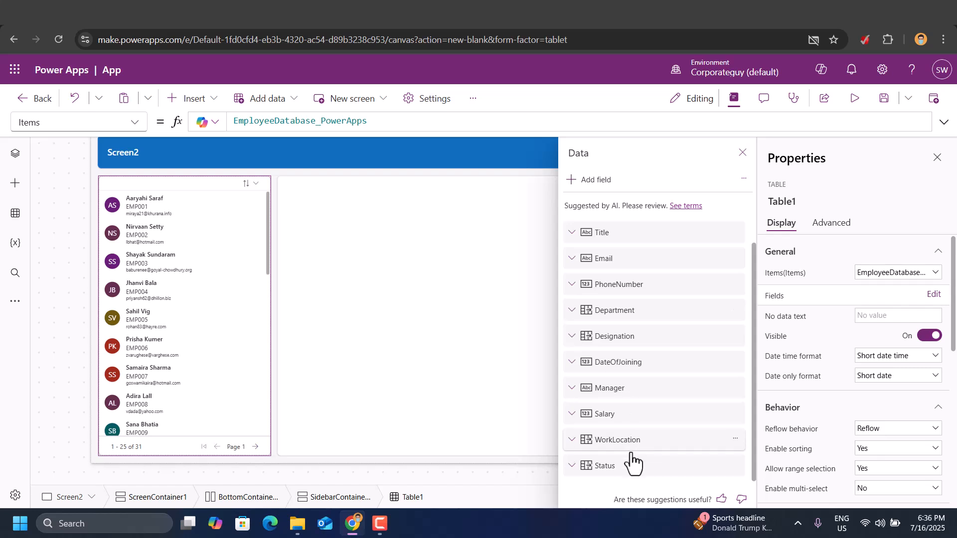
pyautogui.moveTo(632, 465); pyautogui.dragTo(614, 271)
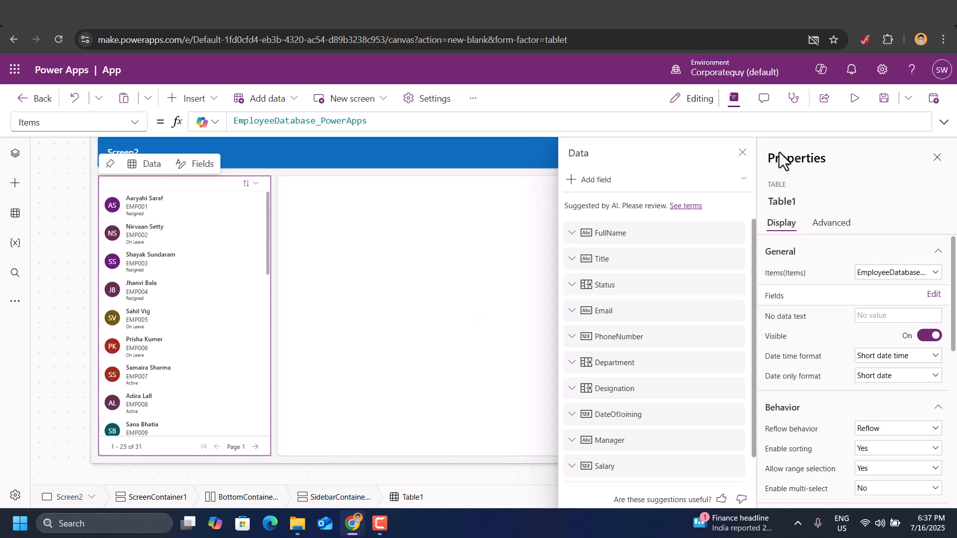
pyautogui.click(742, 153)
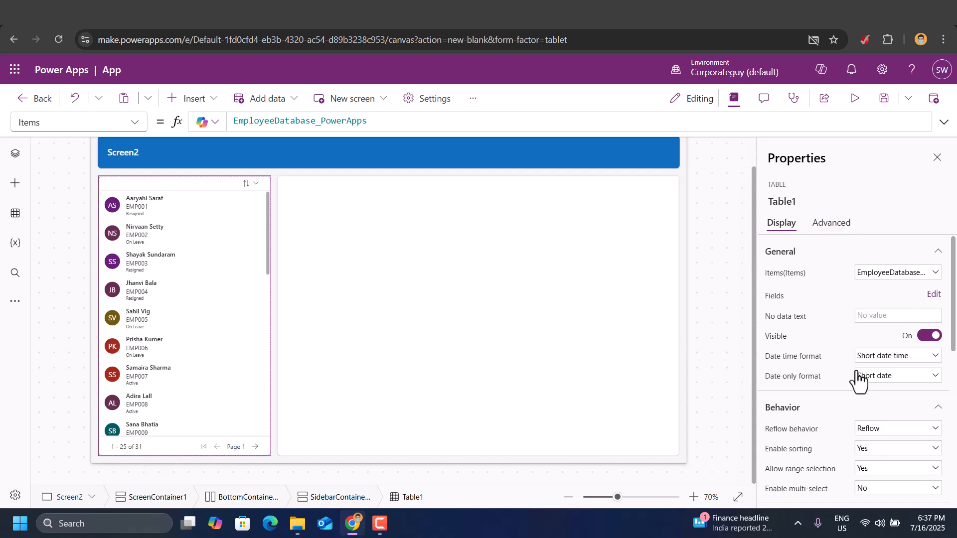
# Step: Preview the app and sort the employee table by Status in A to Z order
pyautogui.scroll(-1, 884, 389)
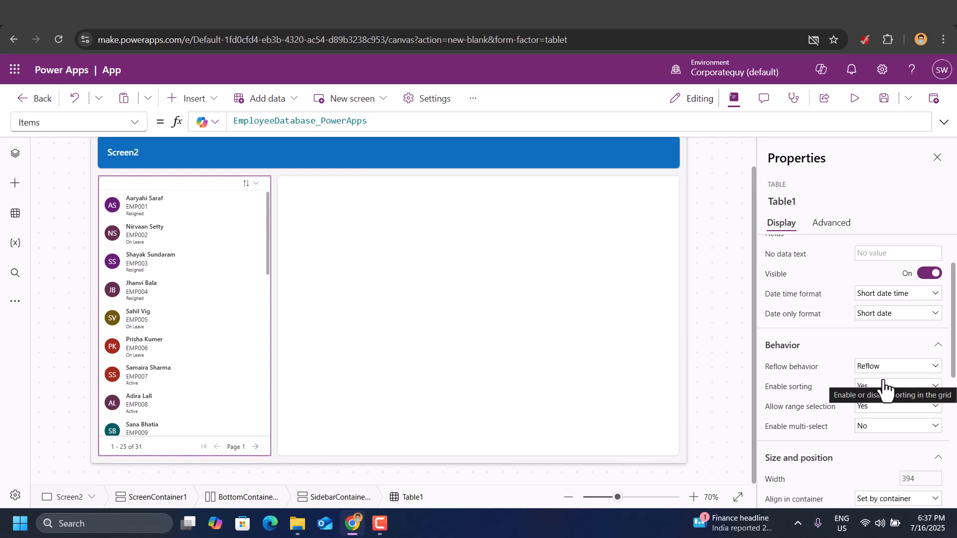
pyautogui.click(291, 214)
pyautogui.click(250, 183)
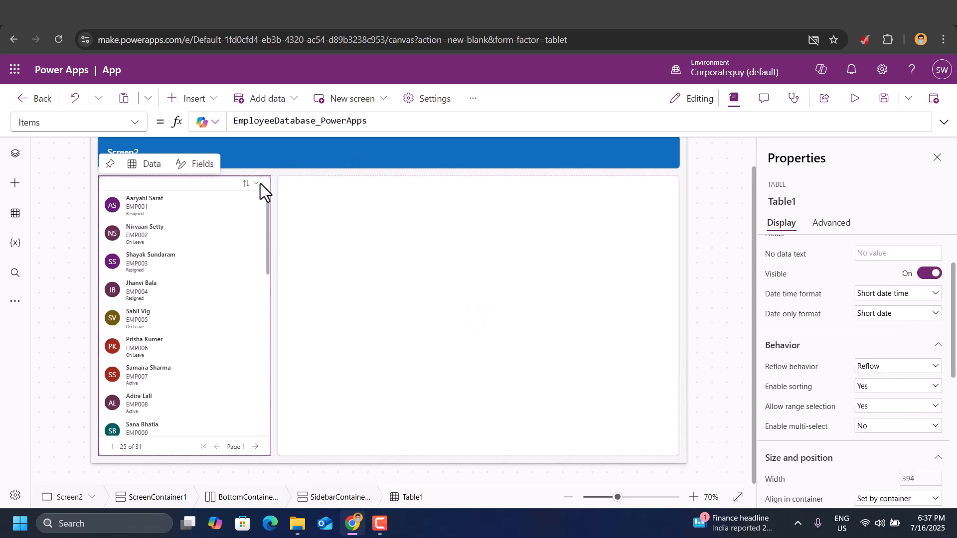
pyautogui.click(855, 102)
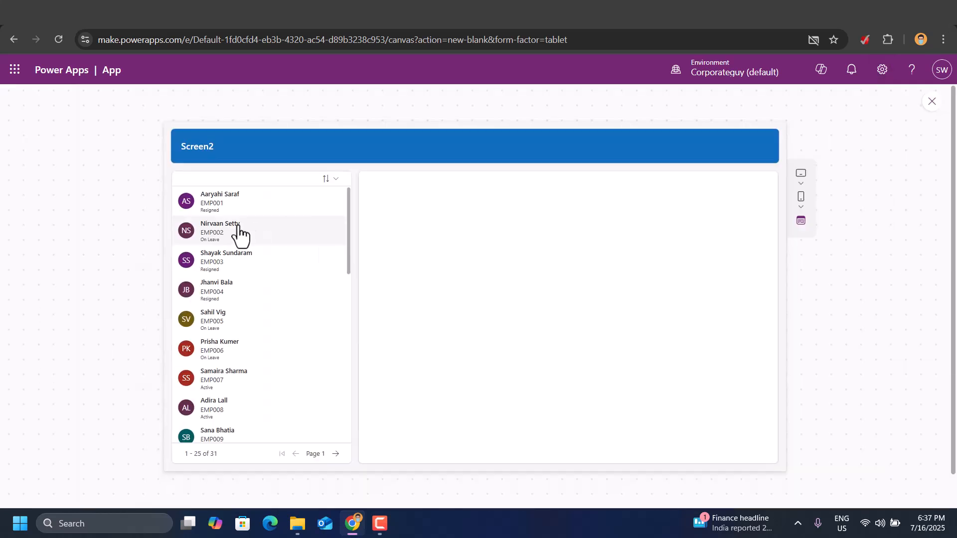
pyautogui.click(328, 181)
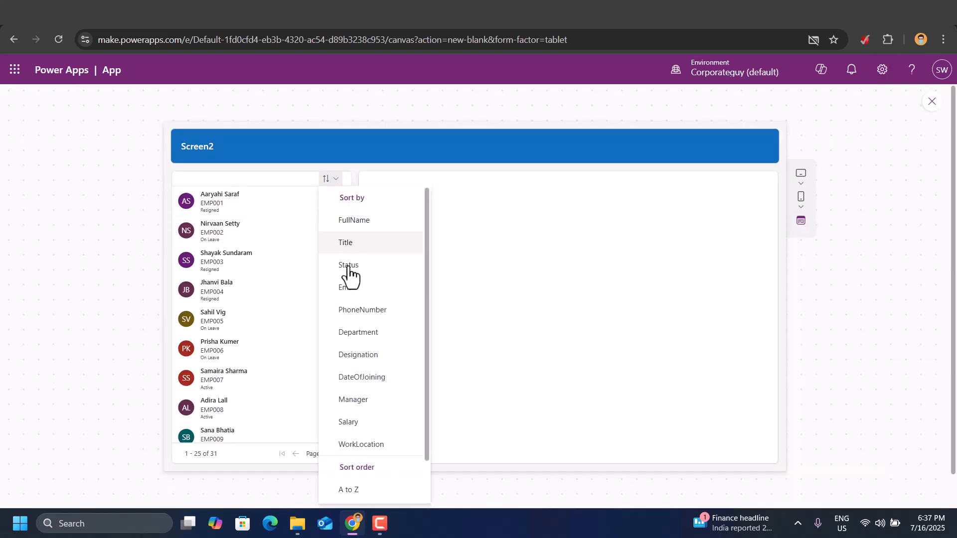
pyautogui.scroll(-1, 374, 395)
pyautogui.scroll(1, 373, 395)
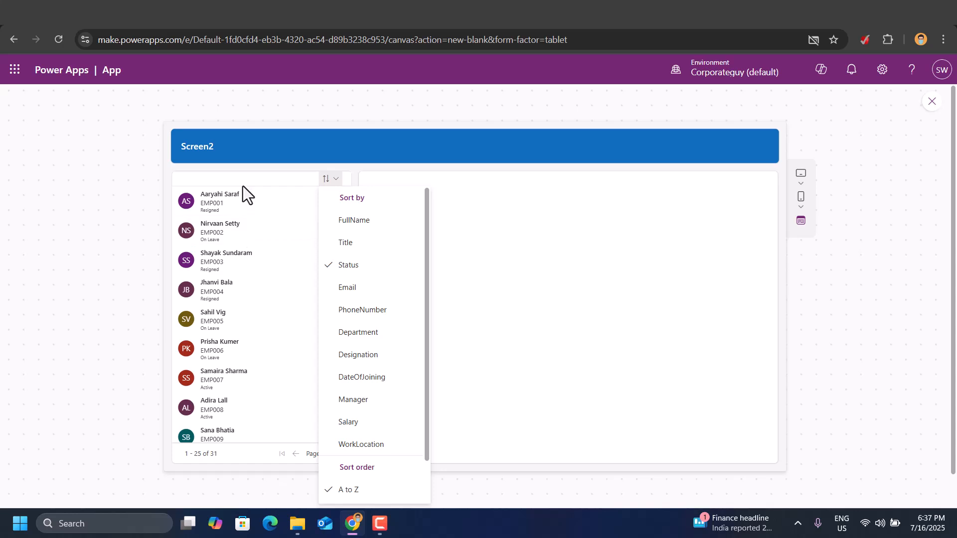
pyautogui.scroll(-1, 352, 494)
pyautogui.scroll(-1, 353, 497)
pyautogui.click(359, 500)
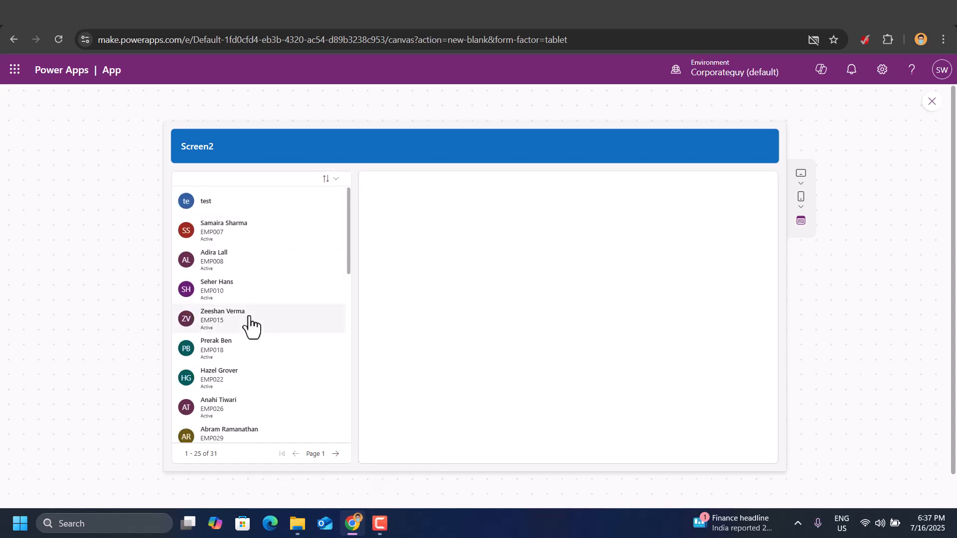
# Step: Review the sorted employee list on both table pages, return to page 1 and exit the preview
pyautogui.scroll(-5, 233, 299)
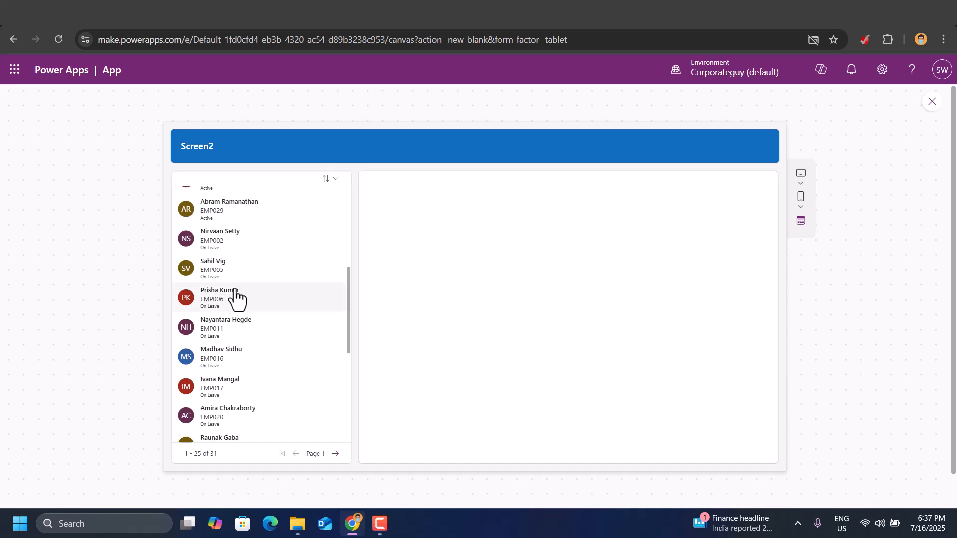
pyautogui.scroll(-5, 236, 299)
pyautogui.scroll(-1, 237, 299)
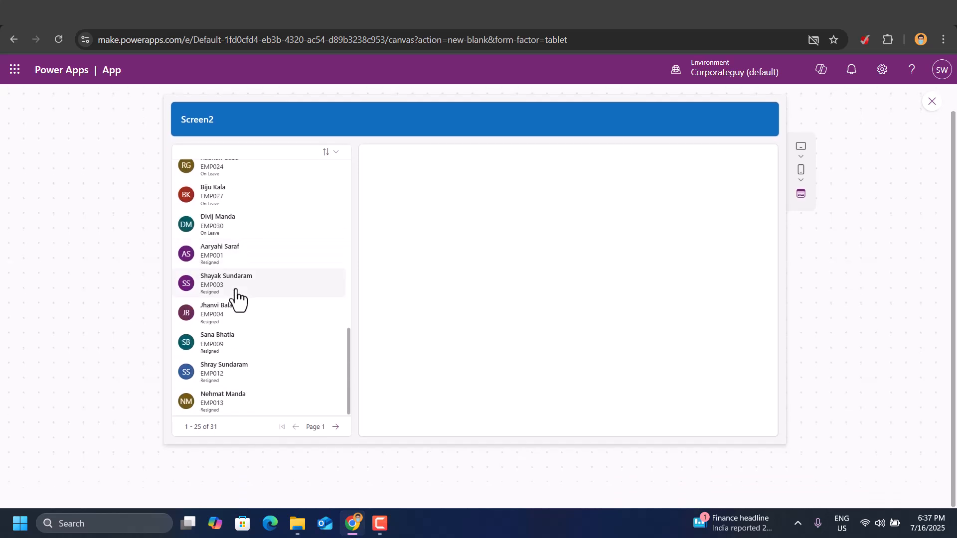
pyautogui.scroll(10, 237, 299)
pyautogui.scroll(-5, 269, 321)
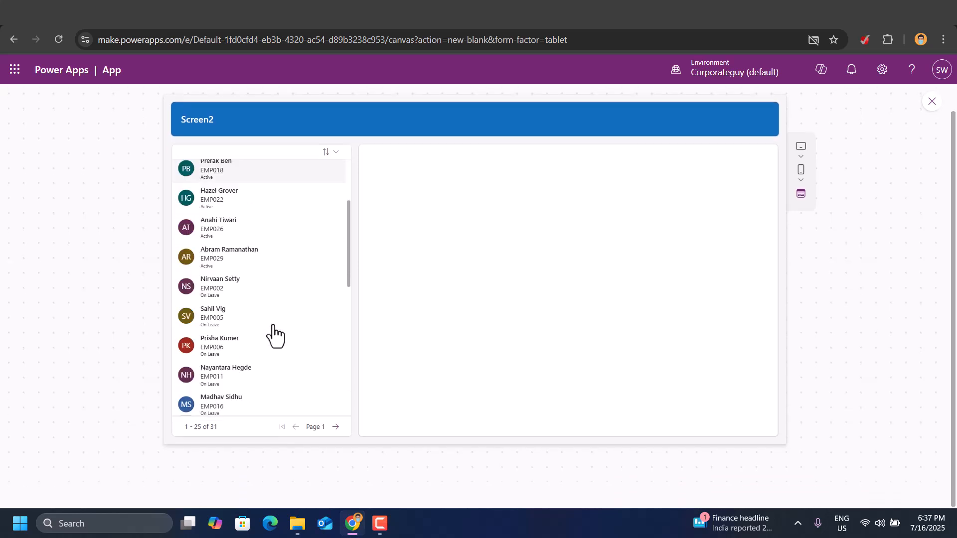
pyautogui.click(335, 427)
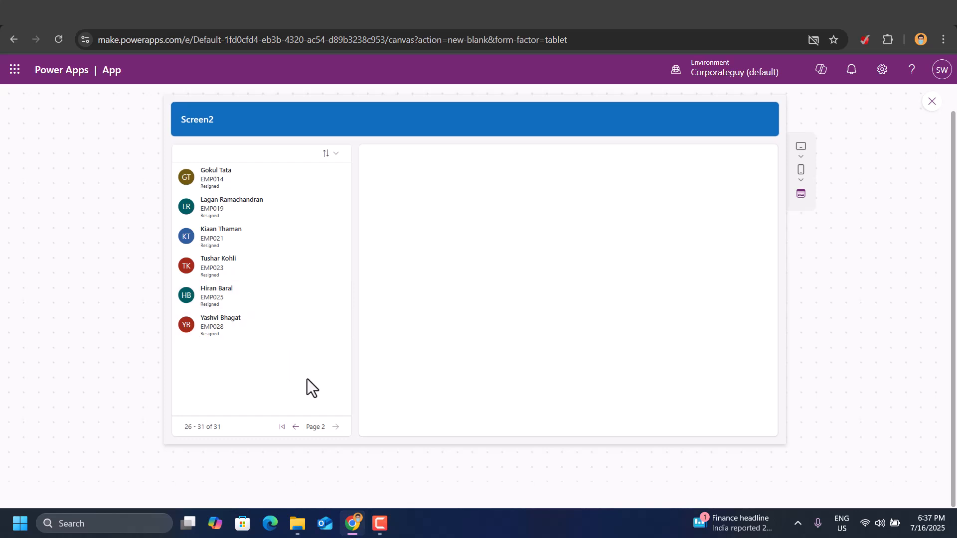
pyautogui.click(296, 427)
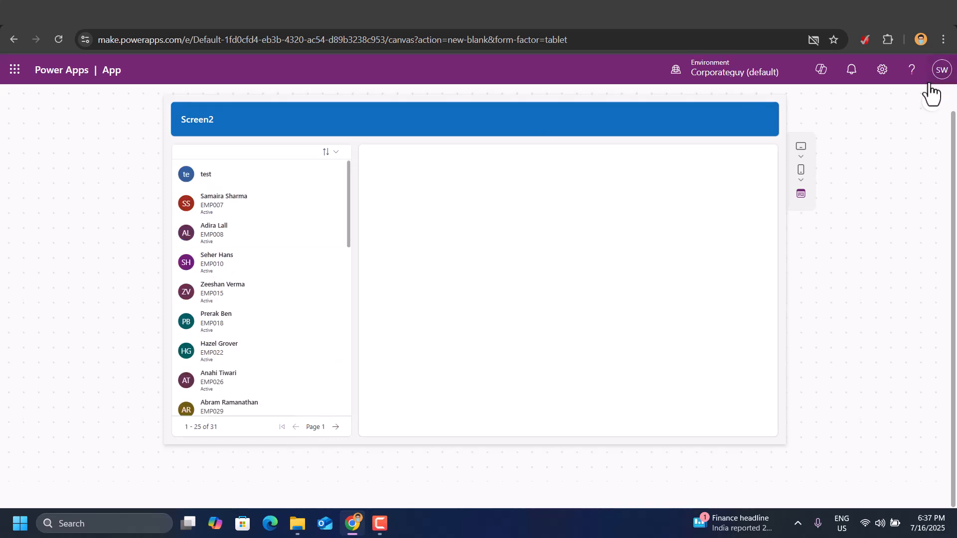
pyautogui.click(931, 104)
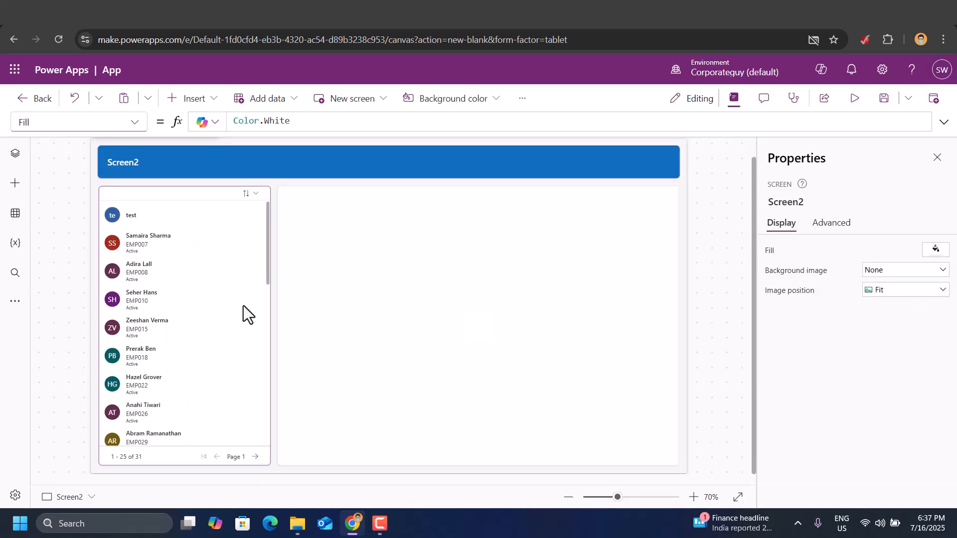
# Step: Insert a modern Form into MainContainer1 beside the employee table
pyautogui.click(384, 258)
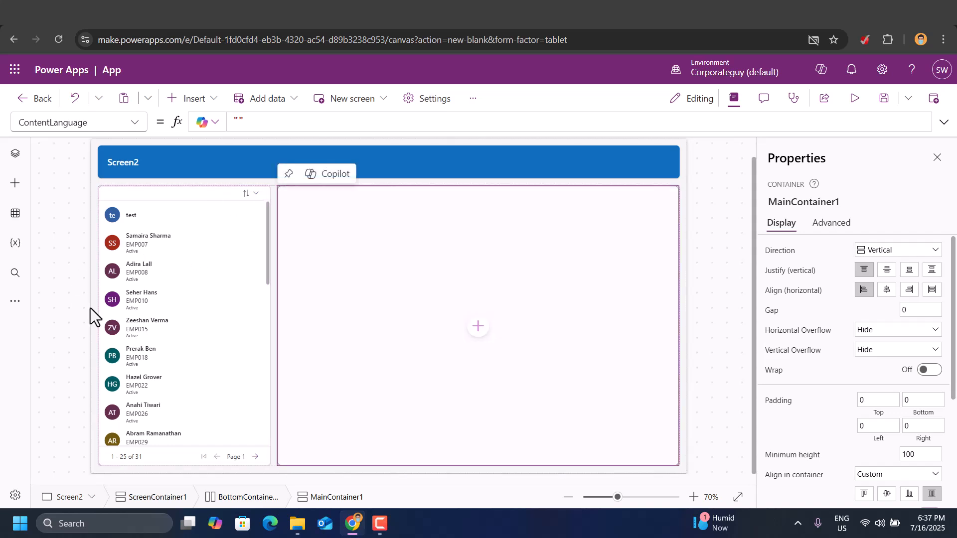
pyautogui.click(195, 102)
pyautogui.write('form')
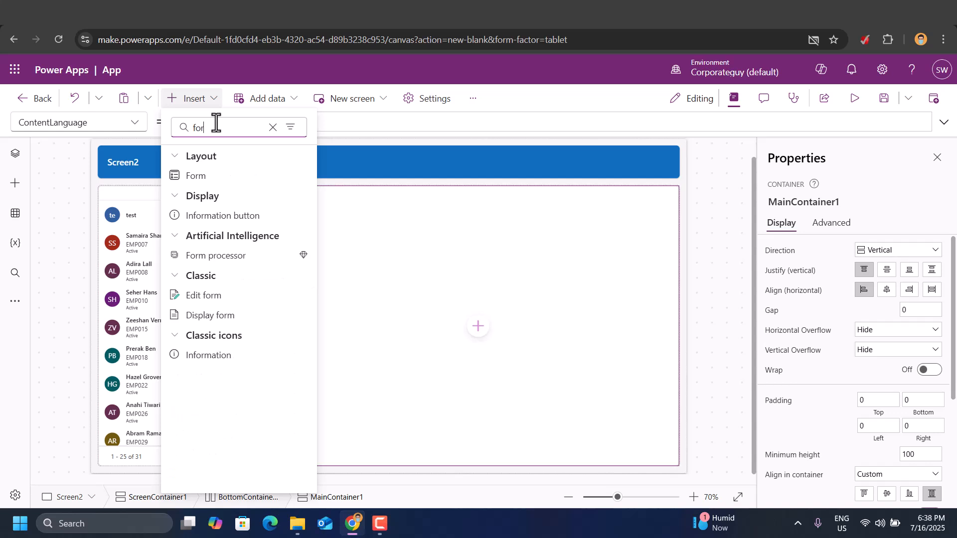
pyautogui.click(211, 179)
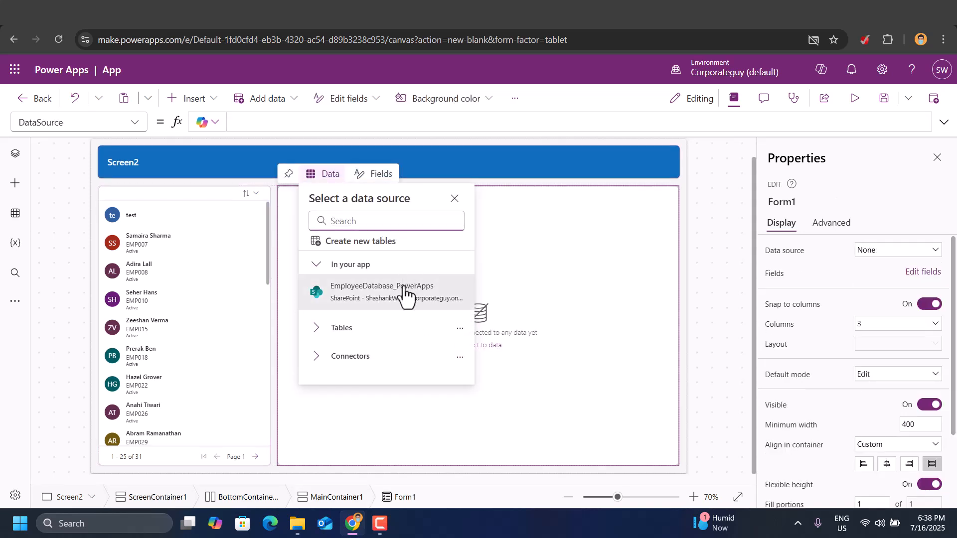
# Step: Connect the form to the EmployeeDatabase_PowerApps data source
pyautogui.click(394, 294)
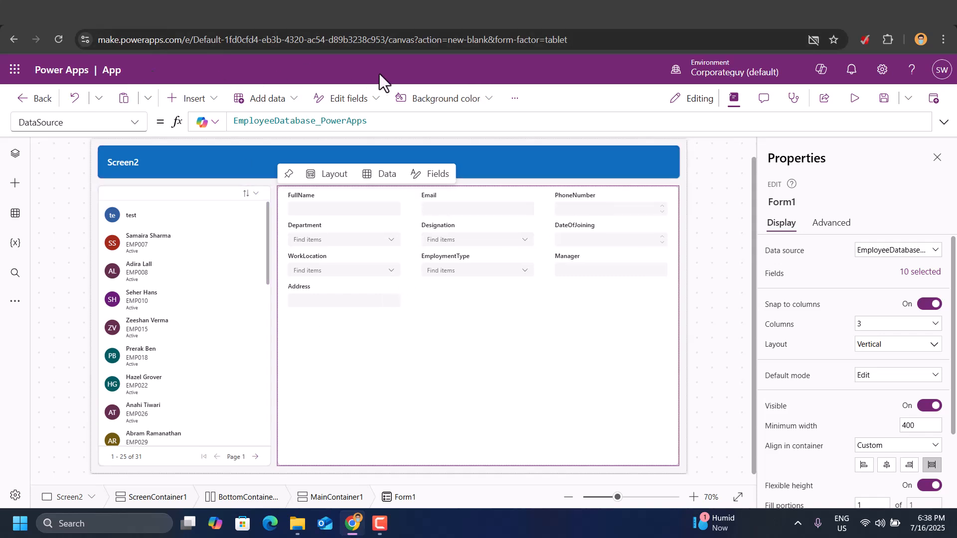
pyautogui.doubleClick(390, 122)
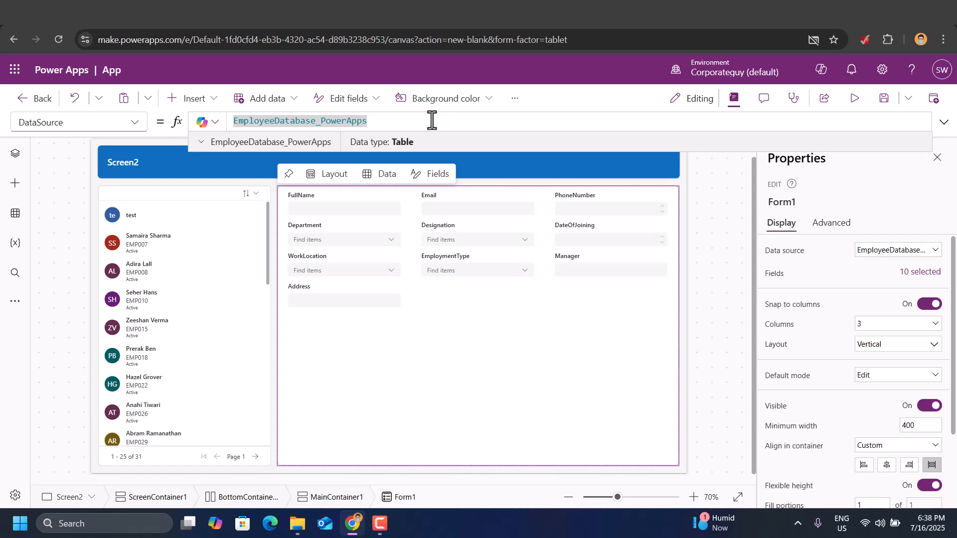
pyautogui.click(412, 395)
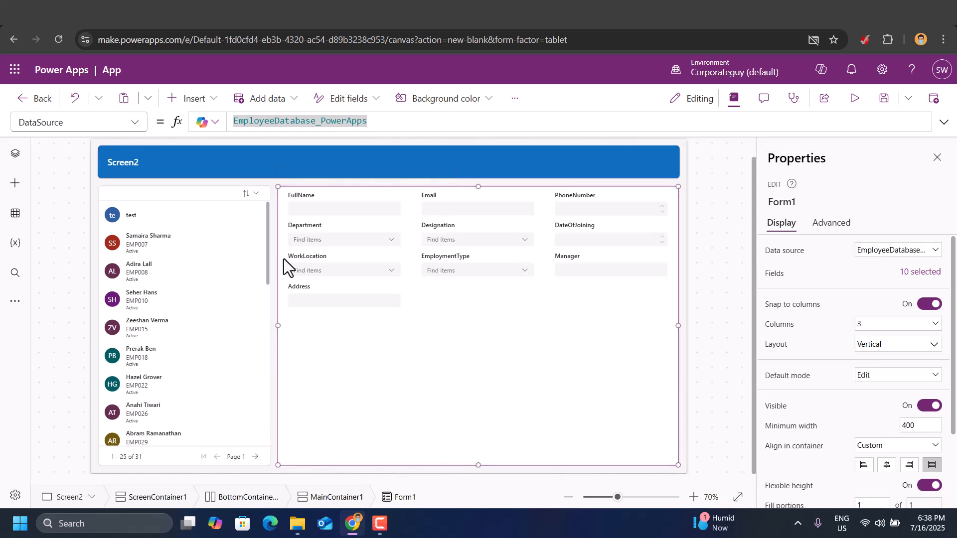
# Step: Set the form's Item property to Table1.SelectedItems
pyautogui.click(134, 124)
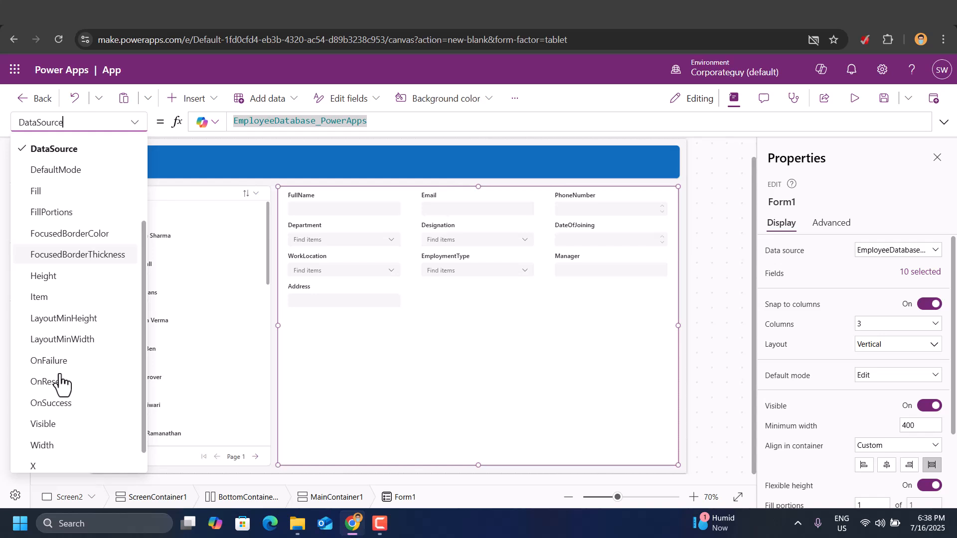
pyautogui.click(45, 299)
pyautogui.click(305, 122)
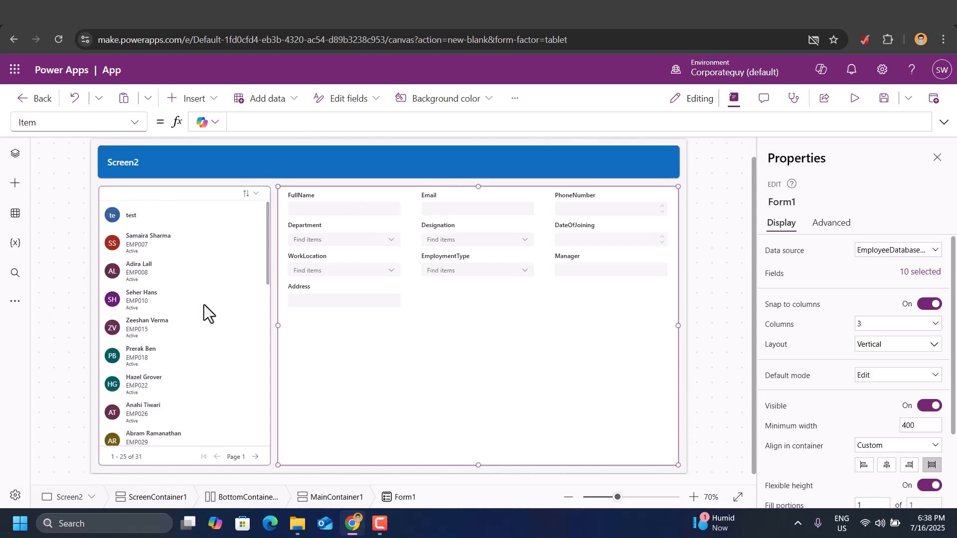
pyautogui.click(236, 309)
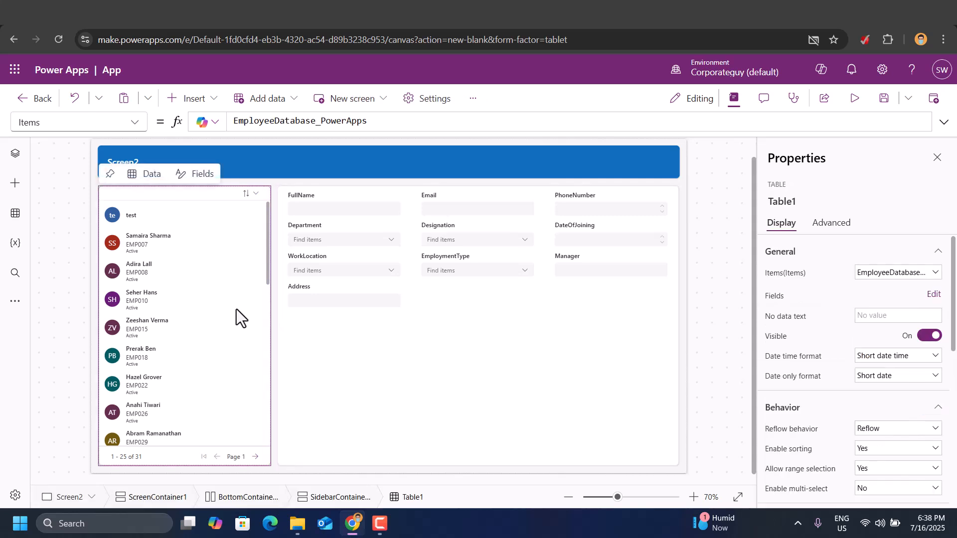
pyautogui.click(449, 423)
pyautogui.click(245, 122)
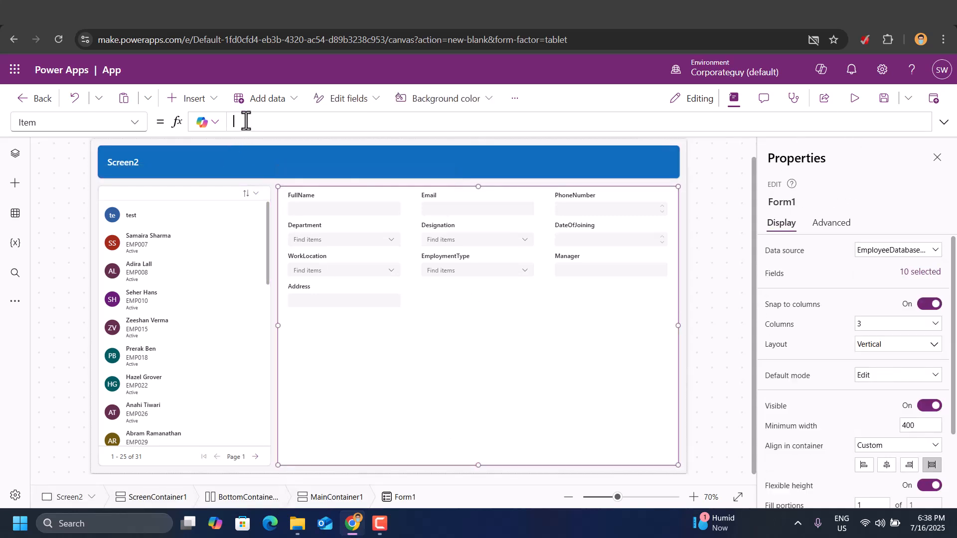
pyautogui.write('ta')
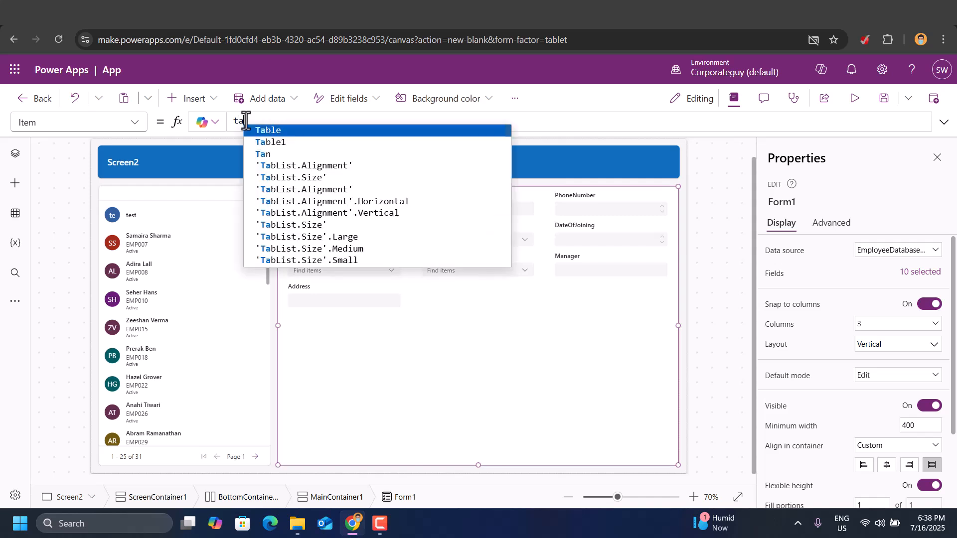
pyautogui.write('ble')
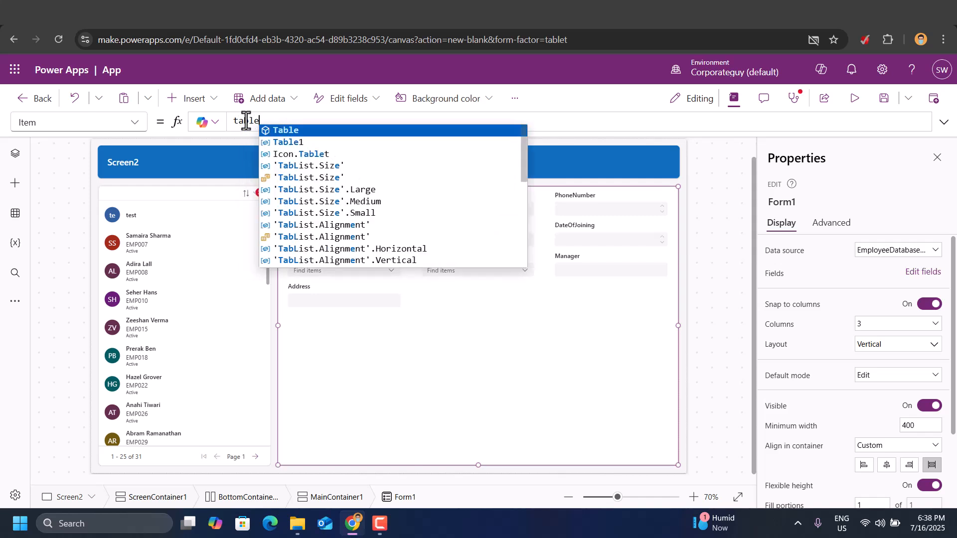
pyautogui.write('1.se')
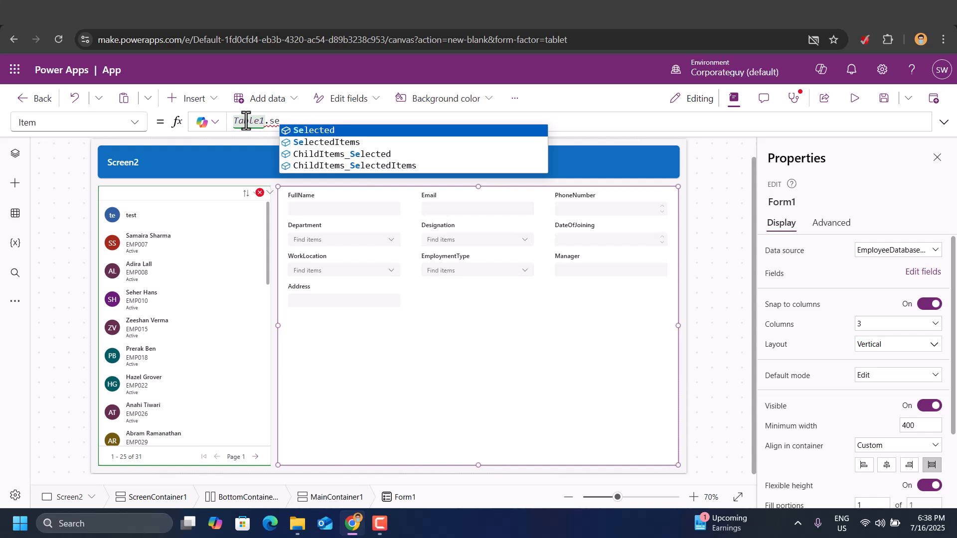
pyautogui.click(326, 142)
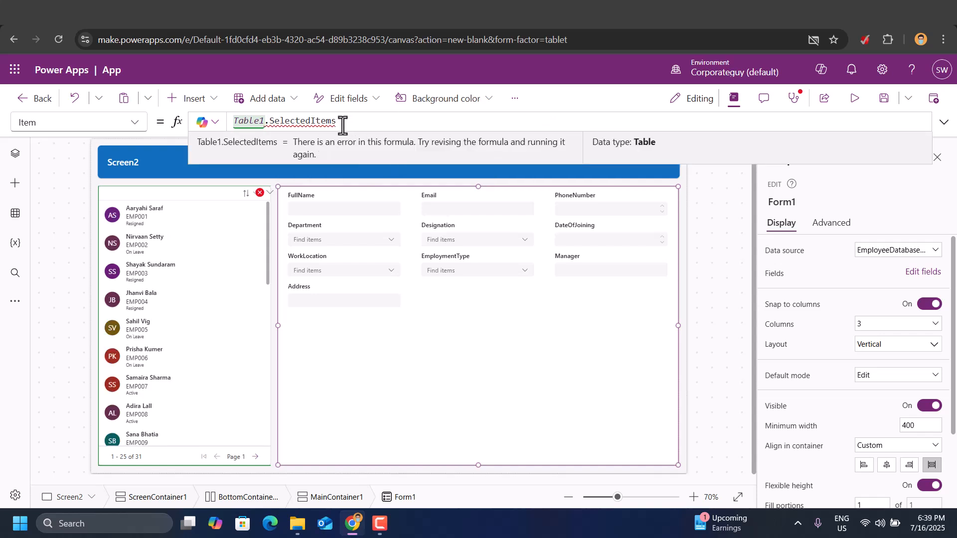
# Step: Correct the form's Item formula to Table1.Selected
pyautogui.press('BackSpace')
pyautogui.press('BackSpace')
pyautogui.press('BackSpace')
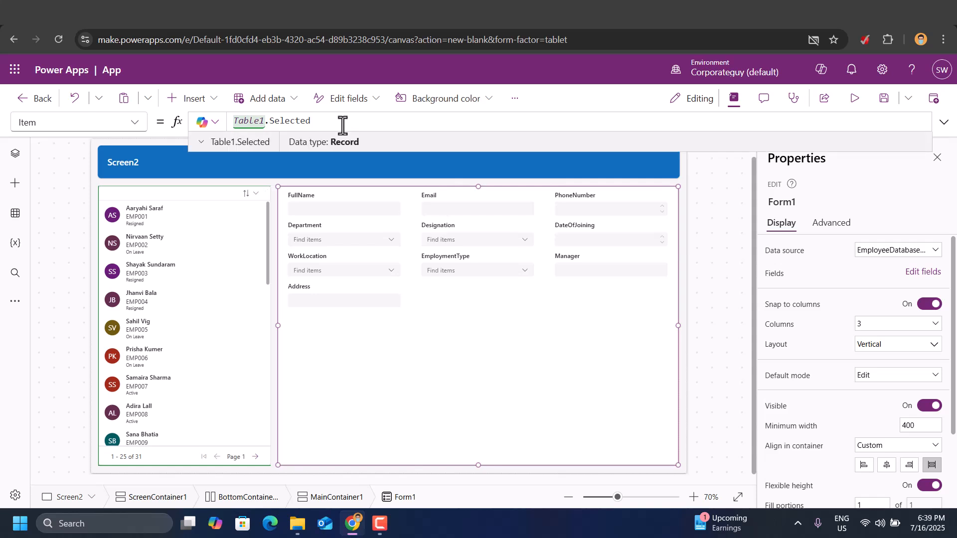
pyautogui.hotkey('shift', 'Return')
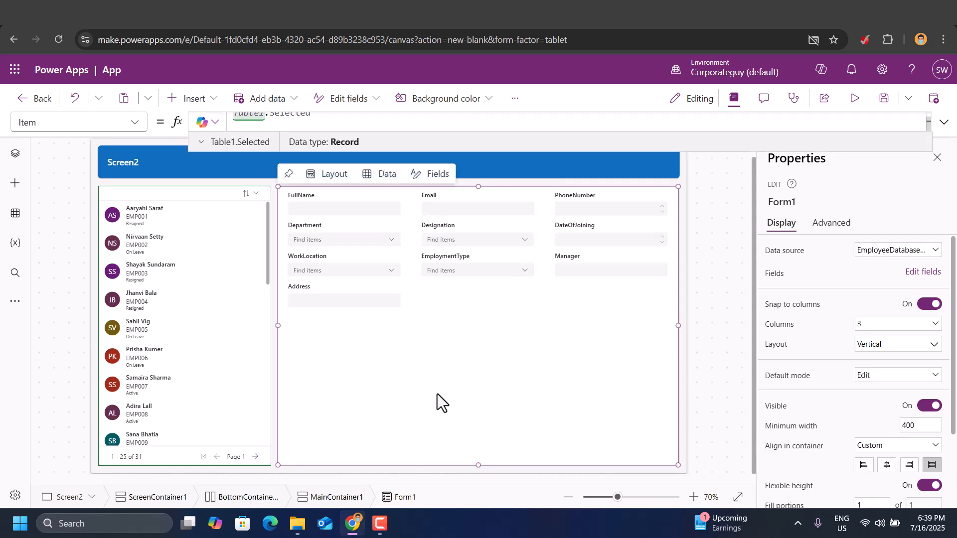
pyautogui.press('BackSpace')
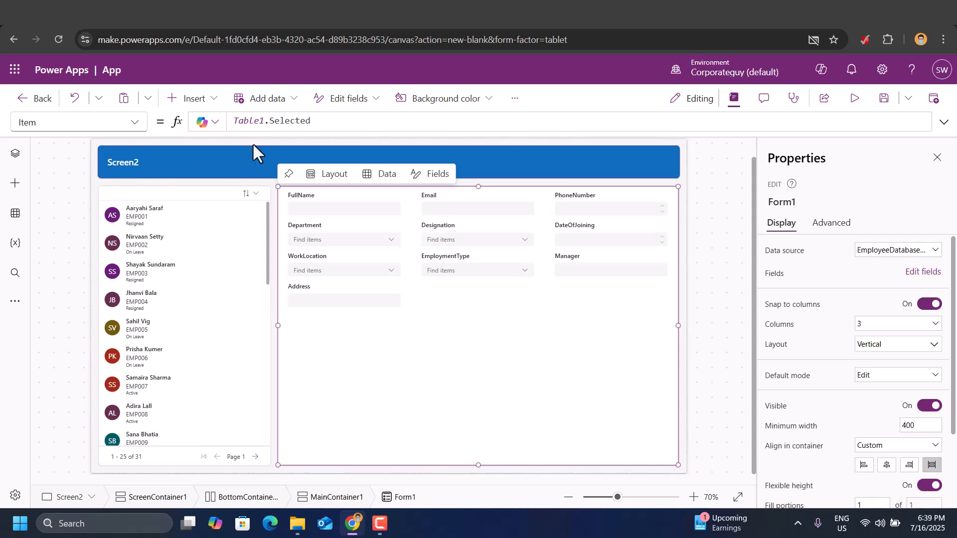
pyautogui.click(272, 121)
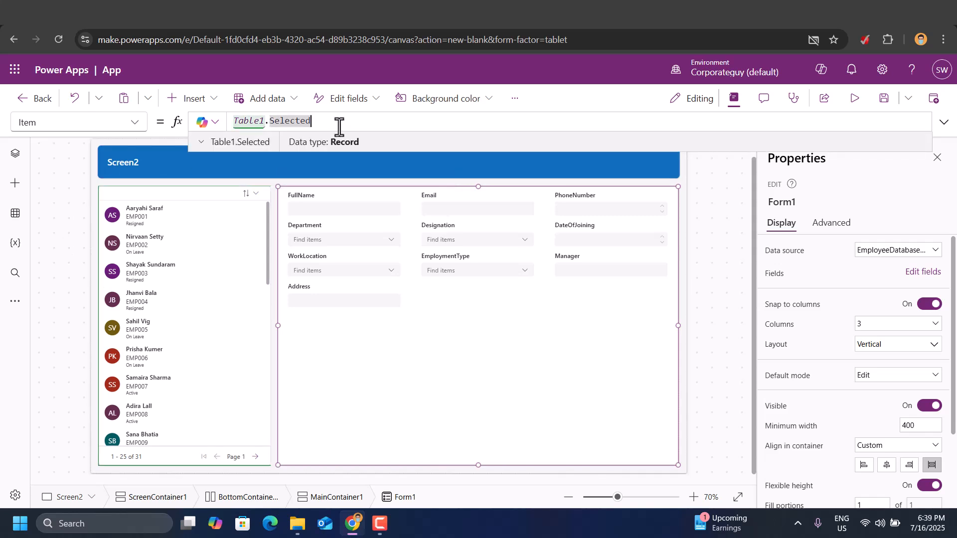
# Step: Preview the app, check the form with the first and second employees selected in the table, and exit the preview
pyautogui.click(203, 217)
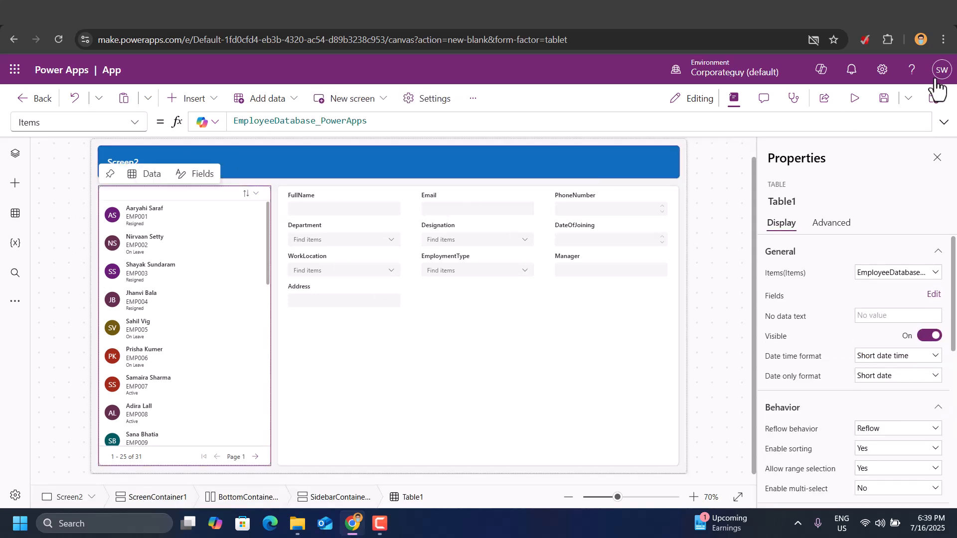
pyautogui.click(863, 98)
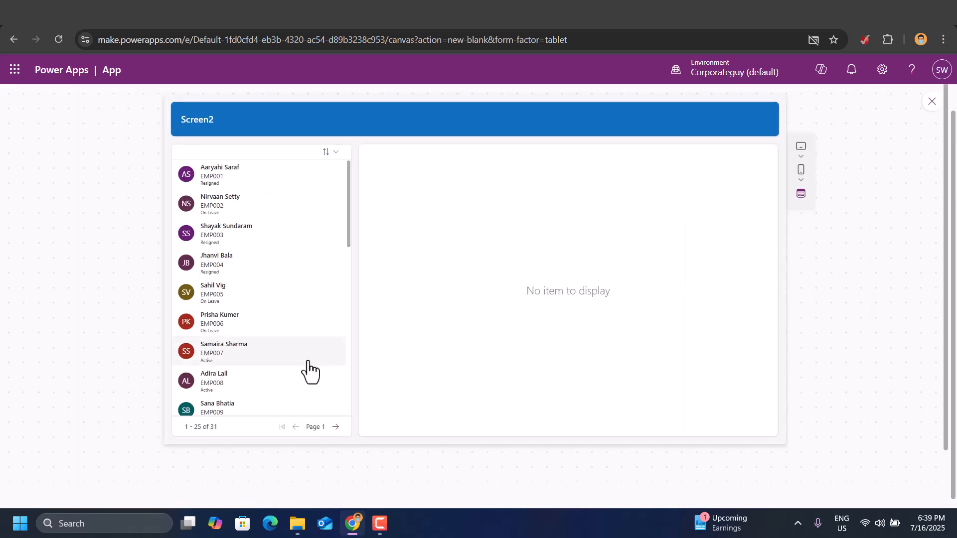
pyautogui.click(209, 187)
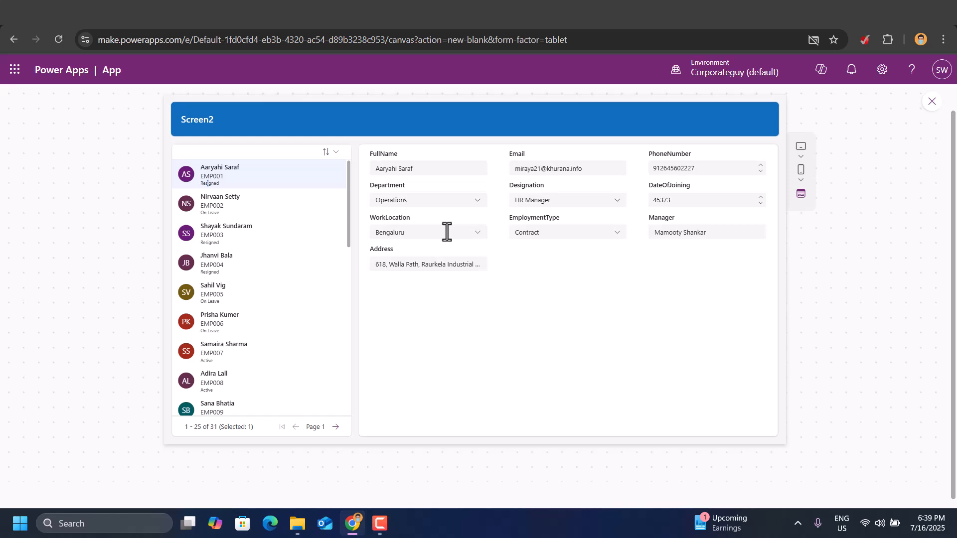
pyautogui.click(213, 212)
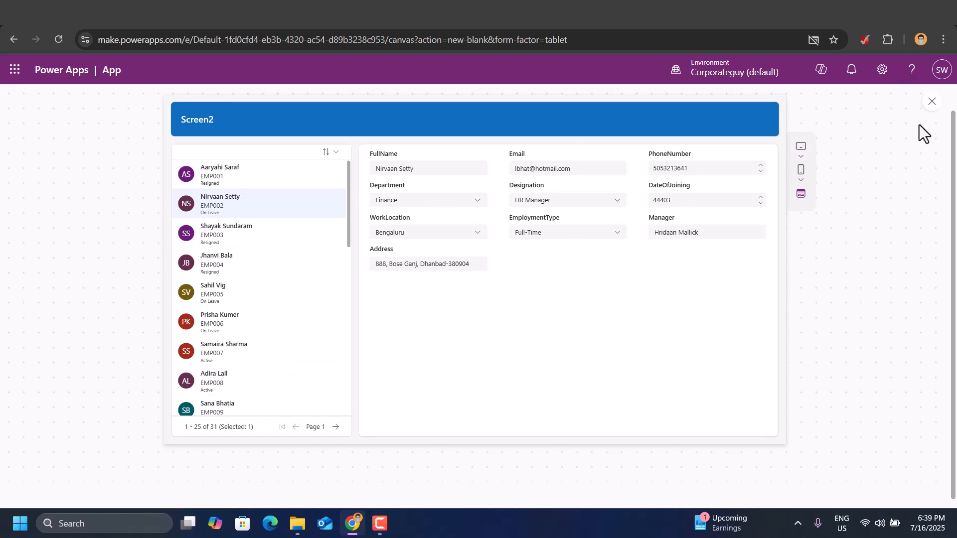
pyautogui.press('Escape')
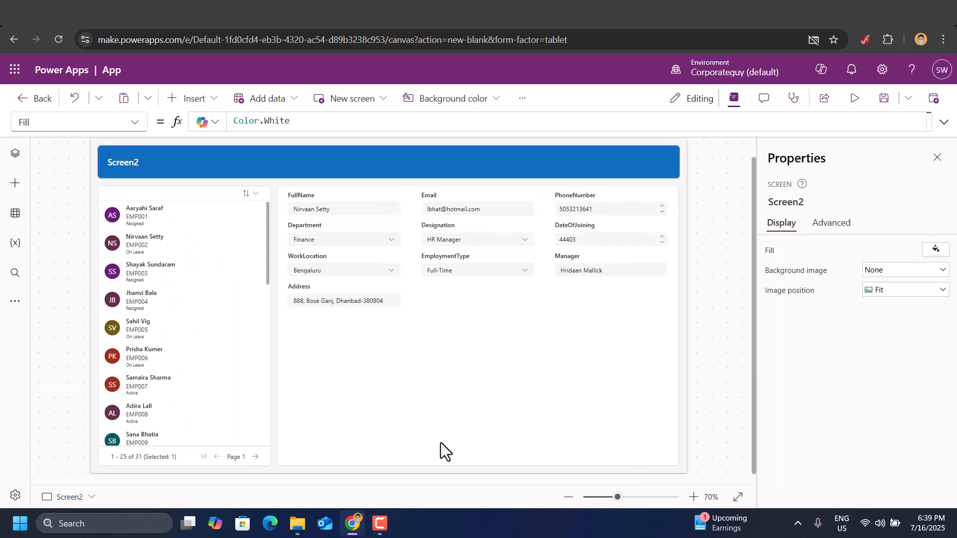
# Step: Open the form's field chooser and select AadharNumber, BankAccountNumber, BankIFSC, BloodGroup and Certifications
pyautogui.click(488, 350)
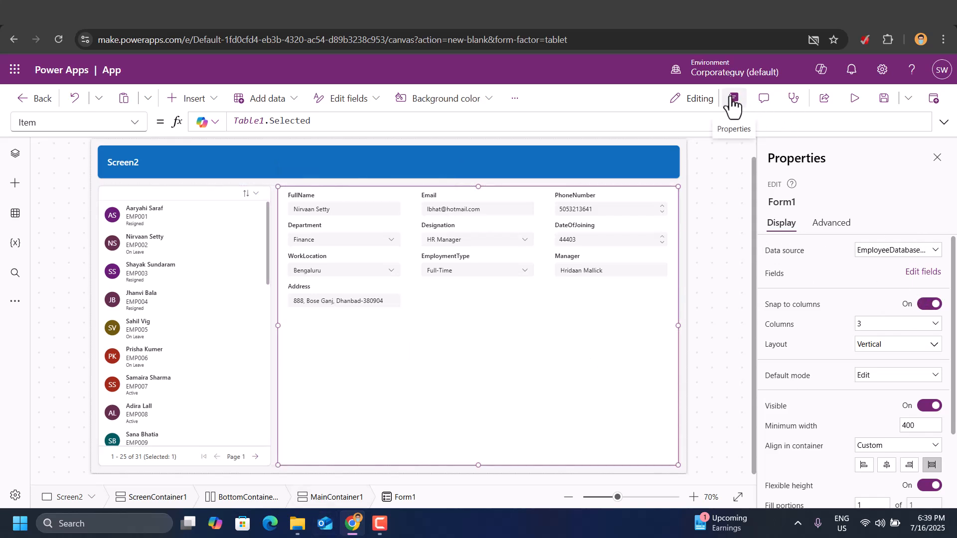
pyautogui.click(923, 273)
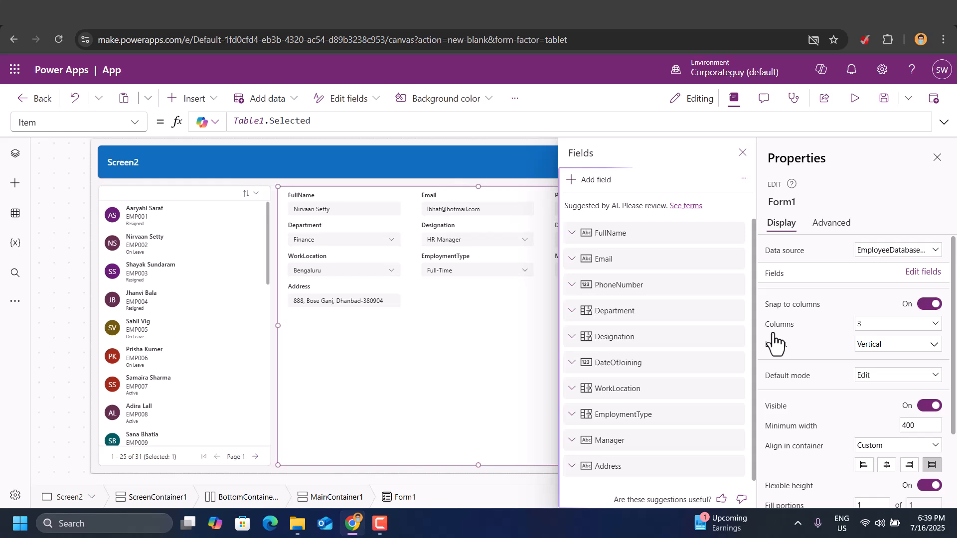
pyautogui.click(593, 186)
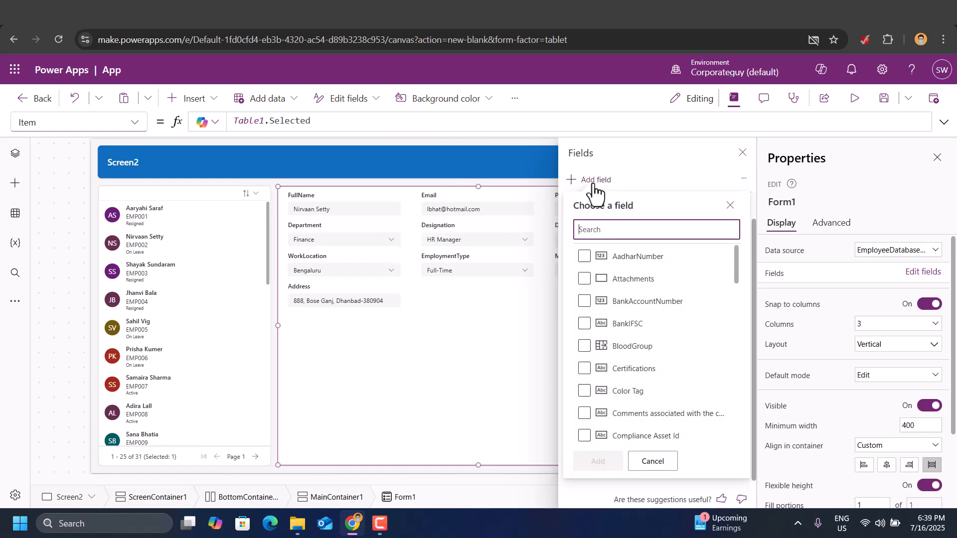
pyautogui.click(584, 257)
pyautogui.click(584, 301)
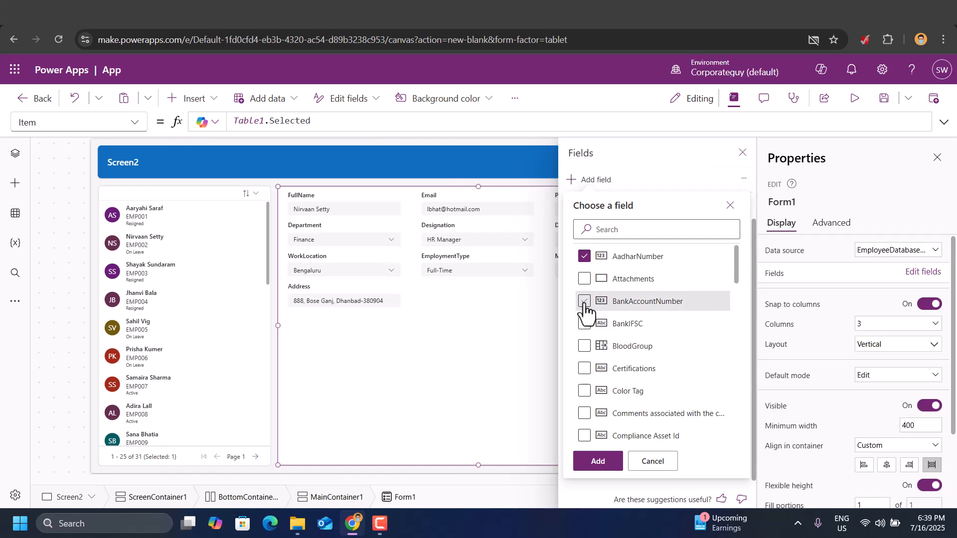
pyautogui.click(584, 323)
pyautogui.click(584, 348)
pyautogui.click(584, 369)
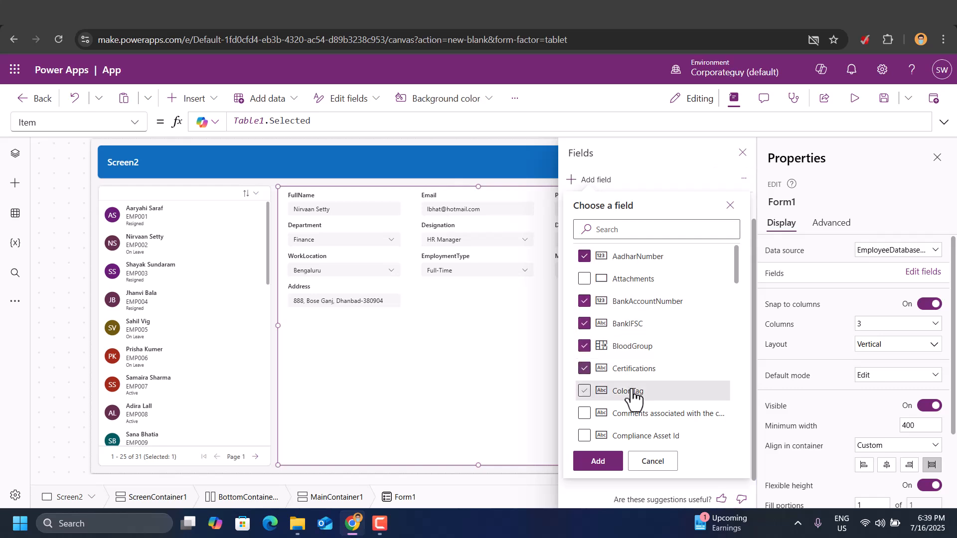
# Step: Include DOB, Education, EmergencyContactName and EmergencyContactPhone in the selection of fields for the form
pyautogui.scroll(-3, 634, 396)
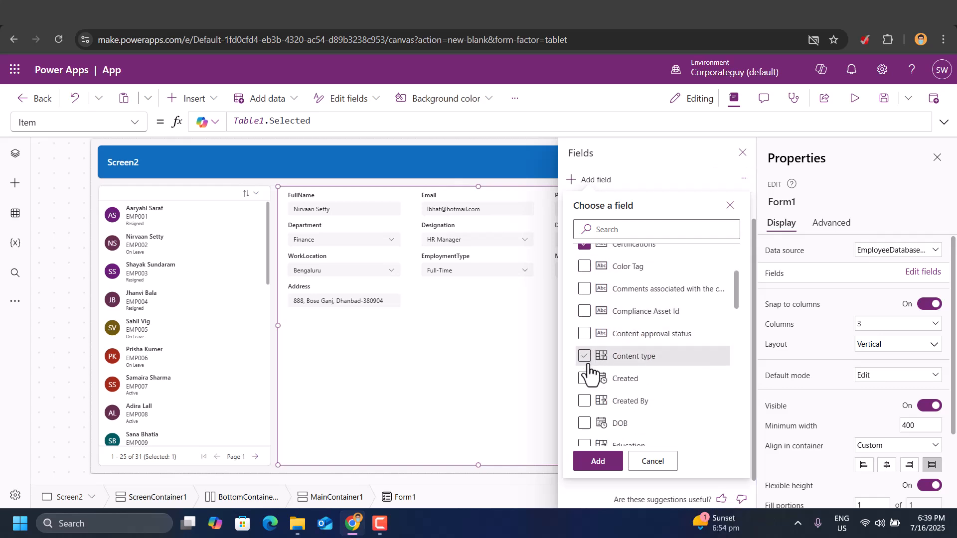
pyautogui.scroll(-1, 583, 407)
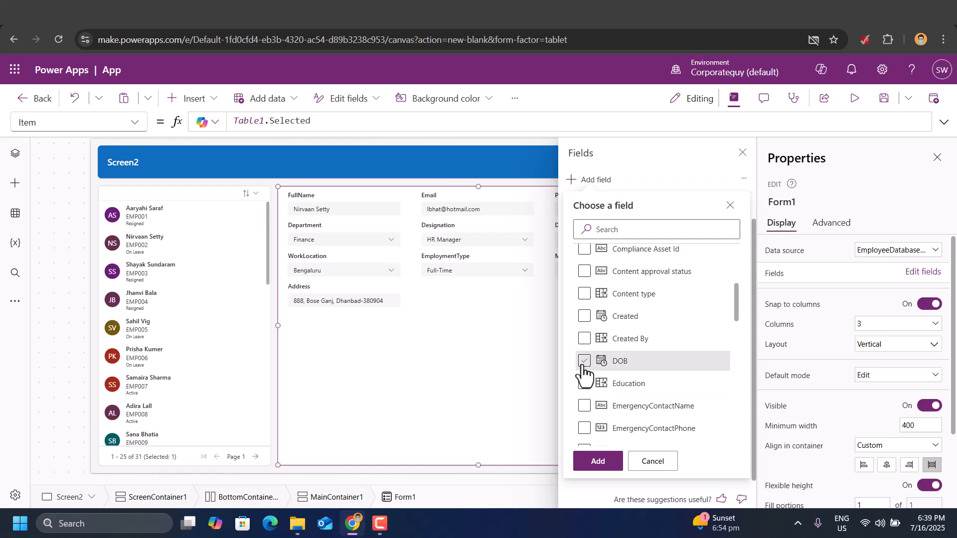
pyautogui.click(584, 360)
pyautogui.click(584, 384)
pyautogui.click(584, 406)
pyautogui.click(584, 428)
# Step: Include EmployeePic, ESICNumber, Experience and Gender in the selection of fields for the form
pyautogui.scroll(-2, 677, 348)
pyautogui.click(584, 326)
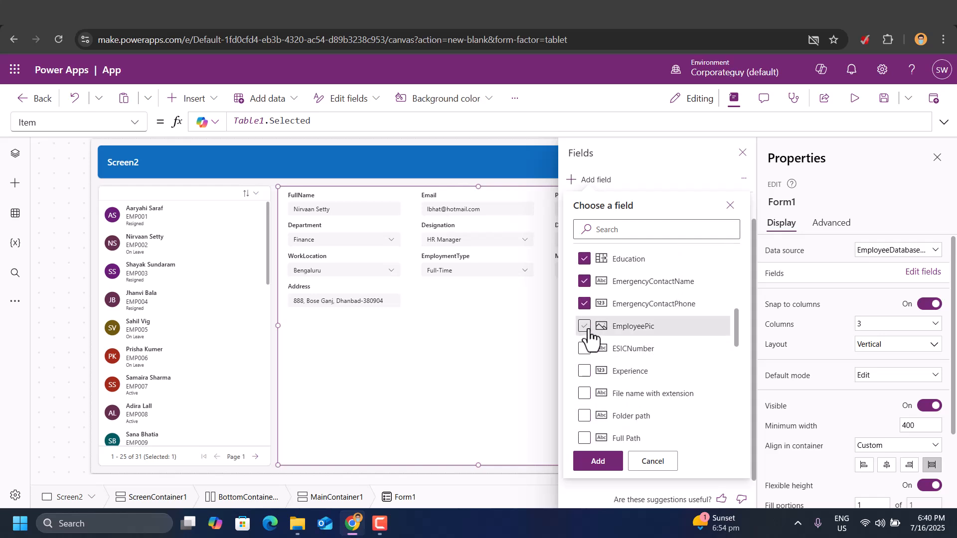
pyautogui.click(584, 371)
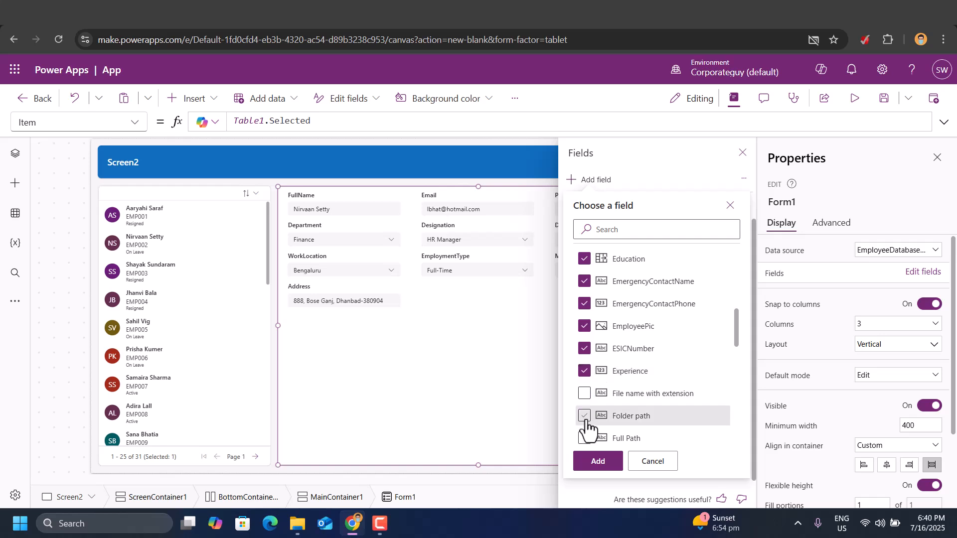
pyautogui.scroll(-1, 585, 427)
pyautogui.click(584, 398)
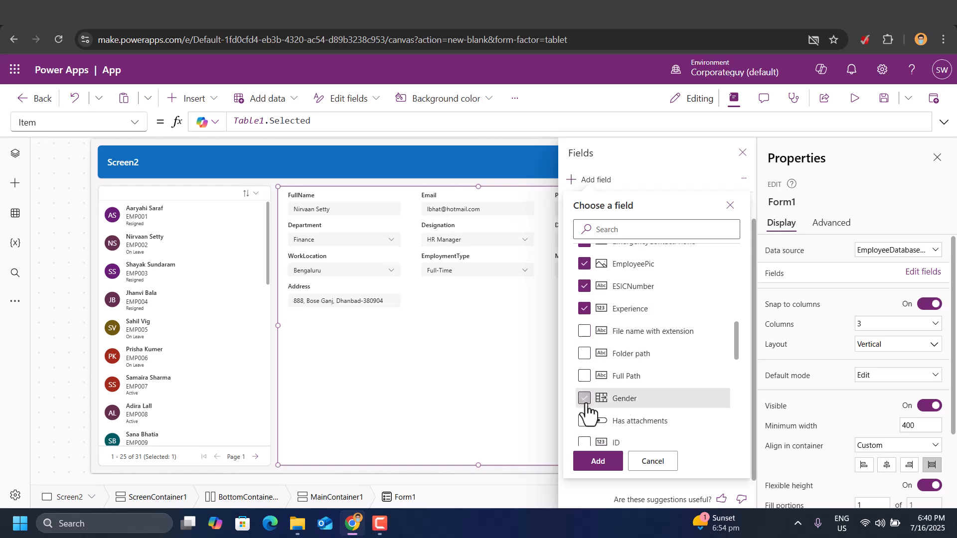
# Step: Include Skills, Status, Title and PAN in the selection of fields for the form
pyautogui.scroll(-3, 694, 345)
pyautogui.scroll(1, 629, 356)
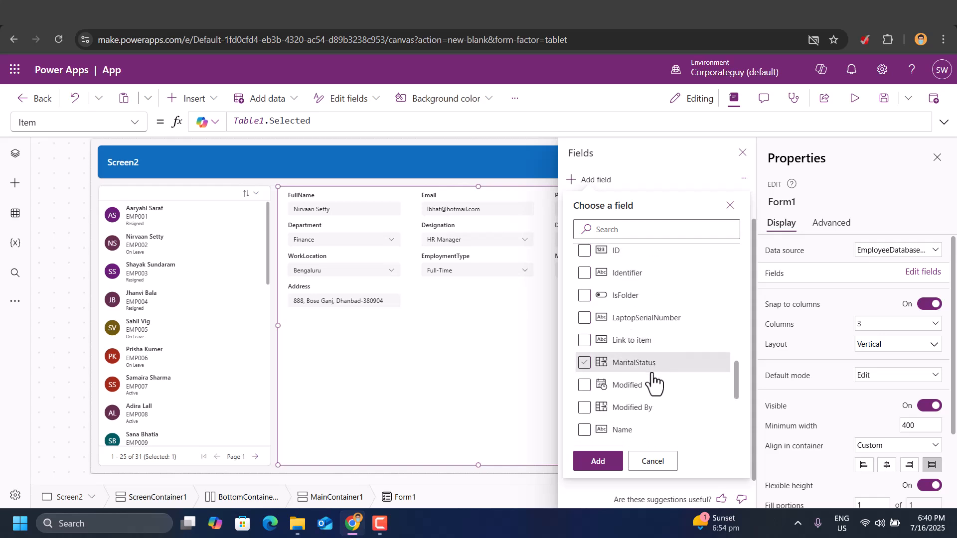
pyautogui.scroll(-2, 651, 384)
pyautogui.scroll(-2, 598, 381)
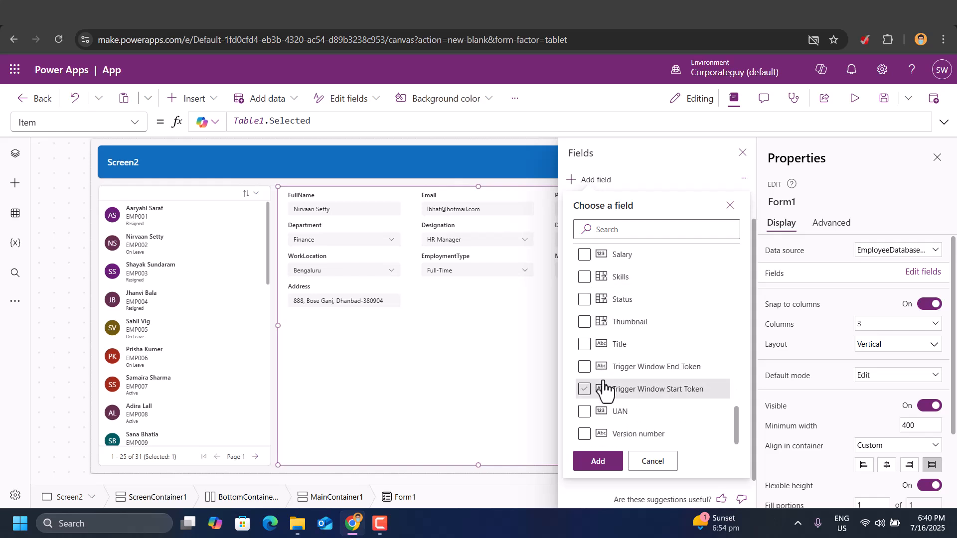
pyautogui.scroll(1, 606, 380)
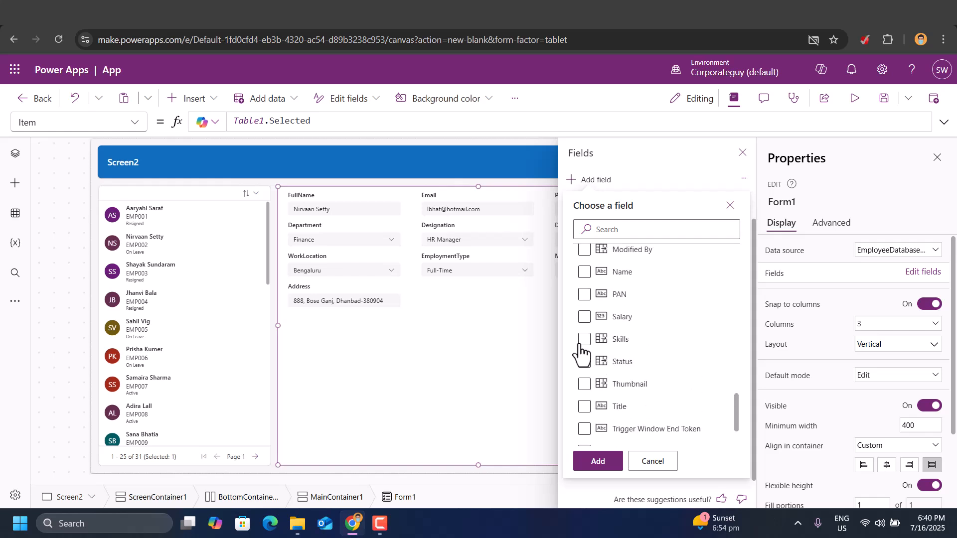
pyautogui.click(584, 339)
pyautogui.click(584, 362)
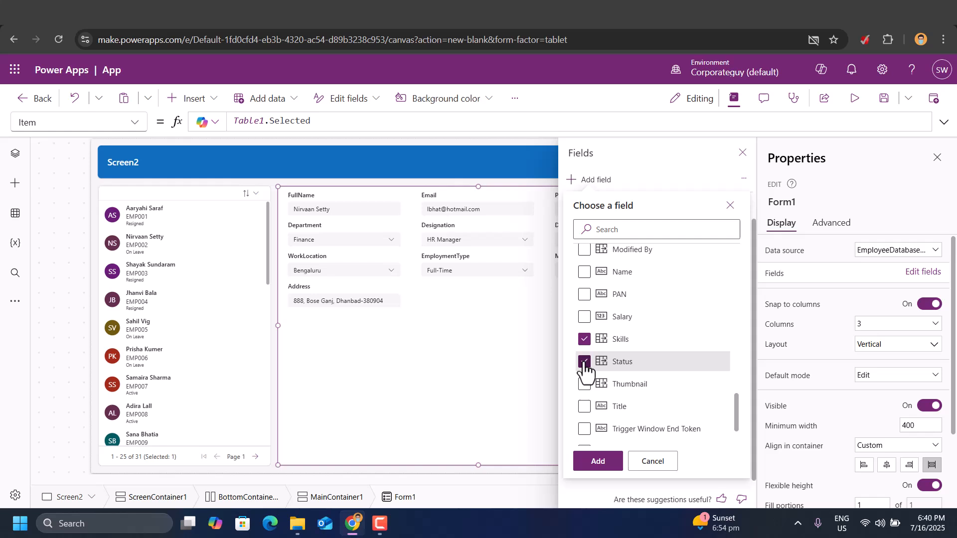
pyautogui.click(584, 406)
pyautogui.click(584, 295)
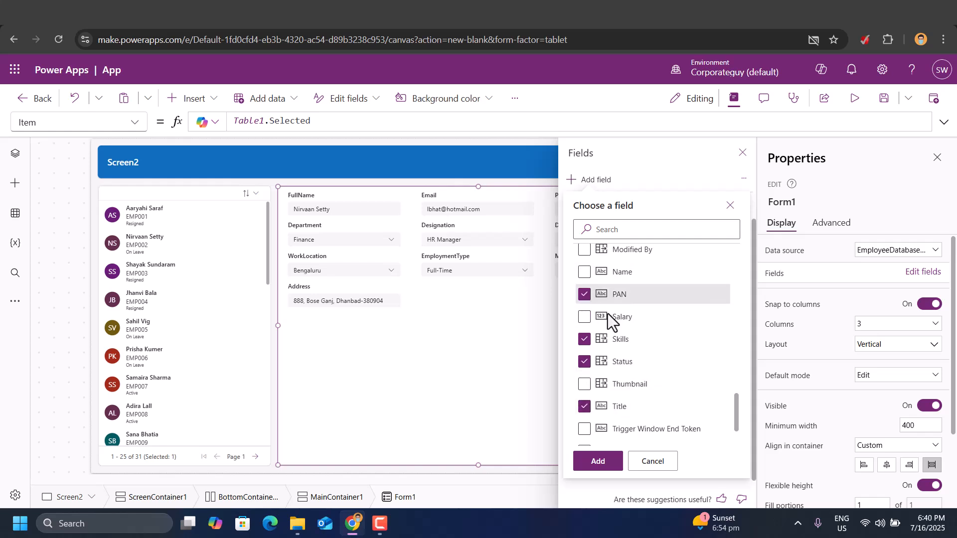
# Step: Include MaritalStatus and LaptopSerialNumber in the selection and add all the chosen fields to the form
pyautogui.scroll(1, 605, 317)
pyautogui.scroll(1, 598, 322)
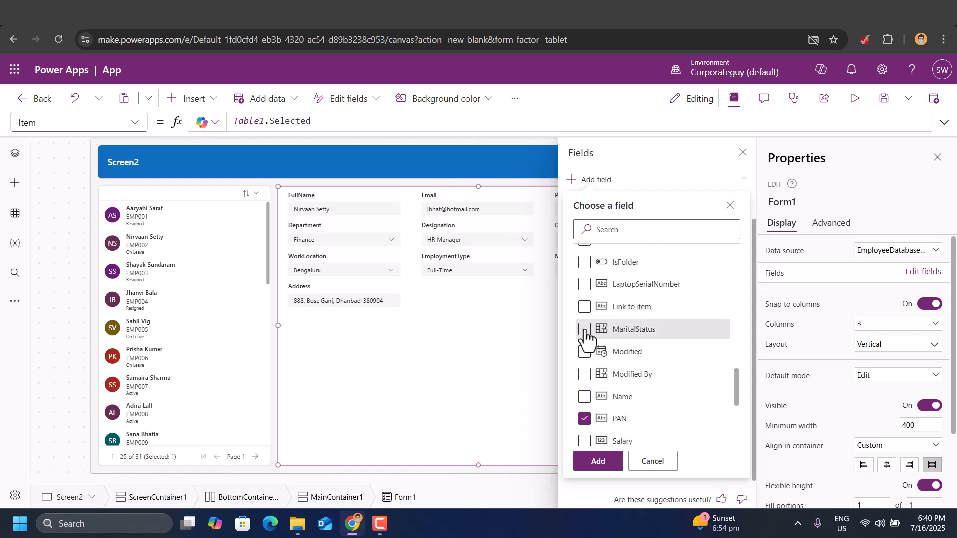
pyautogui.click(585, 330)
pyautogui.scroll(1, 605, 319)
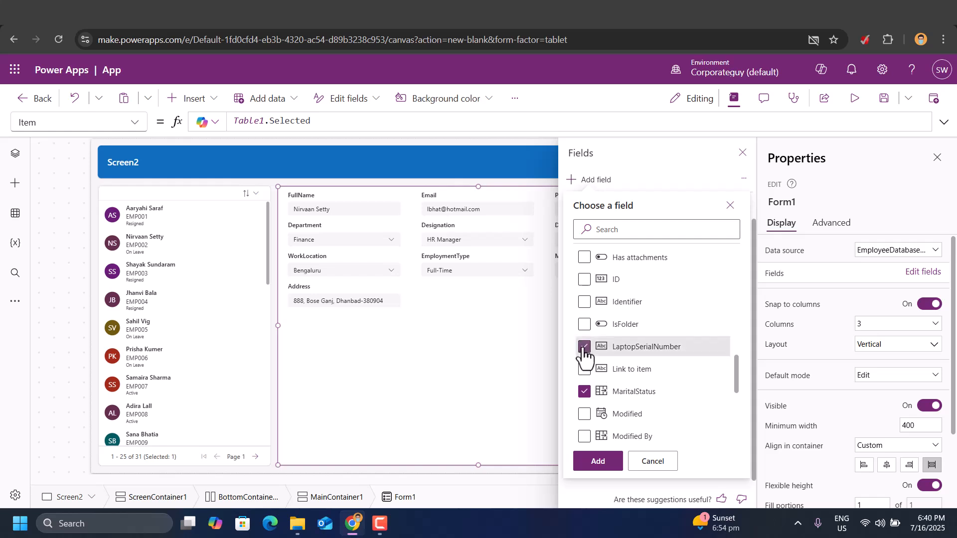
pyautogui.click(583, 347)
pyautogui.scroll(1, 660, 350)
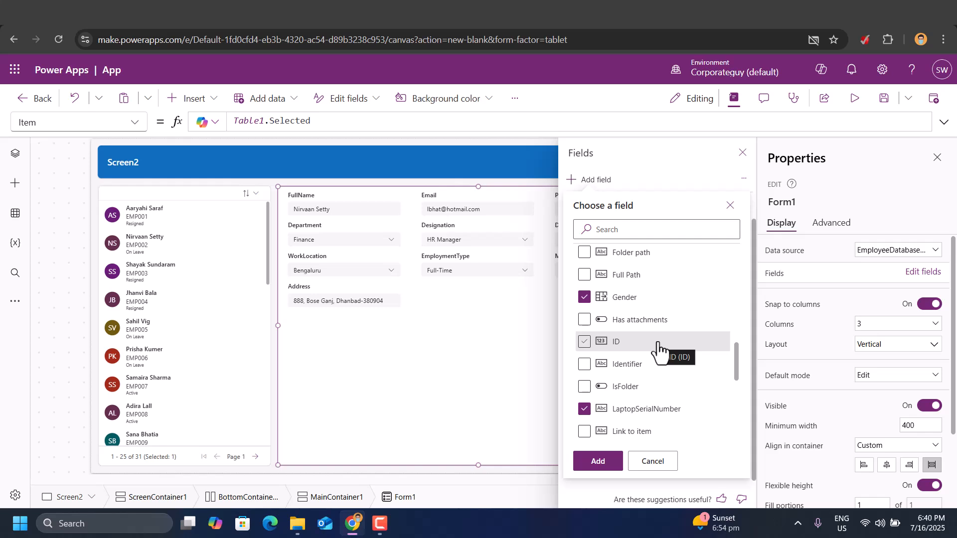
pyautogui.scroll(1, 659, 349)
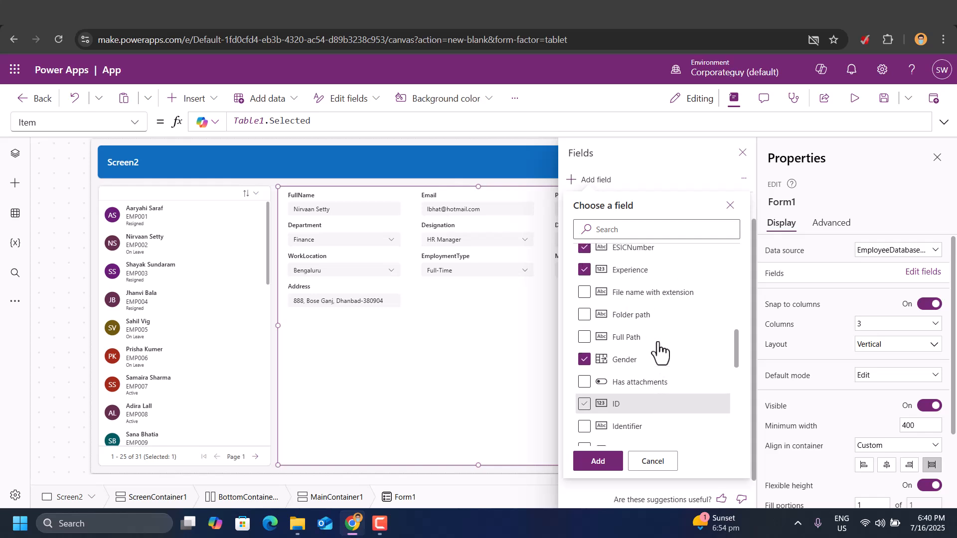
pyautogui.scroll(2, 660, 350)
pyautogui.scroll(4, 658, 351)
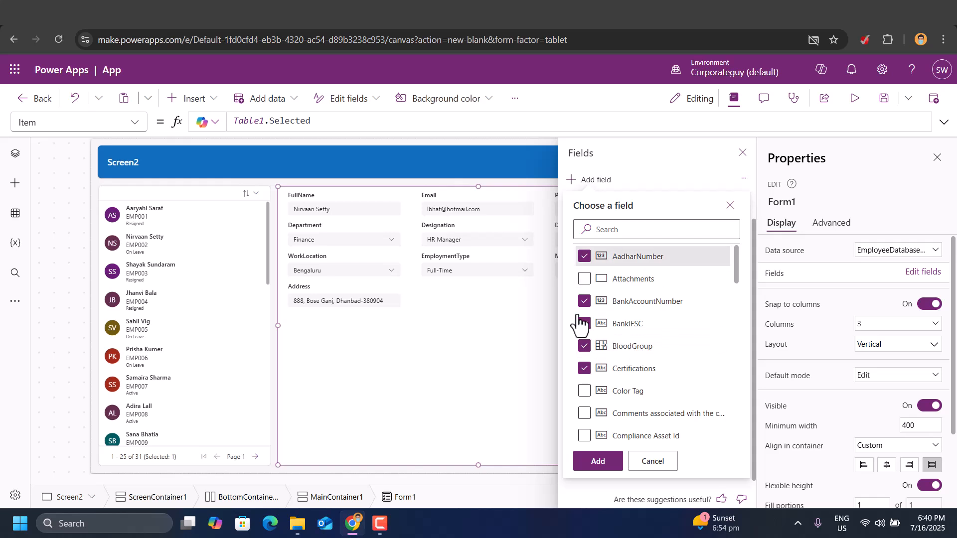
pyautogui.click(598, 461)
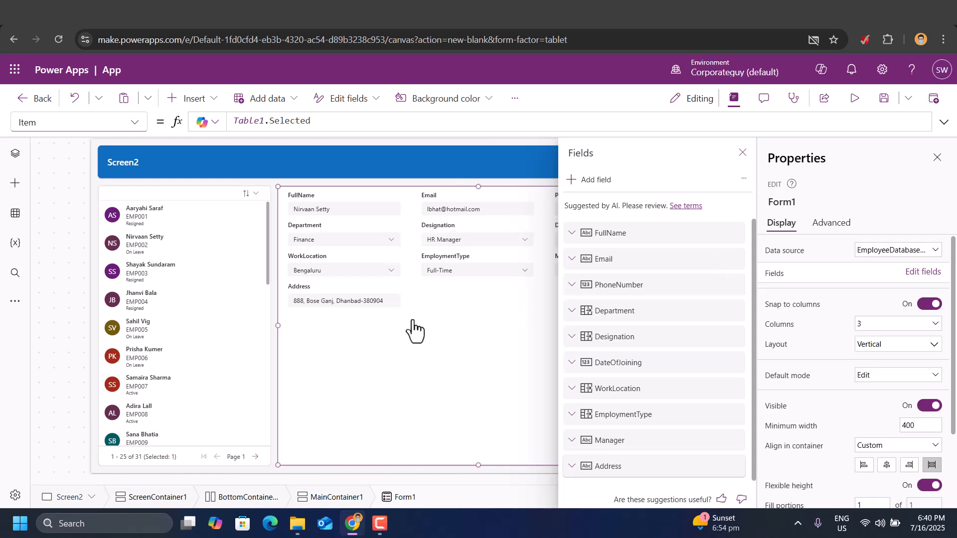
pyautogui.click(491, 338)
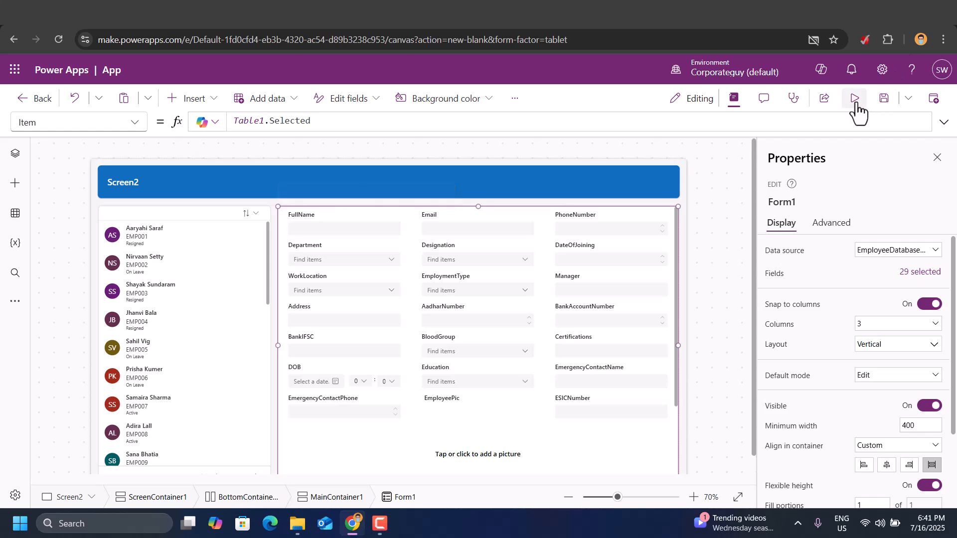
# Step: Preview the app, check all form fields with the first employee selected in the table, and exit the preview
pyautogui.press('F5')
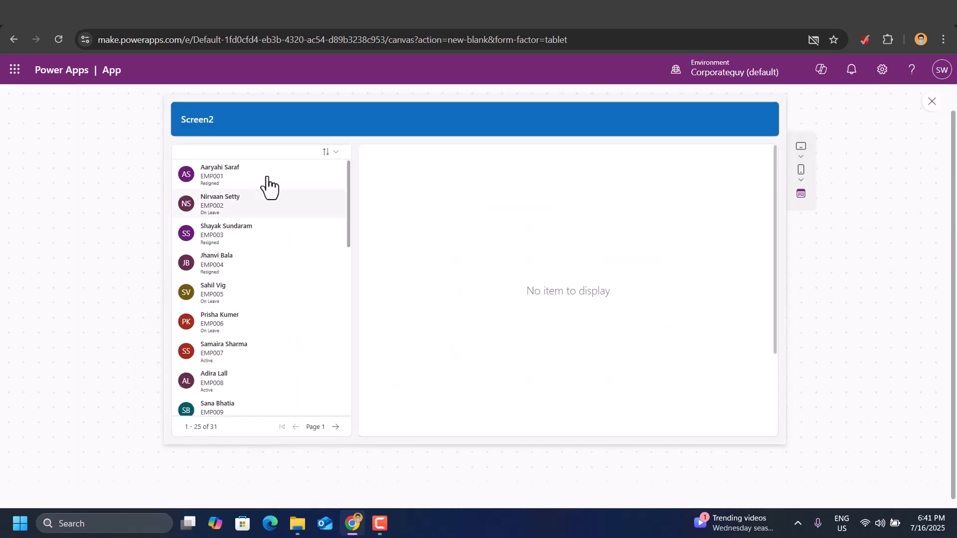
pyautogui.click(237, 179)
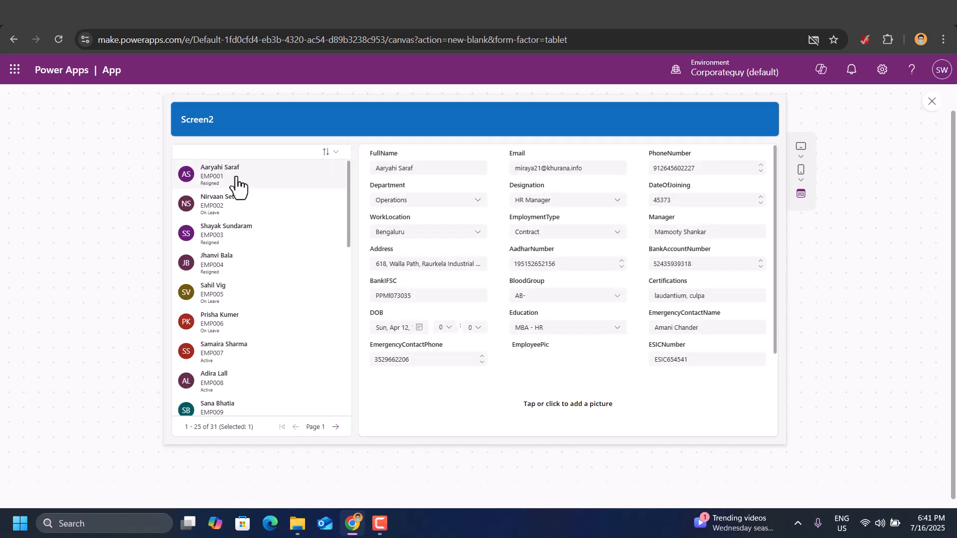
pyautogui.scroll(-2, 553, 267)
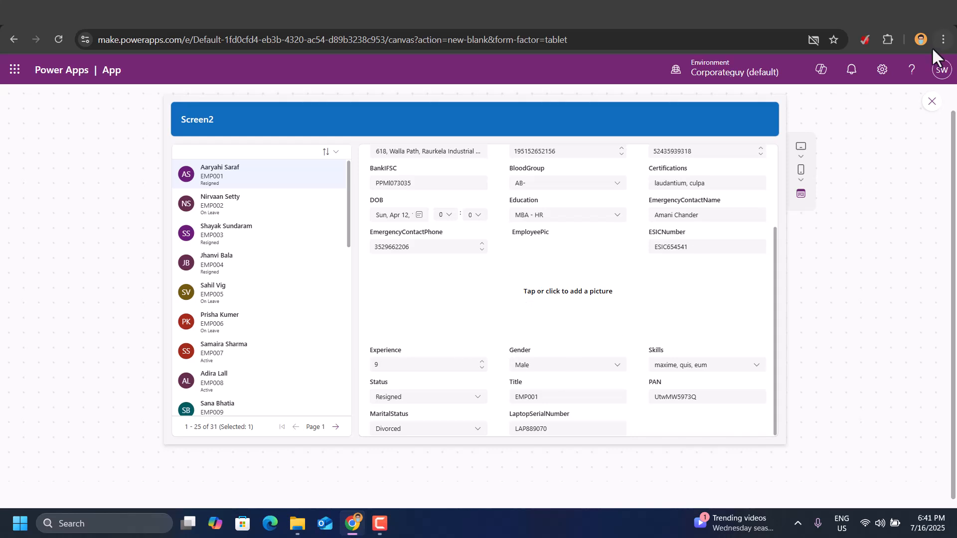
pyautogui.click(931, 104)
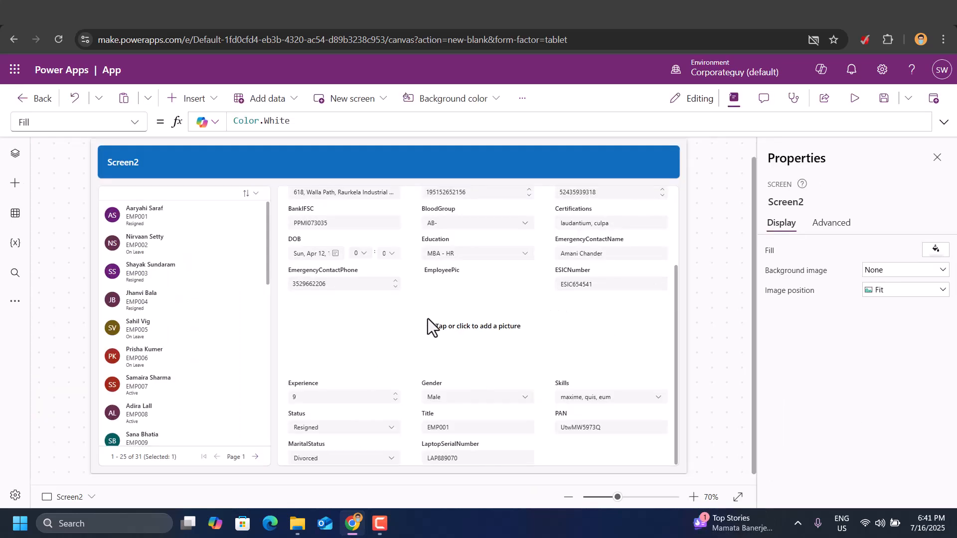
pyautogui.scroll(4, 428, 319)
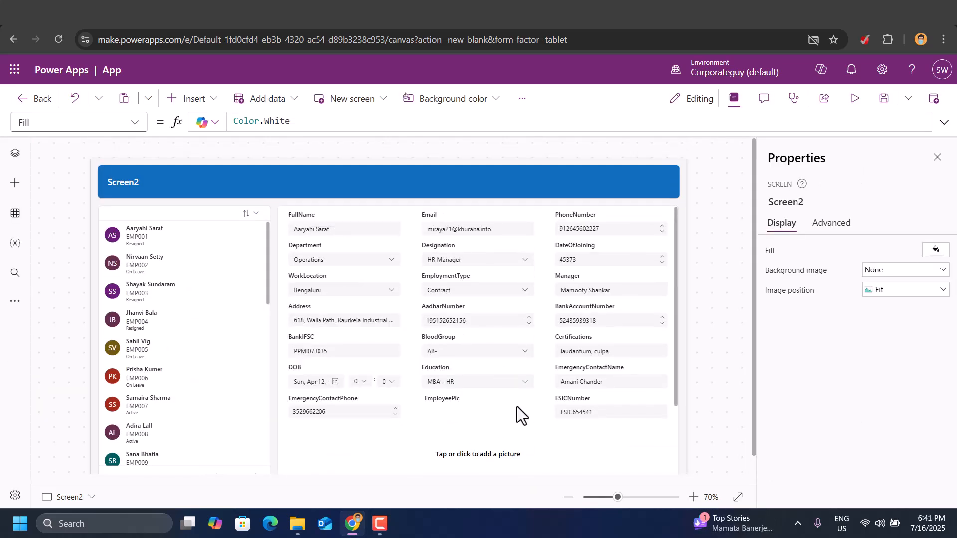
# Step: Review the form's list of fields through to LaptopSerialNumber and close it
pyautogui.click(676, 322)
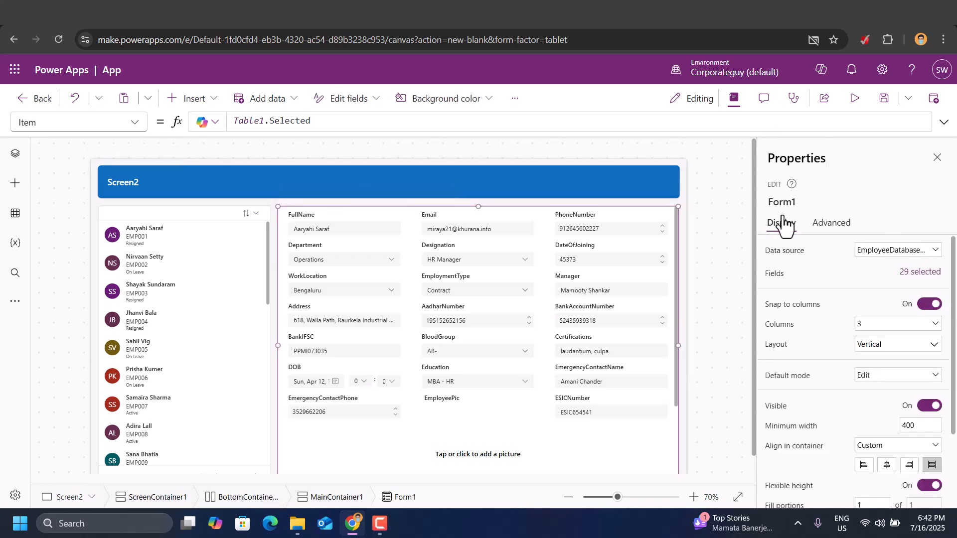
pyautogui.click(929, 274)
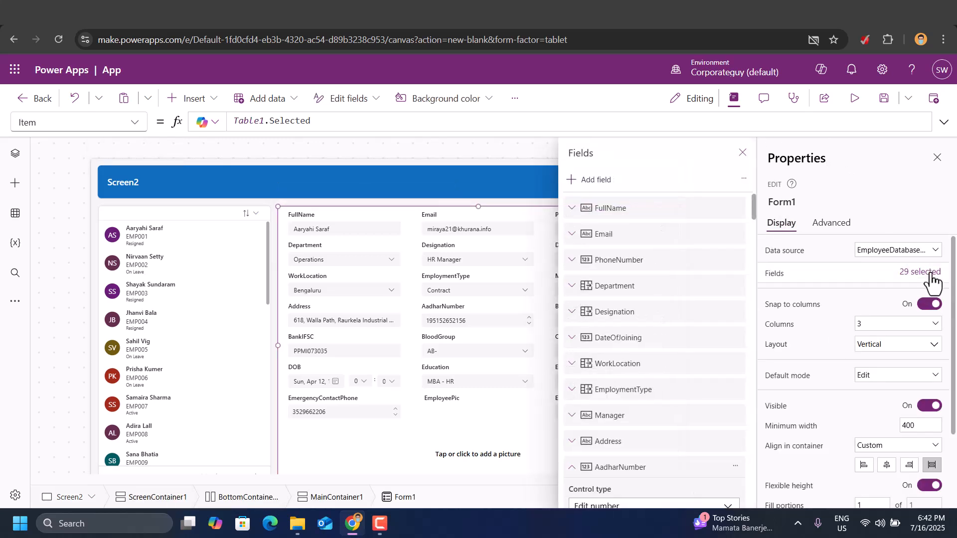
pyautogui.scroll(-10, 637, 366)
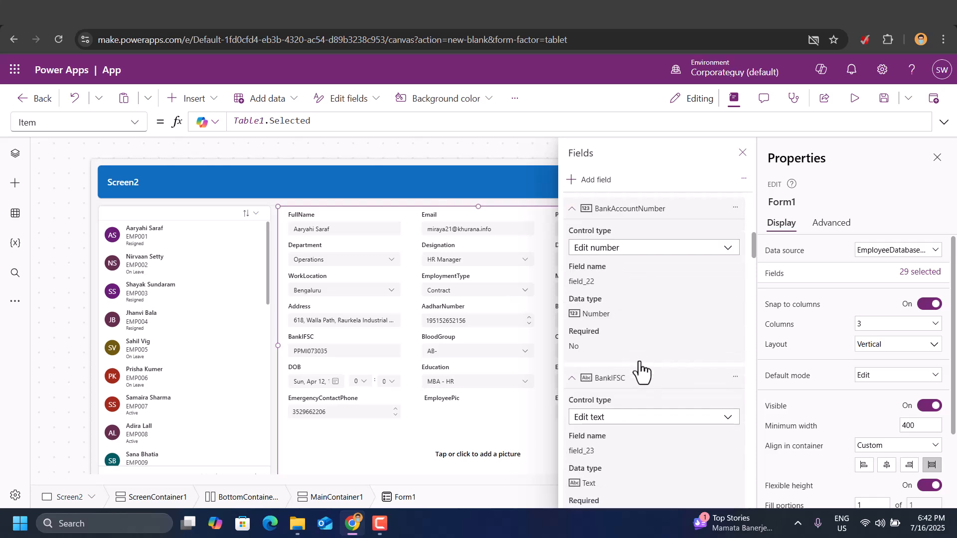
pyautogui.scroll(-8, 639, 361)
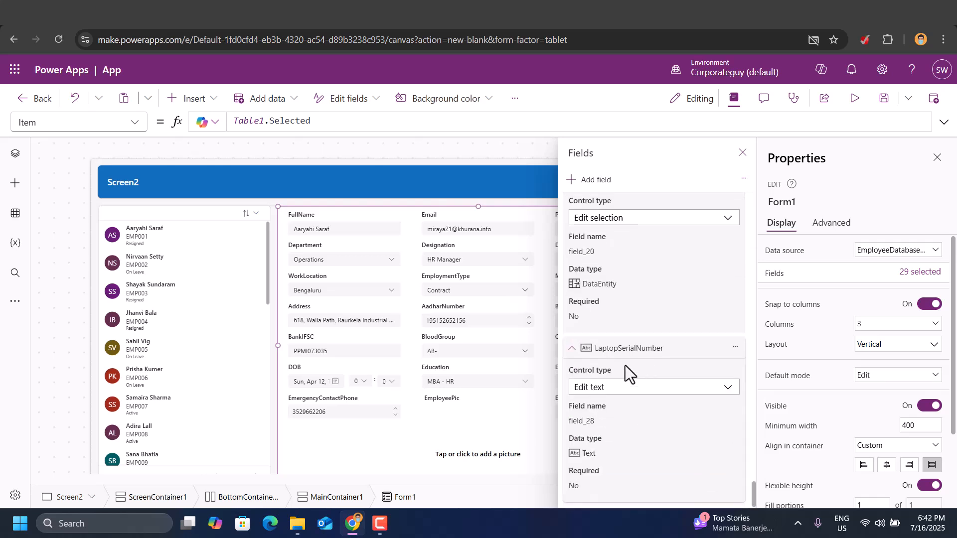
pyautogui.click(743, 157)
# Step: Move the Title card to the first position in the form, ahead of FullName
pyautogui.scroll(-5, 573, 369)
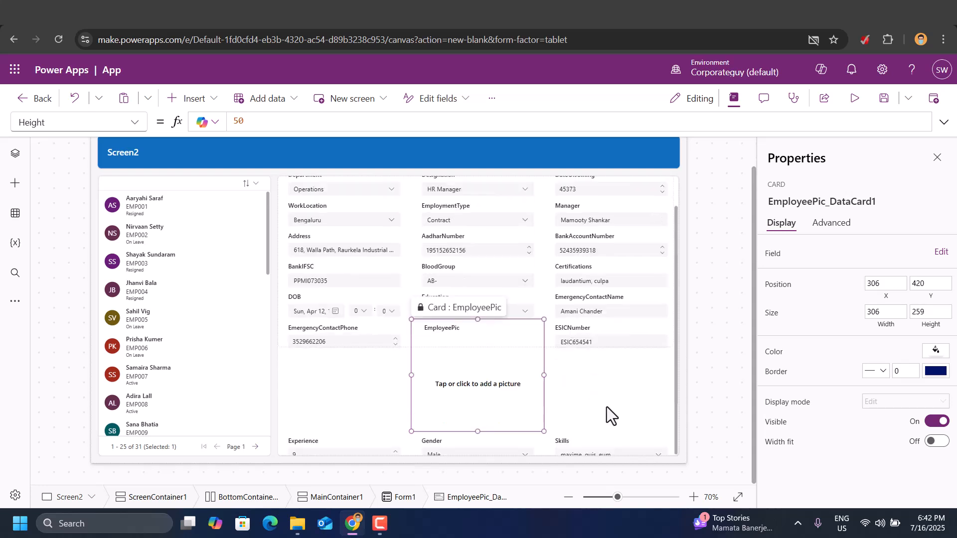
pyautogui.click(598, 406)
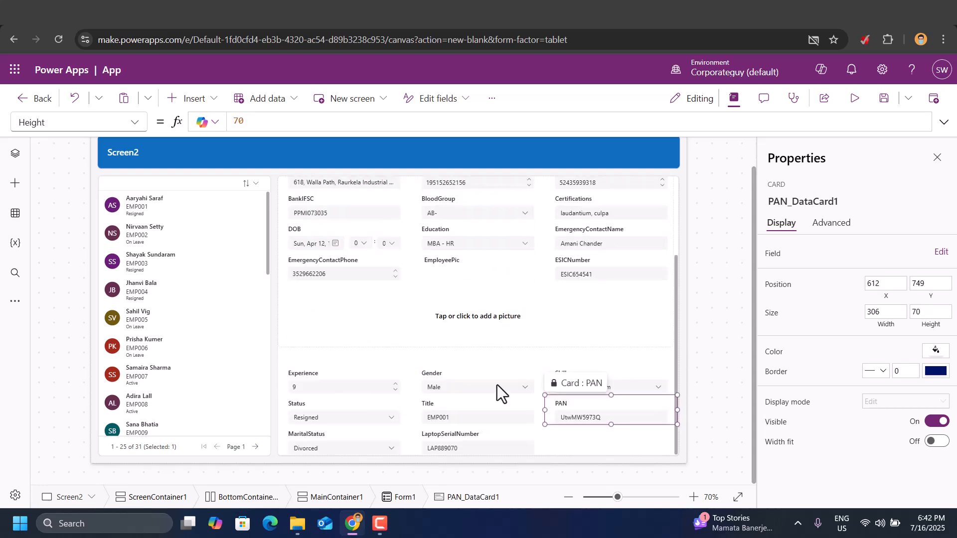
pyautogui.moveTo(443, 409); pyautogui.dragTo(299, 180)
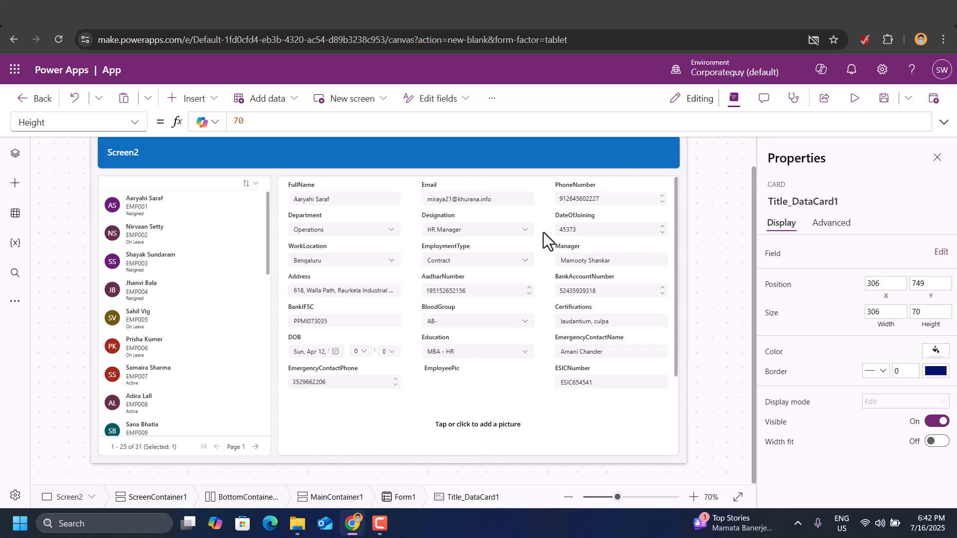
pyautogui.scroll(2, 543, 232)
pyautogui.scroll(-5, 543, 233)
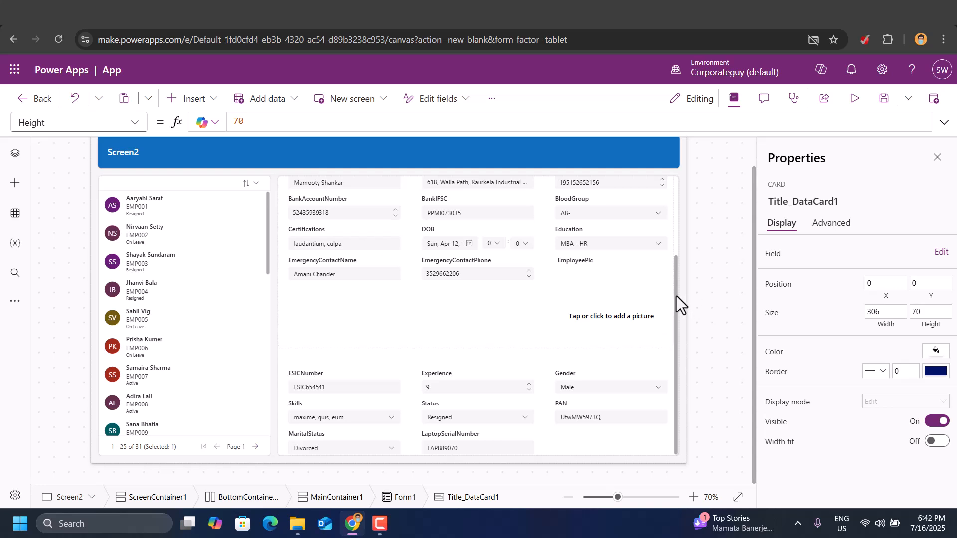
pyautogui.scroll(5, 677, 296)
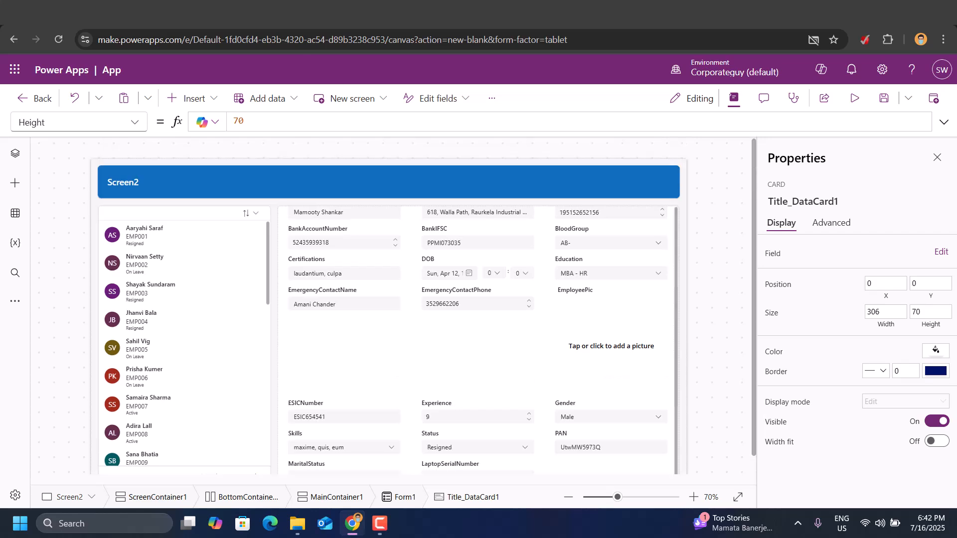
# Step: Check the ID column's name in the EmployeeDatabase_PowerApps list, and unlock the label of the form's Title card for editing
pyautogui.click(238, 23)
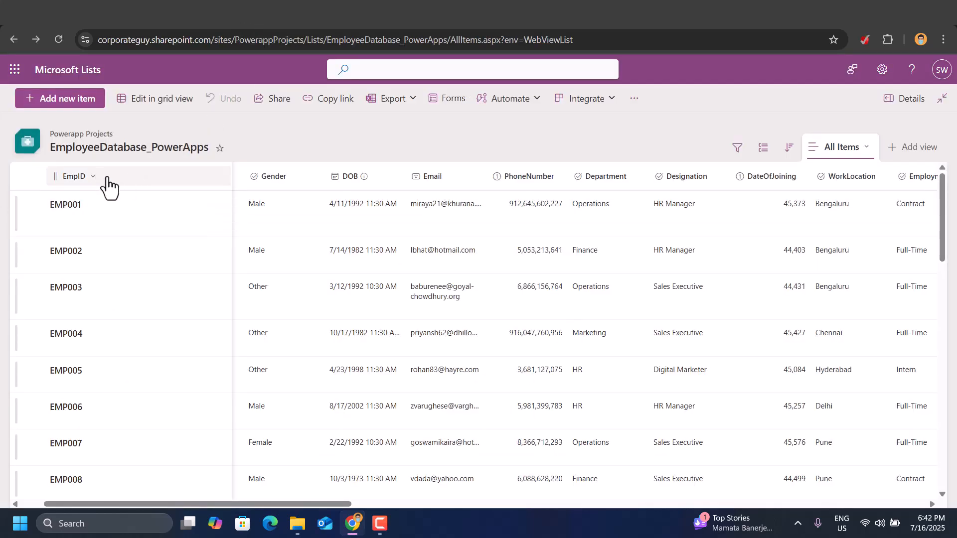
pyautogui.click(98, 24)
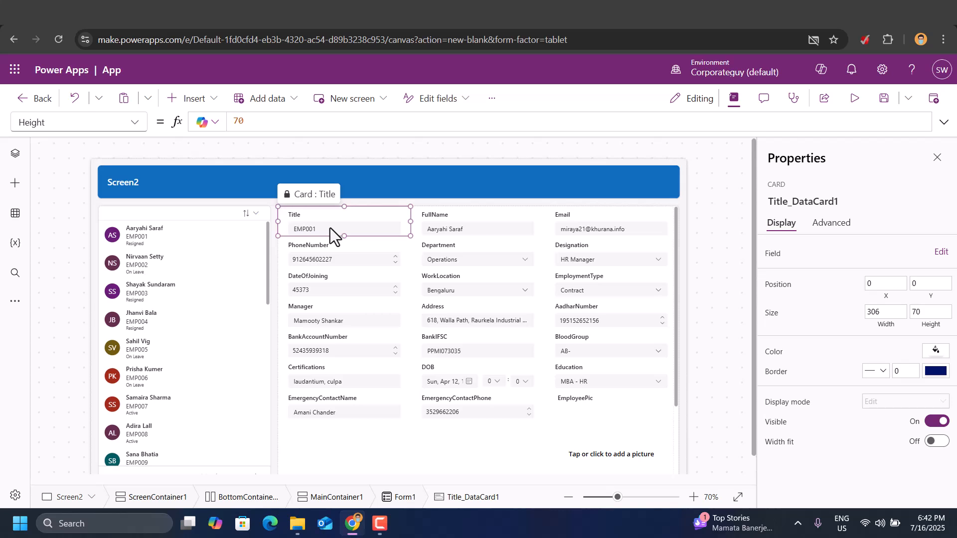
pyautogui.click(294, 215)
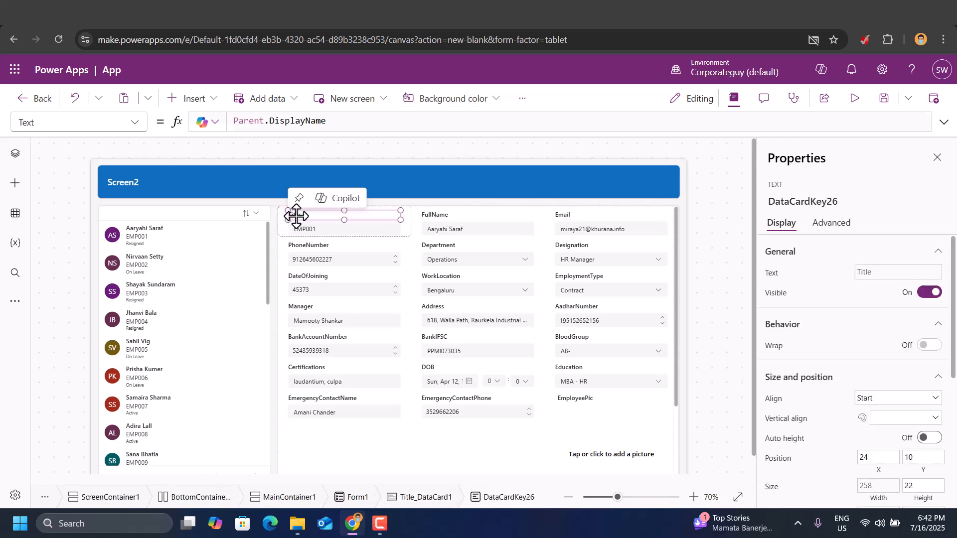
pyautogui.doubleClick(342, 122)
pyautogui.press('BackSpace')
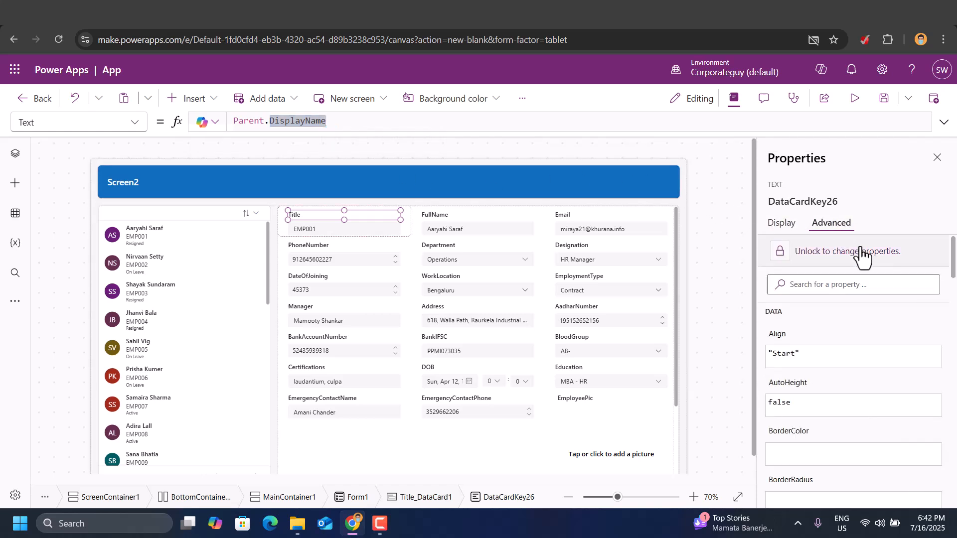
pyautogui.click(820, 252)
# Step: Replace the Title card label's Text formula with "EmpID"
pyautogui.click(337, 120)
pyautogui.press('BackSpace')
pyautogui.press('BackSpace')
pyautogui.press('BackSpace')
pyautogui.press('BackSpace')
pyautogui.press('BackSpace')
pyautogui.press('BackSpace')
pyautogui.press('BackSpace')
pyautogui.press('BackSpace')
pyautogui.press('BackSpace')
pyautogui.press('BackSpace')
pyautogui.press('BackSpace')
pyautogui.press('BackSpace')
pyautogui.press('BackSpace')
pyautogui.press('BackSpace')
pyautogui.press('BackSpace')
pyautogui.press('BackSpace')
pyautogui.press('BackSpace')
pyautogui.press('BackSpace')
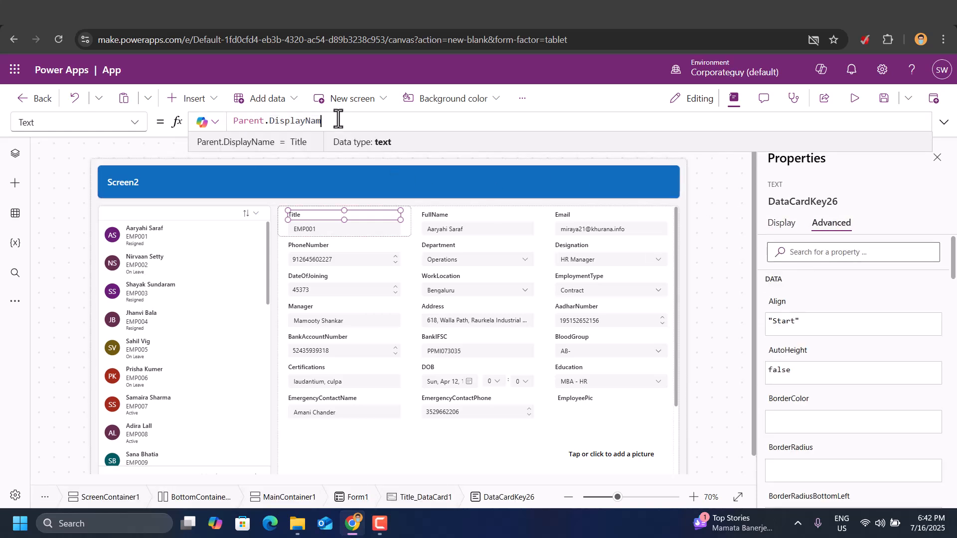
pyautogui.write('"')
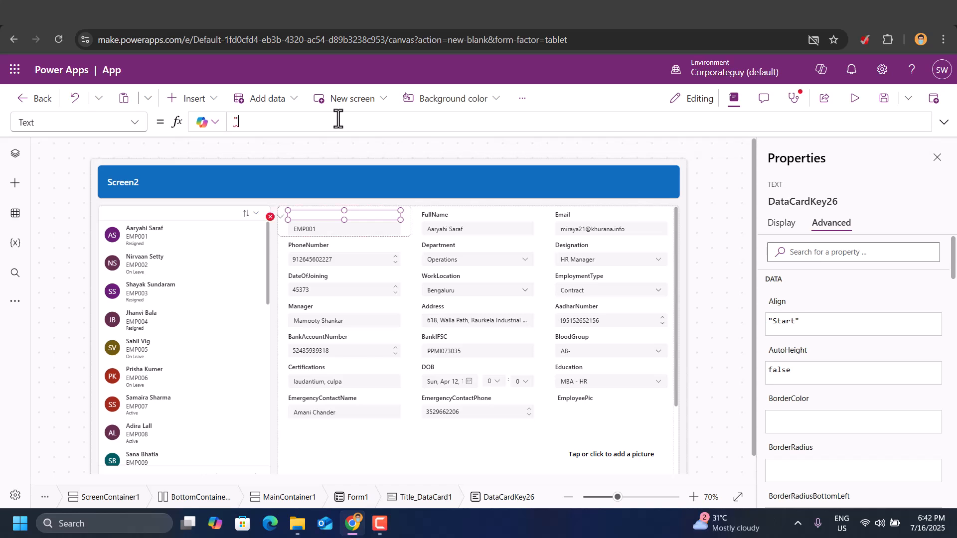
pyautogui.write('EmpID"')
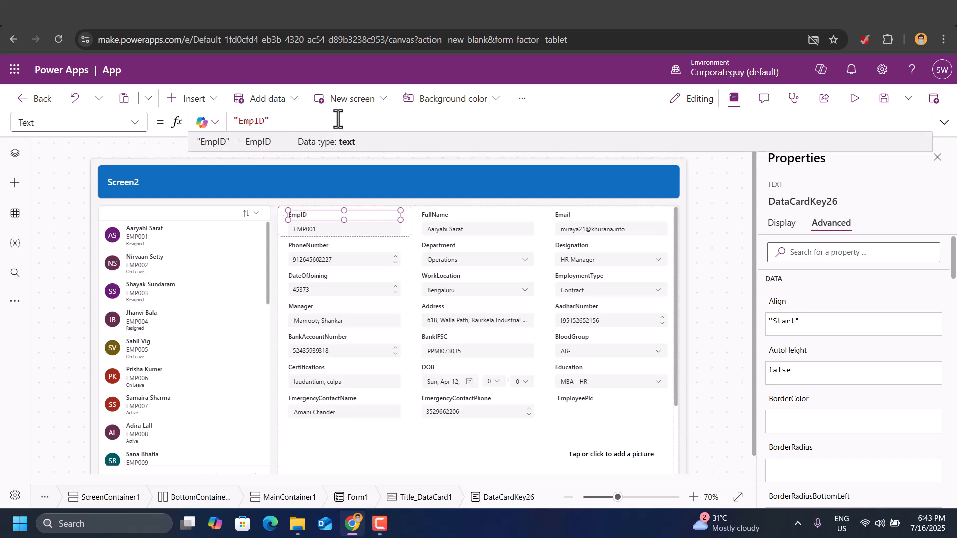
pyautogui.click(337, 277)
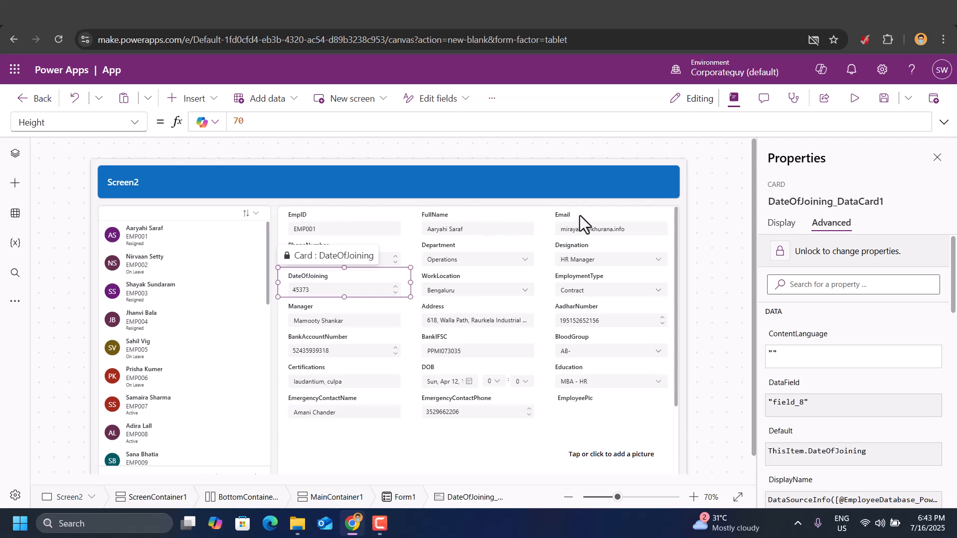
pyautogui.scroll(-1, 390, 460)
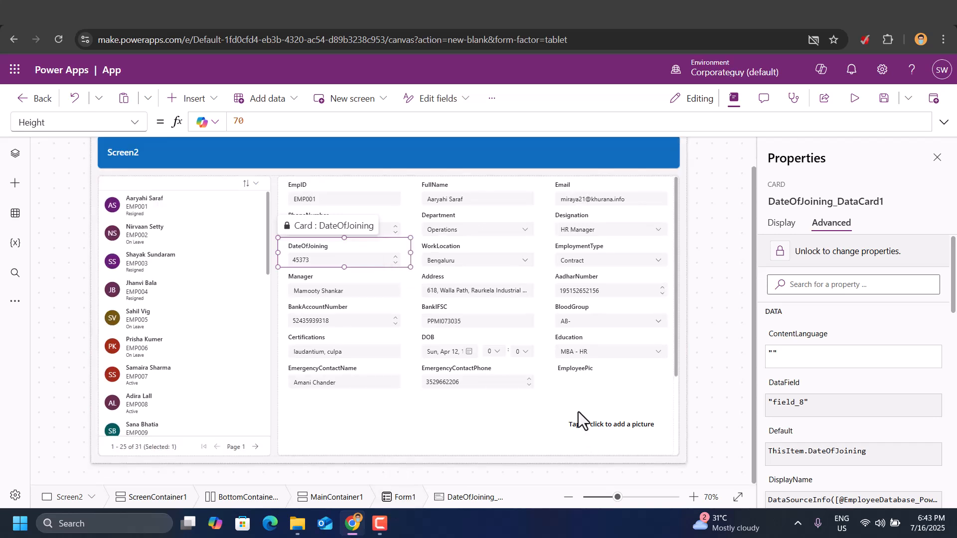
# Step: Move the EmployeePic card to the start of the form's second row, directly below the EmpID card
pyautogui.click(588, 370)
pyautogui.moveTo(589, 349); pyautogui.dragTo(283, 220)
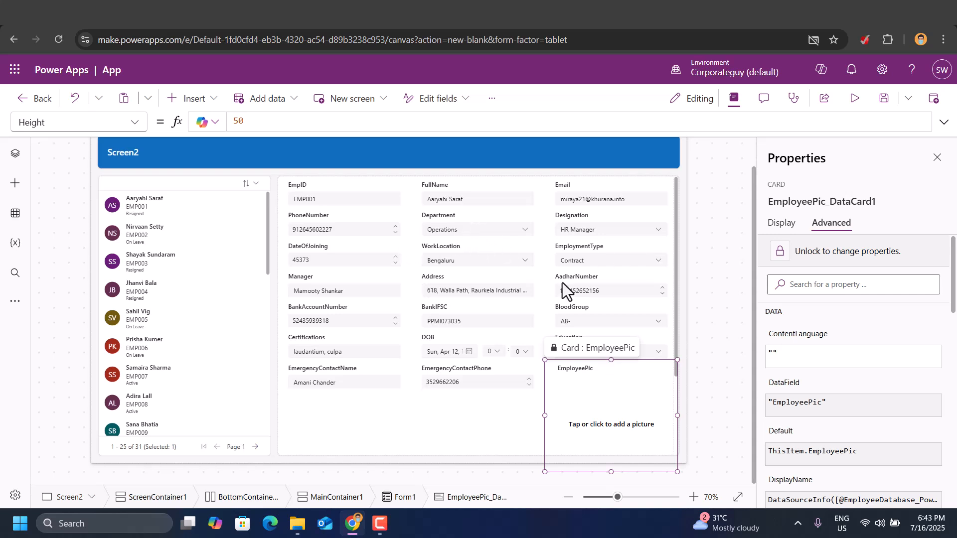
pyautogui.hotkey('ctrl', 'z')
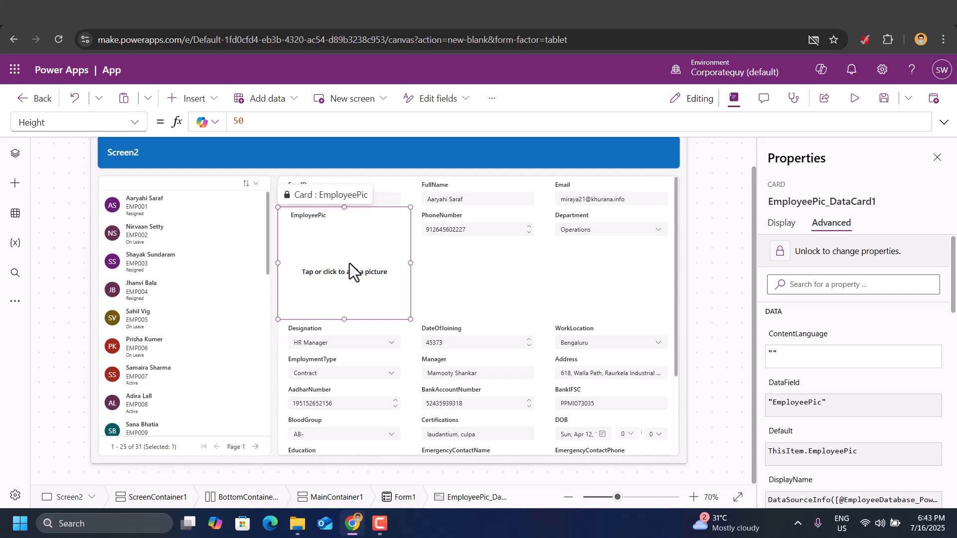
# Step: Review the layout of the rearranged form from the cards around EmployeePic down to LaptopSerialNumber
pyautogui.click(496, 261)
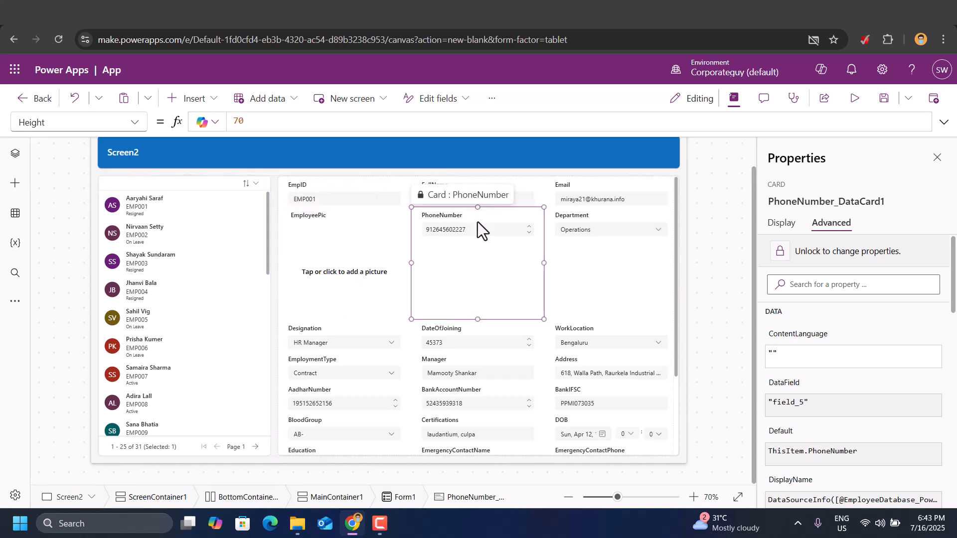
pyautogui.click(597, 220)
pyautogui.scroll(-2, 452, 343)
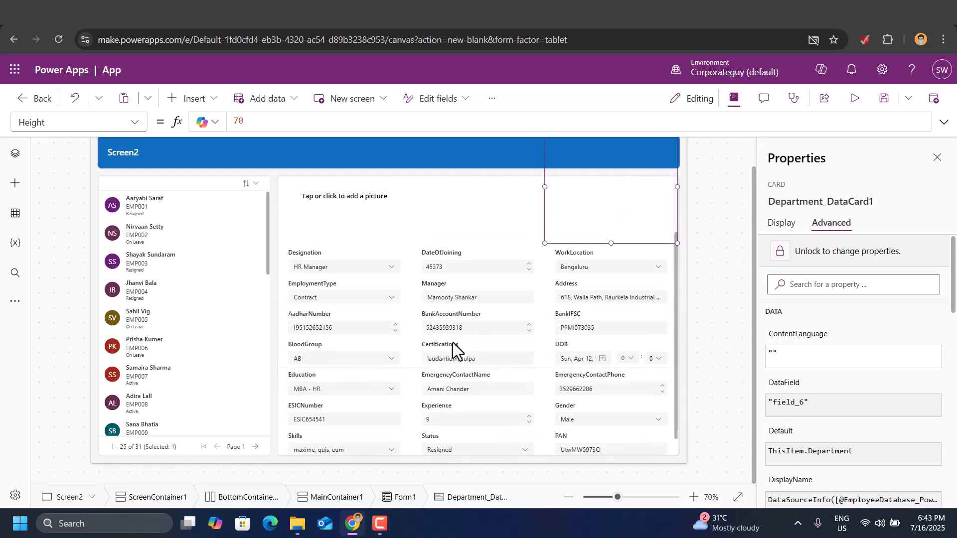
pyautogui.scroll(-1, 453, 342)
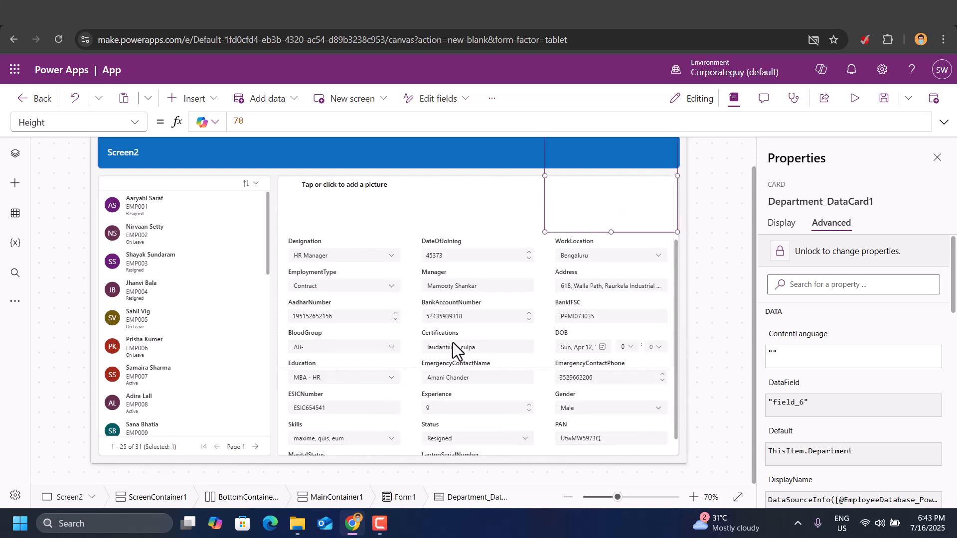
pyautogui.scroll(-1, 453, 342)
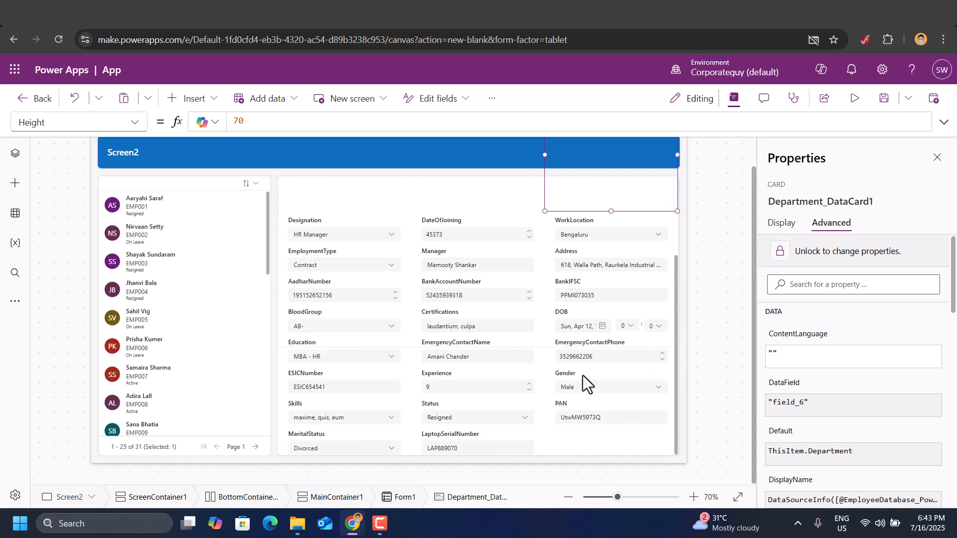
pyautogui.scroll(5, 507, 341)
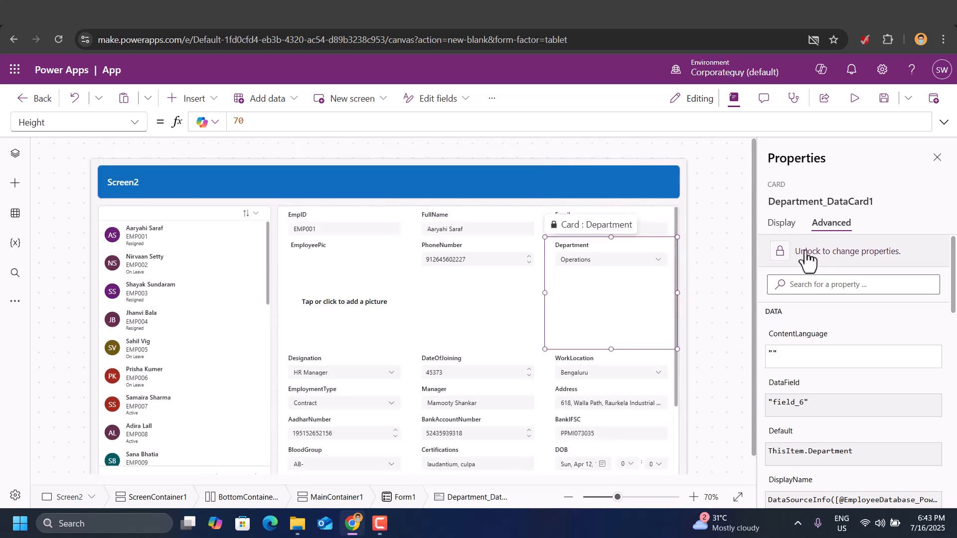
pyautogui.click(697, 259)
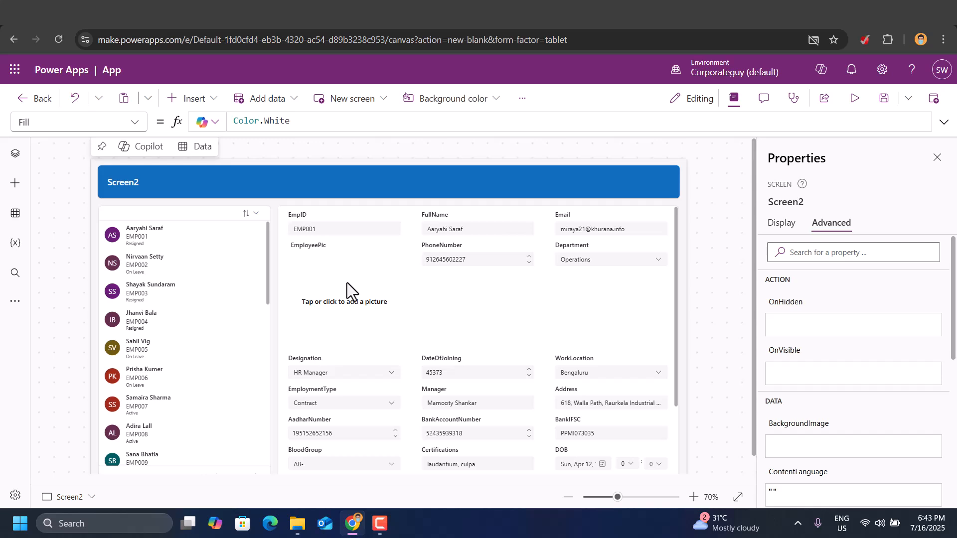
pyautogui.scroll(-5, 391, 306)
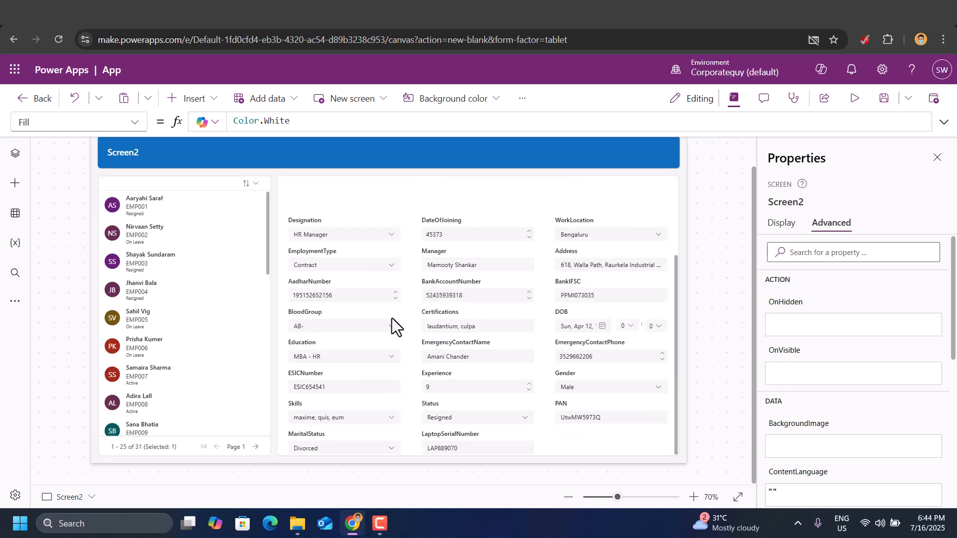
pyautogui.scroll(5, 392, 318)
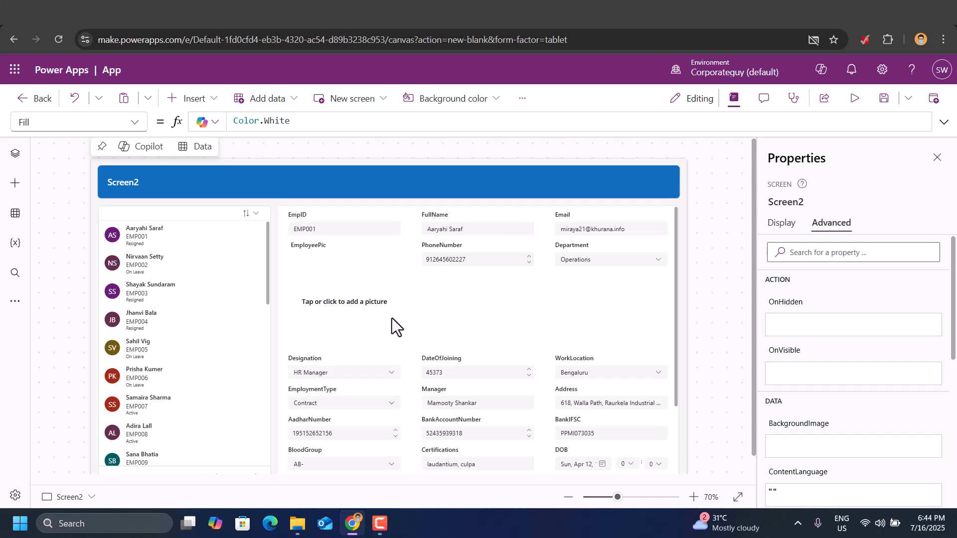
# Step: Preview the app and change the selected employee's WorkLocation to Chennai in the form
pyautogui.click(587, 372)
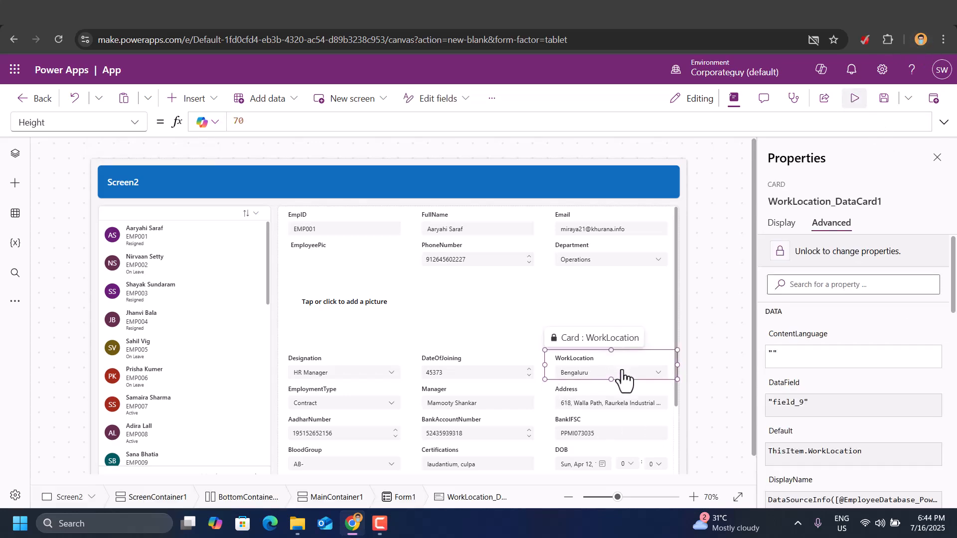
pyautogui.press('F5')
pyautogui.click(724, 317)
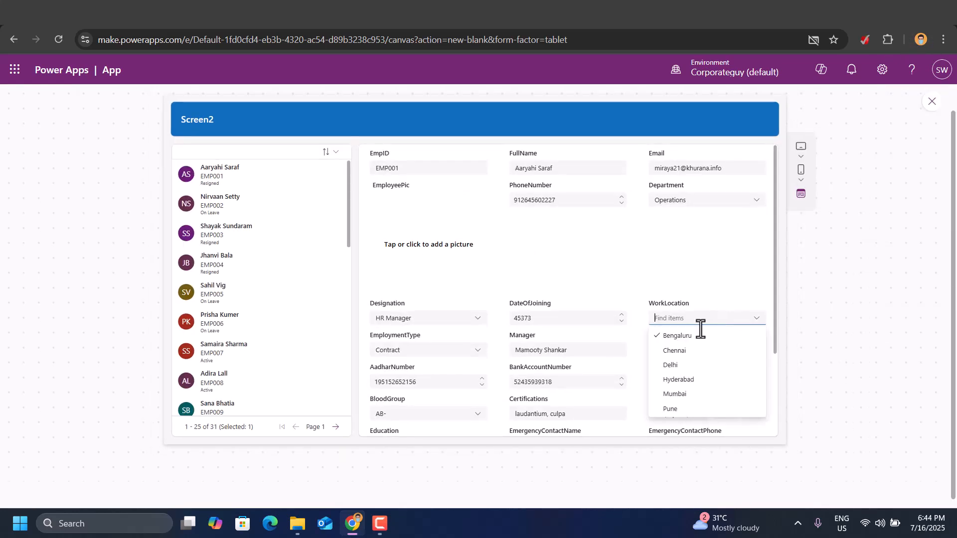
pyautogui.click(680, 350)
pyautogui.click(538, 319)
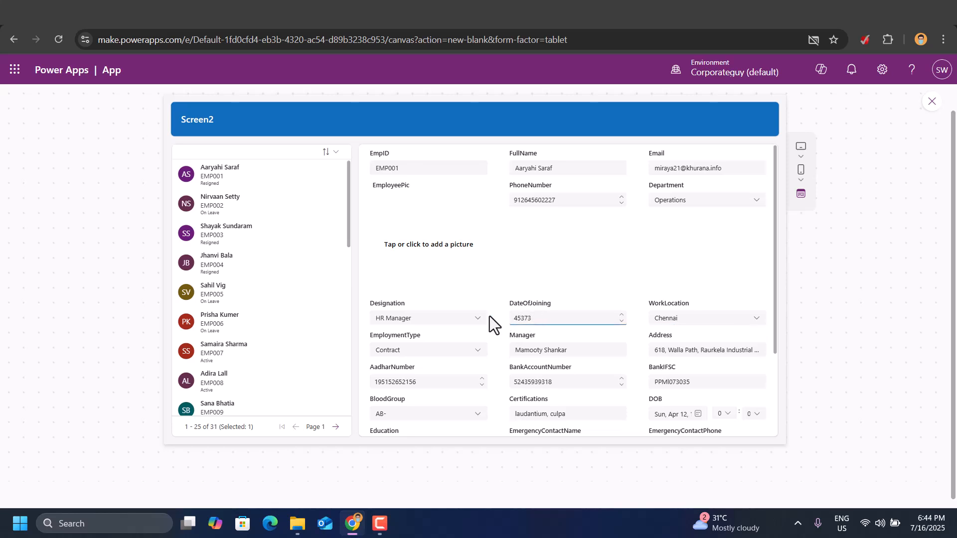
# Step: Check the Designation choices and the remaining form fields in the preview, and return to editing
pyautogui.click(462, 317)
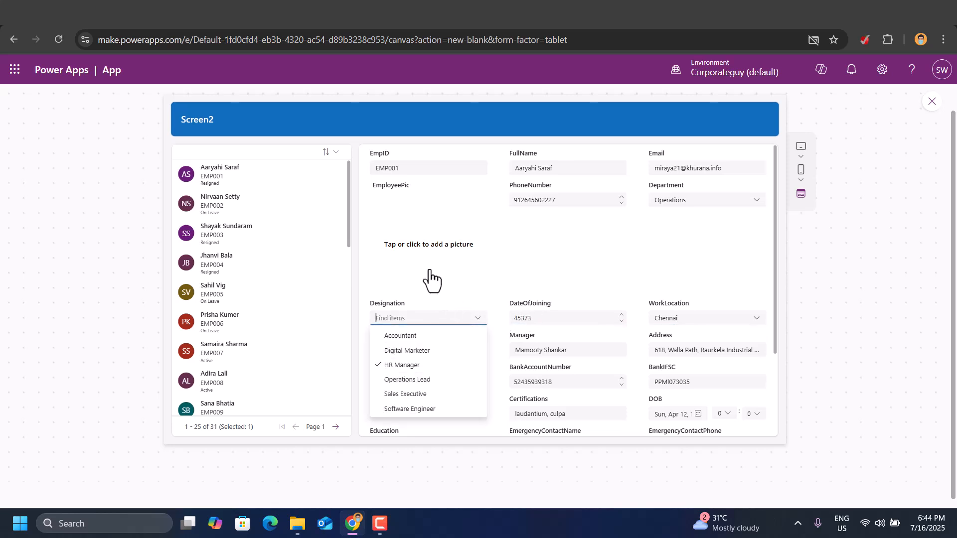
pyautogui.click(558, 252)
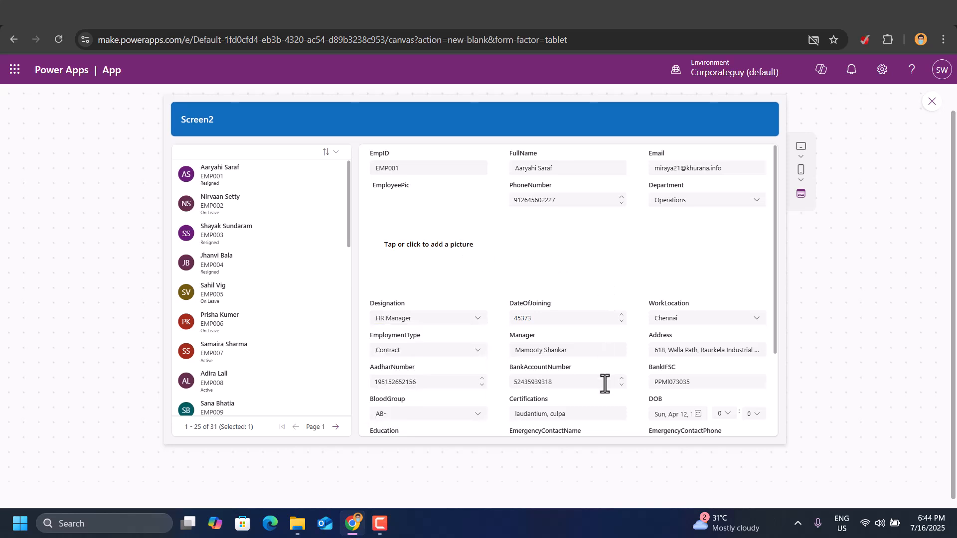
pyautogui.scroll(-3, 604, 384)
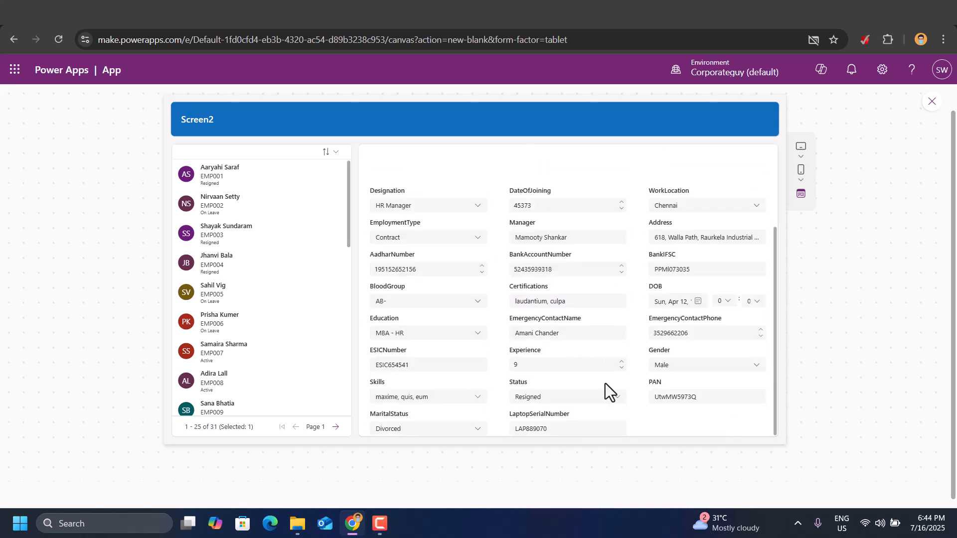
pyautogui.scroll(3, 605, 384)
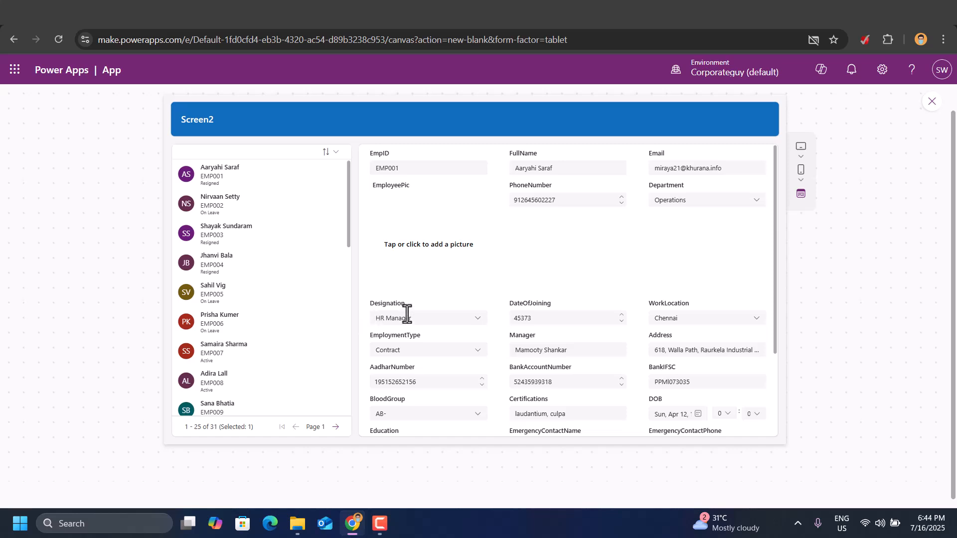
pyautogui.scroll(1, 576, 286)
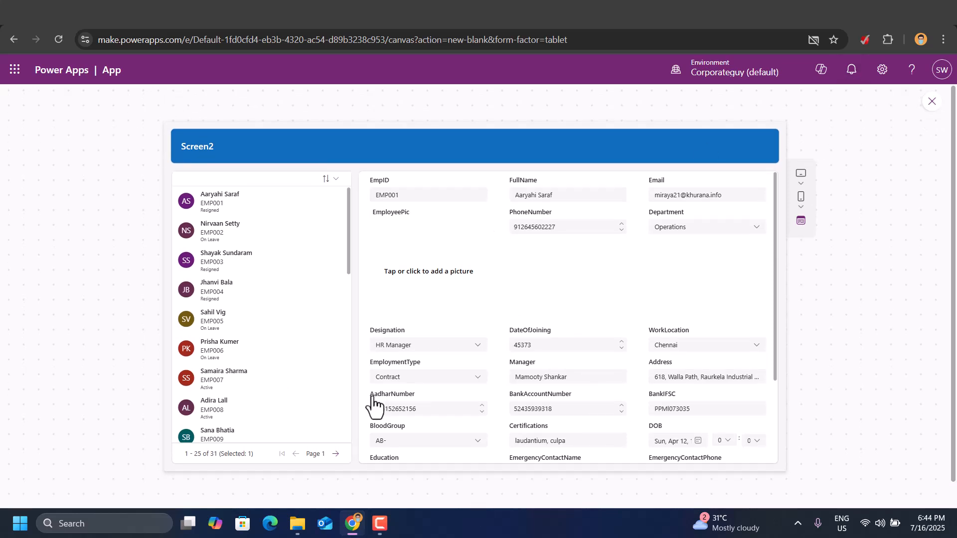
pyautogui.press('Escape')
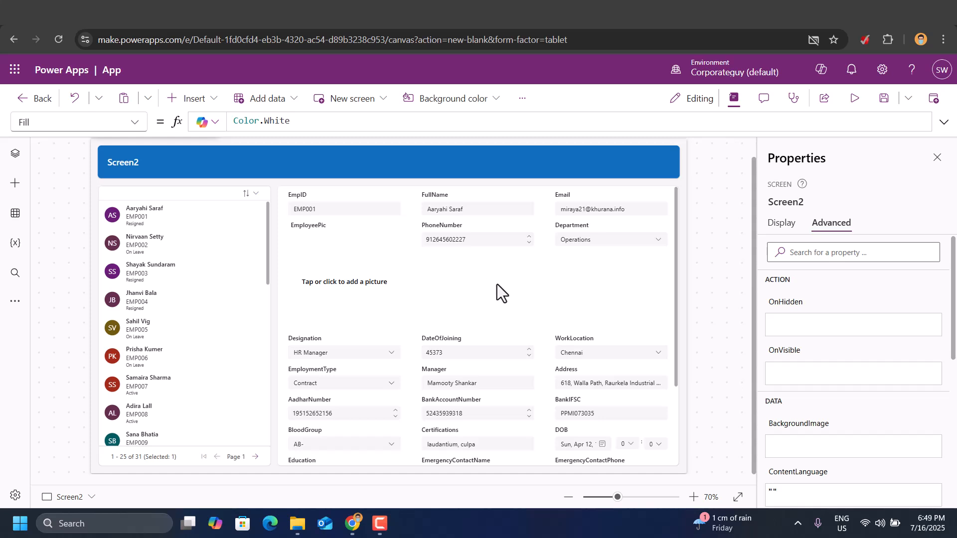
# Step: Insert a new container into MainContainer1, below the form
pyautogui.click(937, 158)
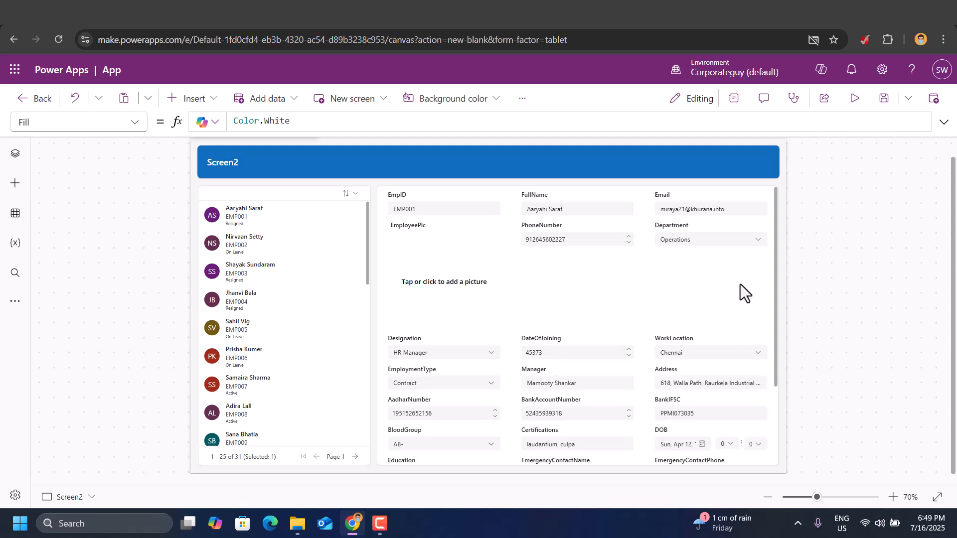
pyautogui.scroll(-3, 740, 285)
pyautogui.scroll(-2, 740, 284)
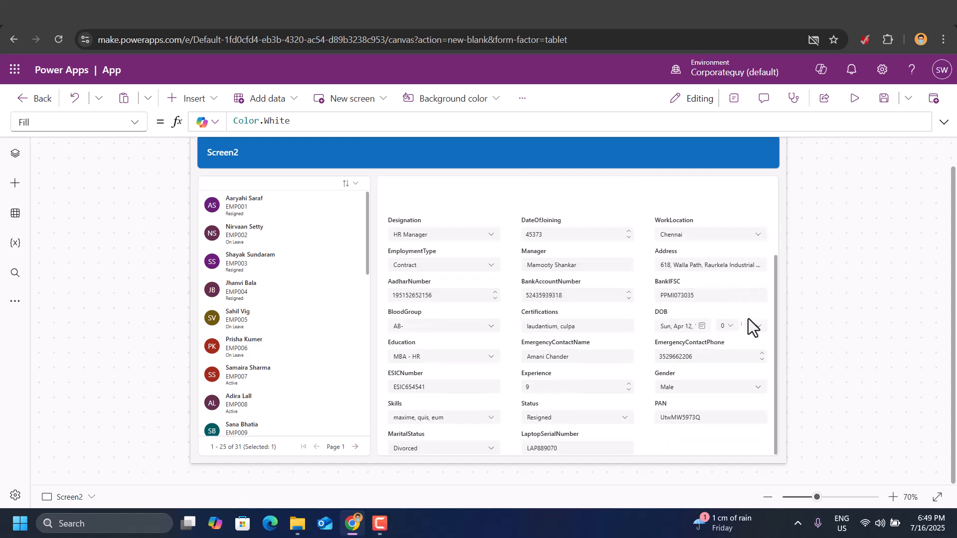
pyautogui.click(13, 159)
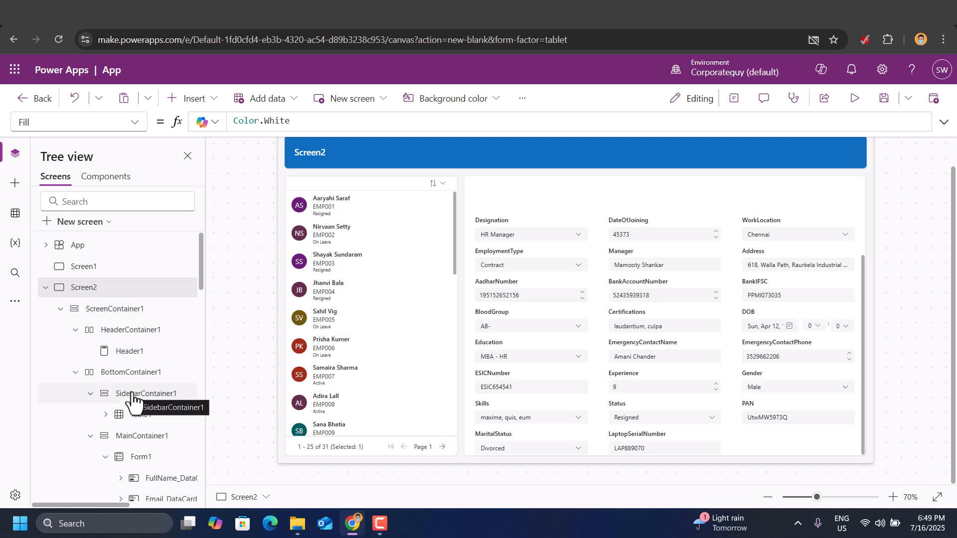
pyautogui.click(137, 438)
pyautogui.scroll(-3, 145, 389)
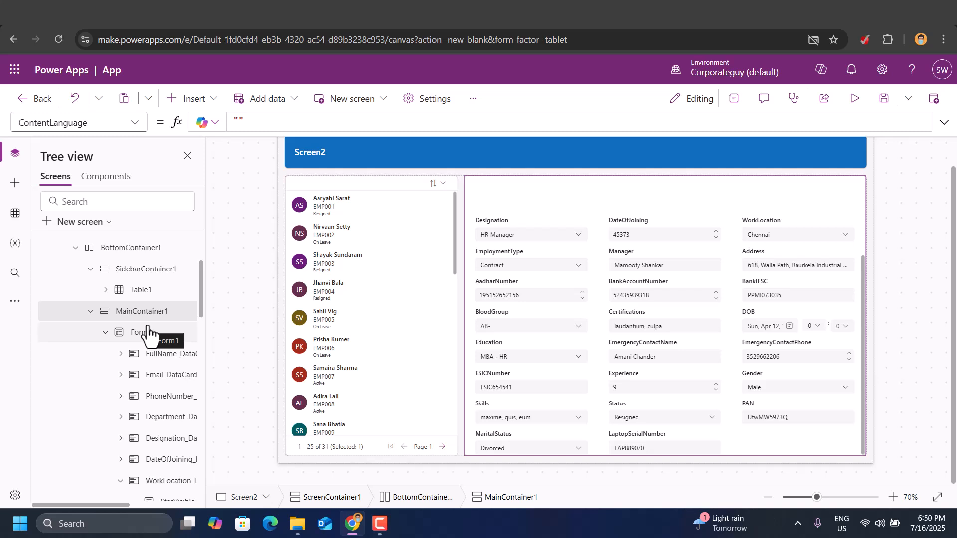
pyautogui.click(202, 102)
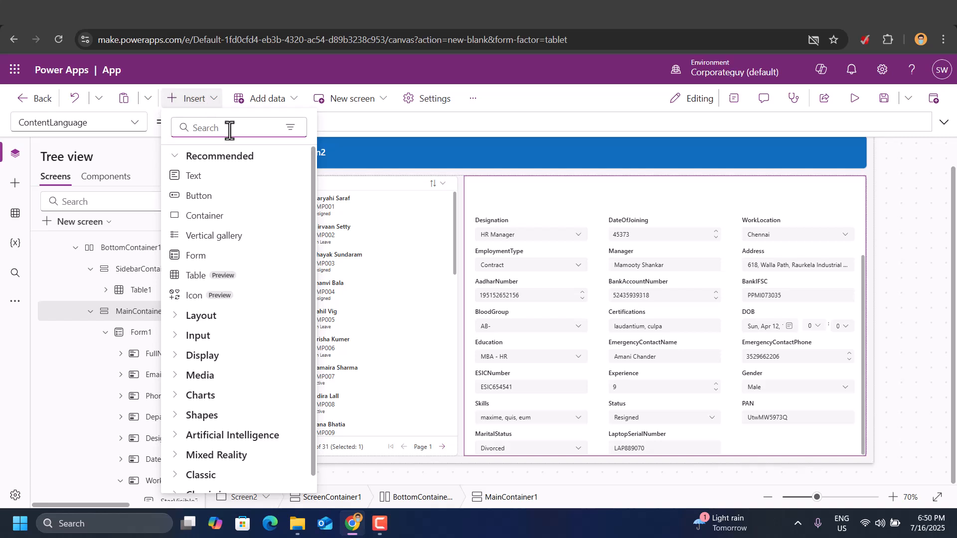
pyautogui.click(209, 217)
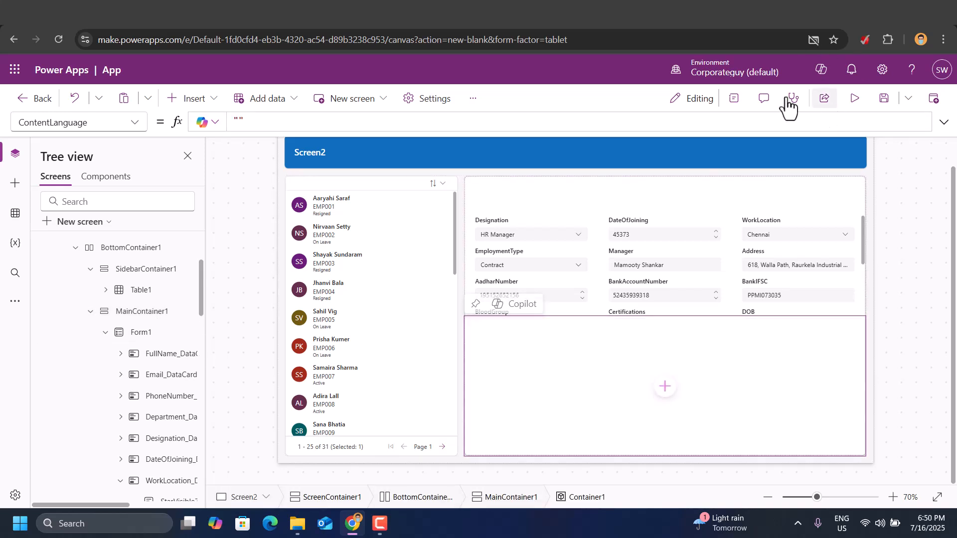
# Step: Turn off flexible height for the new container below the form and set its height to 80
pyautogui.click(733, 102)
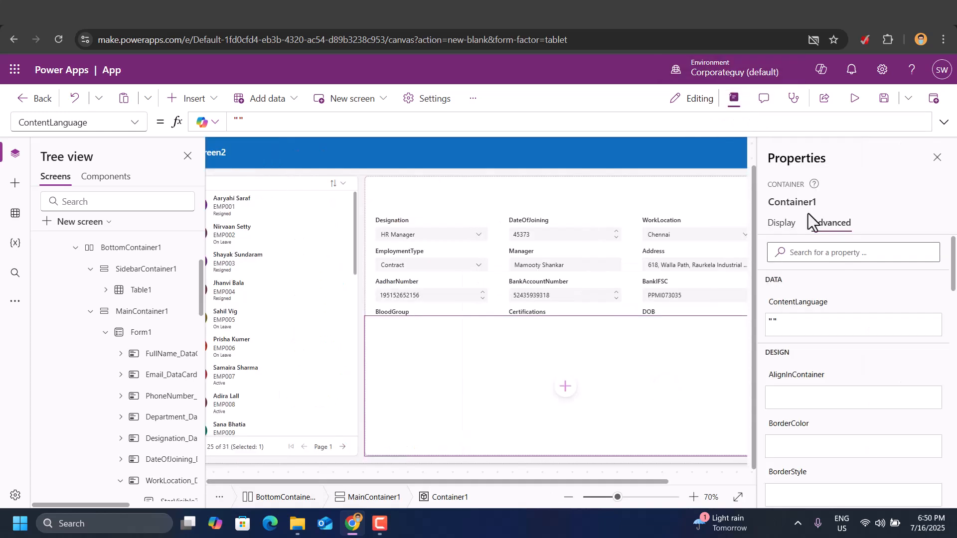
pyautogui.click(778, 226)
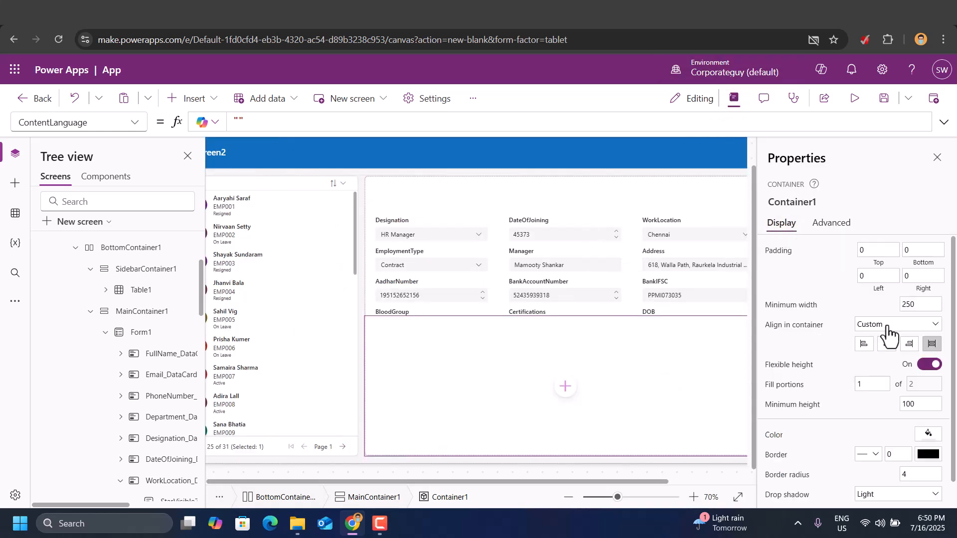
pyautogui.click(929, 367)
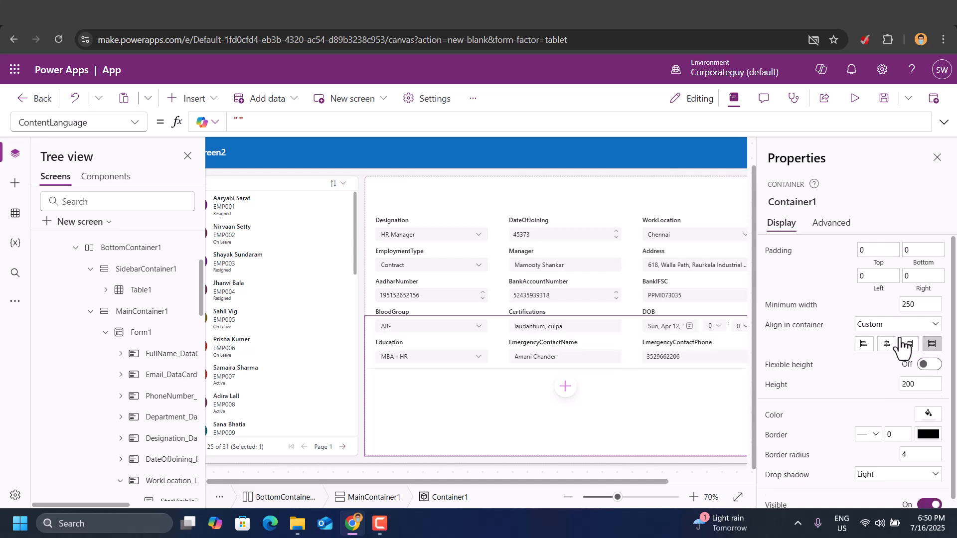
pyautogui.scroll(-1, 912, 339)
pyautogui.click(929, 376)
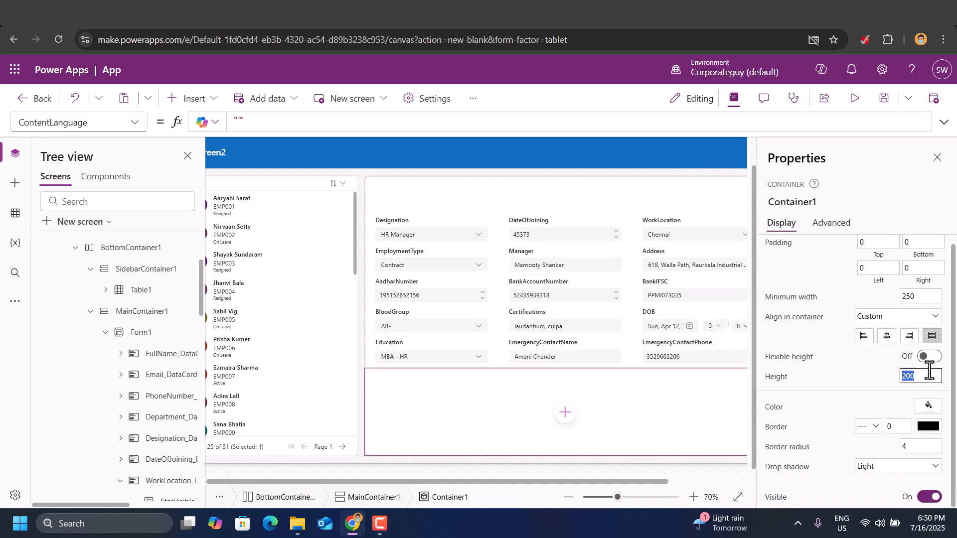
pyautogui.write('80')
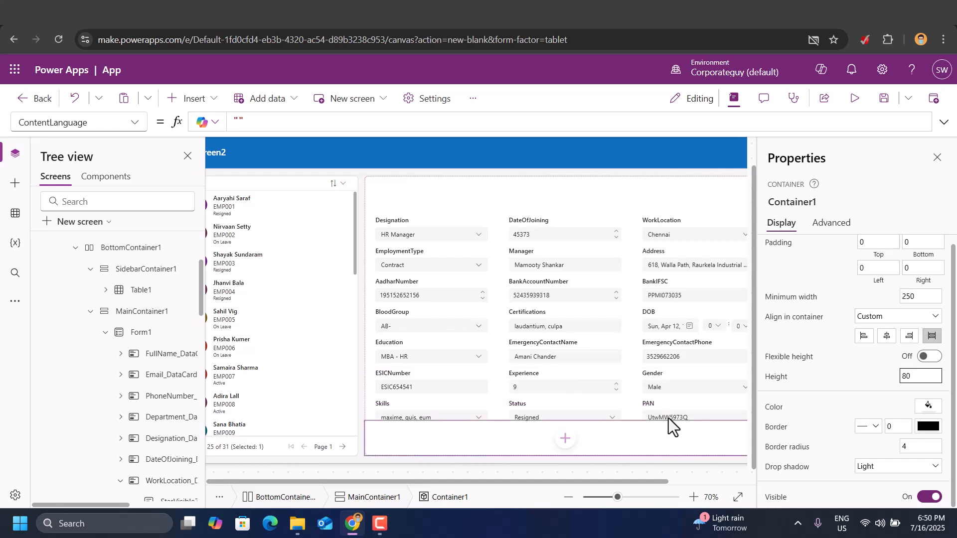
# Step: Reduce the container's height to 50 and check how the form's fields fit above it
pyautogui.doubleClick(931, 377)
pyautogui.write('50')
pyautogui.click(936, 158)
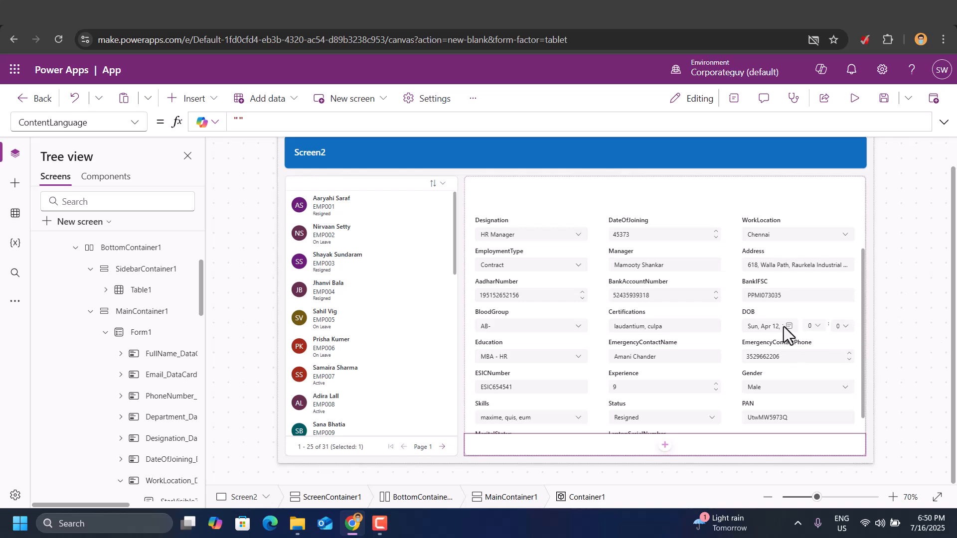
pyautogui.scroll(3, 783, 327)
pyautogui.scroll(-4, 783, 326)
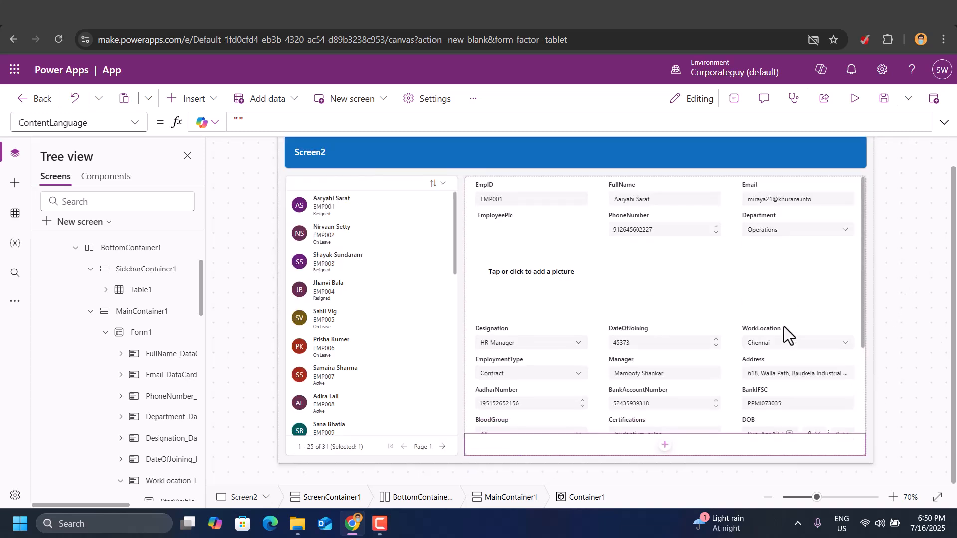
# Step: Insert a button into the container below the form
pyautogui.click(934, 301)
pyautogui.click(733, 447)
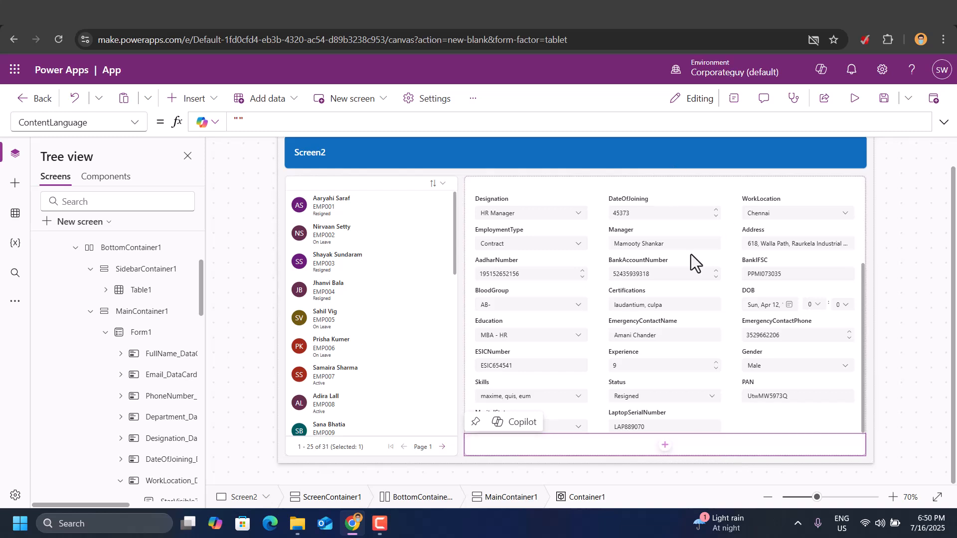
pyautogui.click(665, 445)
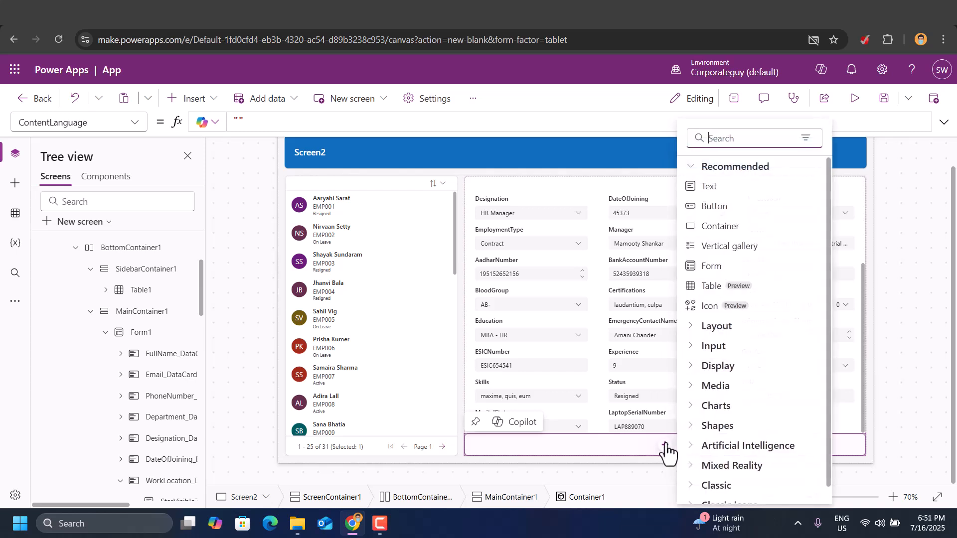
pyautogui.click(705, 206)
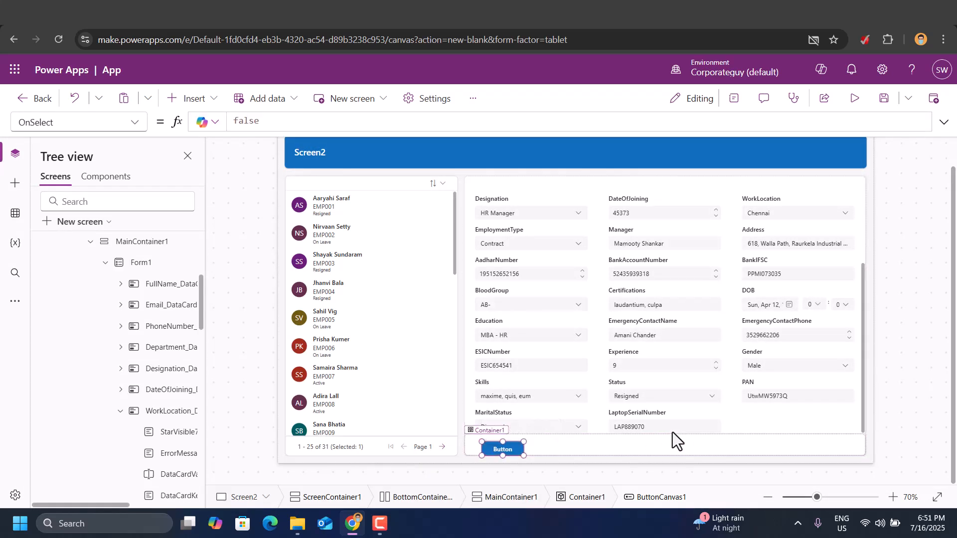
# Step: Move the button toward the right end of the container below the form, near the third column of fields
pyautogui.moveTo(513, 447); pyautogui.dragTo(742, 438)
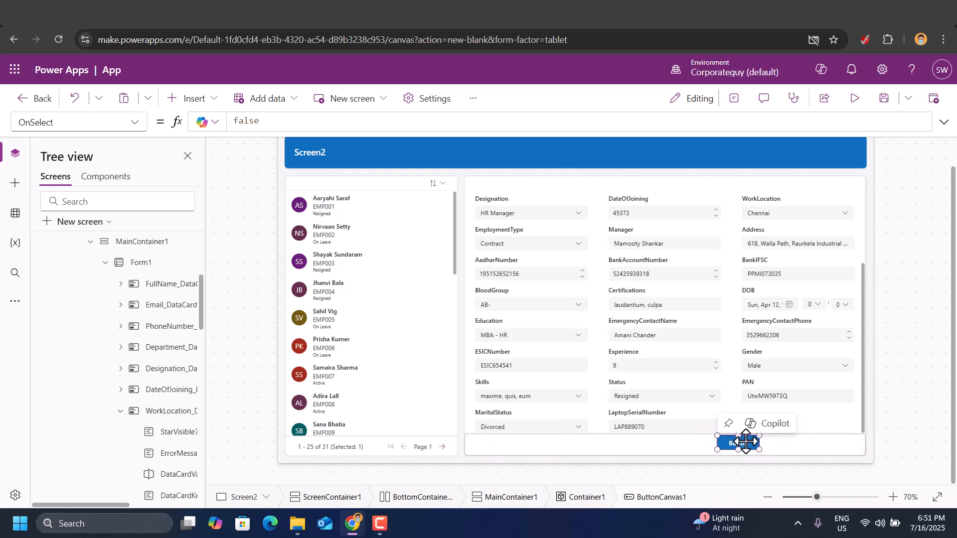
pyautogui.scroll(3, 847, 381)
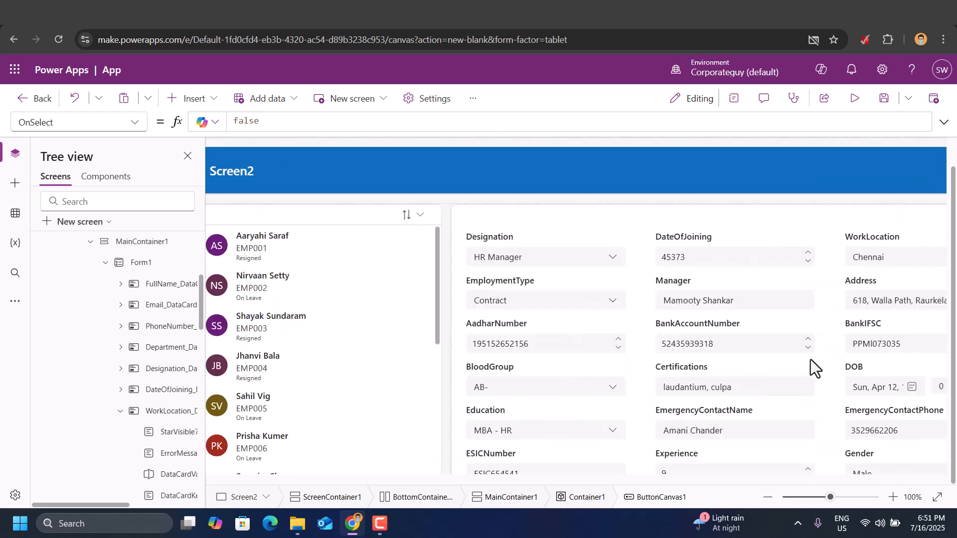
pyautogui.scroll(-3, 810, 360)
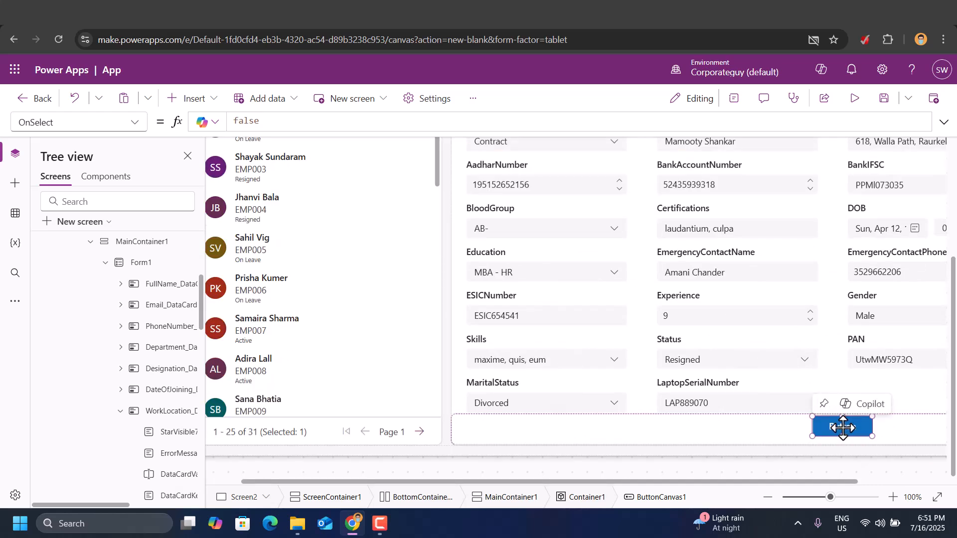
pyautogui.moveTo(835, 427); pyautogui.dragTo(842, 429)
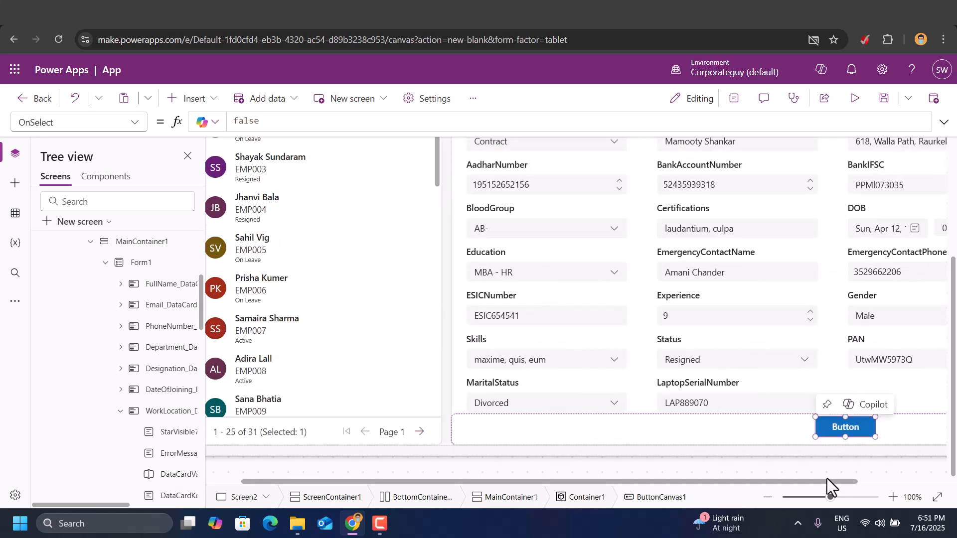
# Step: Set the employee form's DefaultMode property to FormMode.View
pyautogui.moveTo(828, 481); pyautogui.dragTo(945, 481)
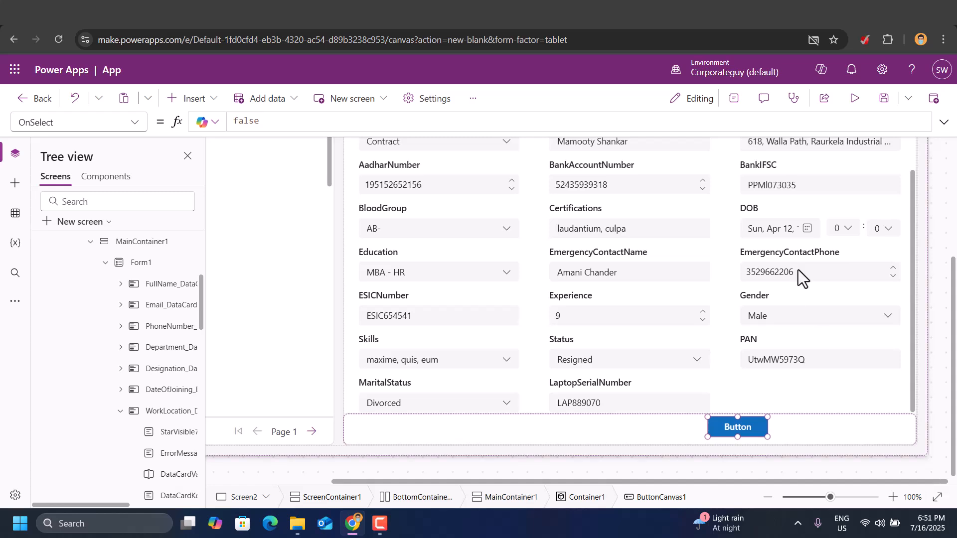
pyautogui.scroll(8, 797, 270)
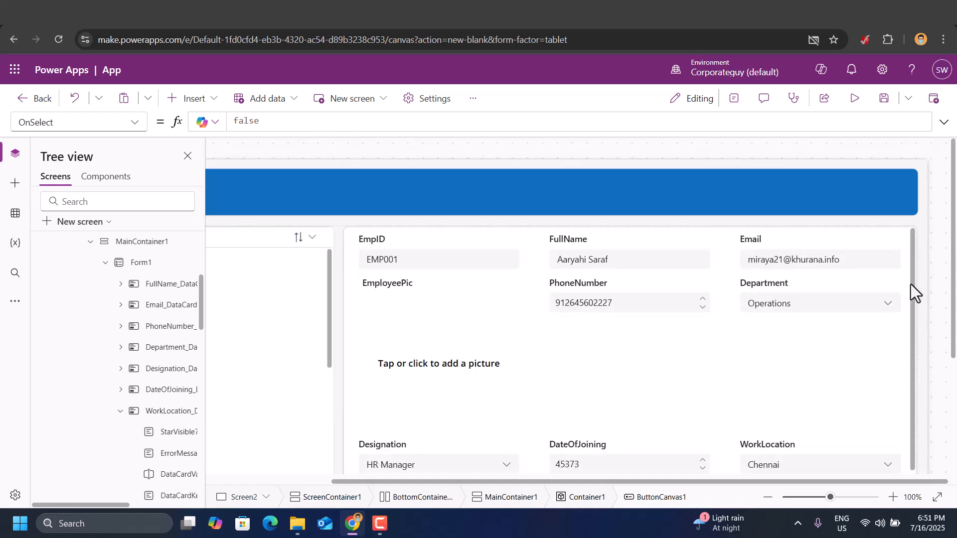
pyautogui.click(911, 285)
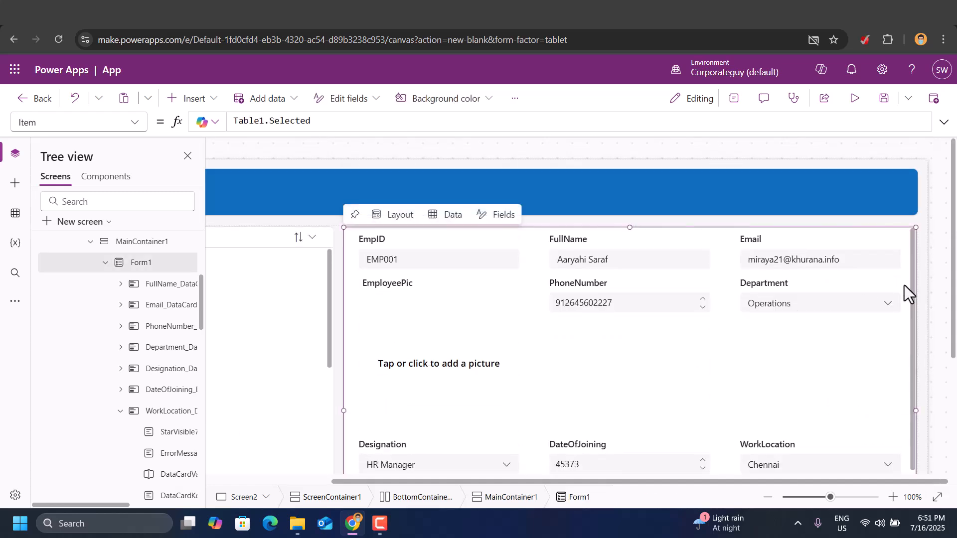
pyautogui.click(134, 125)
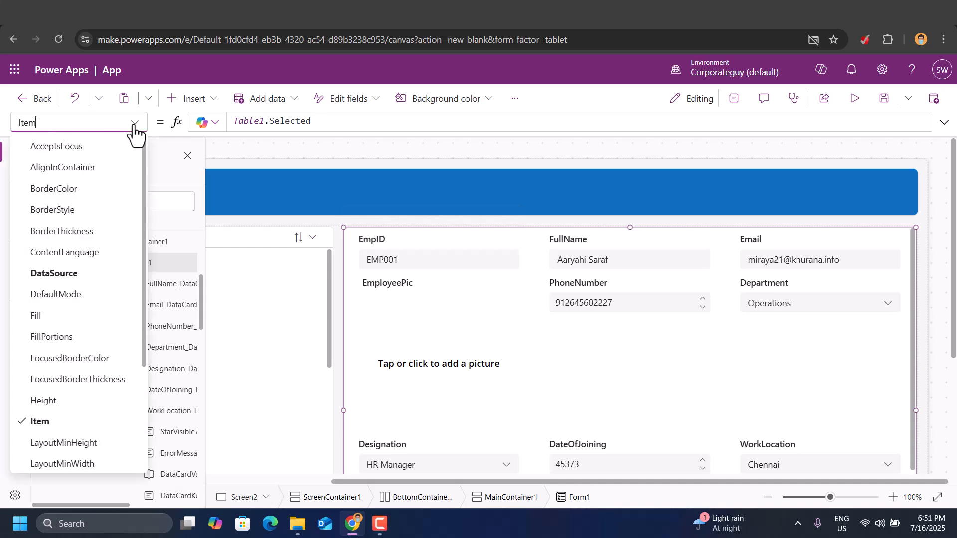
pyautogui.click(61, 298)
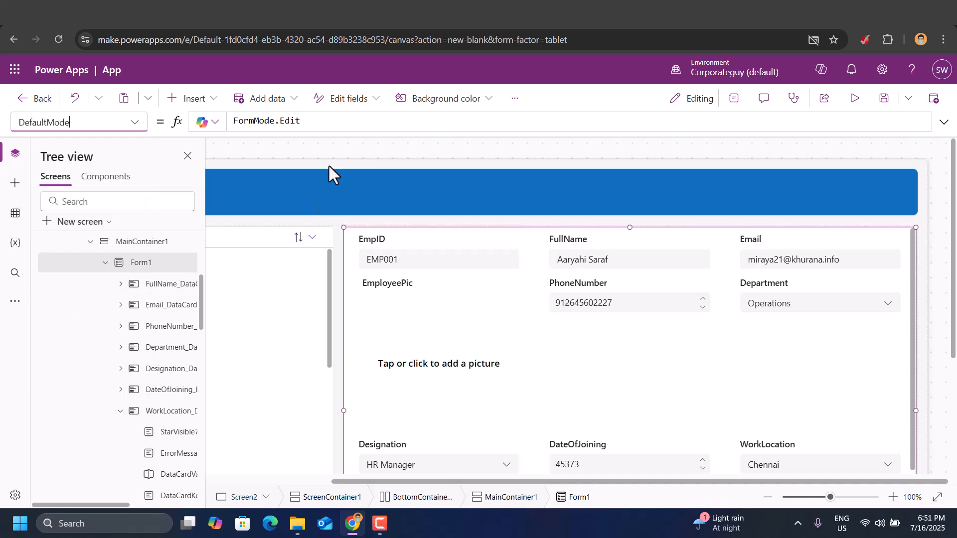
pyautogui.tripleClick(330, 120)
pyautogui.write('form')
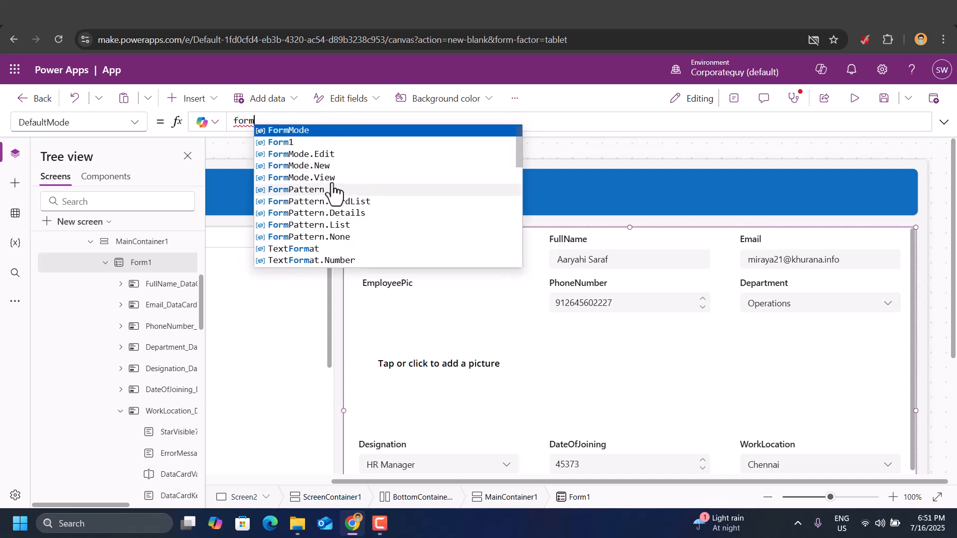
pyautogui.click(330, 177)
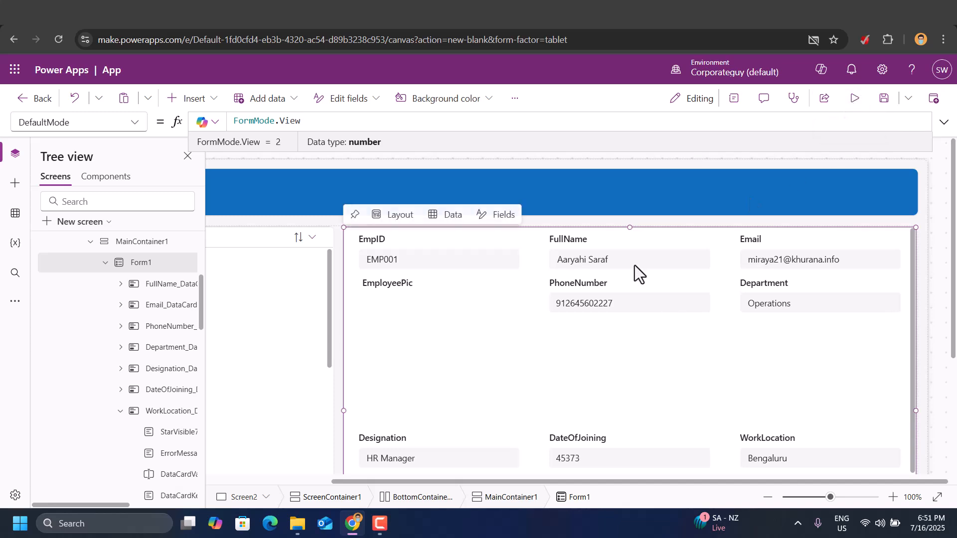
# Step: Preview the app to check the employee form's fields in view mode, and return to editing
pyautogui.click(853, 98)
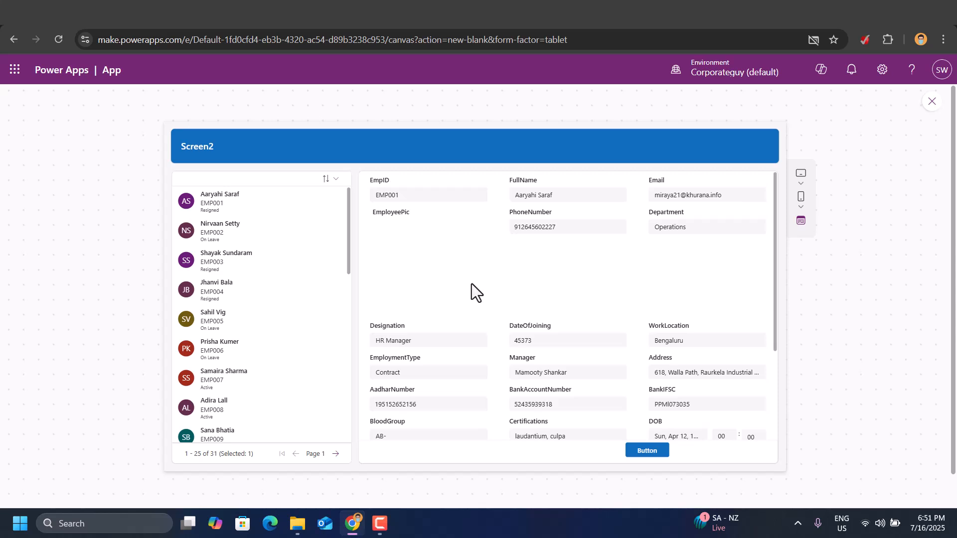
pyautogui.scroll(-3, 510, 305)
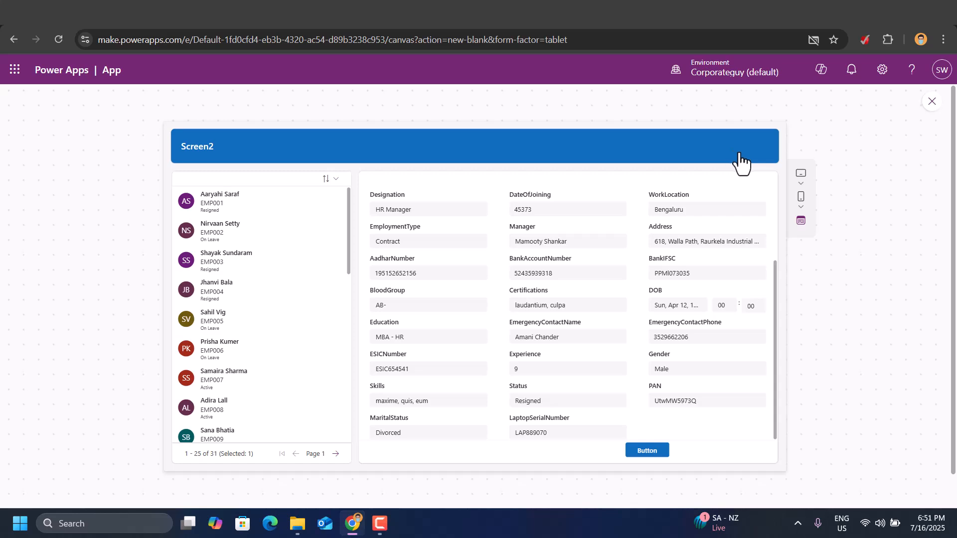
pyautogui.press('Escape')
# Step: Replace the OnSelect formula of the button below the form with an EditForm call targeting the employee form
pyautogui.scroll(-2, 740, 399)
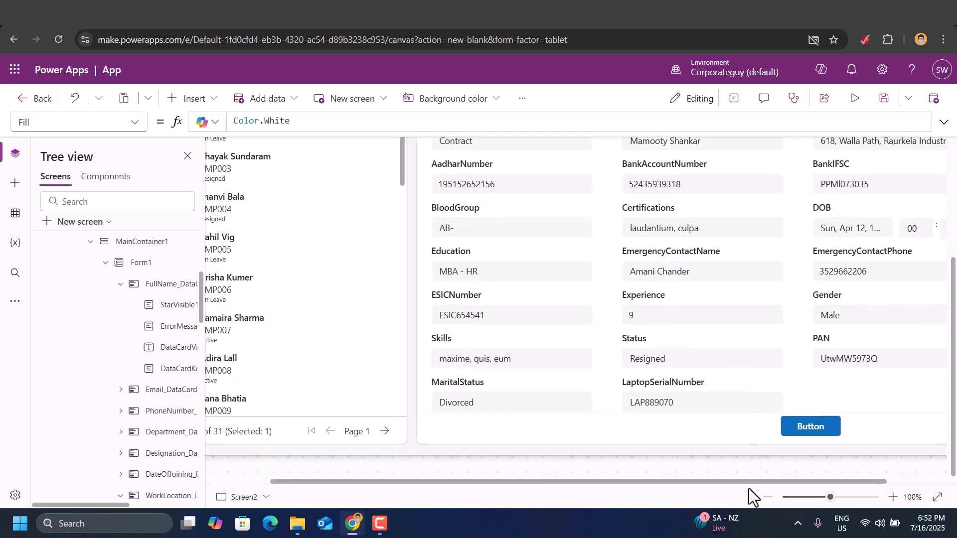
pyautogui.click(809, 424)
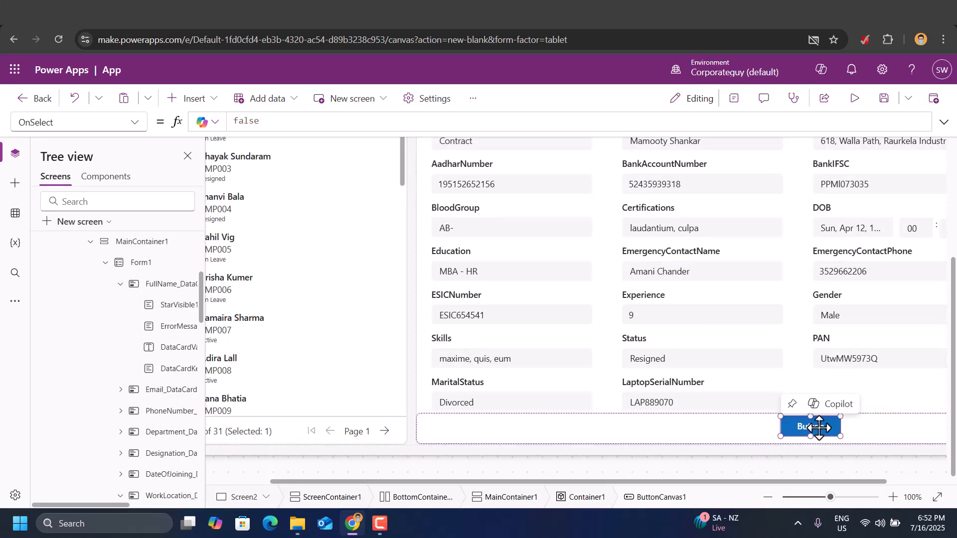
pyautogui.doubleClick(270, 123)
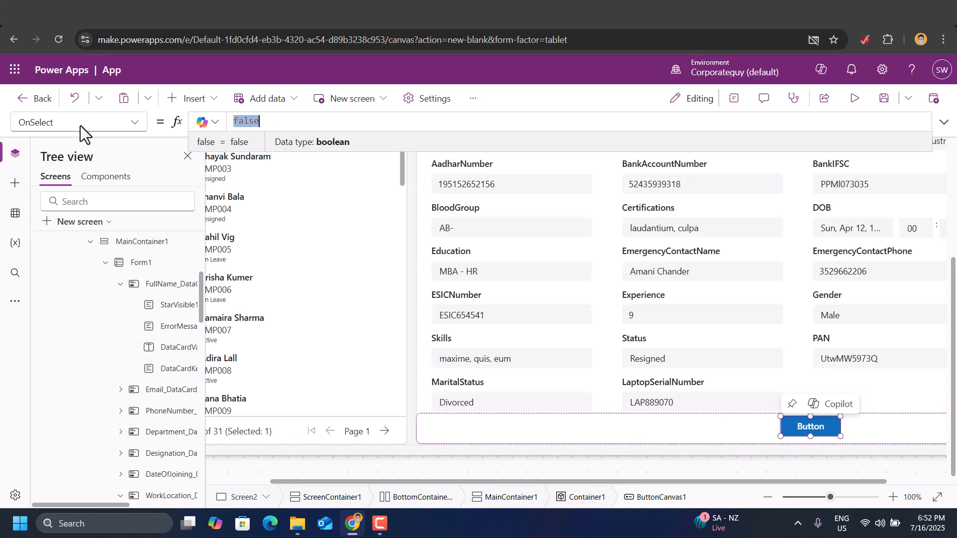
pyautogui.click(135, 124)
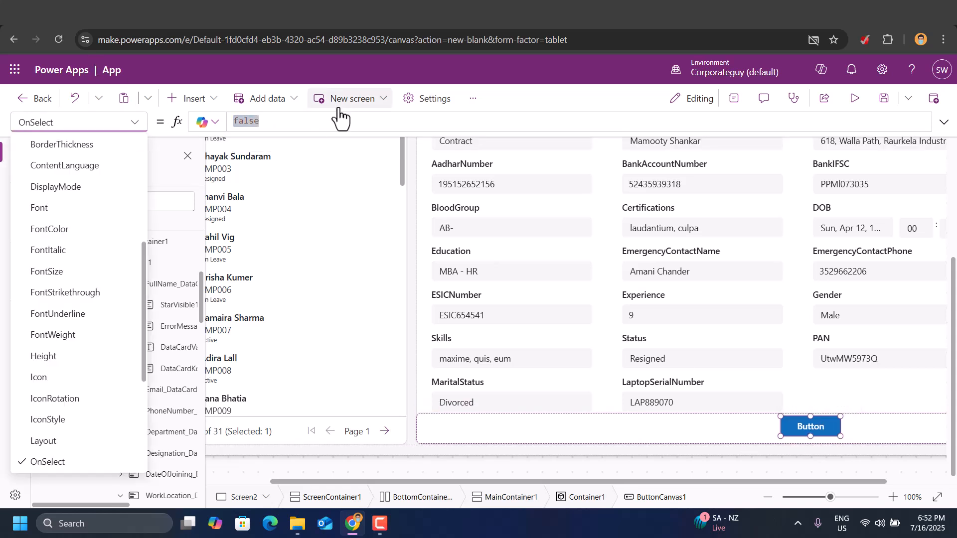
pyautogui.click(331, 125)
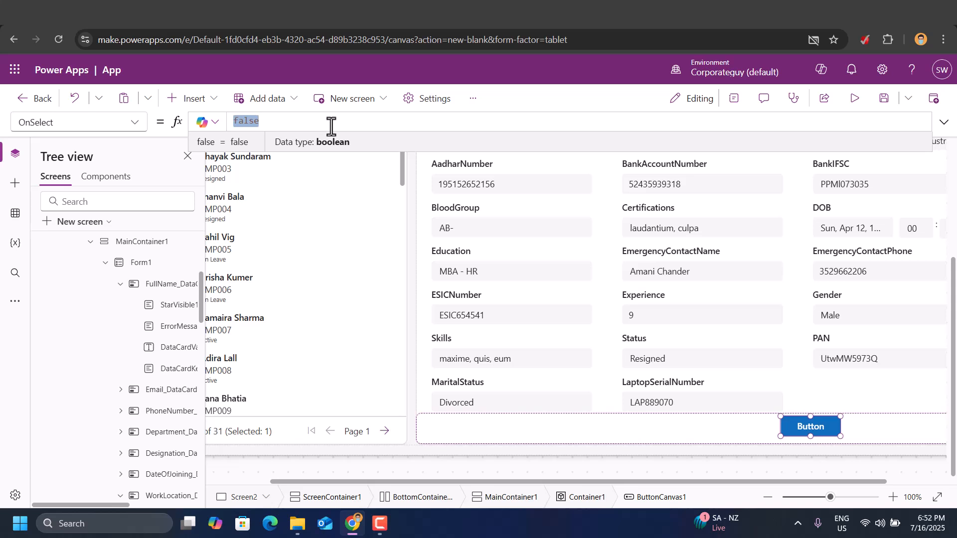
pyautogui.write('editform')
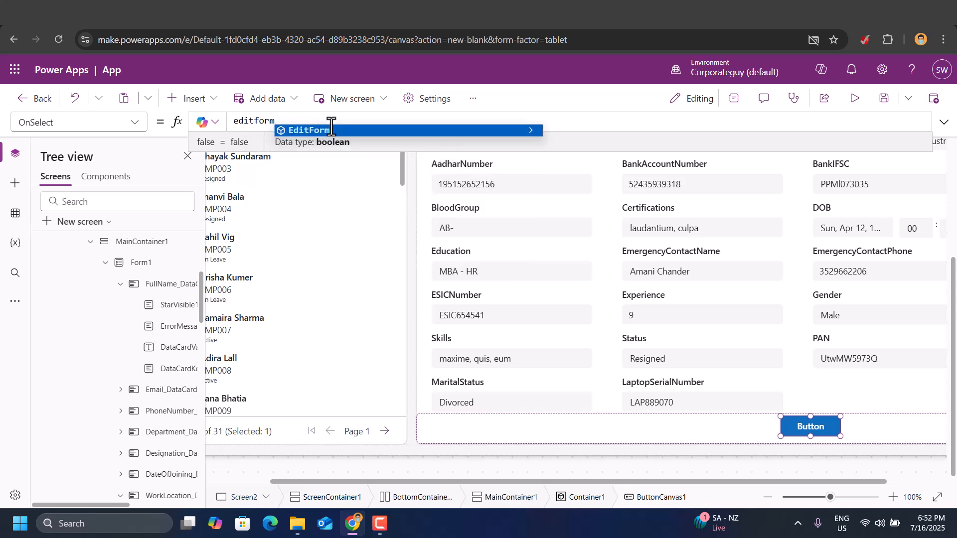
pyautogui.click(331, 130)
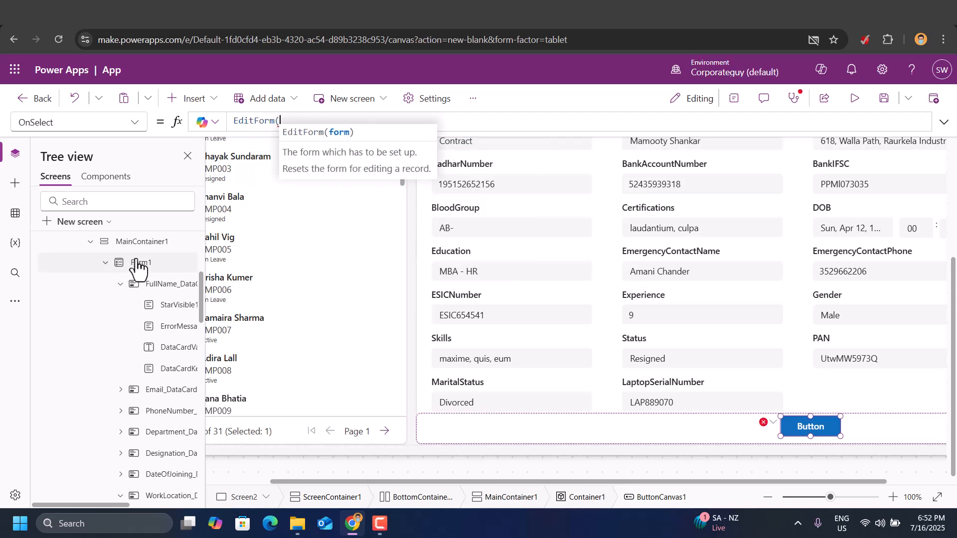
pyautogui.write('form')
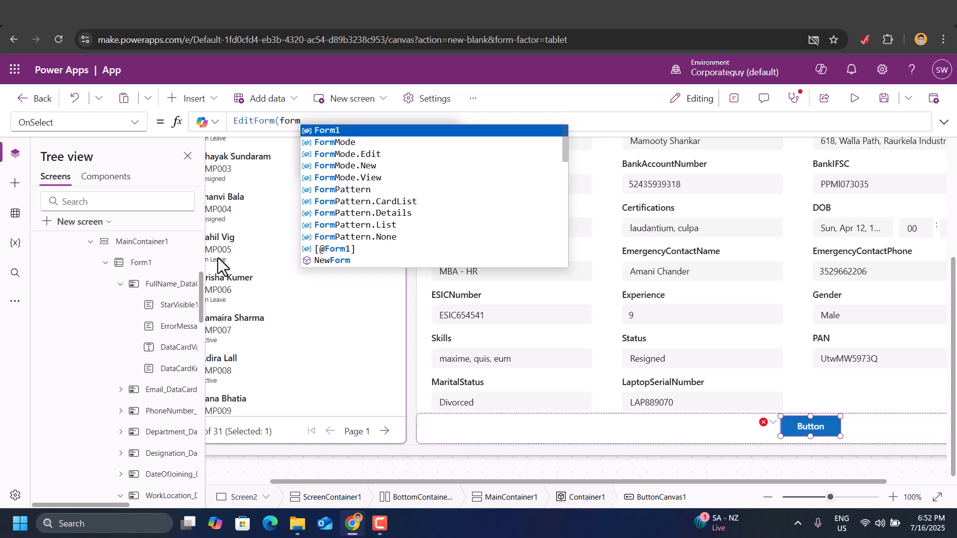
# Step: Complete the button's OnSelect formula as EditForm(Form1)
pyautogui.write('1)')
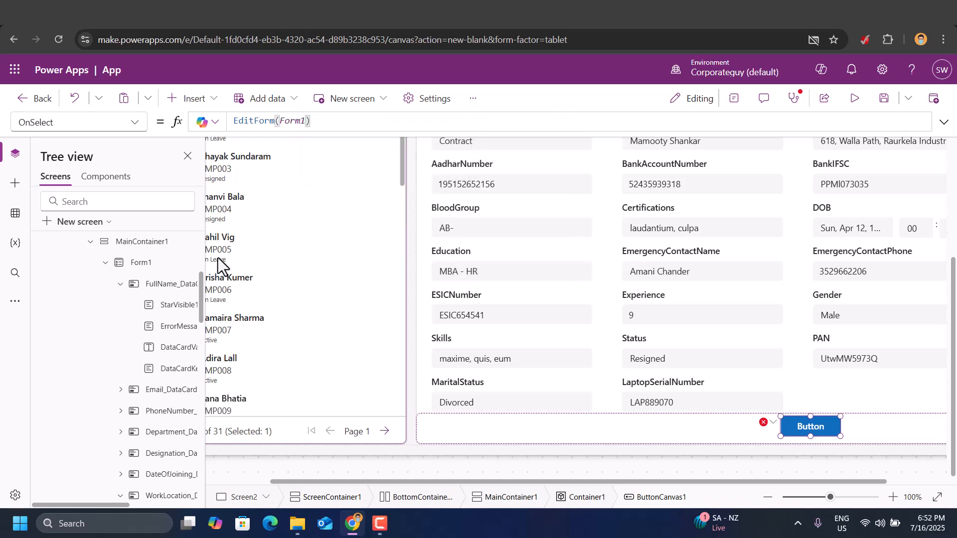
# Step: Preview the app, set the displayed employee's Department to Finance in the form, and exit the preview
pyautogui.click(854, 98)
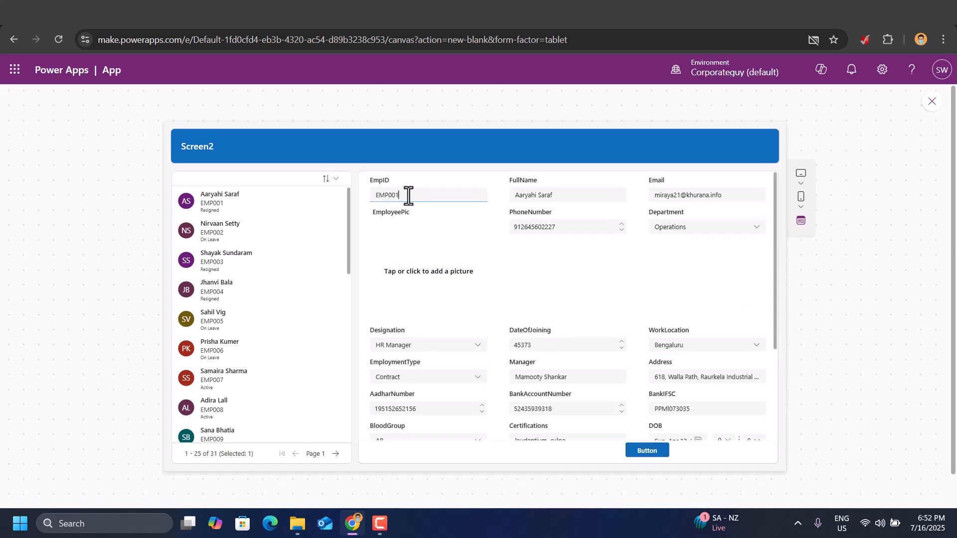
pyautogui.click(591, 232)
pyautogui.click(696, 227)
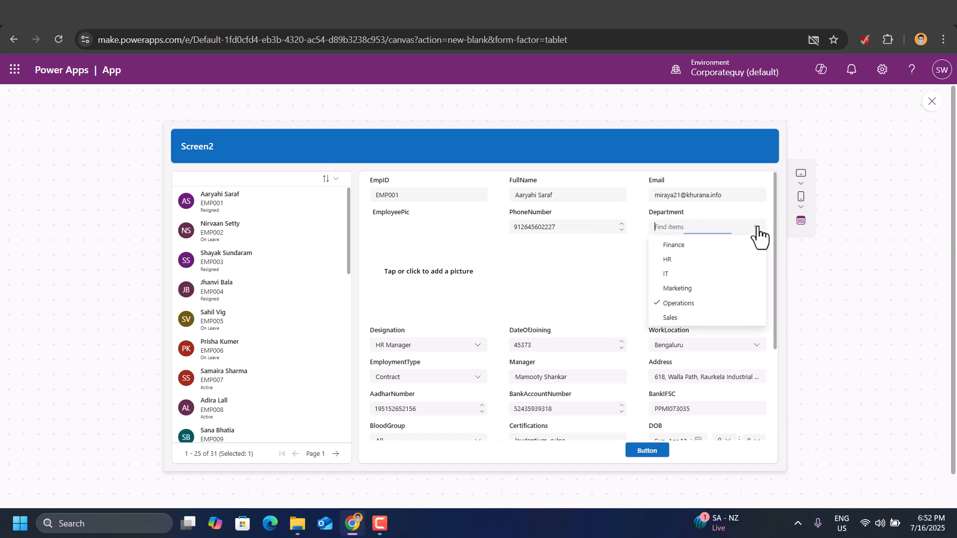
pyautogui.click(677, 246)
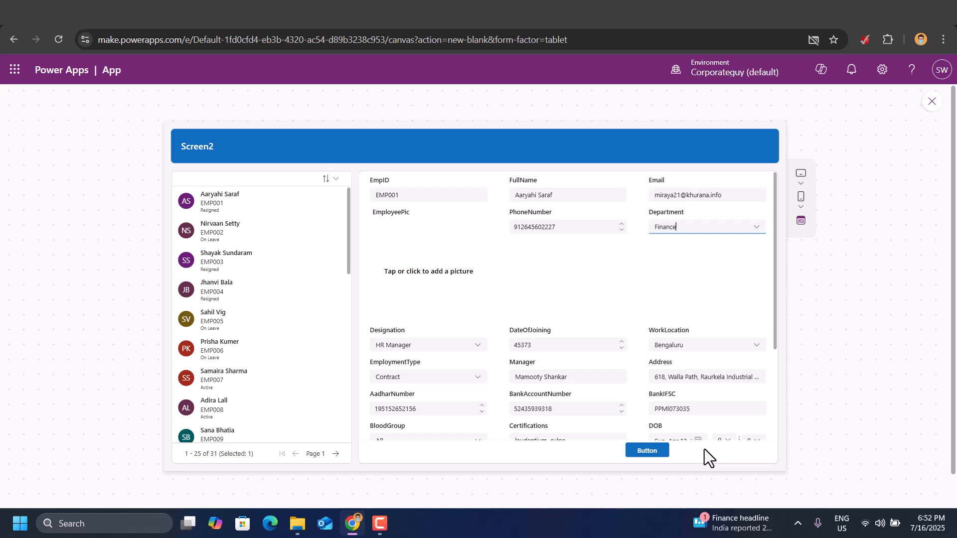
pyautogui.click(931, 105)
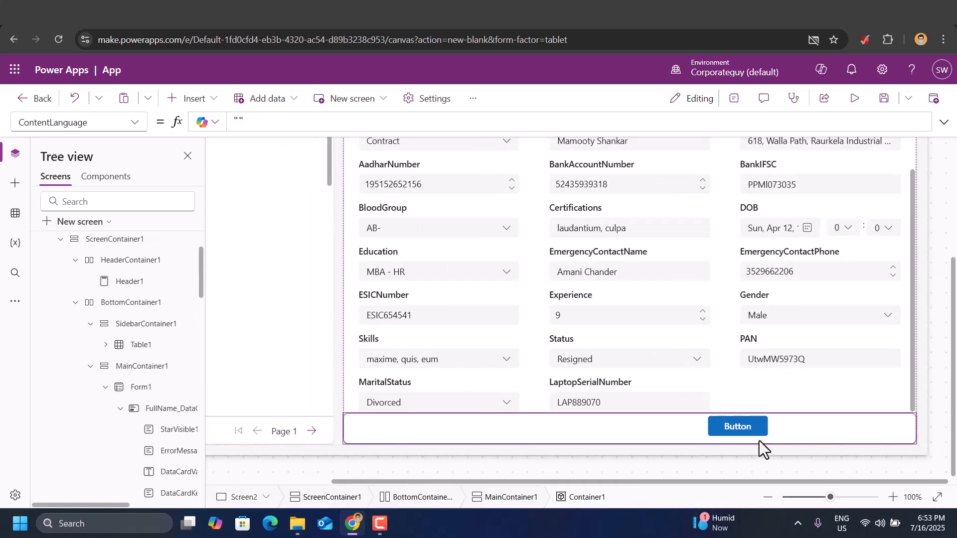
# Step: Try to paste a copy of the button in the container below the form
pyautogui.click(749, 432)
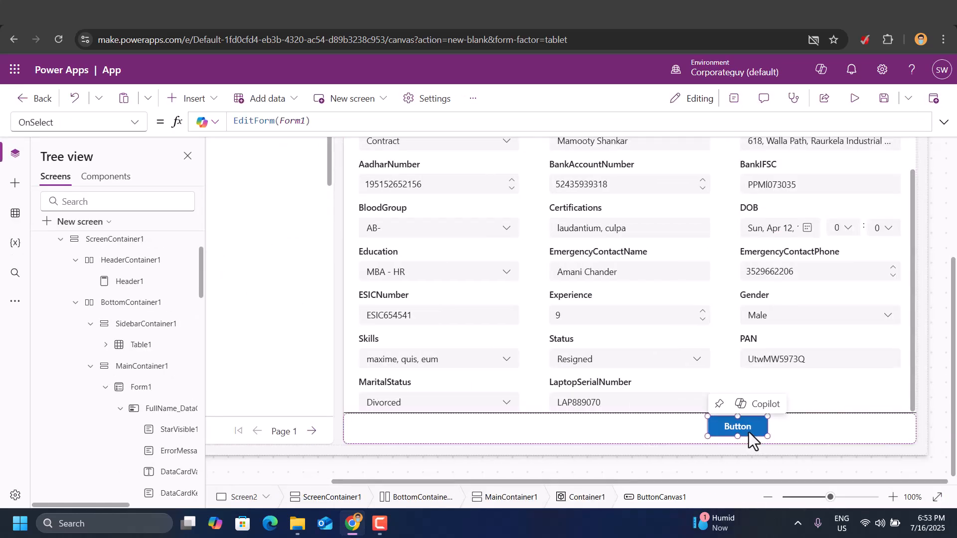
pyautogui.hotkey('ctrl', 'v')
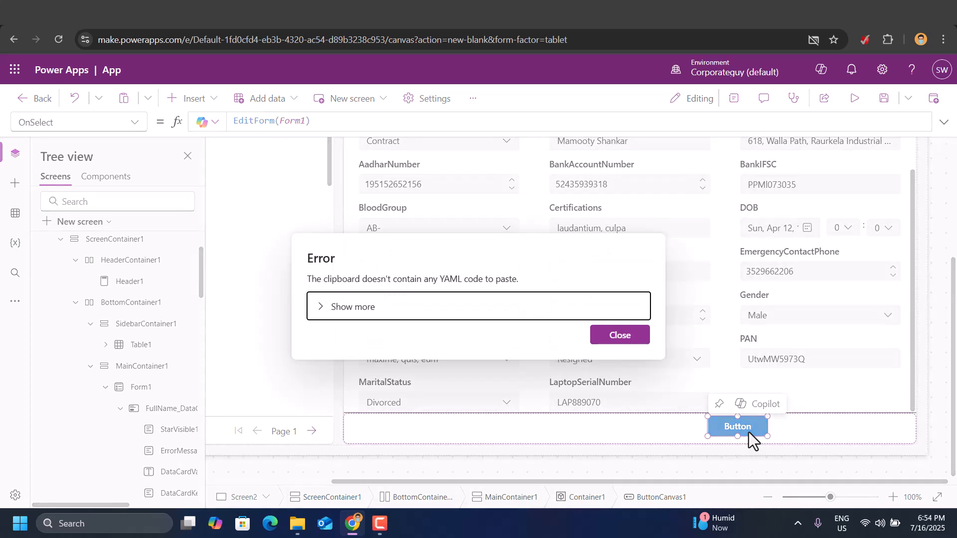
pyautogui.click(629, 343)
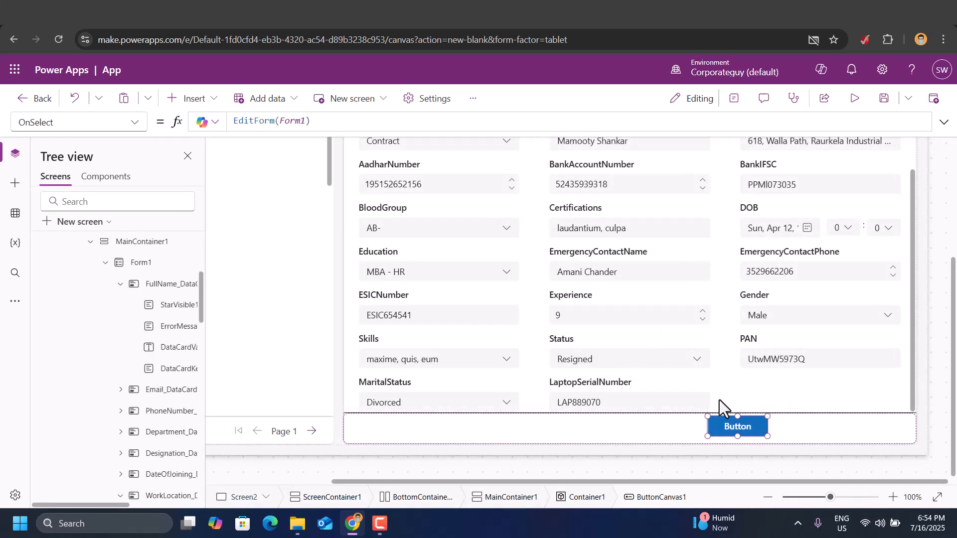
# Step: Duplicate the button within Container1 and place the copy to the right of the original, on the same line
pyautogui.rightClick(750, 428)
pyautogui.click(762, 375)
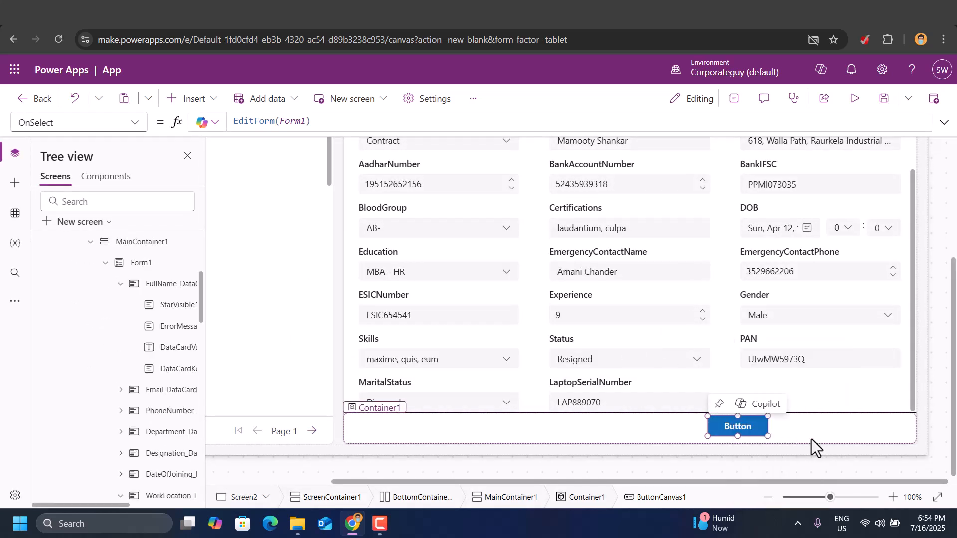
pyautogui.click(806, 426)
pyautogui.rightClick(806, 426)
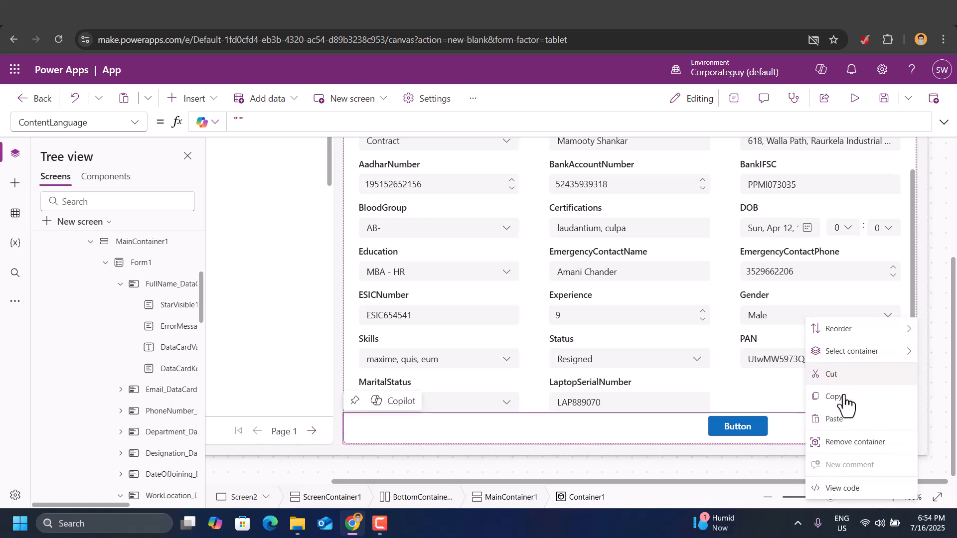
pyautogui.click(849, 479)
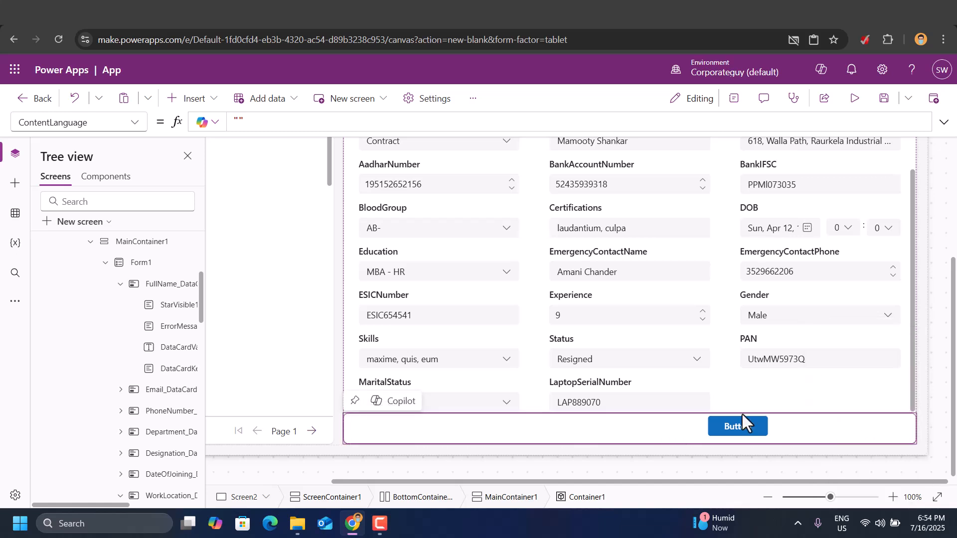
pyautogui.hotkey('ctrl', 'v')
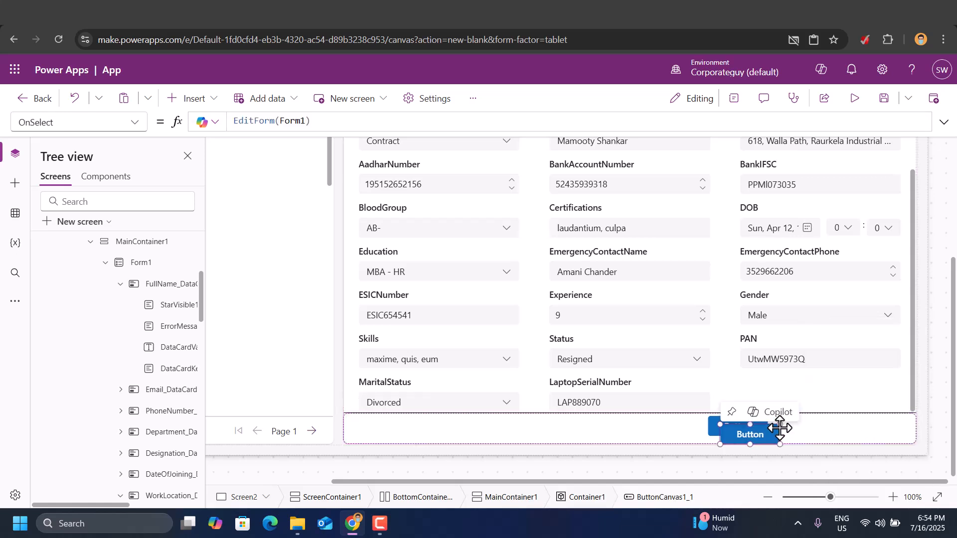
pyautogui.moveTo(828, 433); pyautogui.dragTo(848, 427)
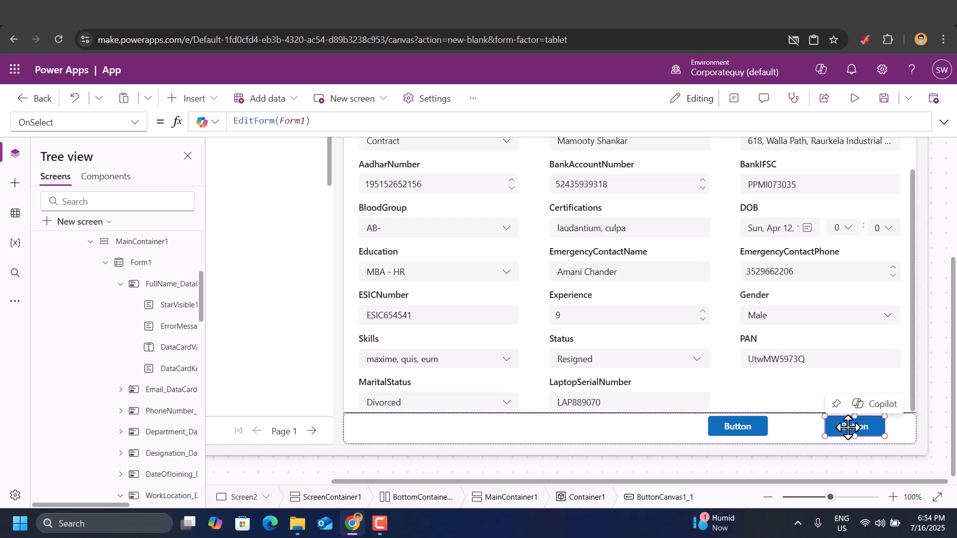
# Step: Replace the duplicated button's OnSelect formula with SubmitForm(Form1)
pyautogui.click(316, 121)
pyautogui.hotkey('ctrl', 'a')
pyautogui.write('submit')
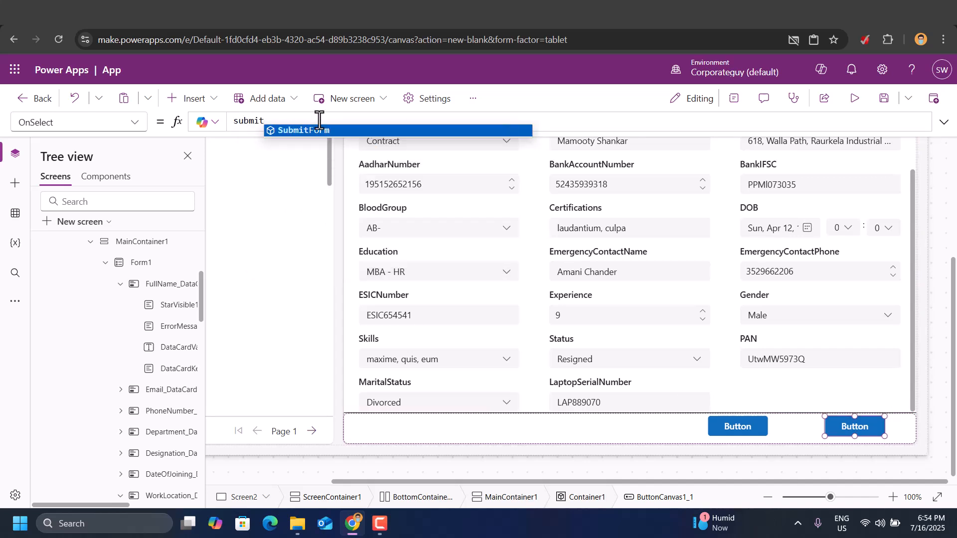
pyautogui.press('Tab')
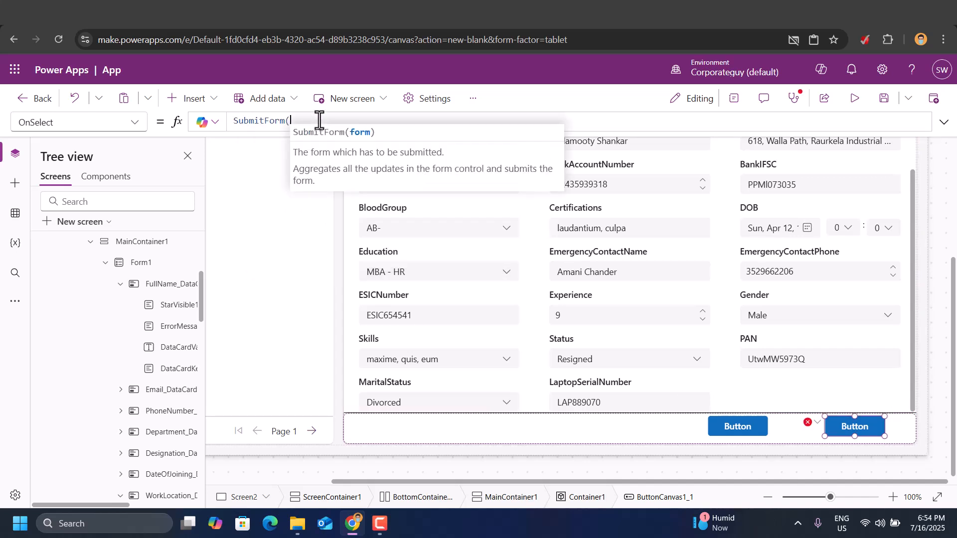
pyautogui.write('form1')
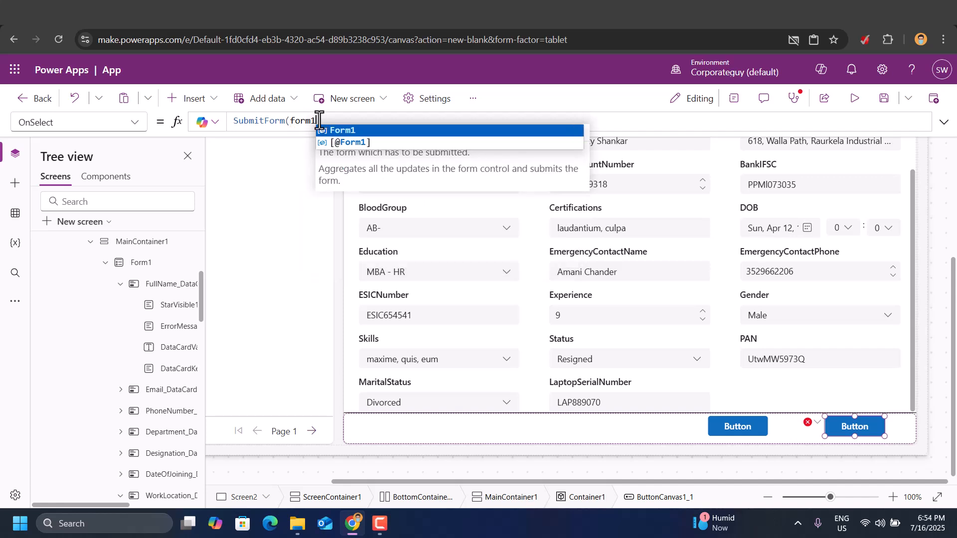
pyautogui.write(')')
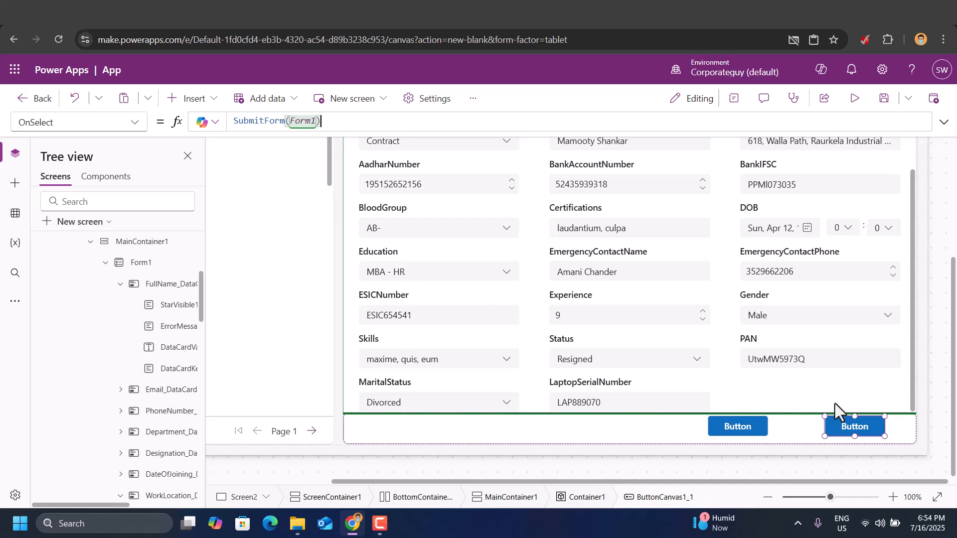
# Step: Append ;ViewForm(Form1) to the duplicated button's OnSelect formula
pyautogui.click(846, 426)
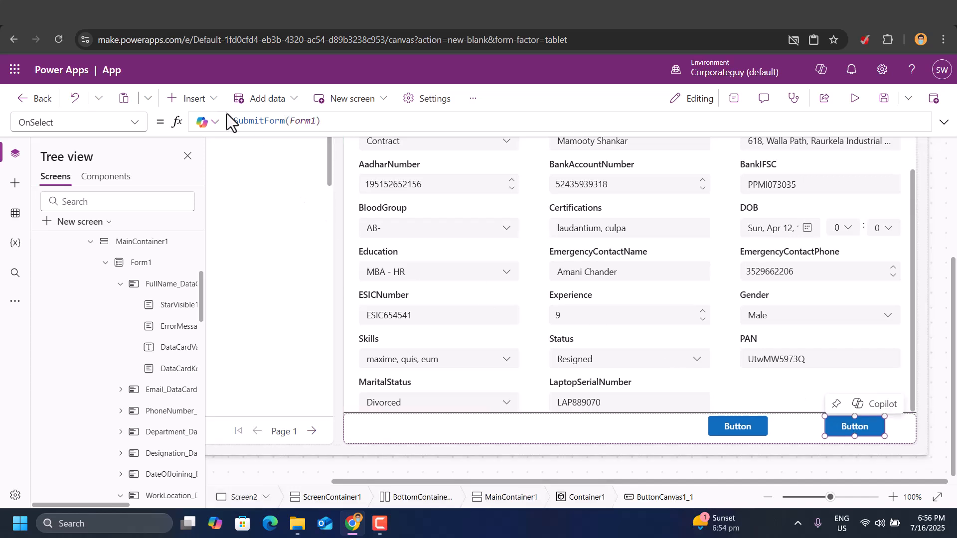
pyautogui.click(358, 127)
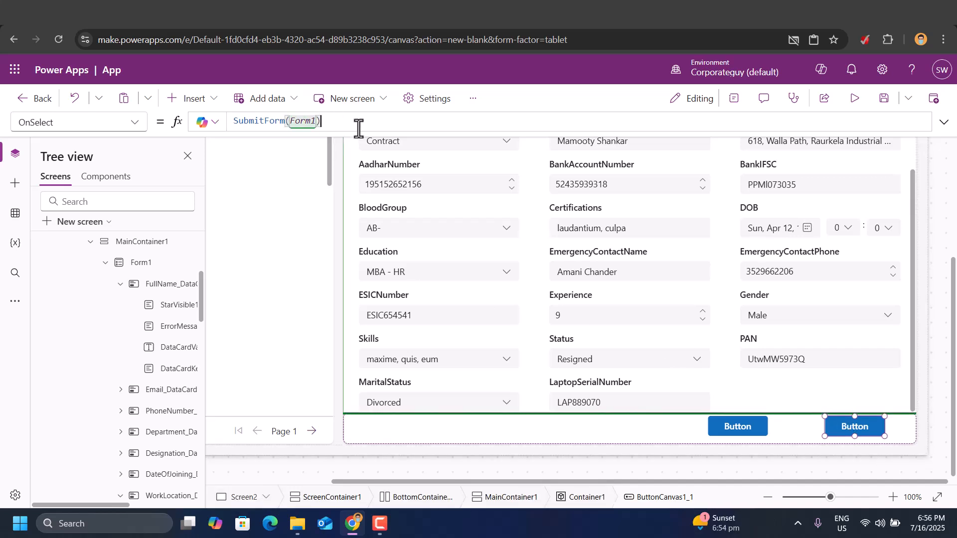
pyautogui.write(';view')
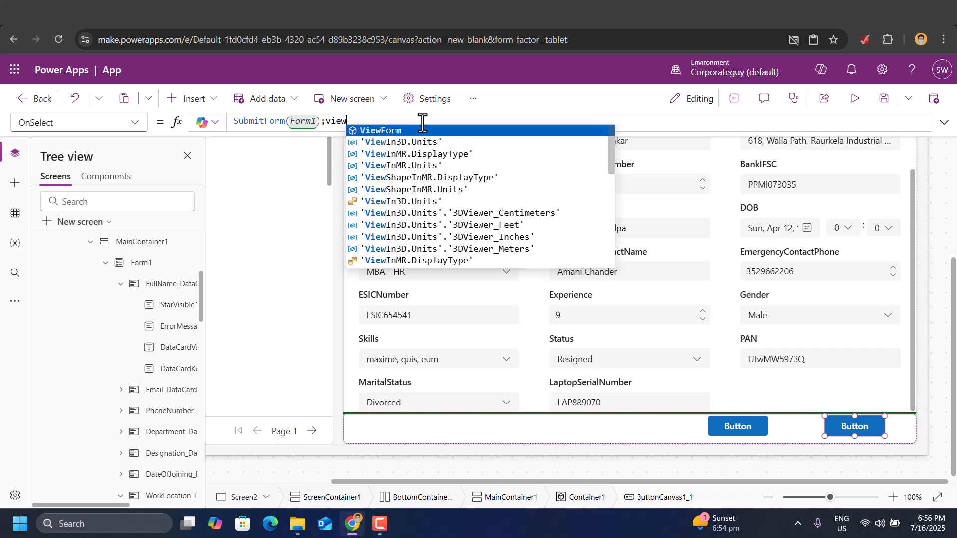
pyautogui.press('Tab')
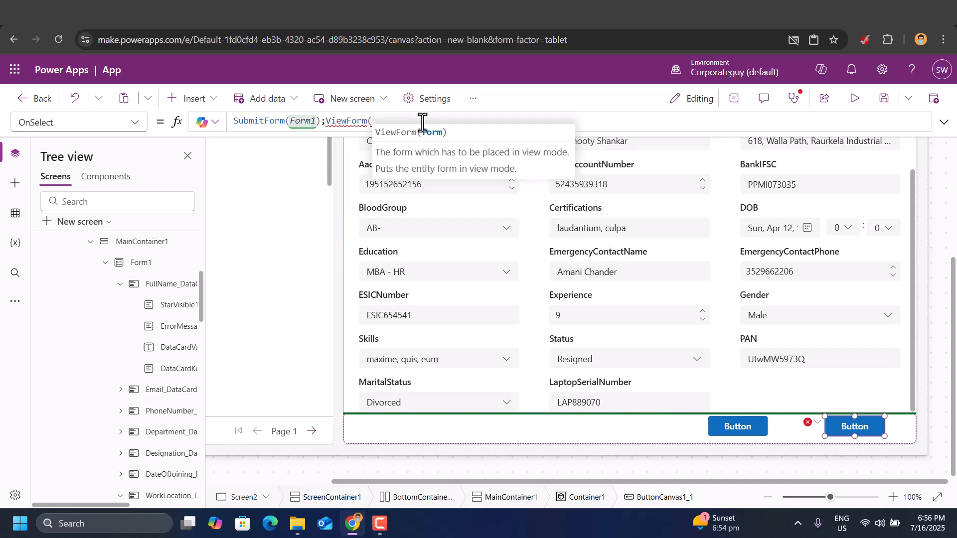
pyautogui.write('form1')
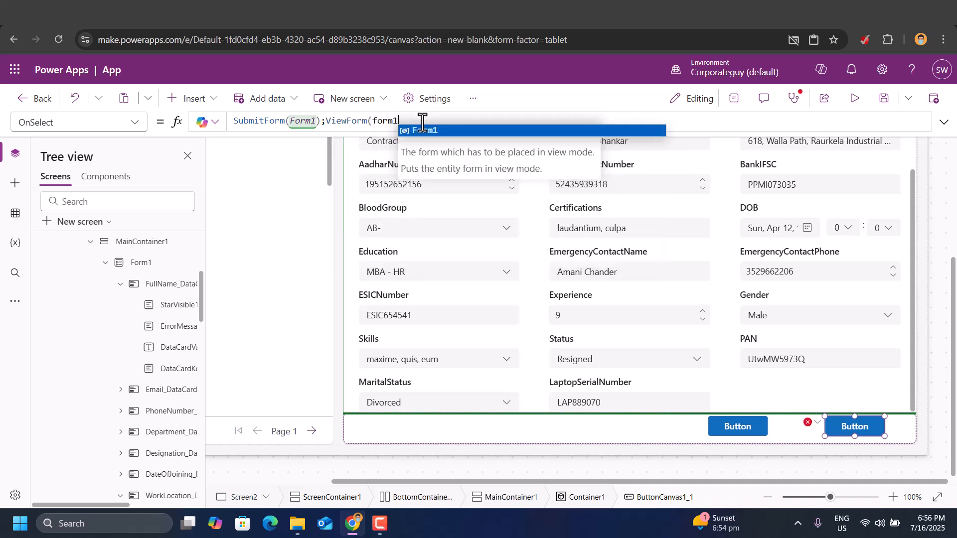
pyautogui.write(')')
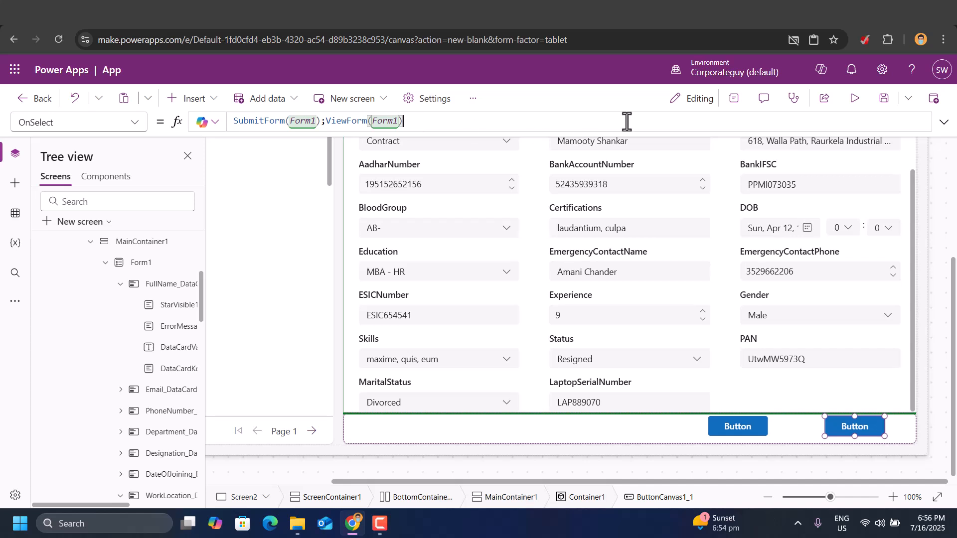
# Step: Preview the app, change the first employee's WorkLocation to Bengaluru, and submit the form with the second button
pyautogui.click(855, 102)
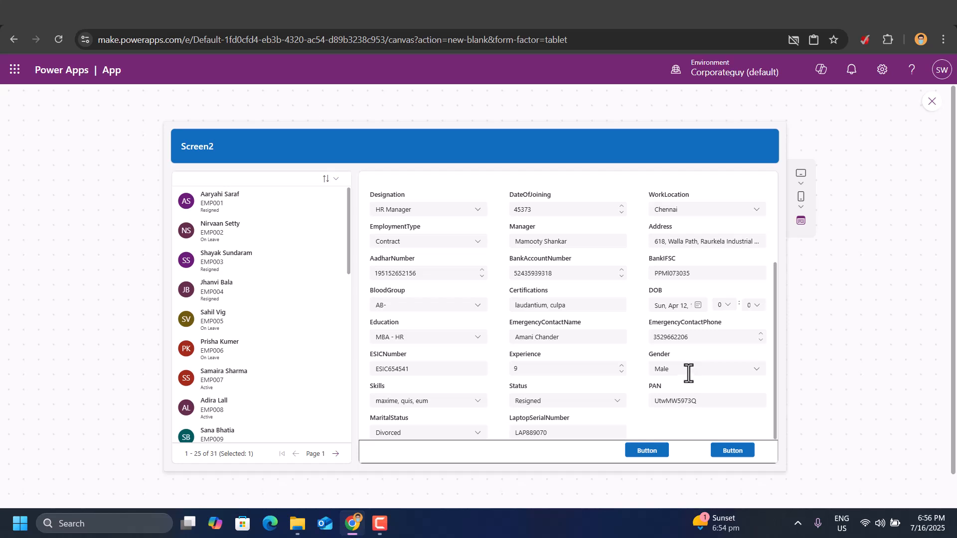
pyautogui.click(235, 212)
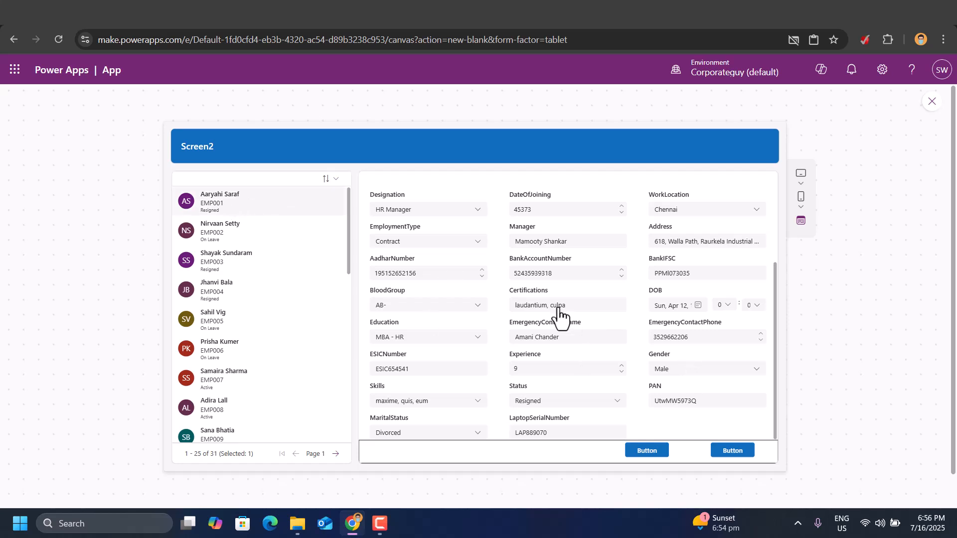
pyautogui.scroll(3, 536, 338)
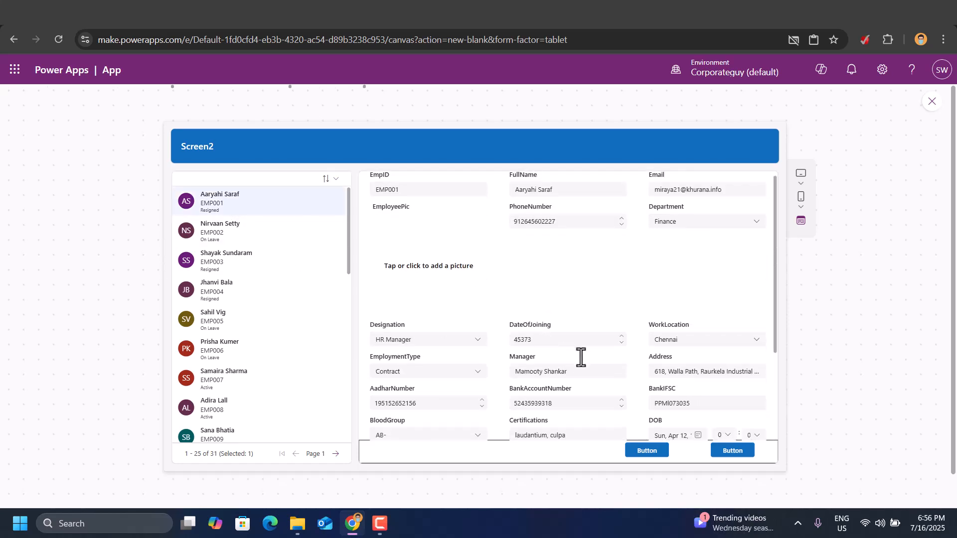
pyautogui.scroll(-3, 581, 357)
pyautogui.click(683, 210)
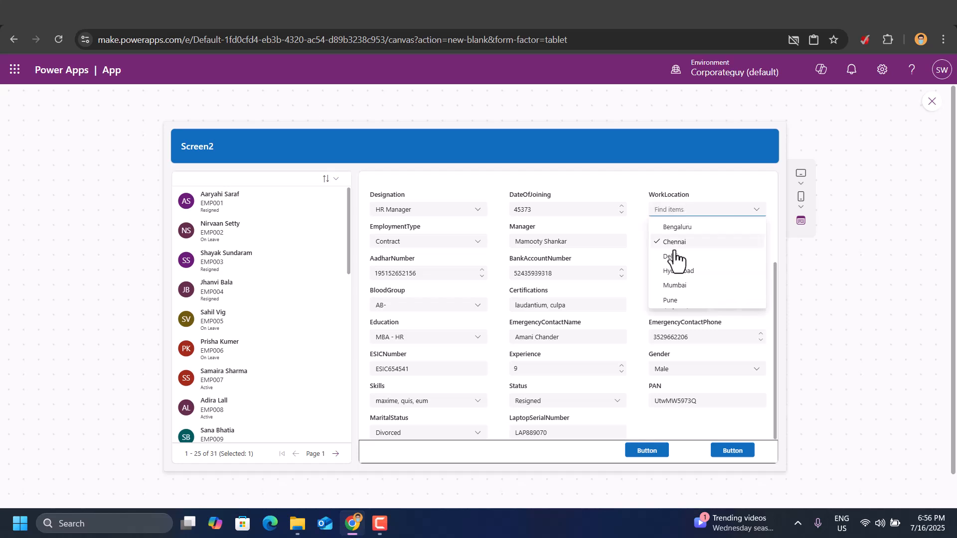
pyautogui.click(667, 227)
pyautogui.click(733, 453)
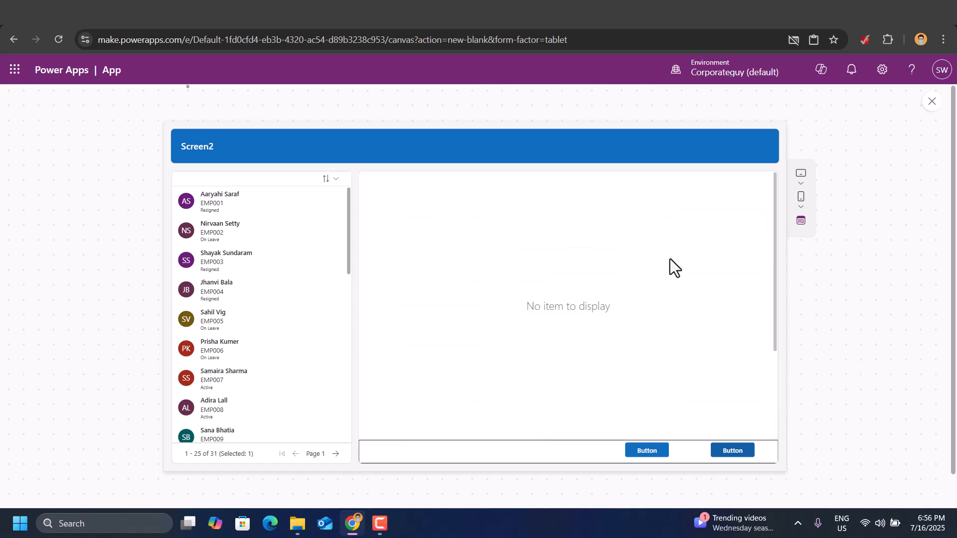
# Step: Reopen the first employee's record, check its WorkLocation in view and edit modes, and exit the preview
pyautogui.click(237, 203)
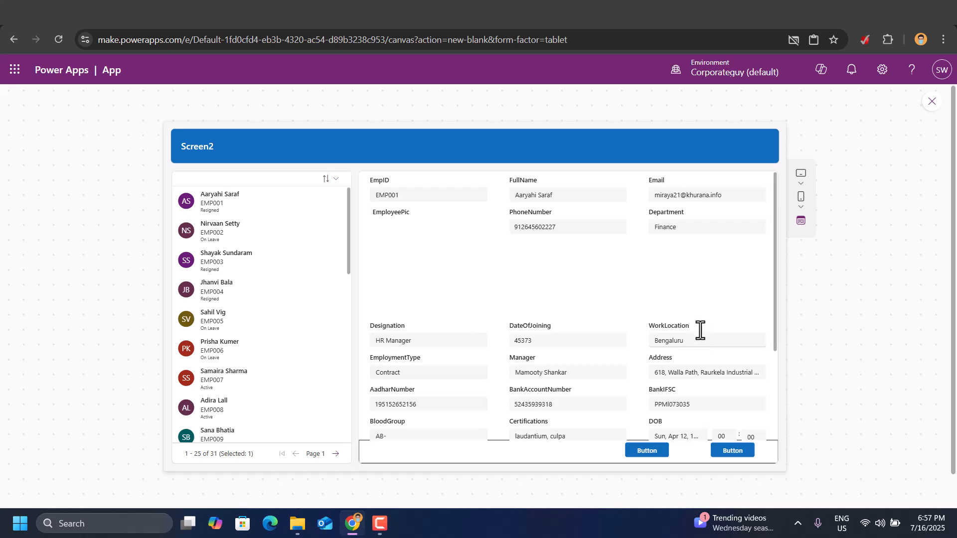
pyautogui.click(643, 453)
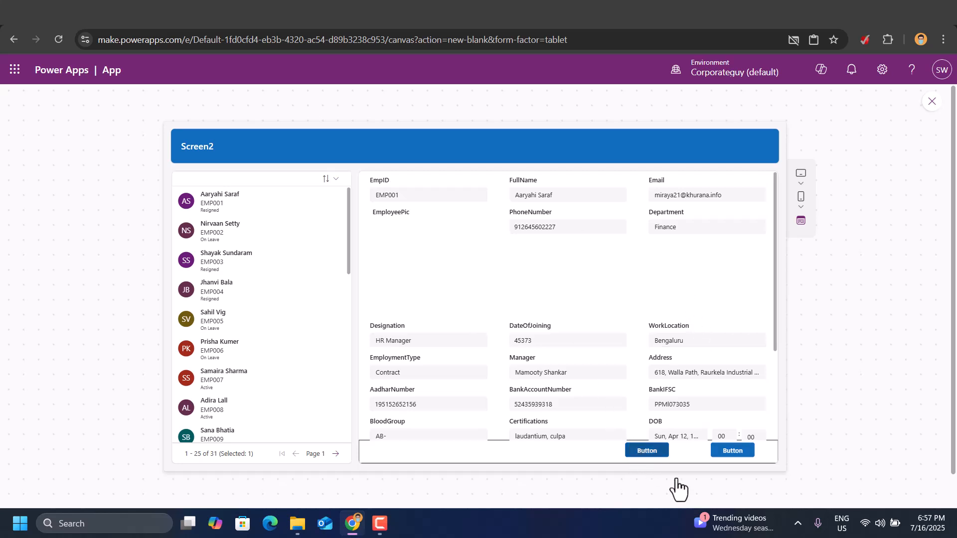
pyautogui.click(721, 345)
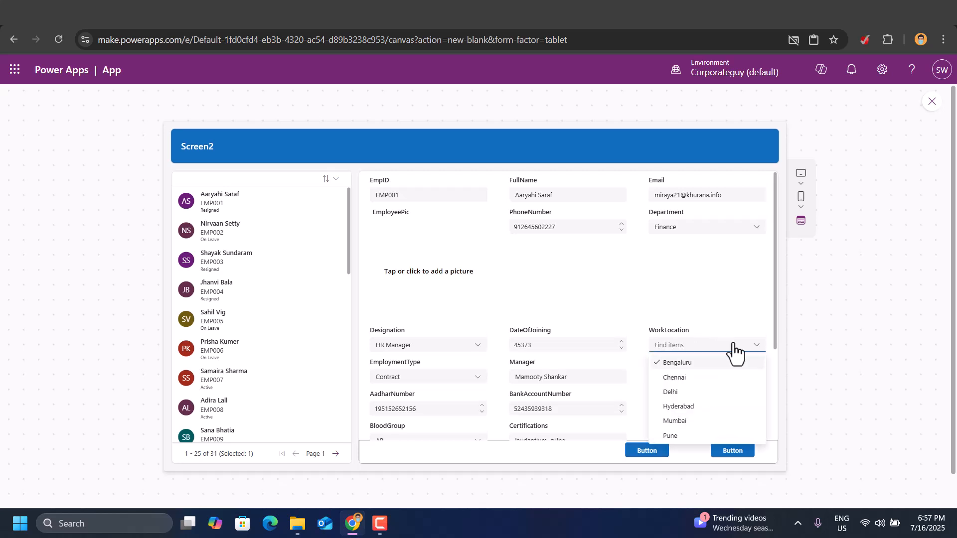
pyautogui.click(560, 457)
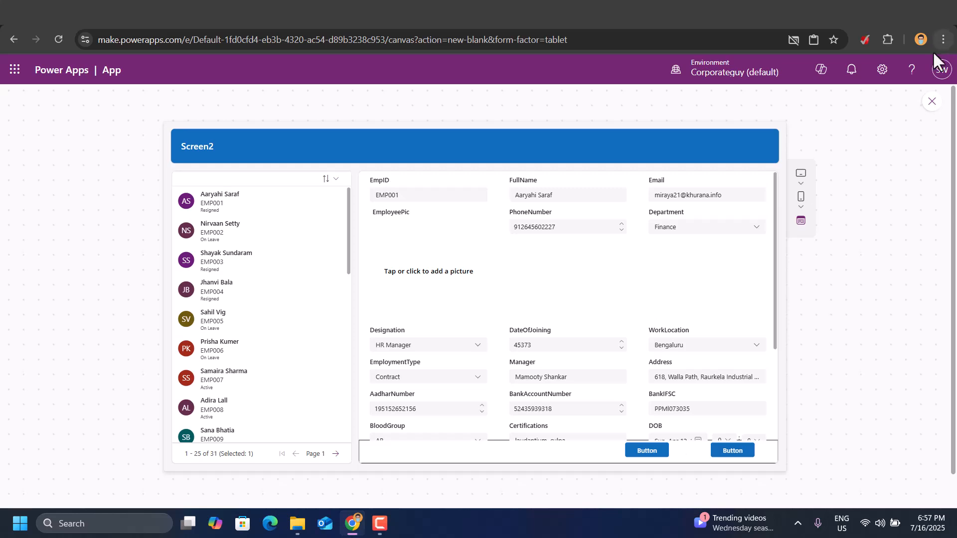
pyautogui.click(930, 102)
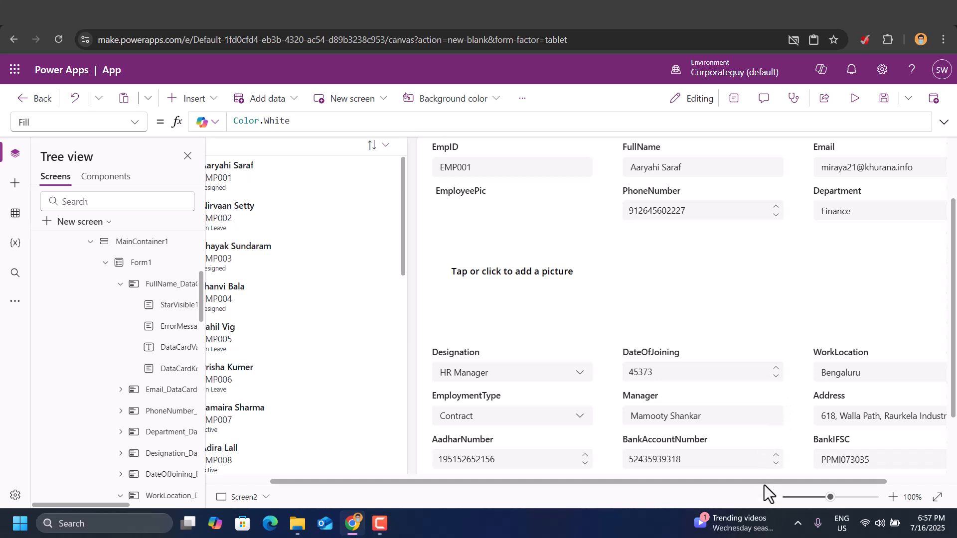
# Step: Set the text of the footer button that runs EditForm(Form1) to Edit
pyautogui.moveTo(764, 482); pyautogui.dragTo(886, 482)
pyautogui.scroll(-2, 719, 297)
pyautogui.scroll(-1, 719, 297)
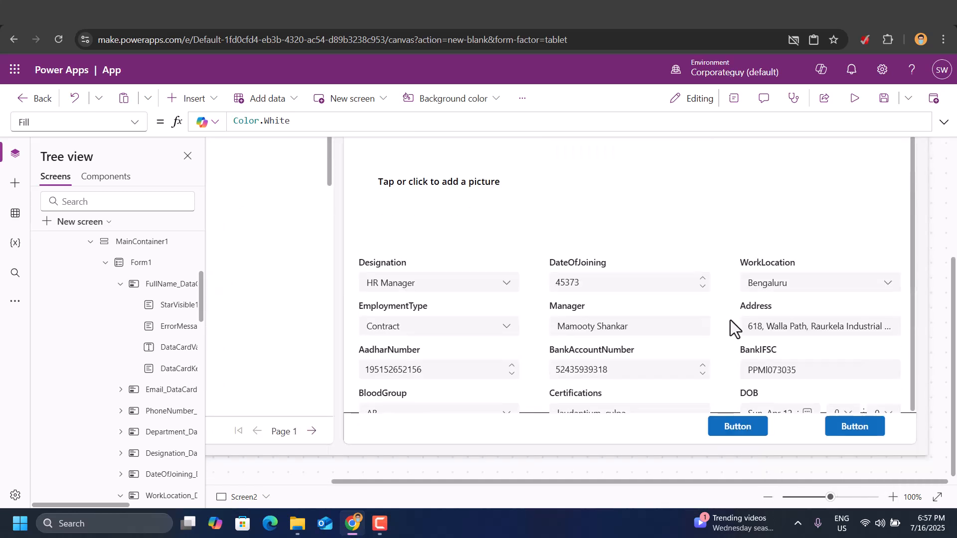
pyautogui.click(735, 425)
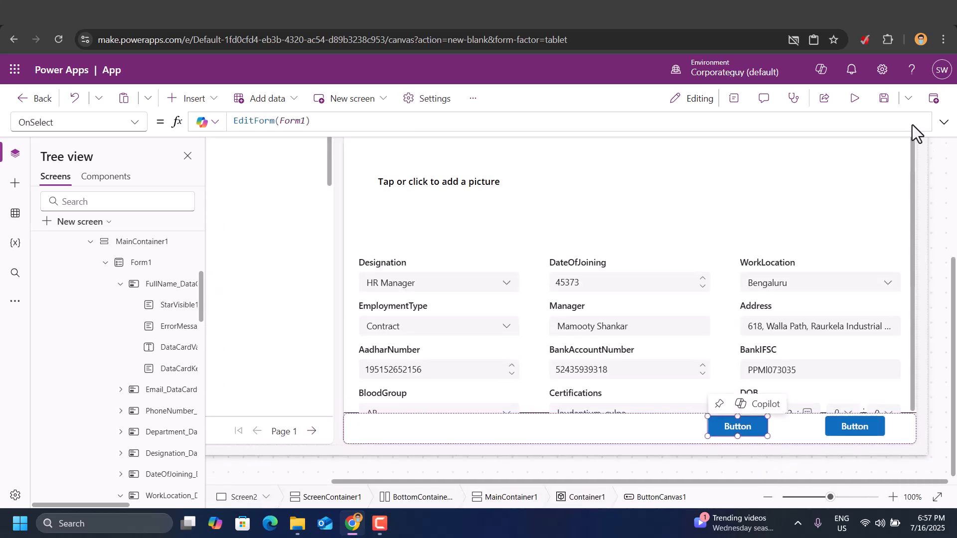
pyautogui.click(736, 99)
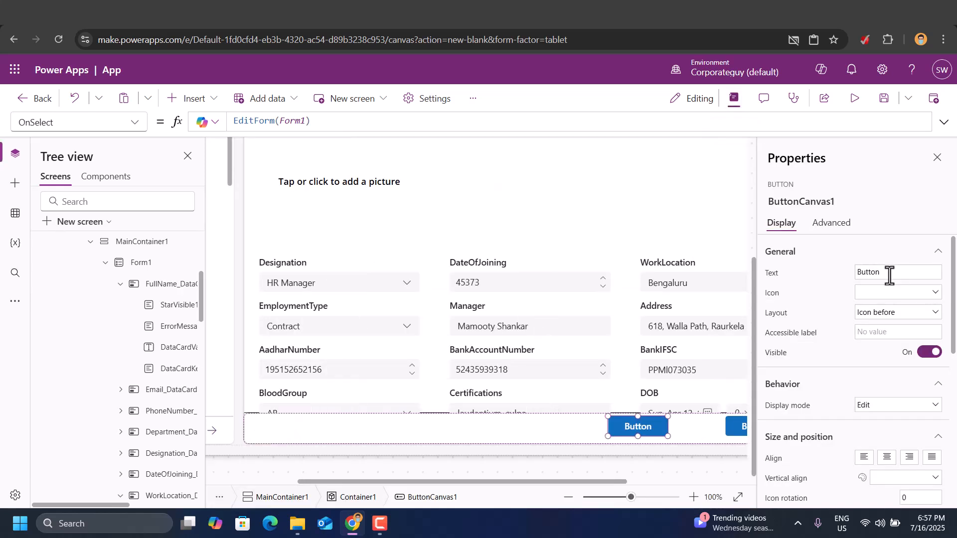
pyautogui.doubleClick(890, 272)
pyautogui.write('Ed')
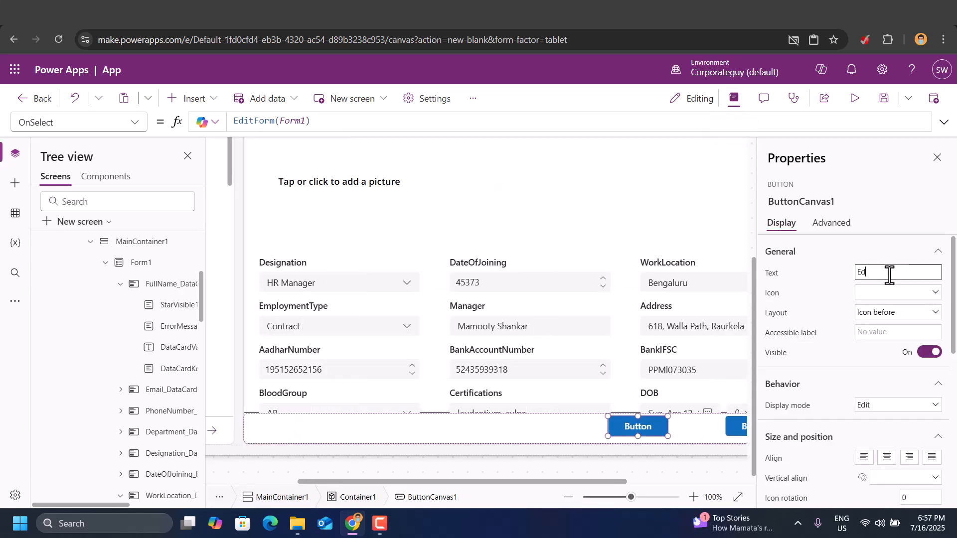
pyautogui.write('it')
# Step: Find the Edit pencil icon in the icon list and assign it to the Edit button
pyautogui.click(900, 297)
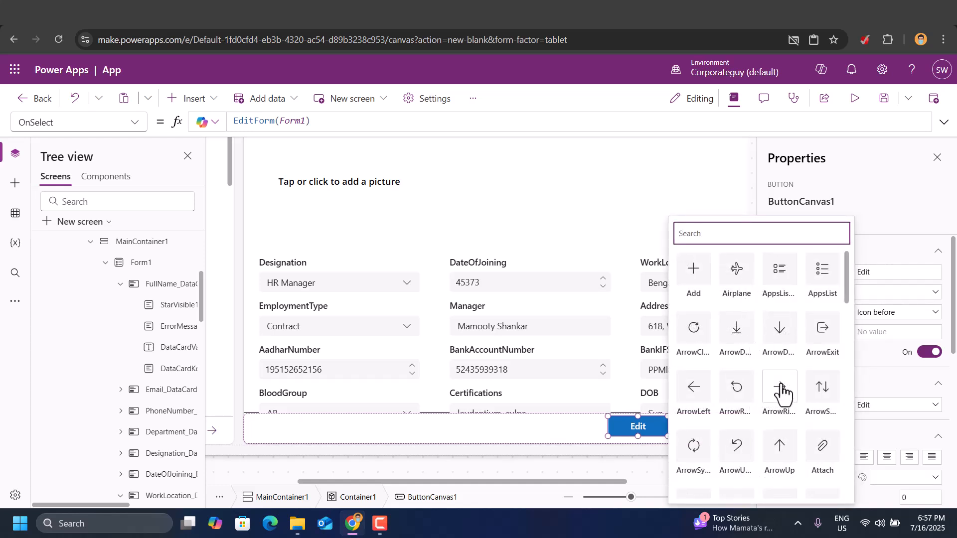
pyautogui.write('ed')
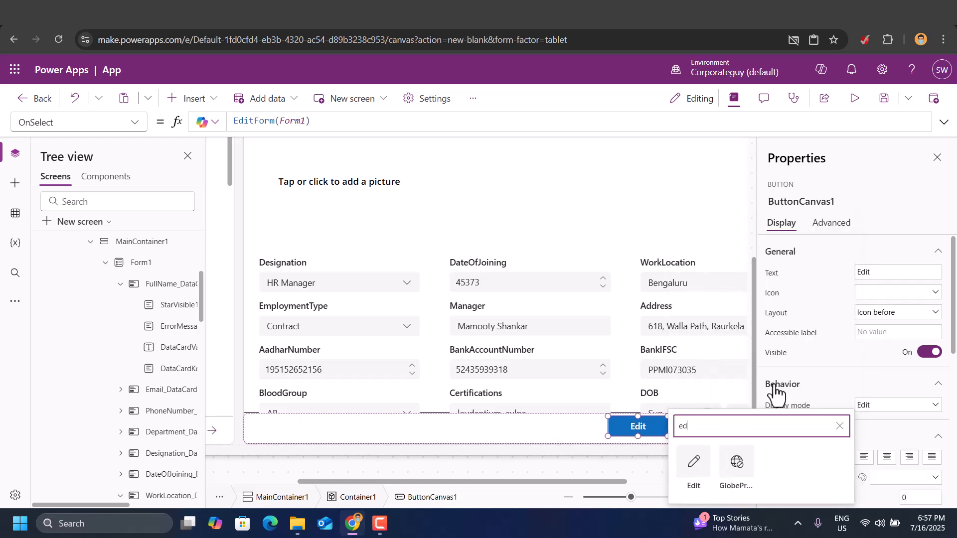
pyautogui.click(690, 469)
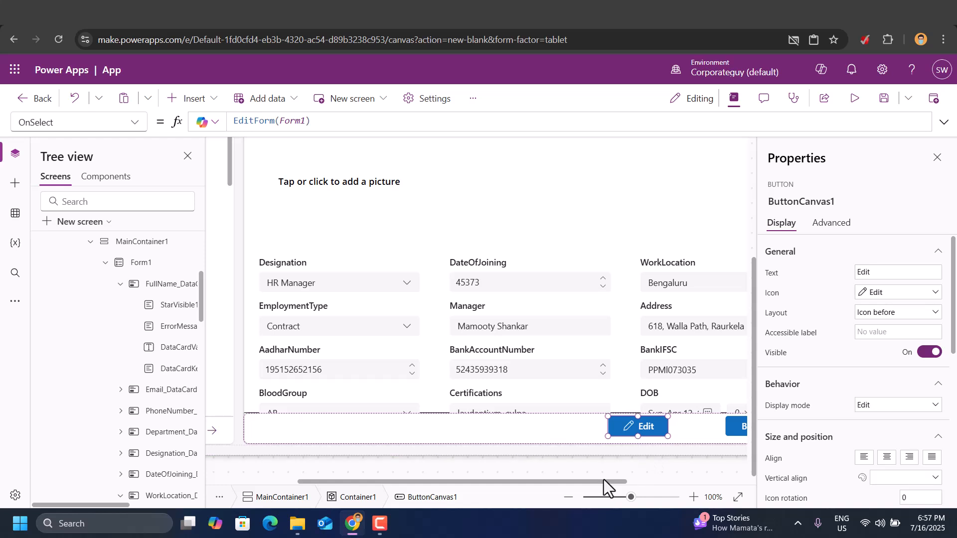
# Step: Set the text of the second footer button, which runs SubmitForm(Form1);ViewForm(Form1), to Submit
pyautogui.moveTo(602, 480); pyautogui.dragTo(705, 481)
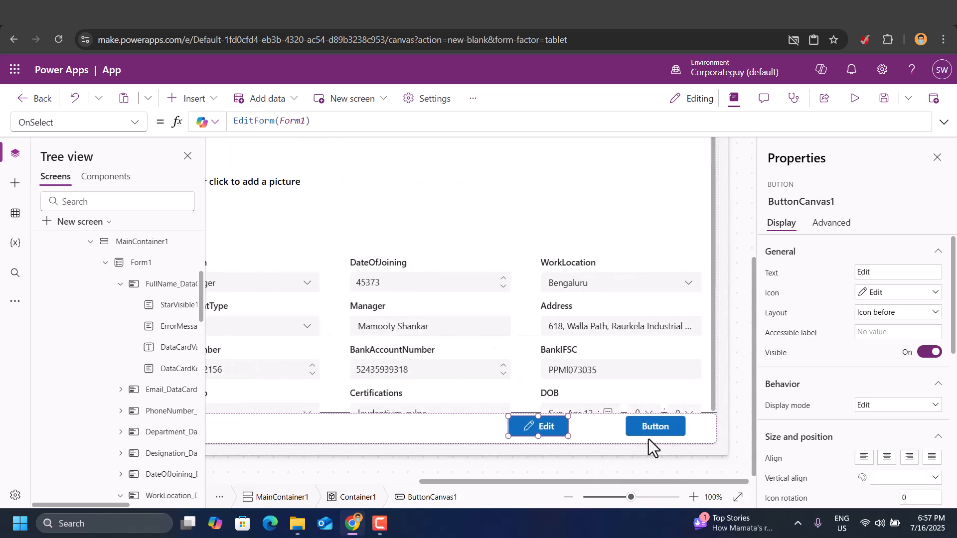
pyautogui.click(638, 425)
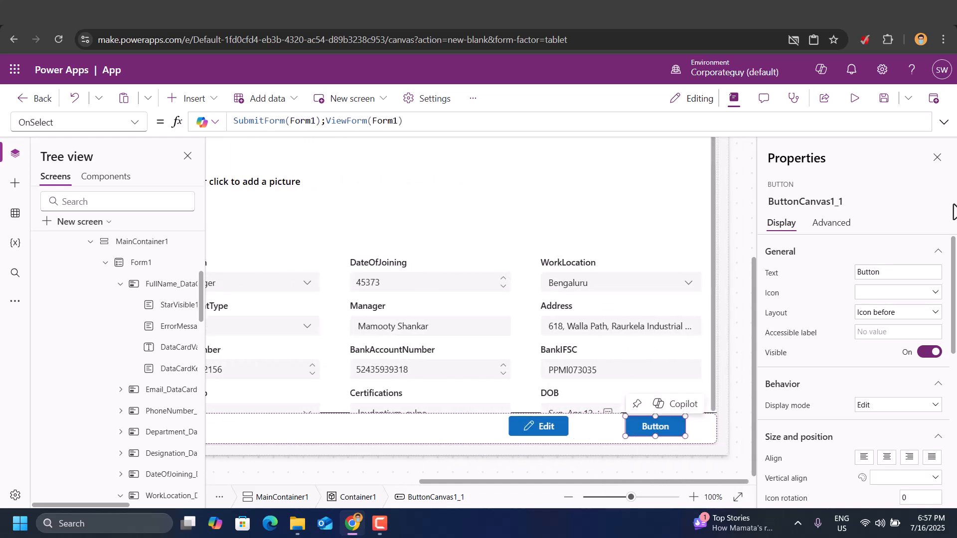
pyautogui.doubleClick(899, 268)
pyautogui.write('submit')
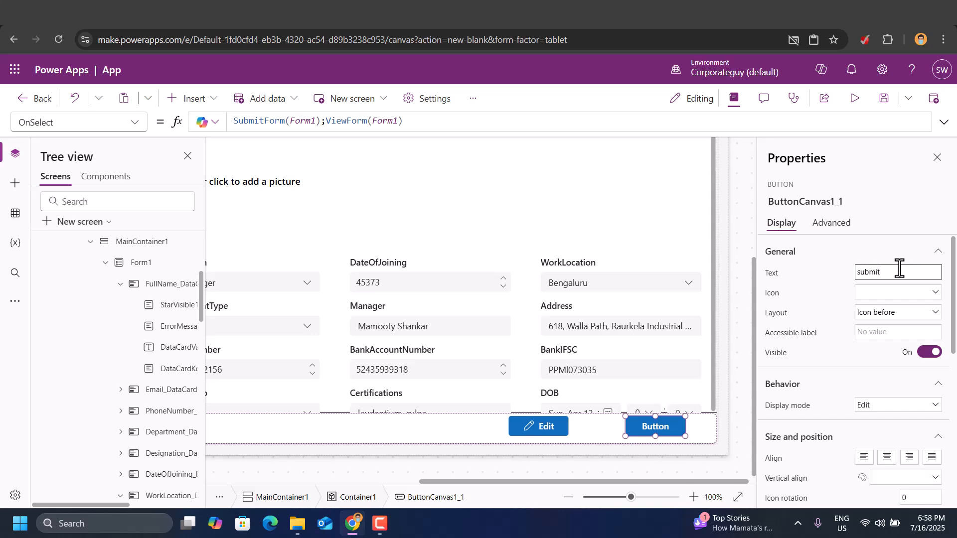
pyautogui.click(862, 272)
pyautogui.press('BackSpace')
pyautogui.write('S')
# Step: Browse the available icons for the Submit button and assign it the CheckmarkCircle icon
pyautogui.click(871, 295)
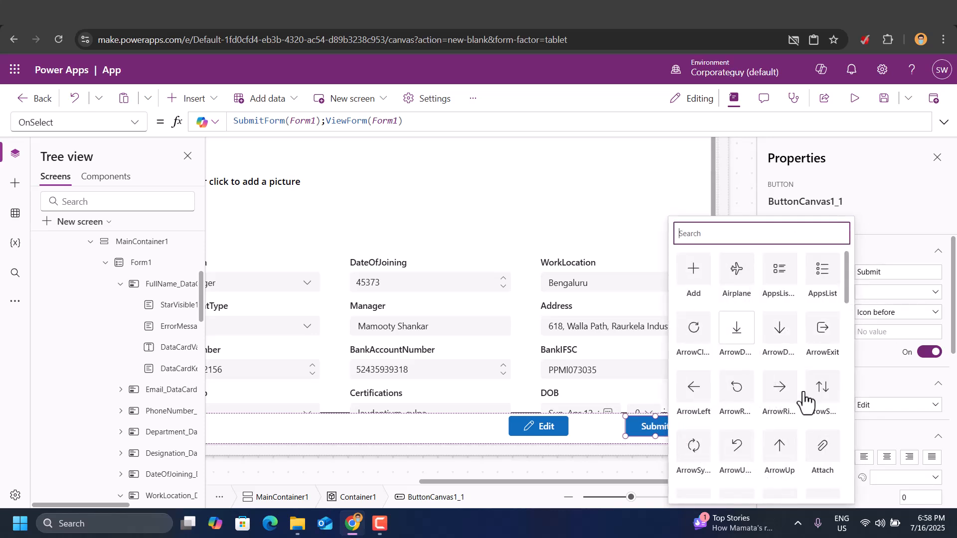
pyautogui.scroll(-2, 801, 374)
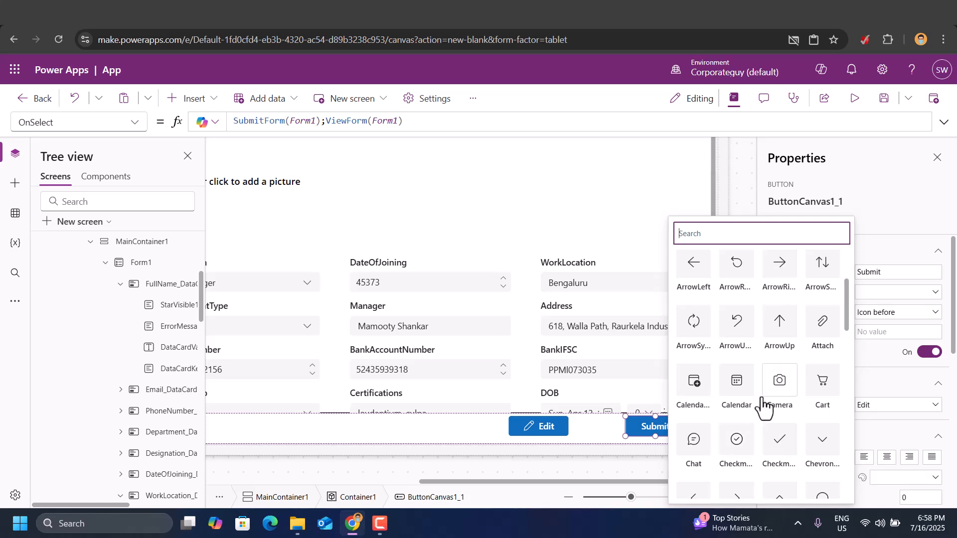
pyautogui.scroll(-2, 765, 405)
pyautogui.scroll(-2, 767, 409)
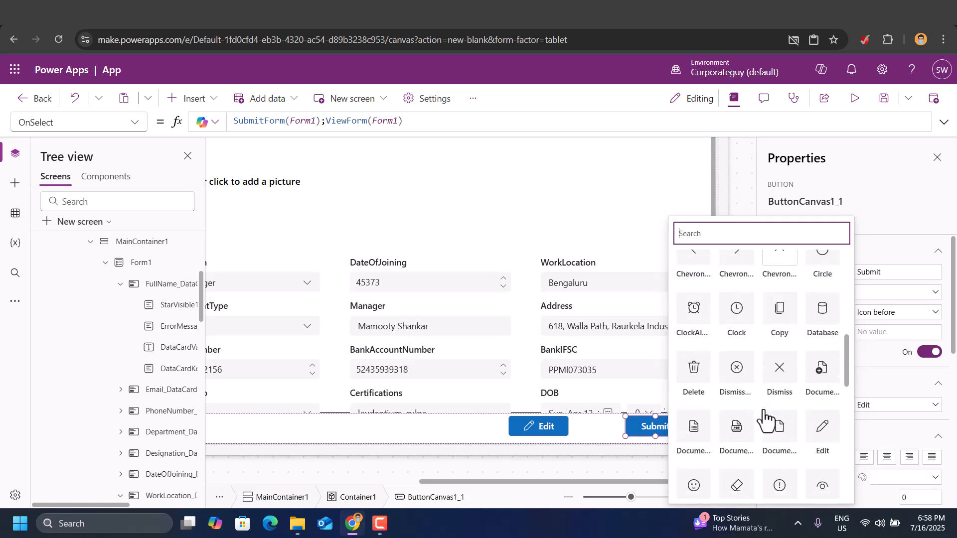
pyautogui.scroll(-2, 766, 421)
pyautogui.scroll(-1, 765, 420)
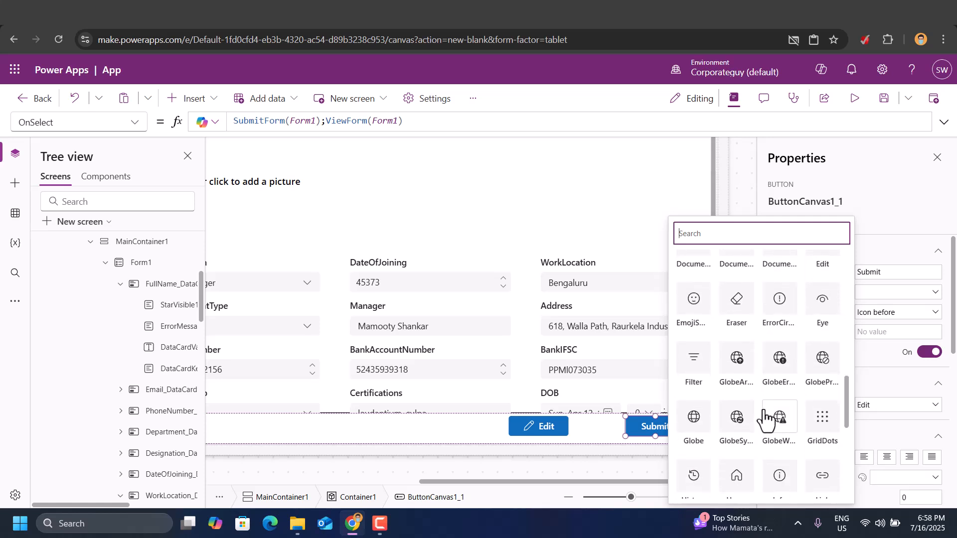
pyautogui.scroll(-1, 766, 420)
pyautogui.scroll(-2, 766, 420)
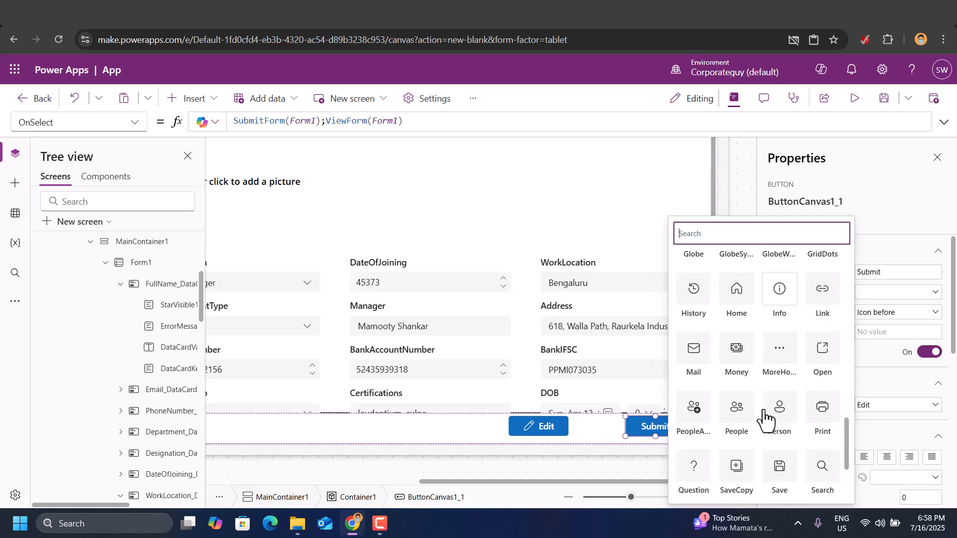
pyautogui.scroll(-2, 766, 419)
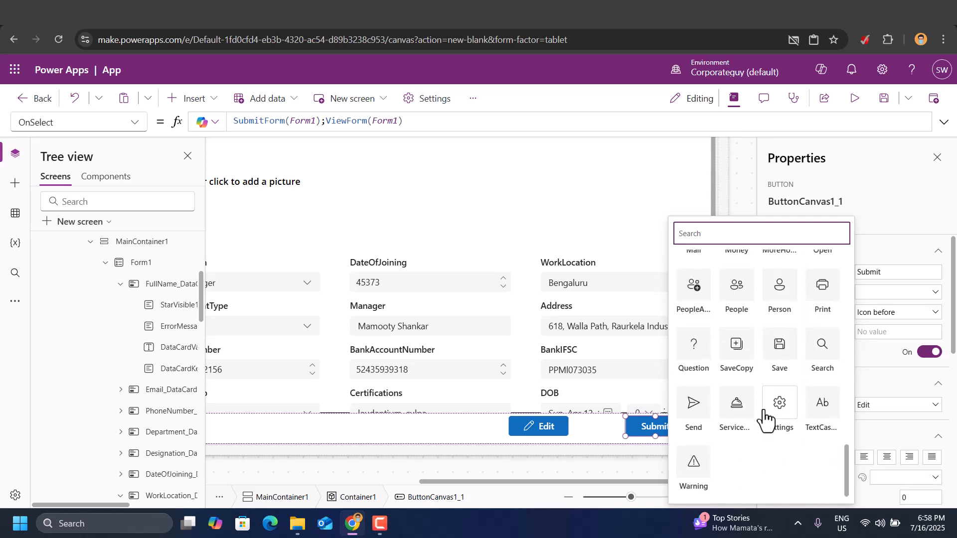
pyautogui.scroll(6, 777, 410)
pyautogui.scroll(4, 775, 410)
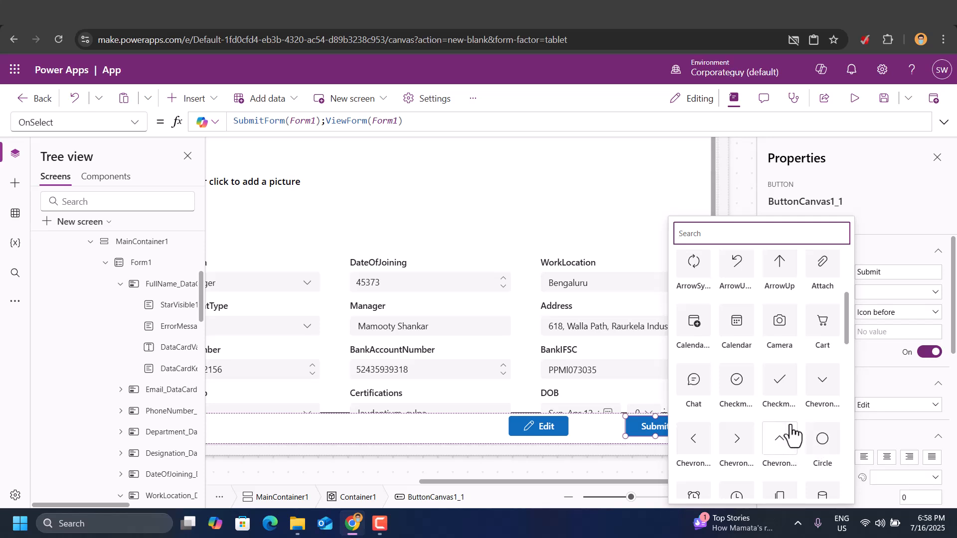
pyautogui.scroll(-1, 780, 409)
pyautogui.click(737, 329)
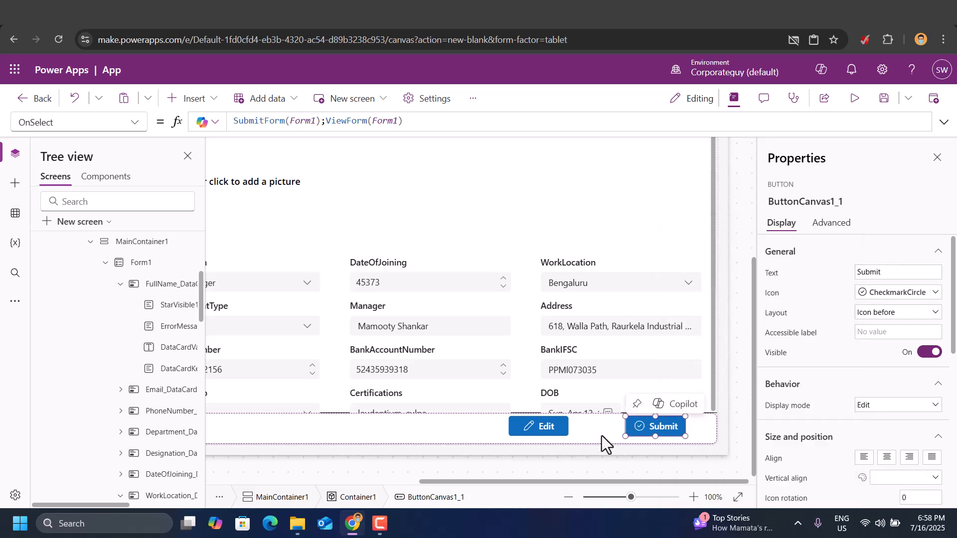
# Step: Reposition the Edit and Submit buttons closer together near the footer container's right end, placing Edit at X 629, Y 7
pyautogui.keyDown('shift'); pyautogui.click(546, 429); pyautogui.keyUp('shift')
pyautogui.scroll(1, 636, 387)
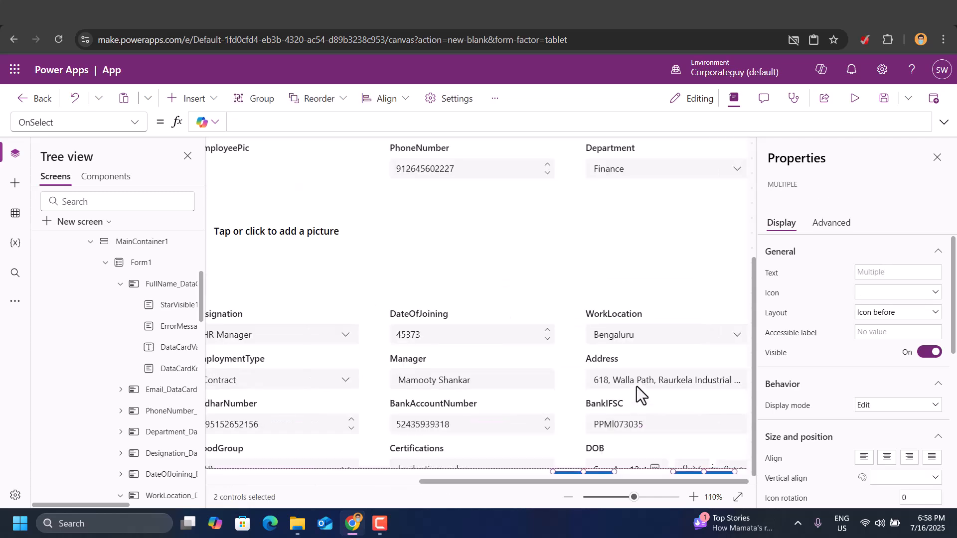
pyautogui.scroll(1, 635, 386)
pyautogui.scroll(-4, 635, 380)
pyautogui.hscroll(4, 635, 381)
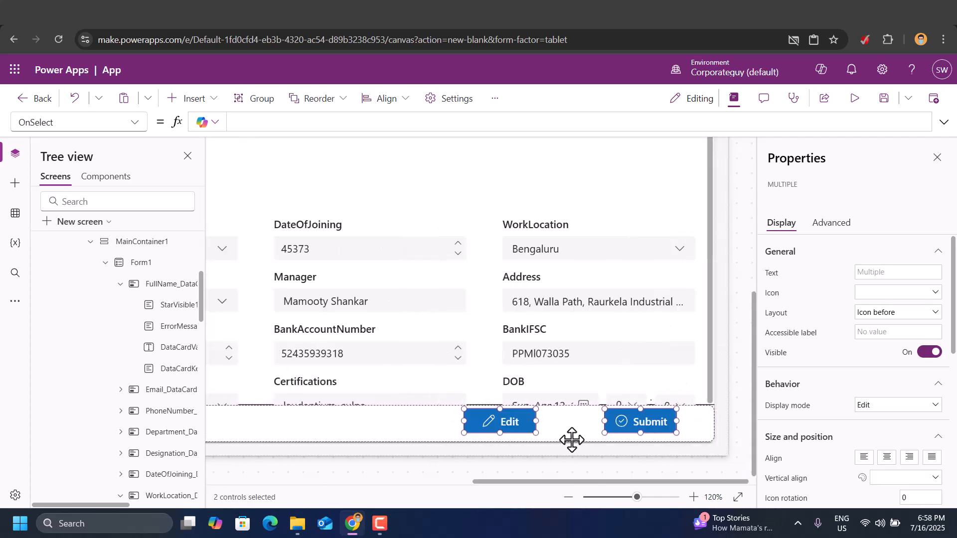
pyautogui.moveTo(635, 421); pyautogui.dragTo(647, 423)
pyautogui.click(532, 428)
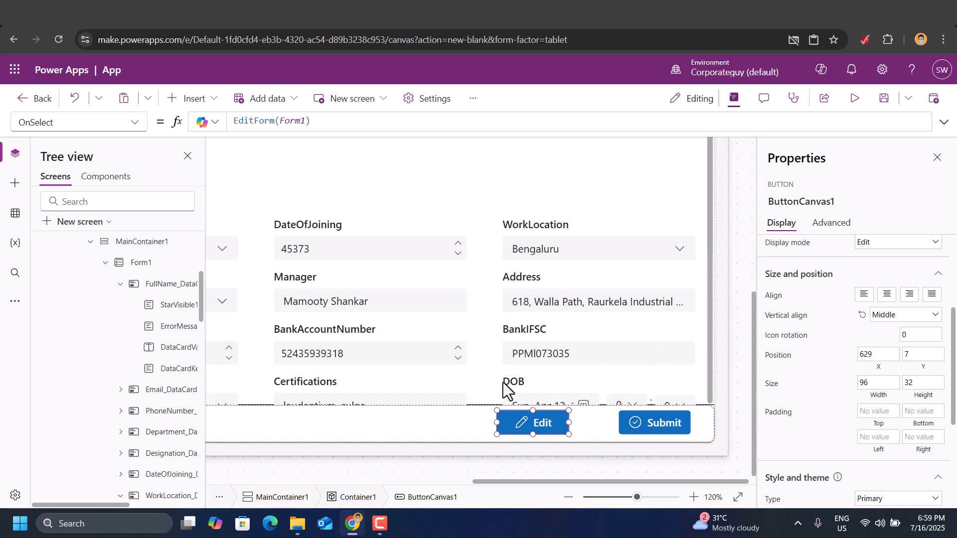
# Step: Preview the app to check how the Edit and Submit buttons look below the form, and exit the preview
pyautogui.click(855, 98)
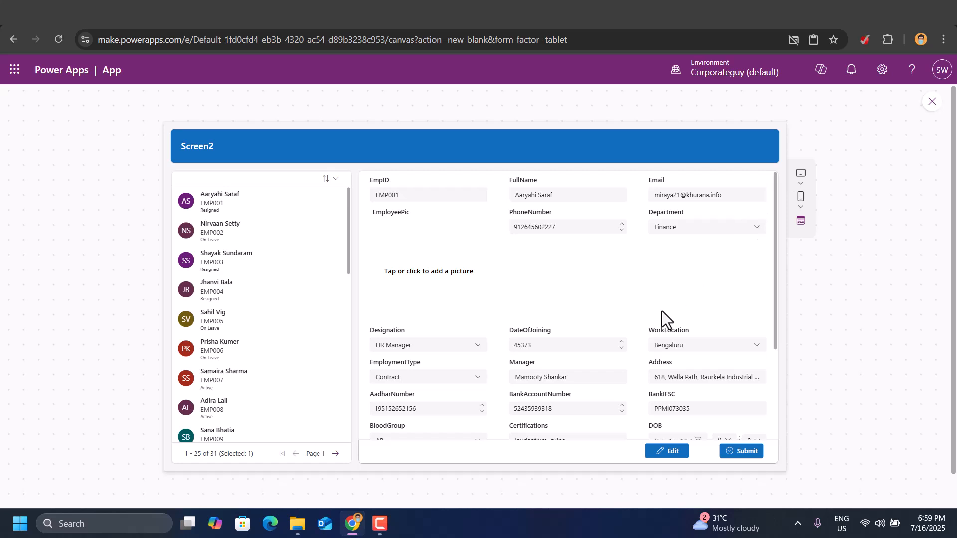
pyautogui.click(931, 102)
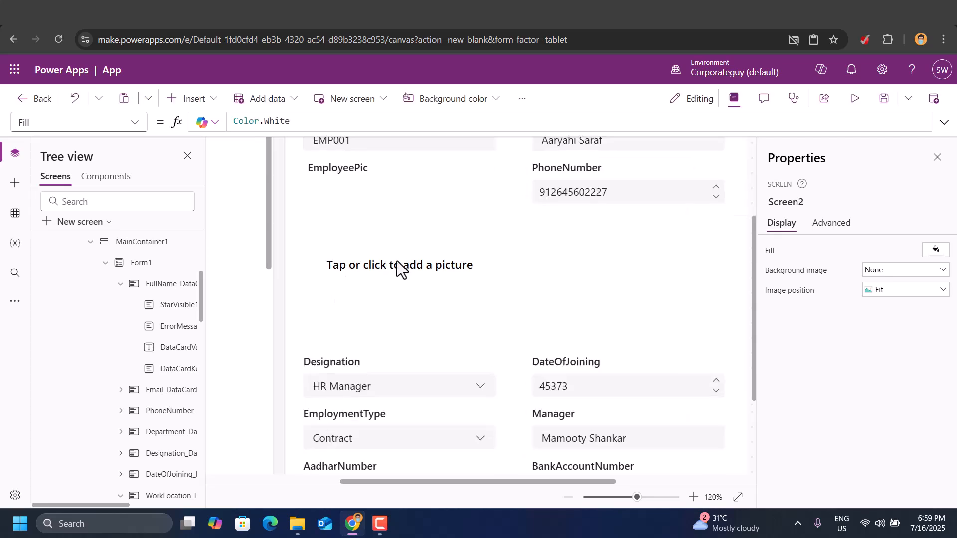
pyautogui.click(937, 158)
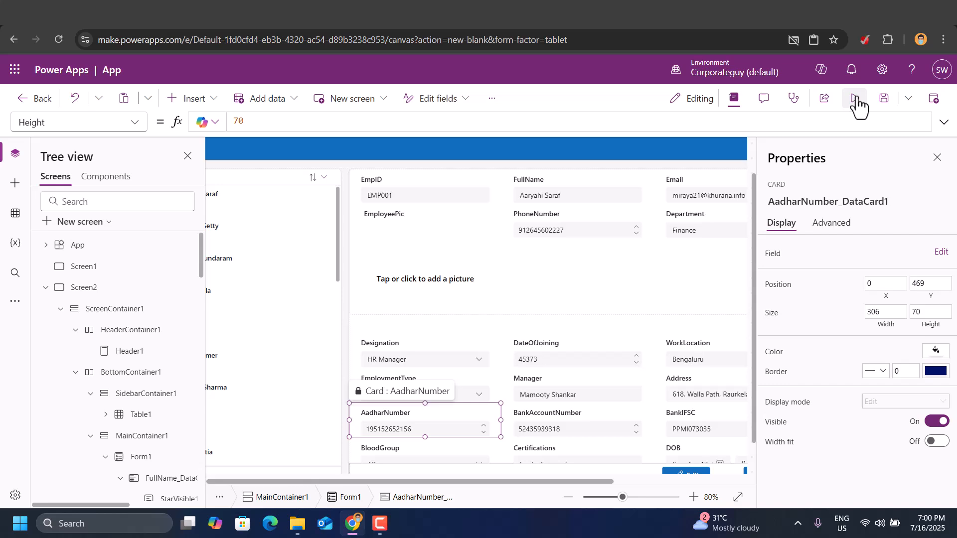
# Step: Preview the app, add a portrait photo from the computer to the first employee's EmployeePic field, and submit the form
pyautogui.click(856, 99)
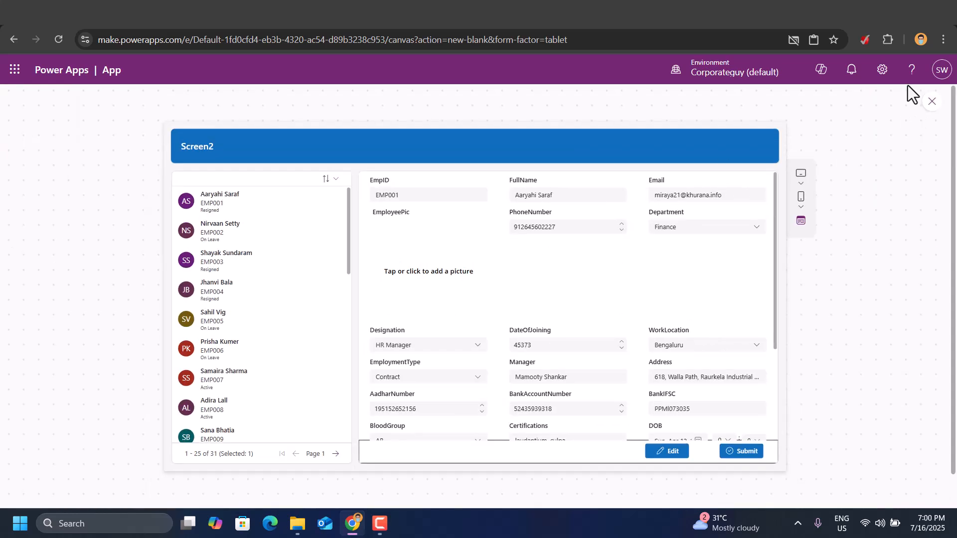
pyautogui.click(408, 282)
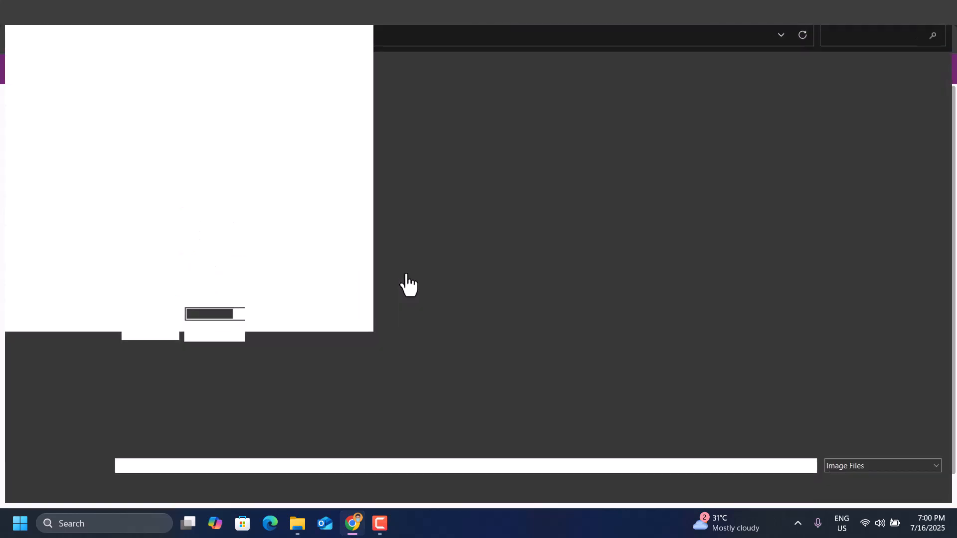
pyautogui.scroll(-3, 498, 279)
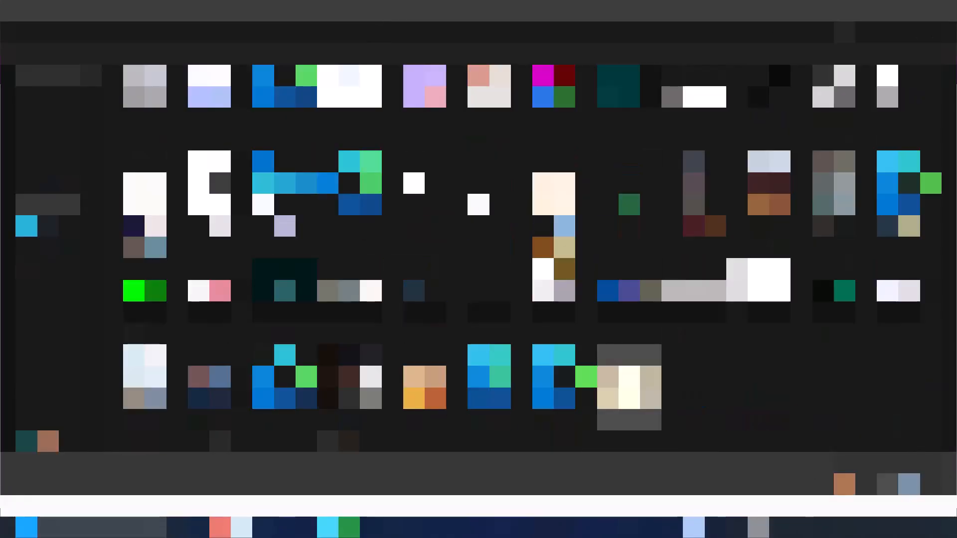
pyautogui.click(849, 483)
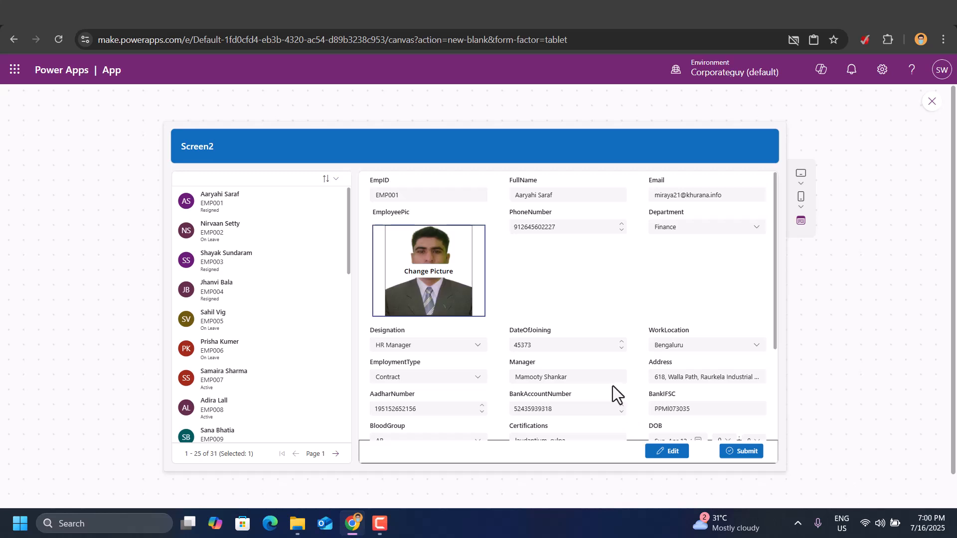
pyautogui.click(746, 456)
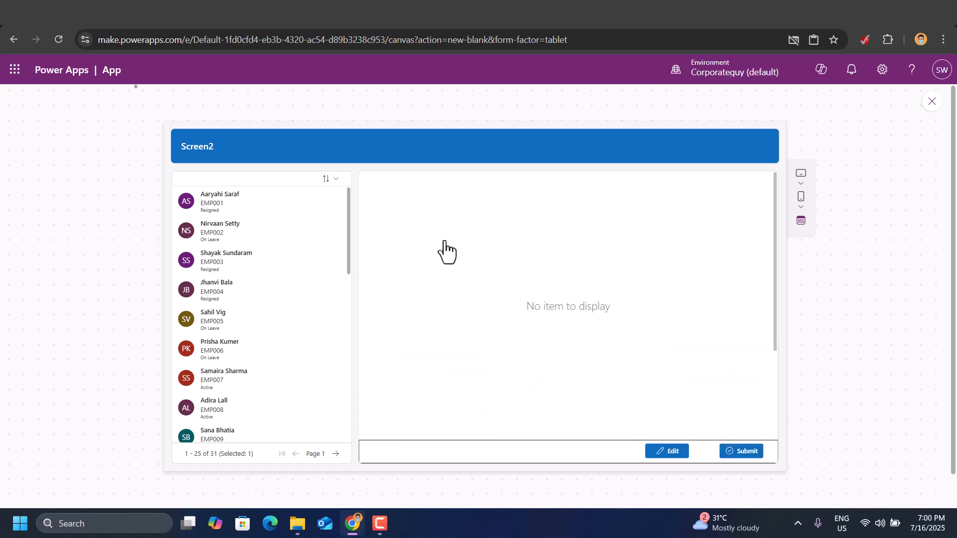
# Step: Reopen the first employee's record to check the saved EmployeePic, exit the preview, and look over the form on Screen2
pyautogui.click(249, 207)
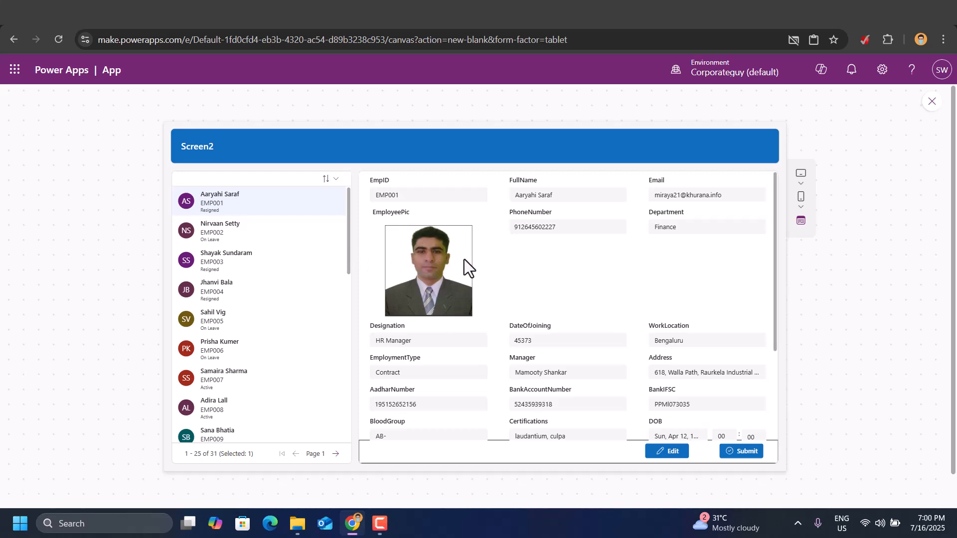
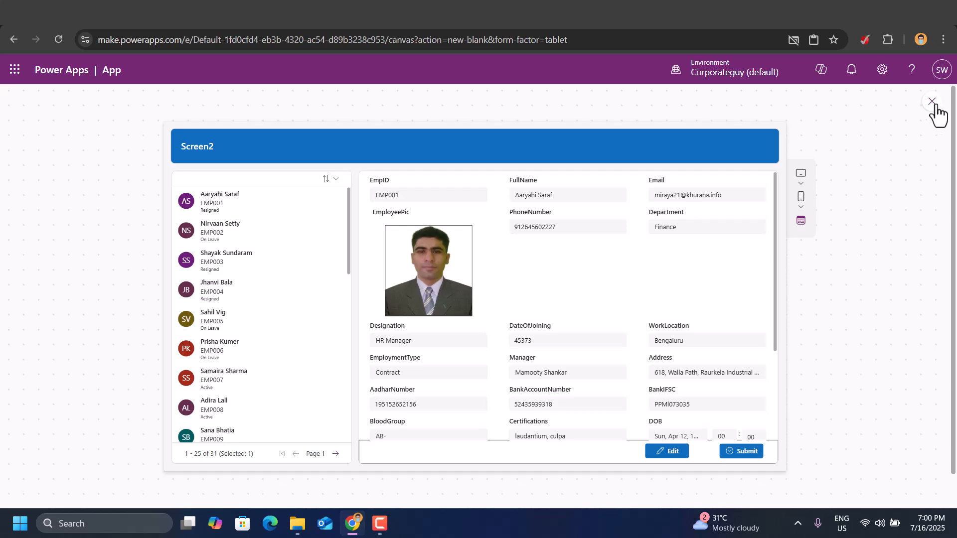
pyautogui.press('Escape')
pyautogui.scroll(-4, 549, 318)
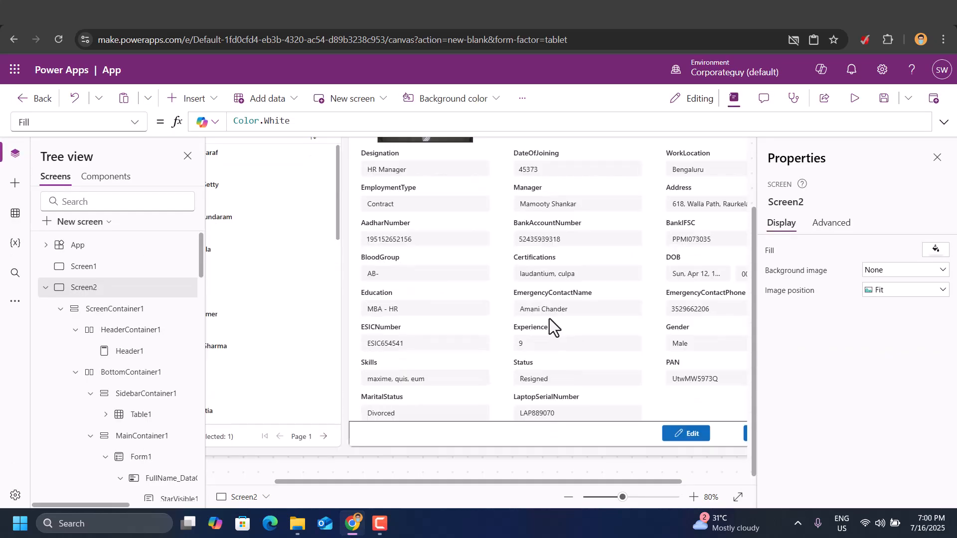
pyautogui.moveTo(497, 485); pyautogui.dragTo(422, 502)
pyautogui.scroll(2, 339, 306)
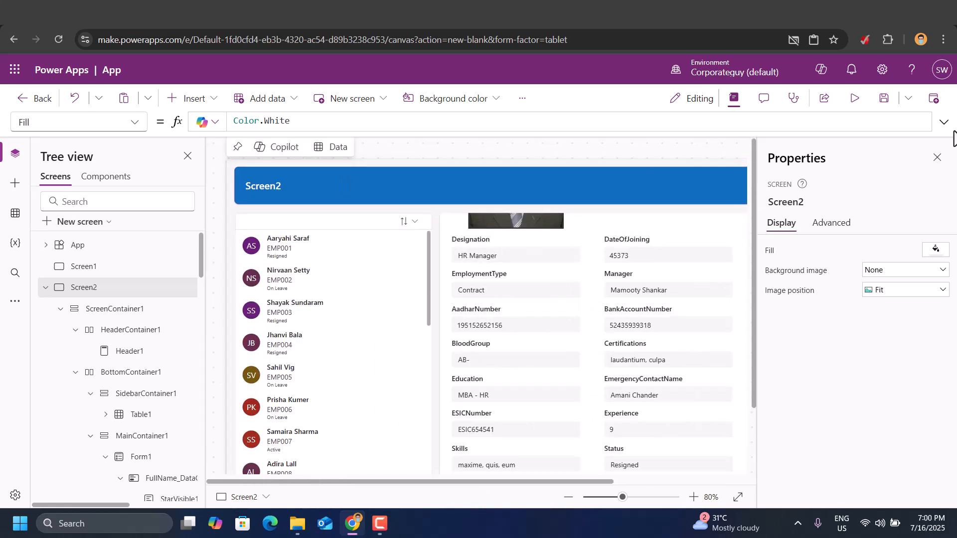
# Step: Close the Screen2 properties, collapse Screen2 in the screen tree, and open the empty Screen1
pyautogui.click(937, 157)
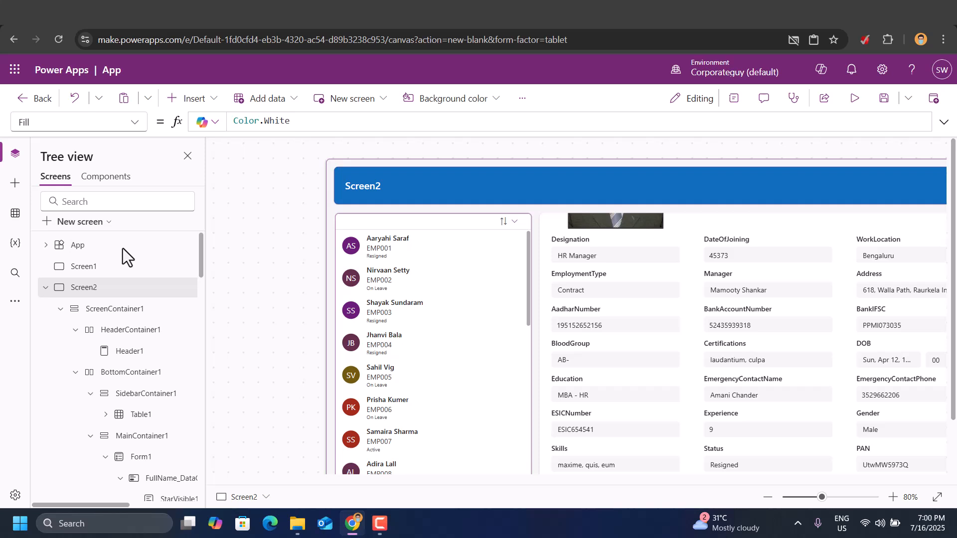
pyautogui.click(46, 287)
pyautogui.click(75, 270)
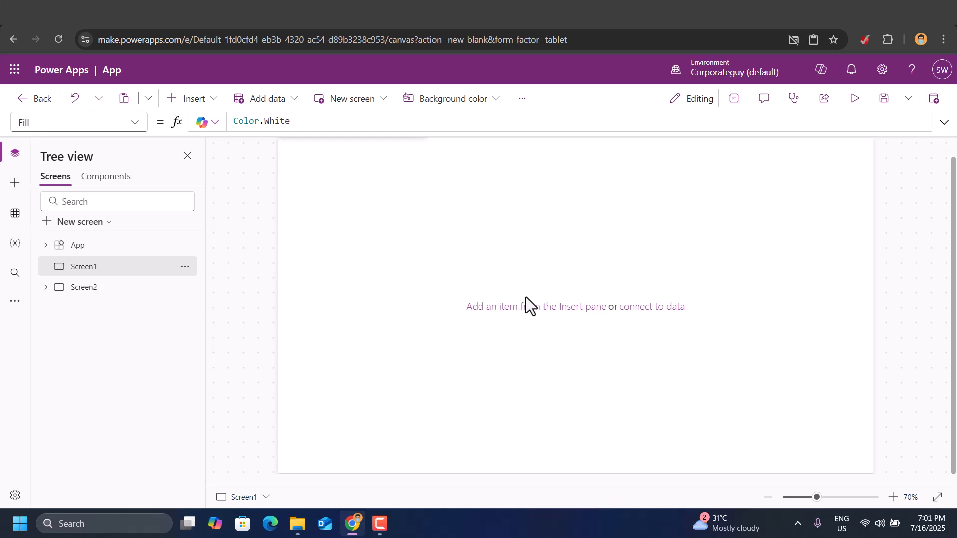
# Step: Add a new screen to the app based on the Header and form template
pyautogui.click(209, 101)
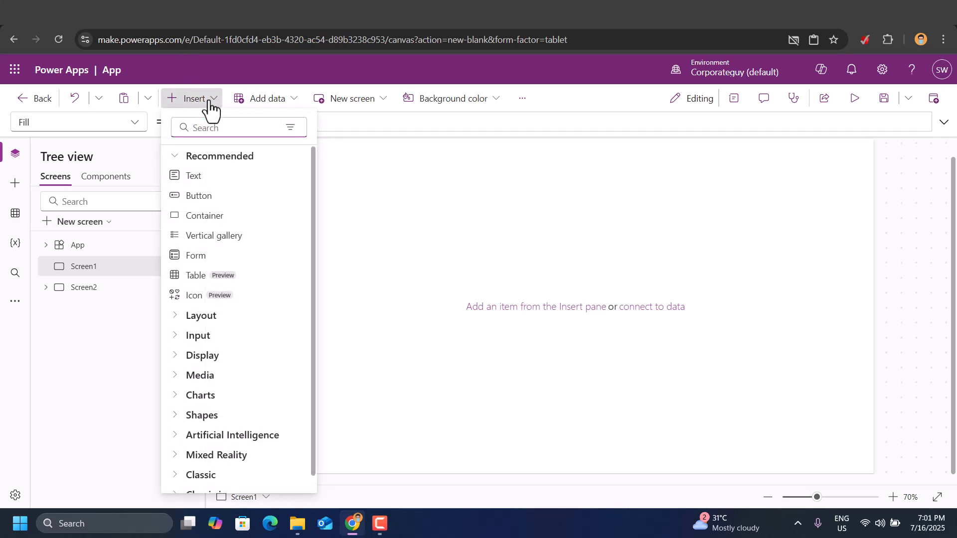
pyautogui.click(457, 256)
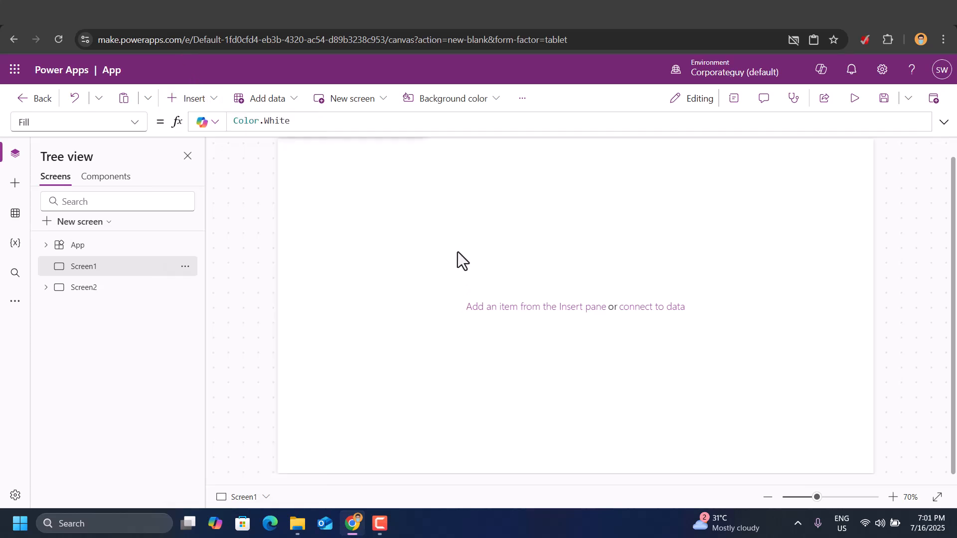
pyautogui.click(83, 225)
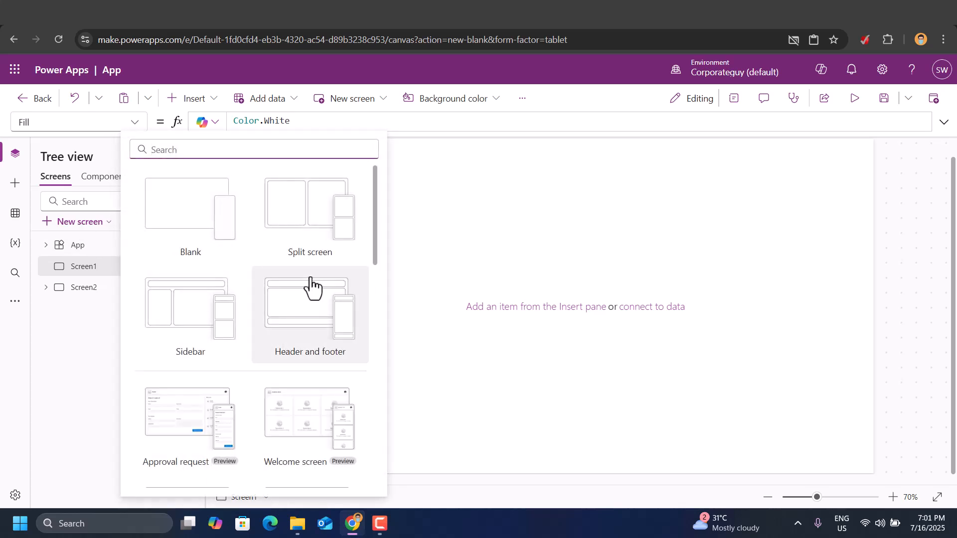
pyautogui.scroll(-4, 310, 279)
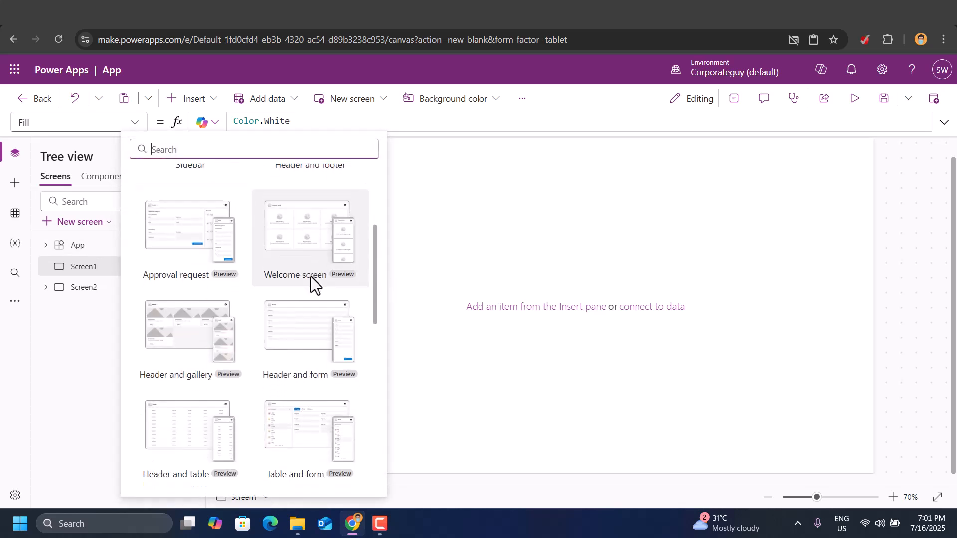
pyautogui.scroll(-4, 310, 288)
pyautogui.scroll(-1, 273, 441)
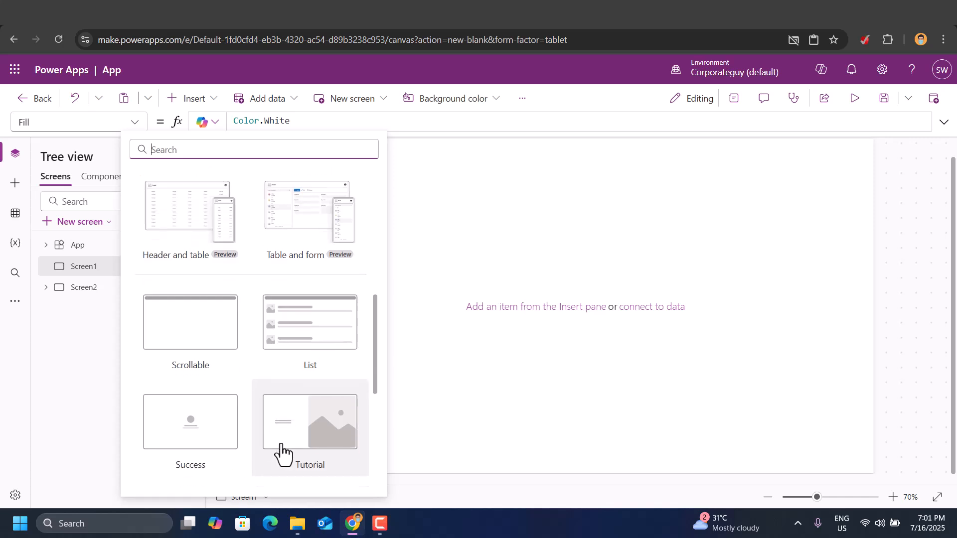
pyautogui.scroll(-3, 278, 342)
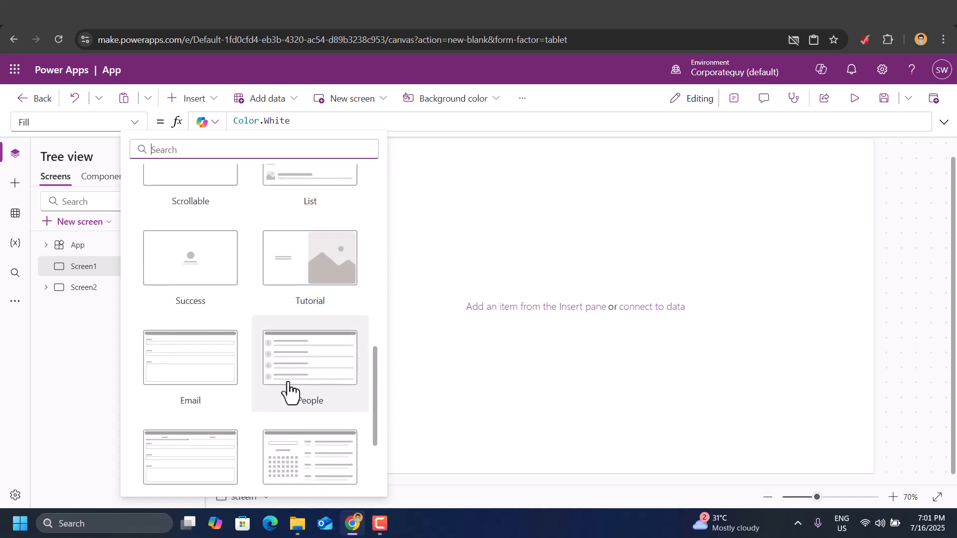
pyautogui.scroll(-2, 288, 391)
pyautogui.scroll(8, 289, 381)
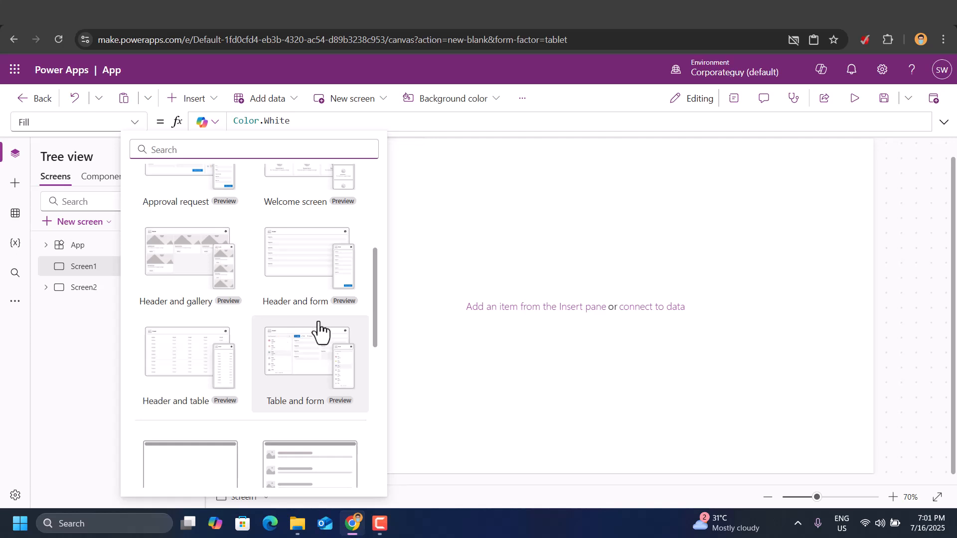
pyautogui.scroll(5, 319, 332)
pyautogui.scroll(-2, 319, 332)
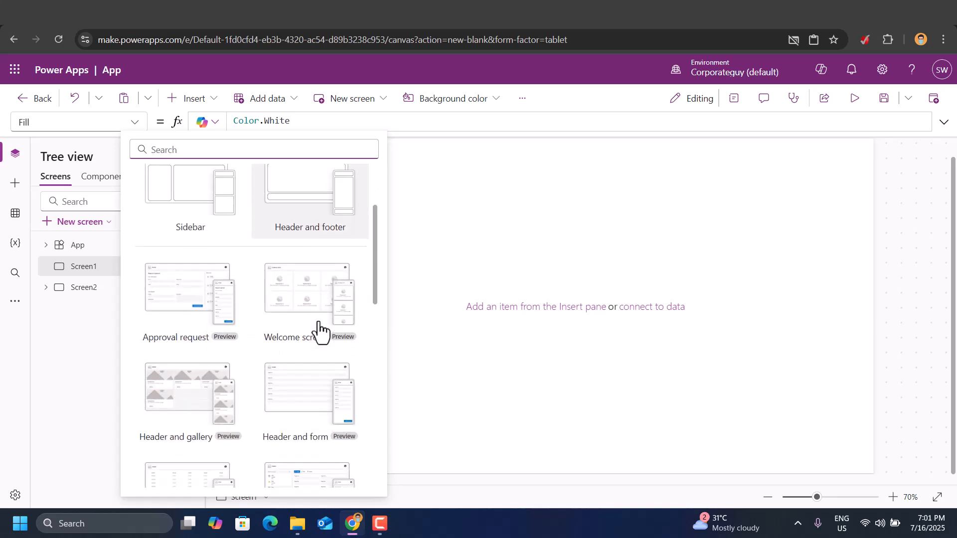
pyautogui.scroll(-3, 303, 367)
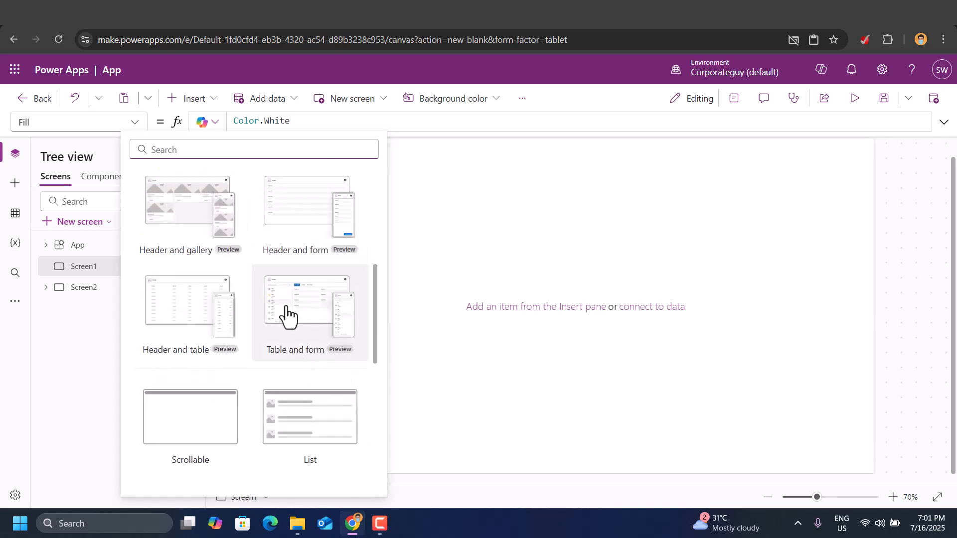
pyautogui.click(300, 210)
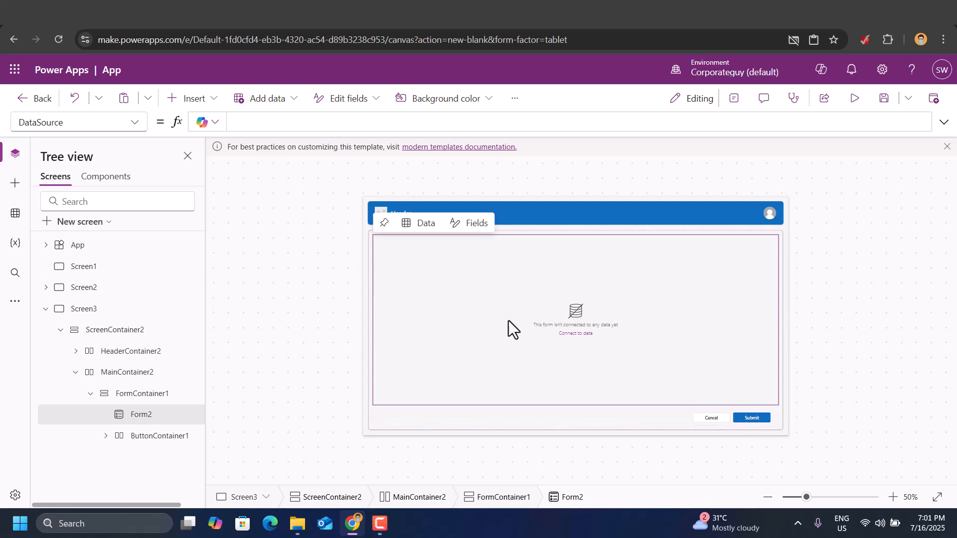
# Step: Connect the form on Screen3 to the EmployeeDatabase_PowerApps data source
pyautogui.click(334, 294)
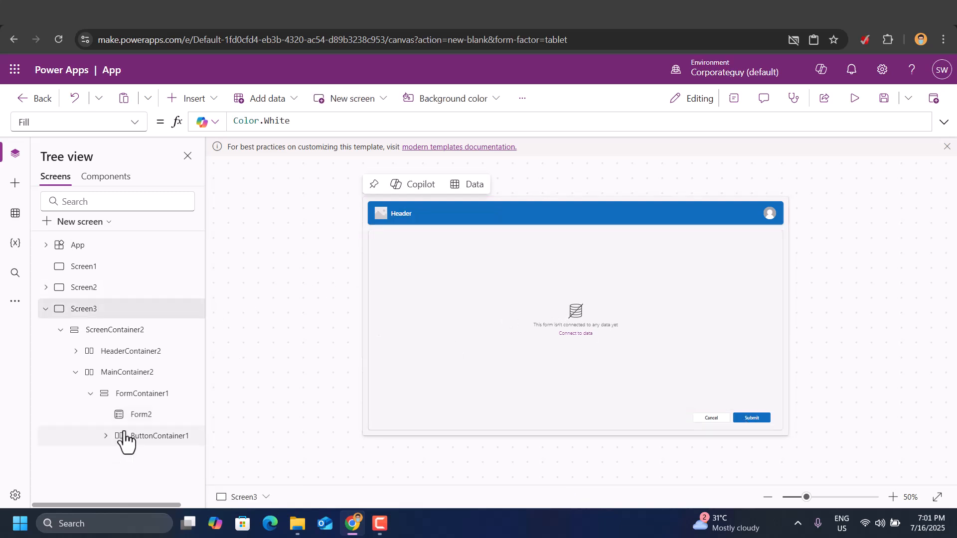
pyautogui.click(149, 415)
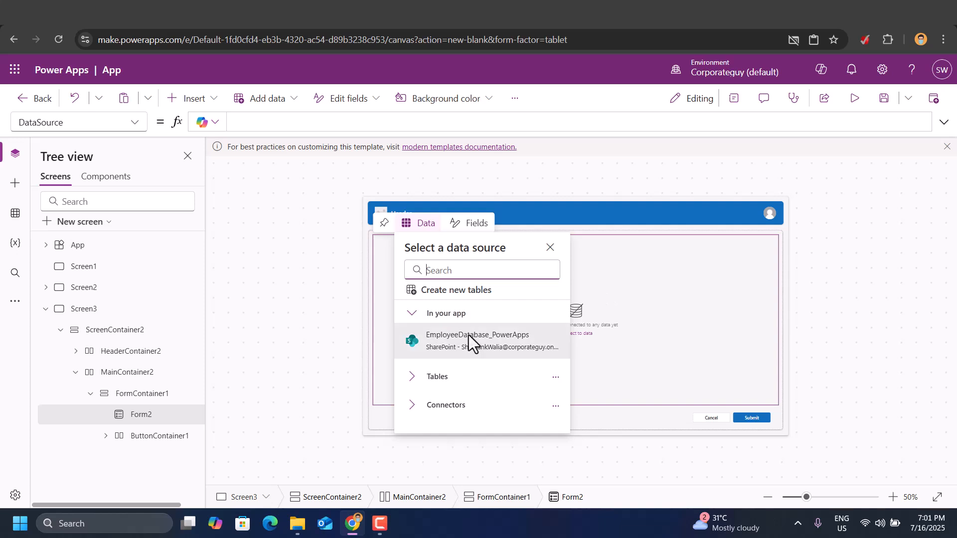
pyautogui.moveTo(459, 339)
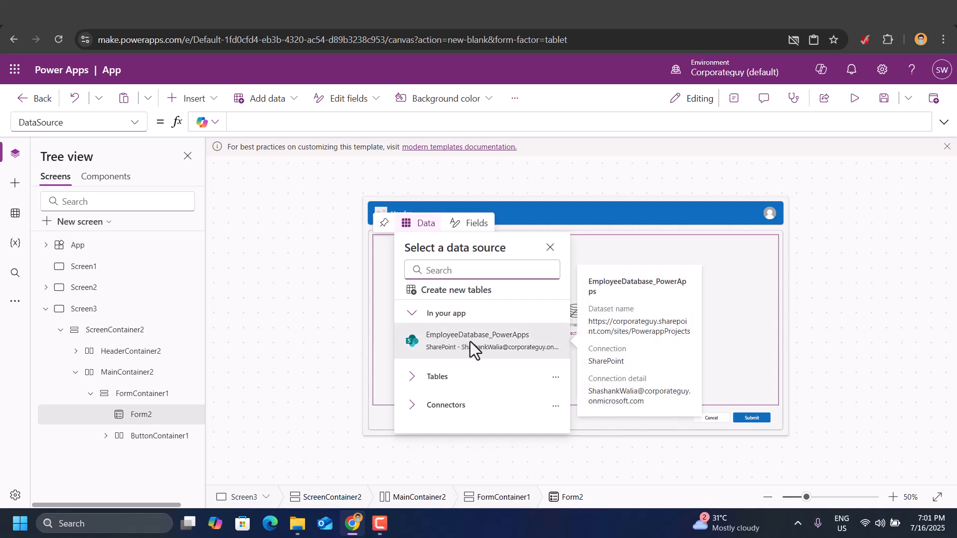
pyautogui.click(470, 342)
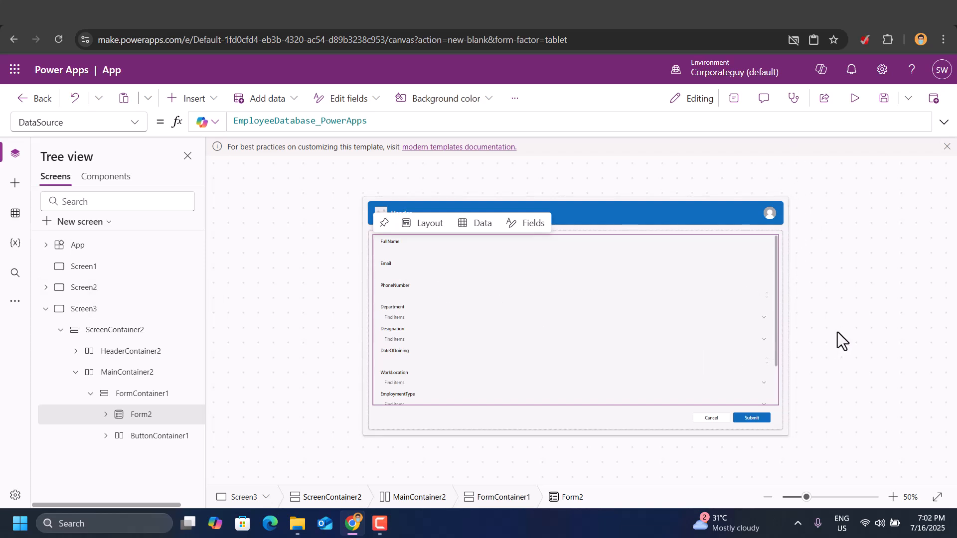
# Step: Arrange the Screen3 employee form in 4 columns
pyautogui.scroll(1, 837, 331)
pyautogui.click(630, 303)
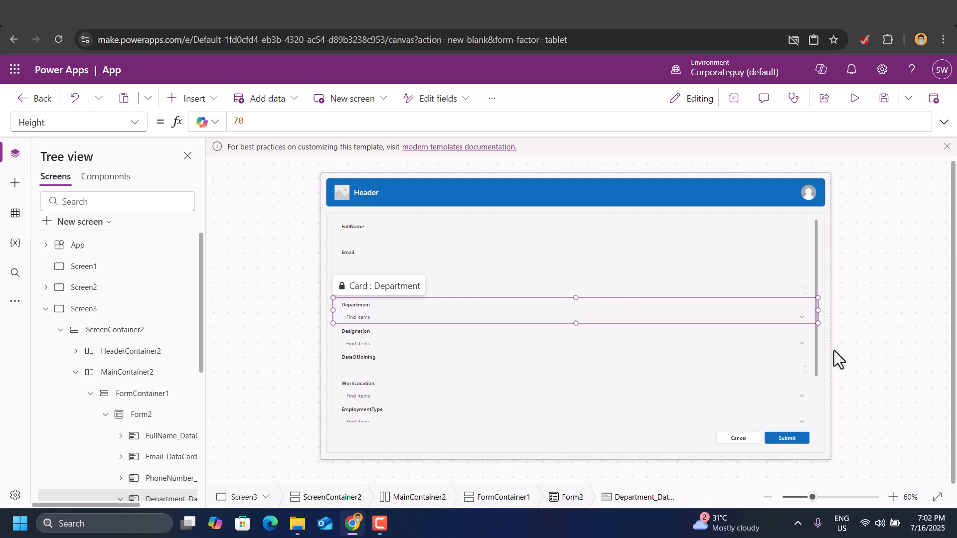
pyautogui.click(817, 343)
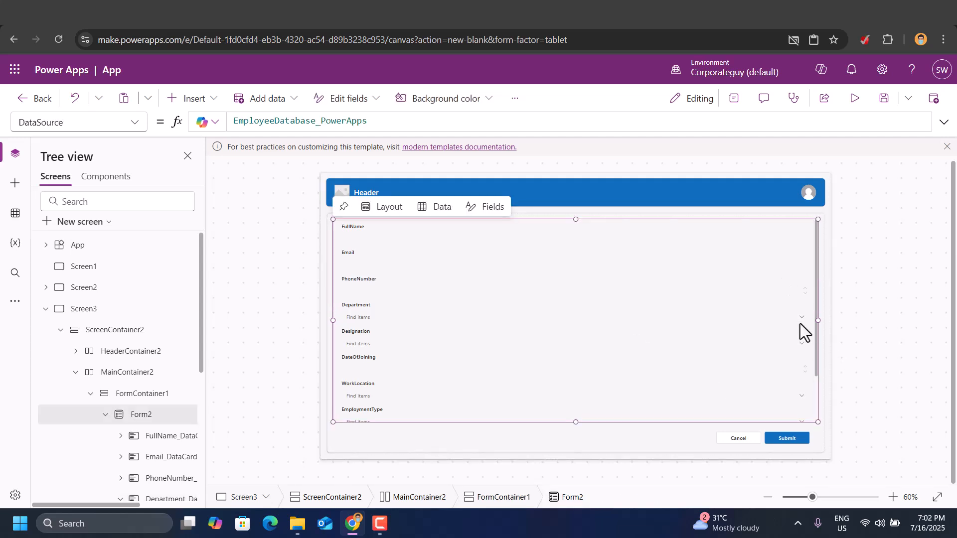
pyautogui.click(735, 106)
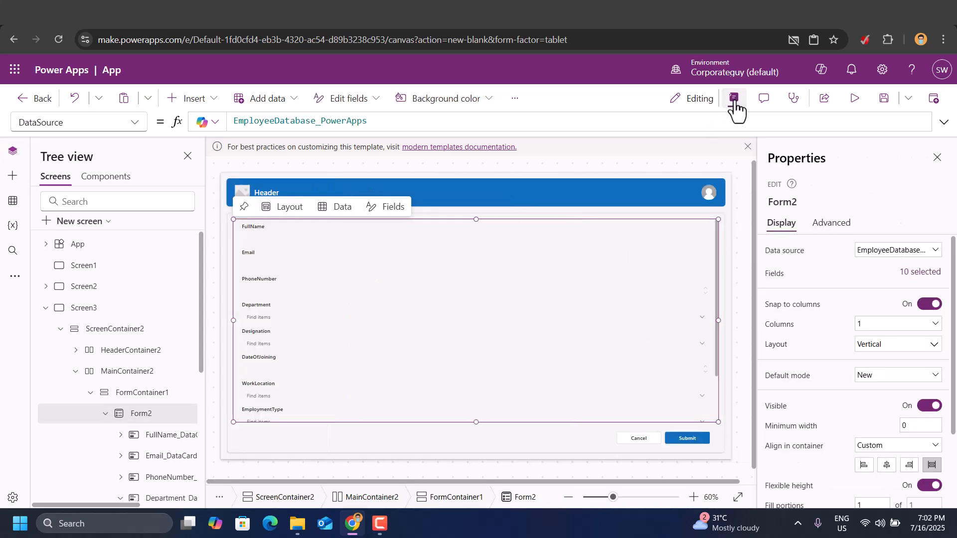
pyautogui.click(876, 329)
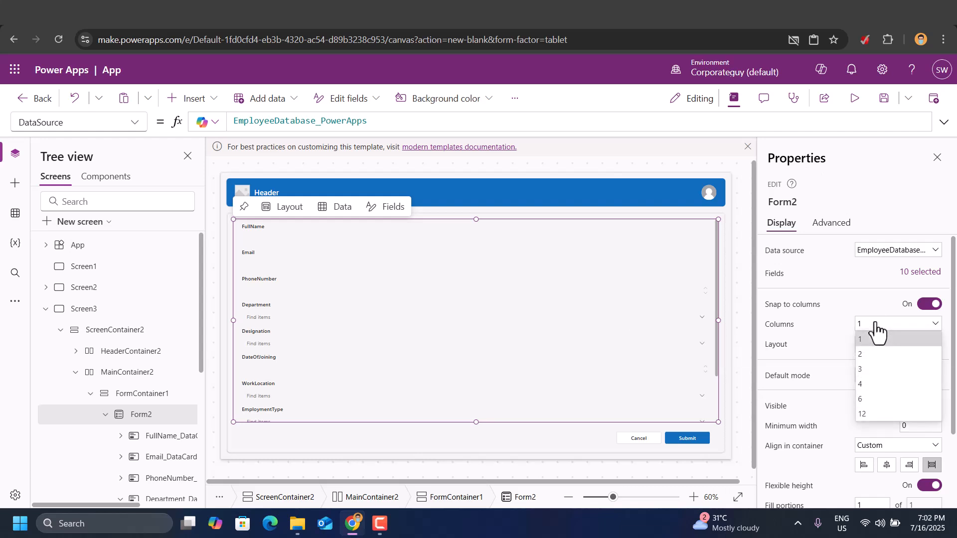
pyautogui.click(869, 384)
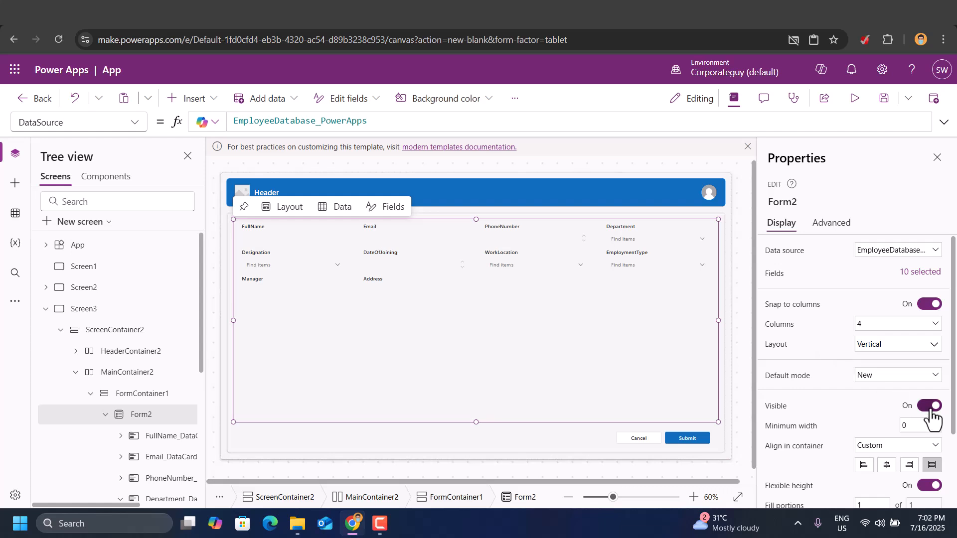
# Step: Add AadharNumber, BankAccountNumber, BankIFSC and the other missing employee fields to the Screen3 form
pyautogui.click(924, 274)
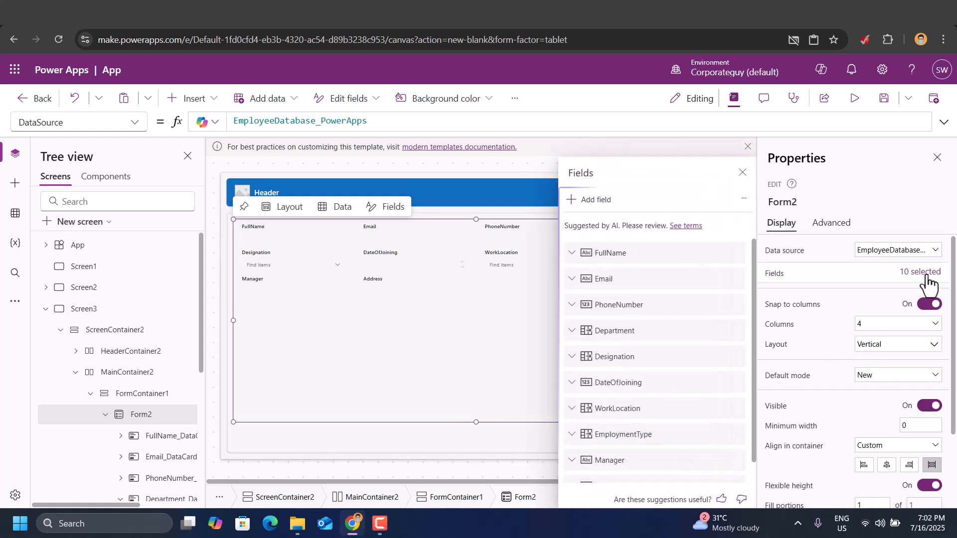
pyautogui.click(602, 200)
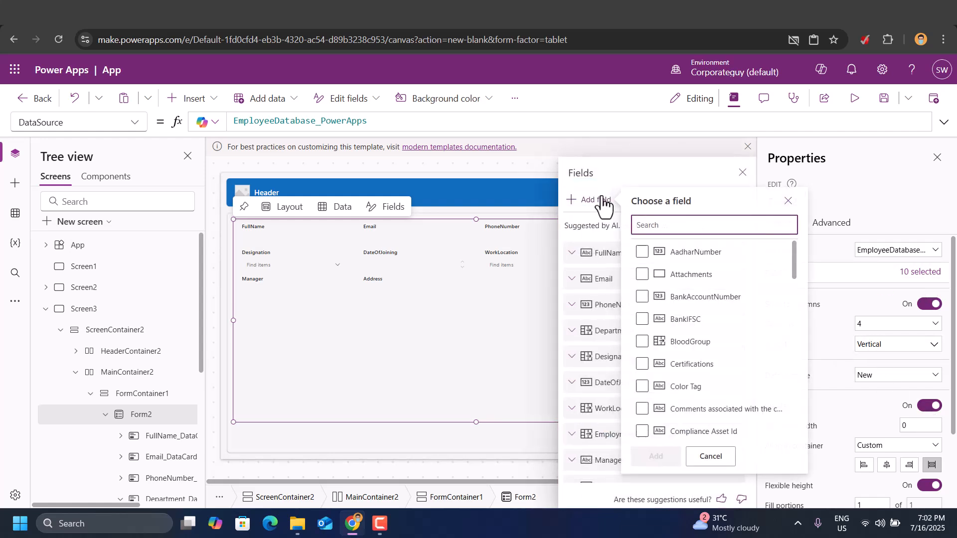
pyautogui.click(642, 253)
pyautogui.click(642, 297)
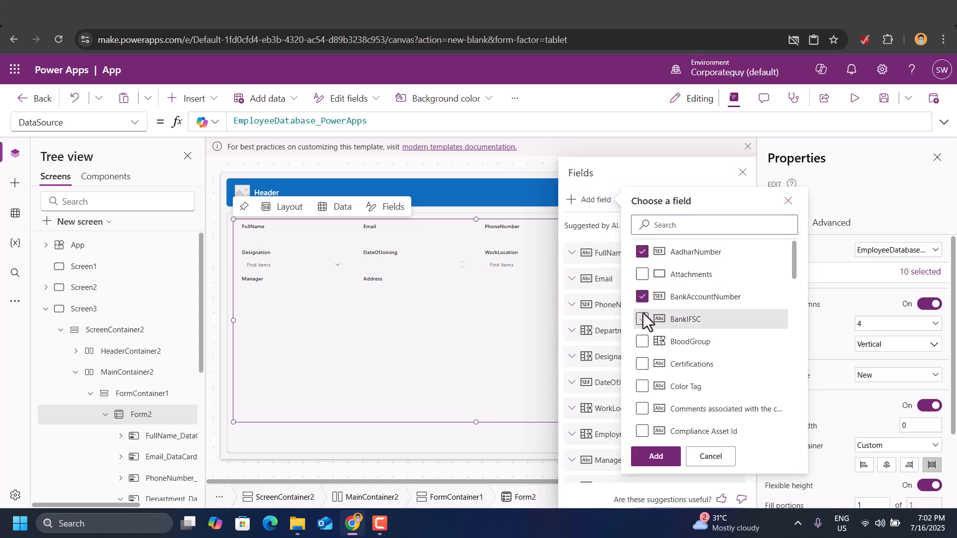
pyautogui.click(643, 319)
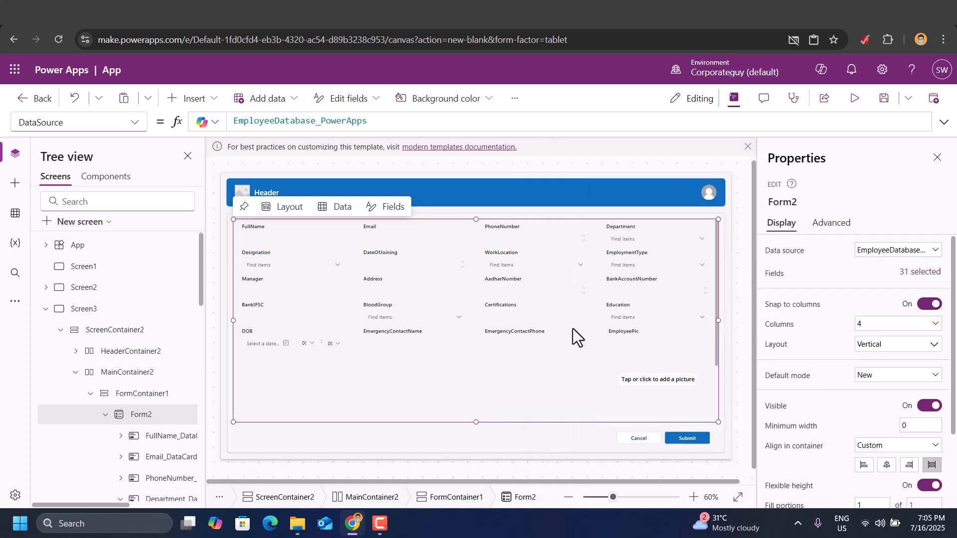
# Step: Move the EmployeePic card to the first position in the Screen3 form, before FullName, and close the properties
pyautogui.scroll(-3, 594, 339)
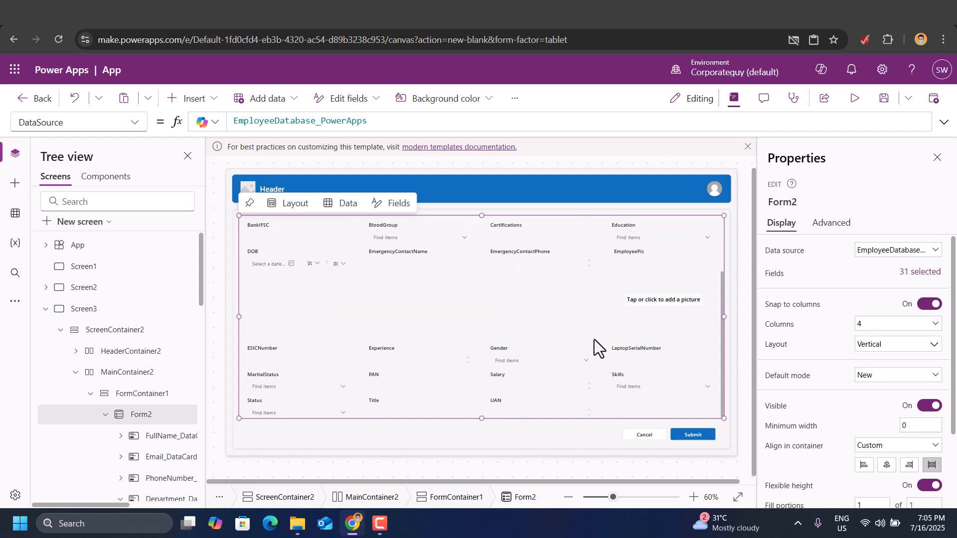
pyautogui.click(649, 283)
pyautogui.scroll(3, 634, 273)
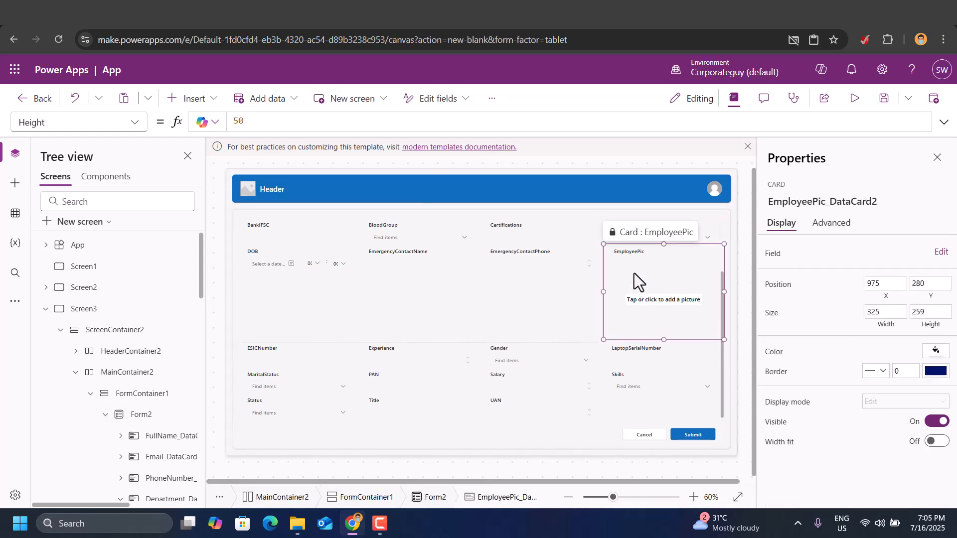
pyautogui.scroll(2, 634, 273)
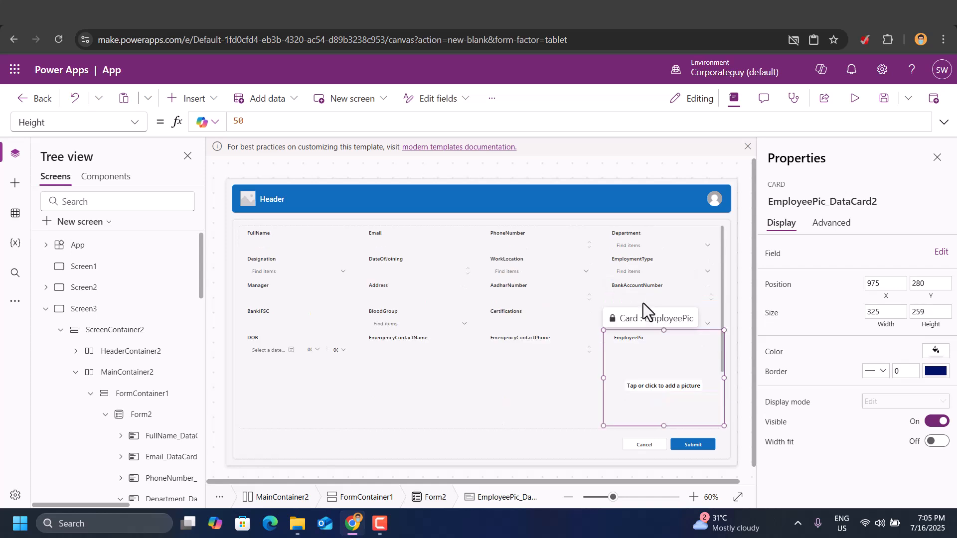
pyautogui.moveTo(648, 321); pyautogui.dragTo(257, 242)
pyautogui.moveTo(650, 318); pyautogui.dragTo(243, 240)
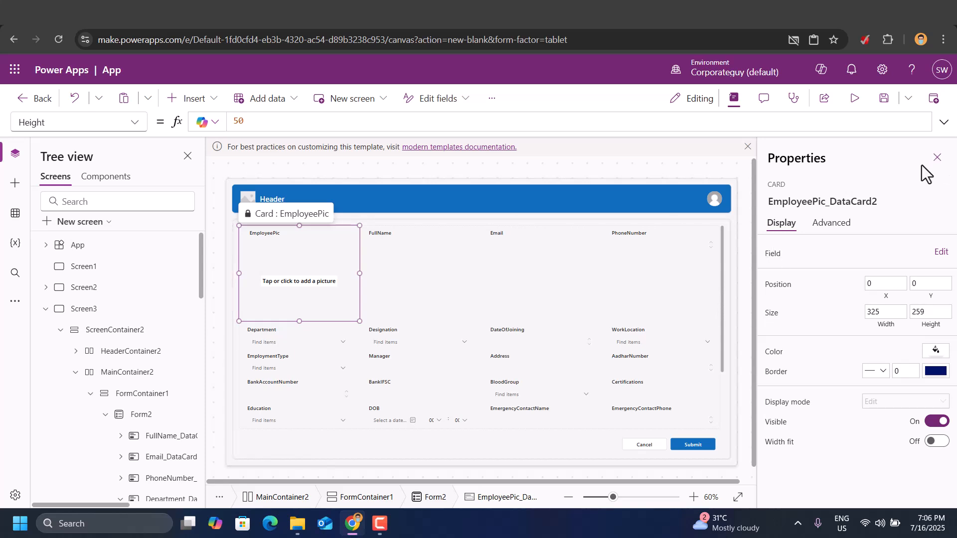
pyautogui.click(936, 157)
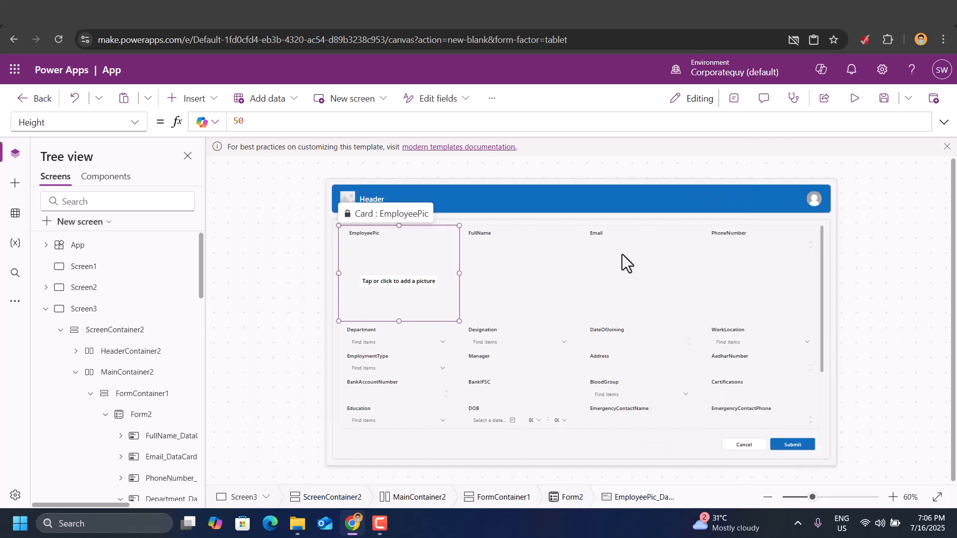
# Step: Preview Screen3 and try the FullName, Email, PhoneNumber, Department, Designation, DateOfJoining and WorkLocation fields
pyautogui.click(852, 100)
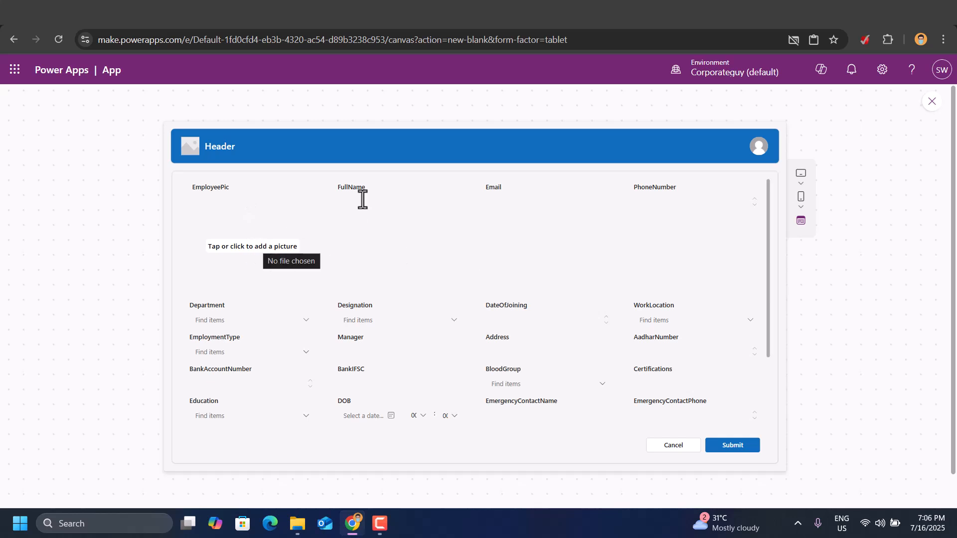
pyautogui.click(377, 202)
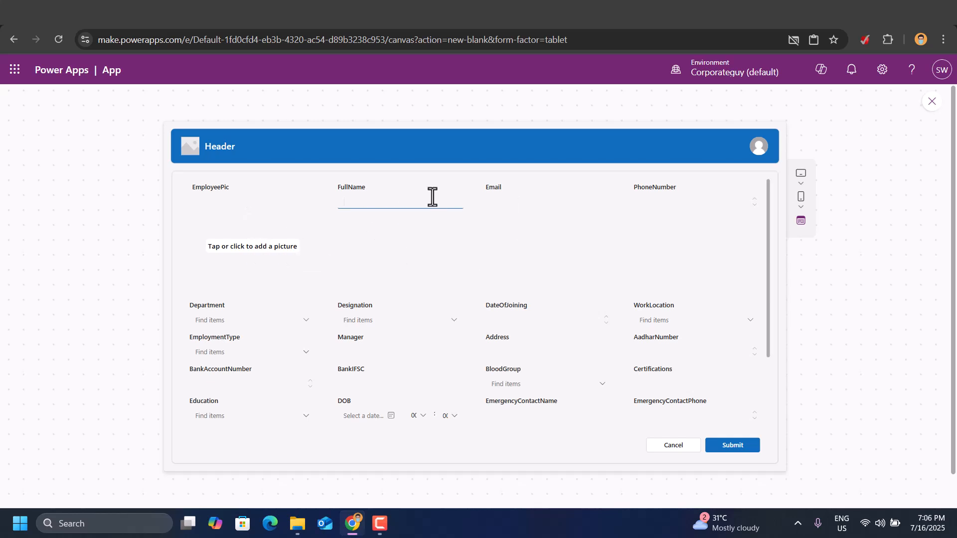
pyautogui.click(533, 202)
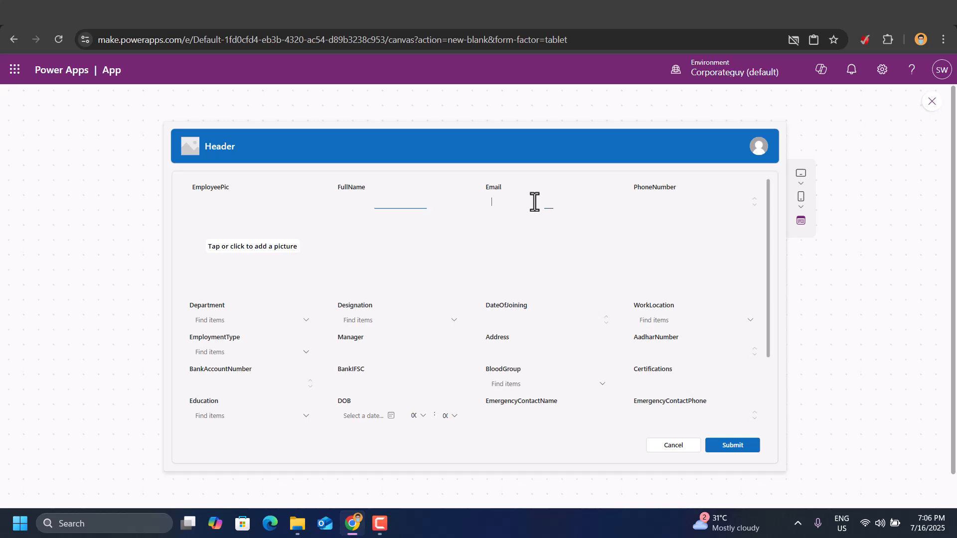
pyautogui.click(715, 202)
pyautogui.click(221, 319)
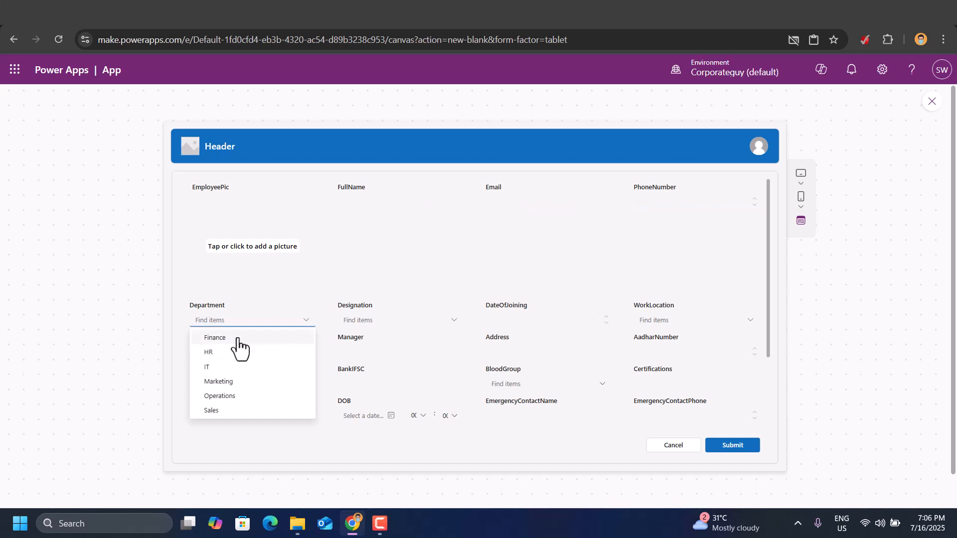
pyautogui.click(381, 323)
pyautogui.click(508, 319)
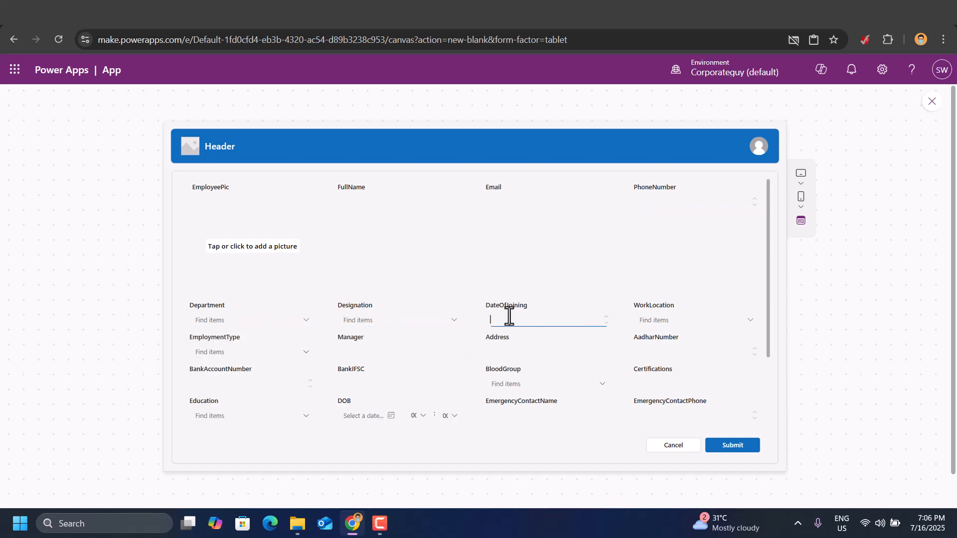
pyautogui.click(684, 318)
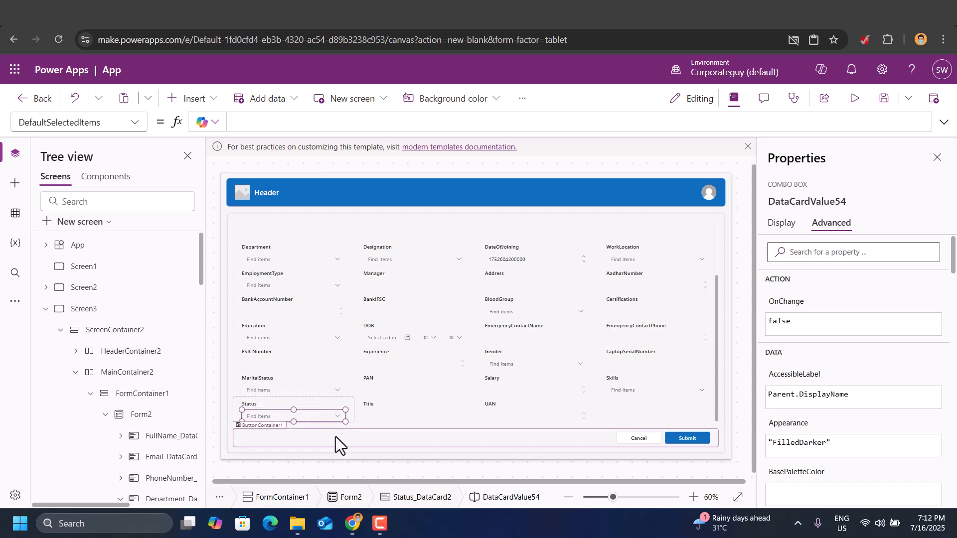
# Step: Set the DefaultSelectedItems of the Status combo box in the Screen3 form to ["Active"]
pyautogui.click(319, 432)
pyautogui.click(301, 402)
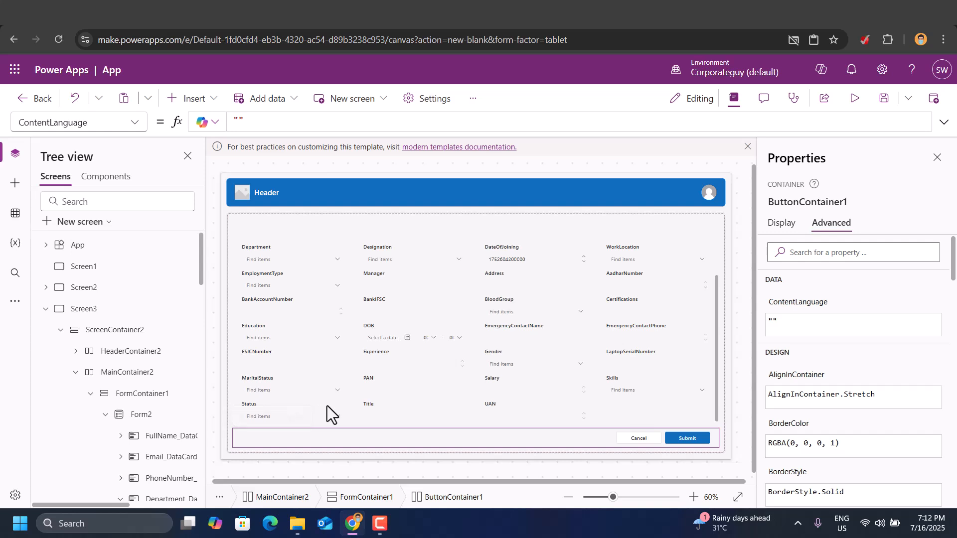
pyautogui.click(260, 417)
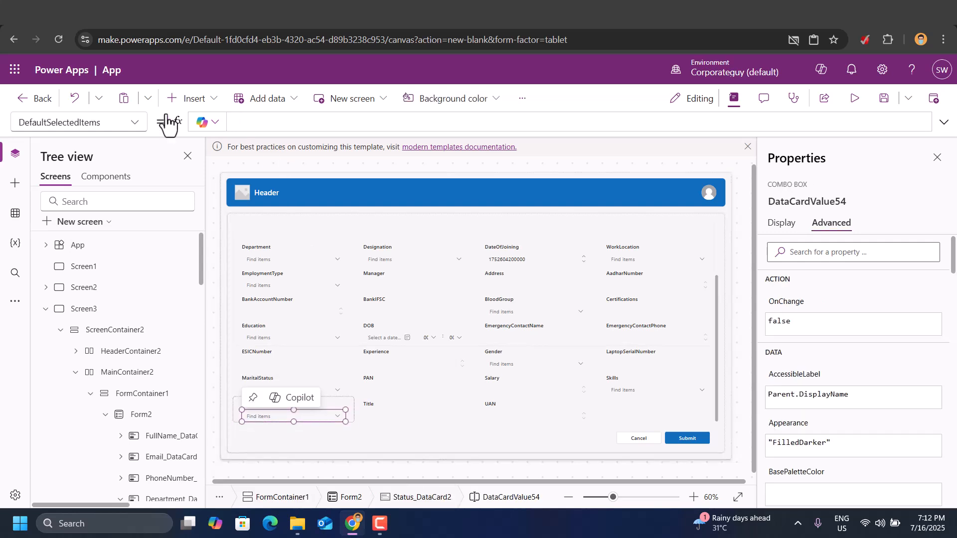
pyautogui.click(260, 120)
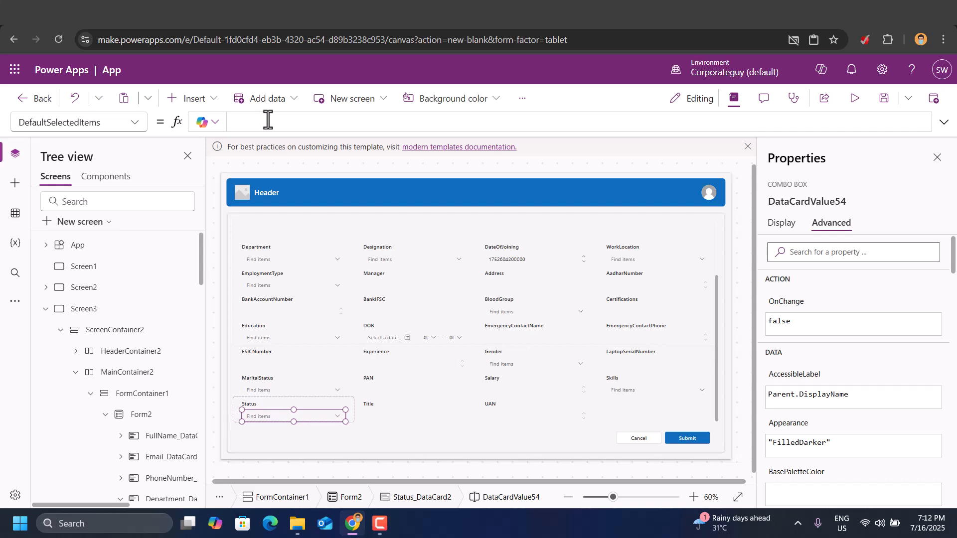
pyautogui.write('[')
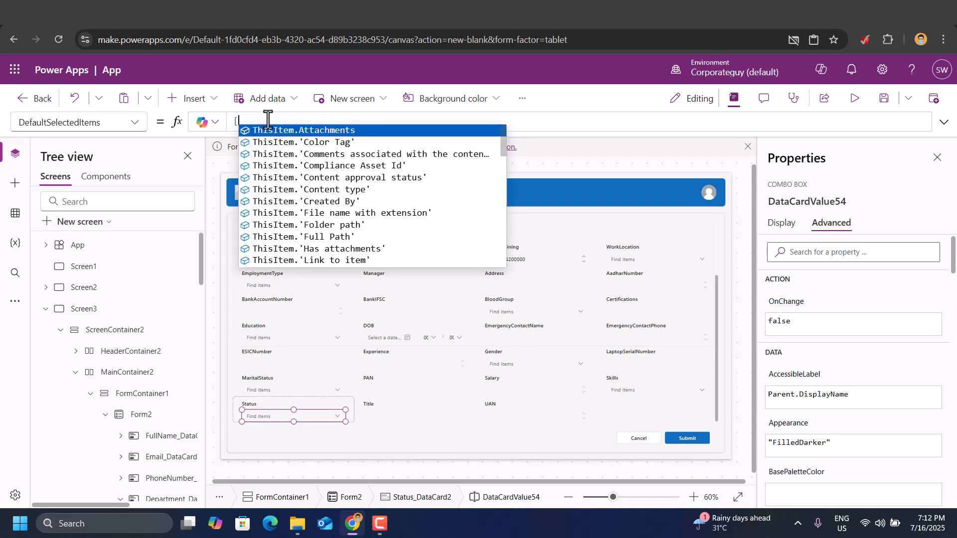
pyautogui.write('"')
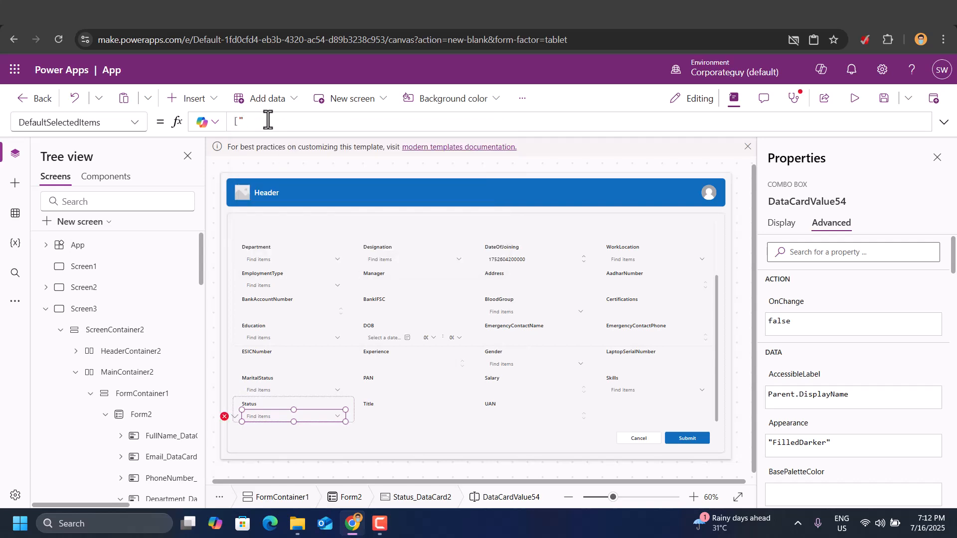
pyautogui.write('Active"]')
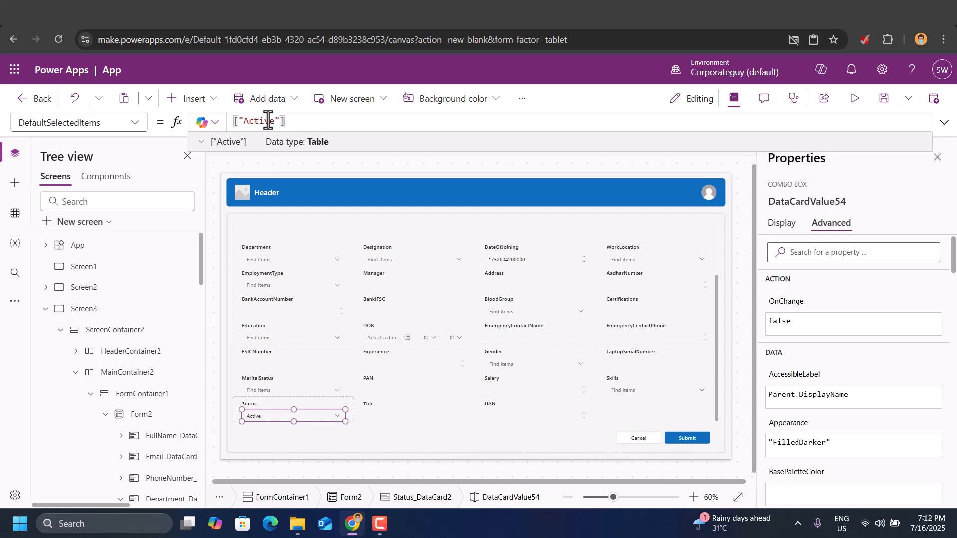
pyautogui.click(267, 418)
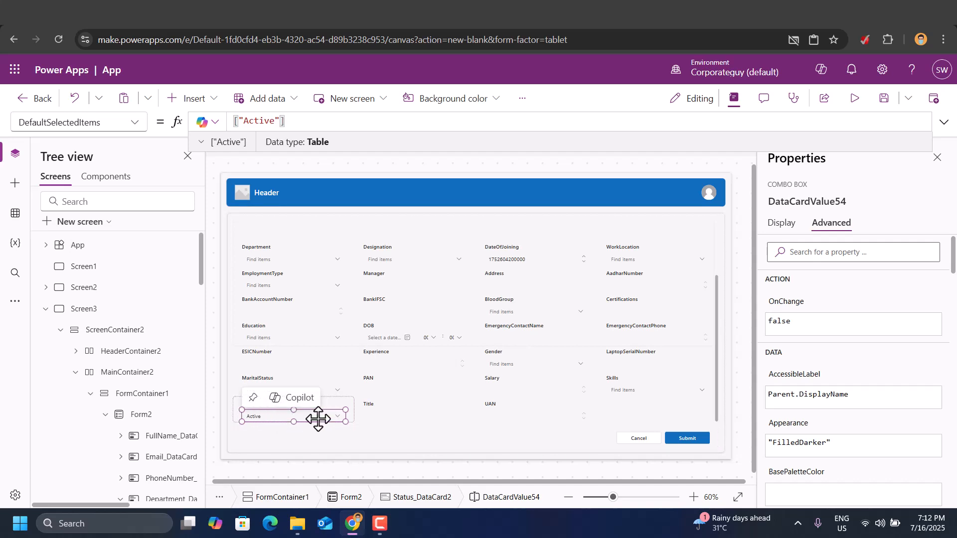
# Step: Preview Screen3 to check the default value of the Status field, and exit the preview
pyautogui.click(855, 102)
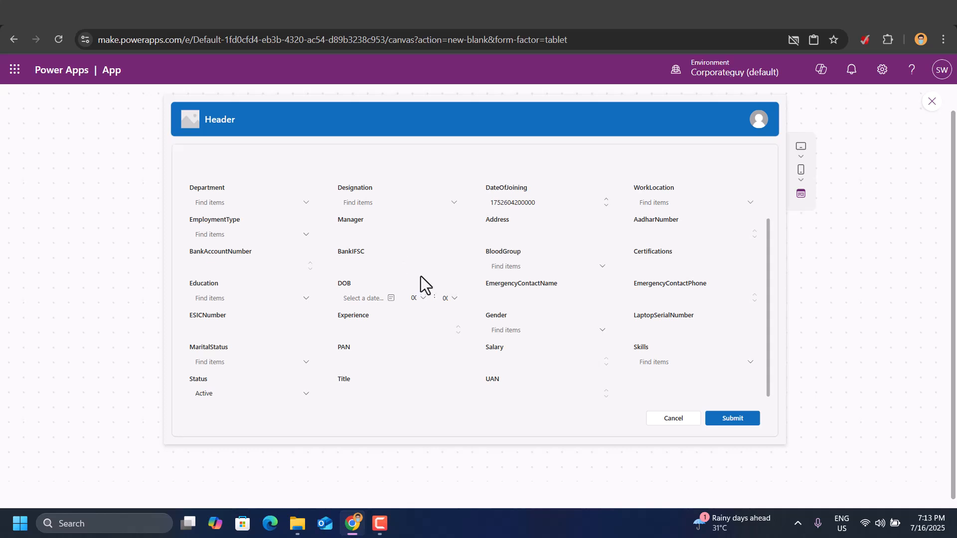
pyautogui.scroll(5, 420, 276)
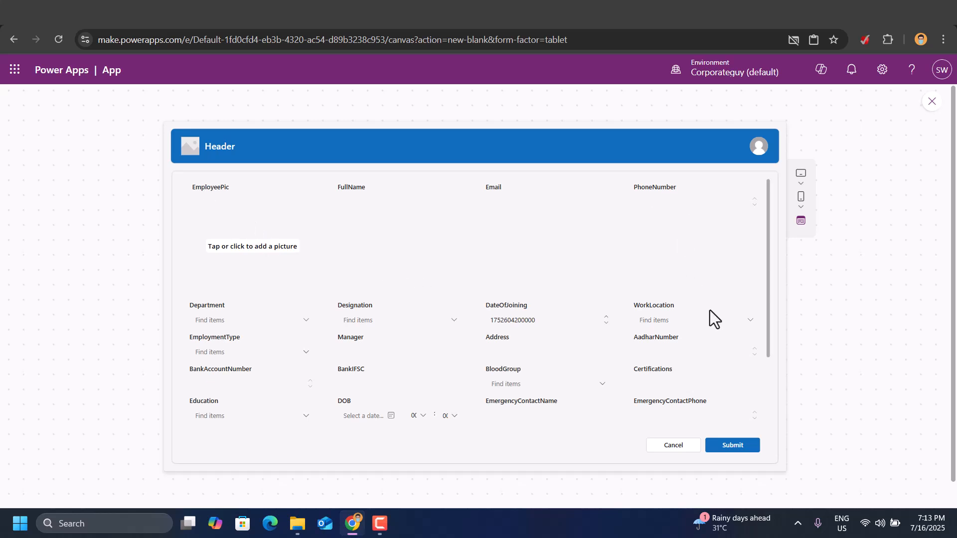
pyautogui.click(931, 102)
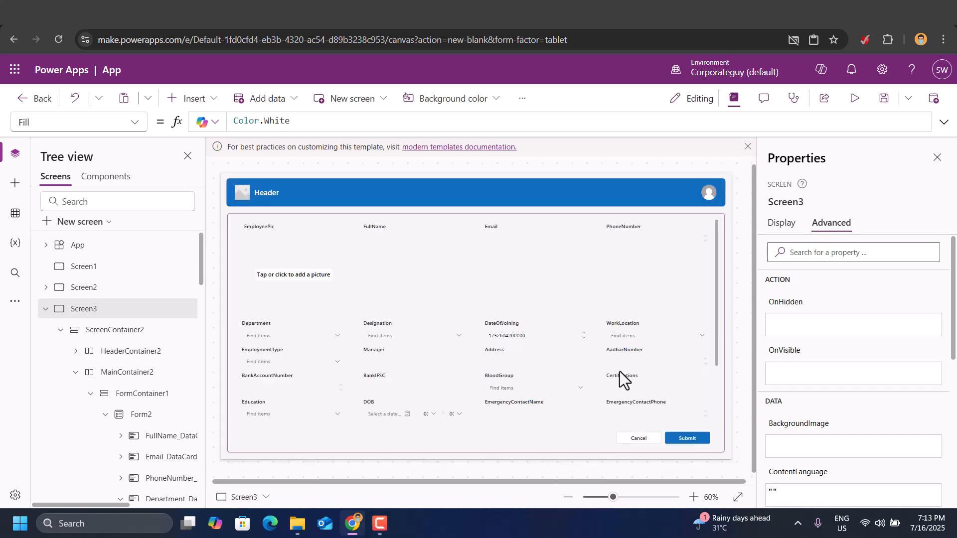
# Step: Examine the OnSelect formulas of the Submit and Cancel buttons in the expanded formula bar
pyautogui.click(687, 440)
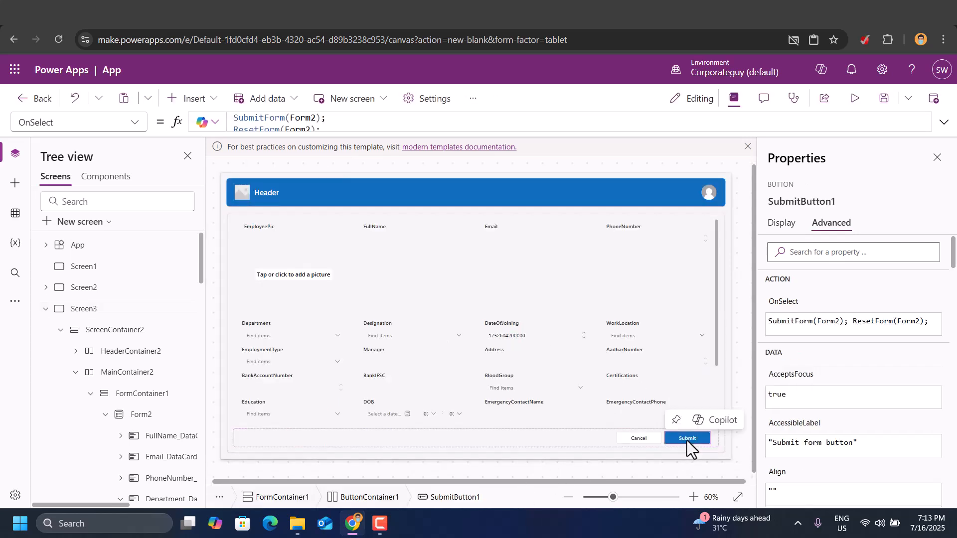
pyautogui.click(945, 125)
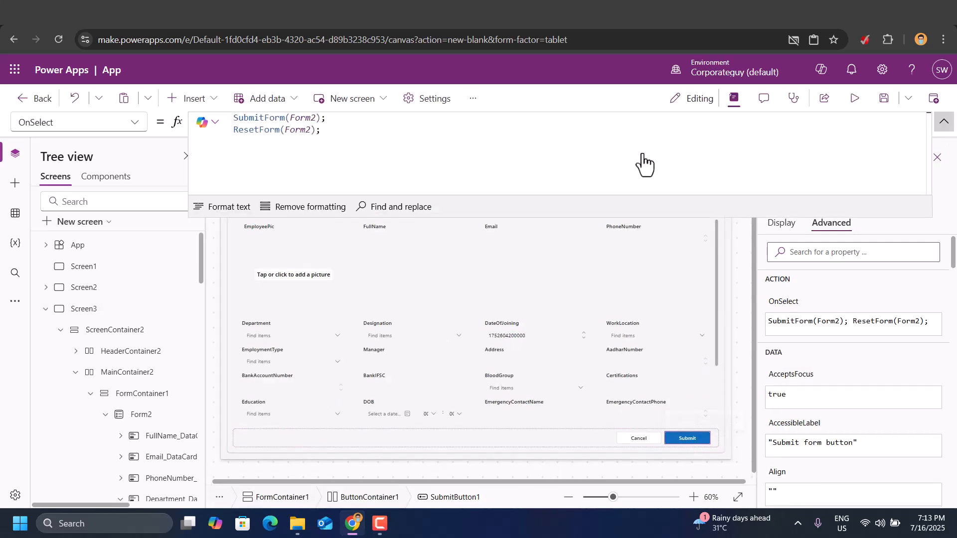
pyautogui.click(338, 134)
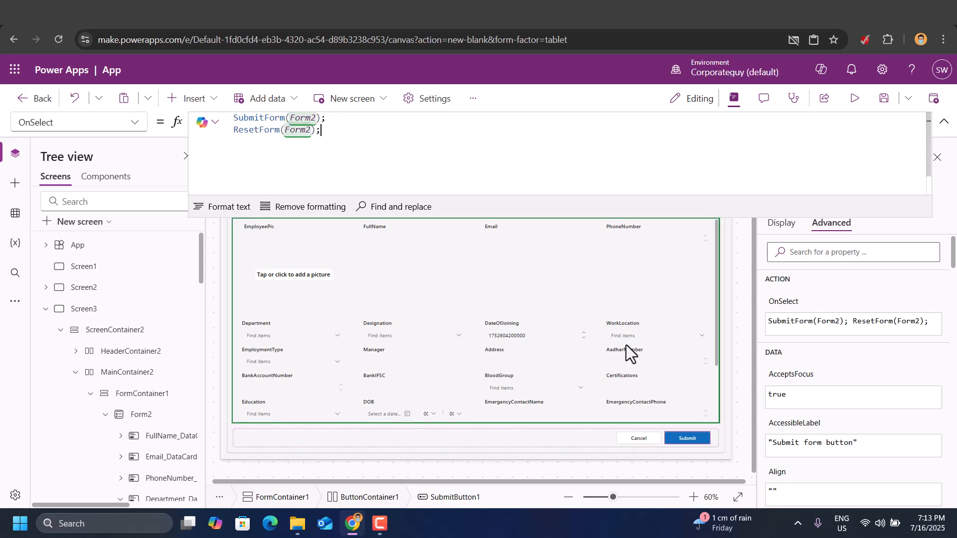
pyautogui.click(640, 439)
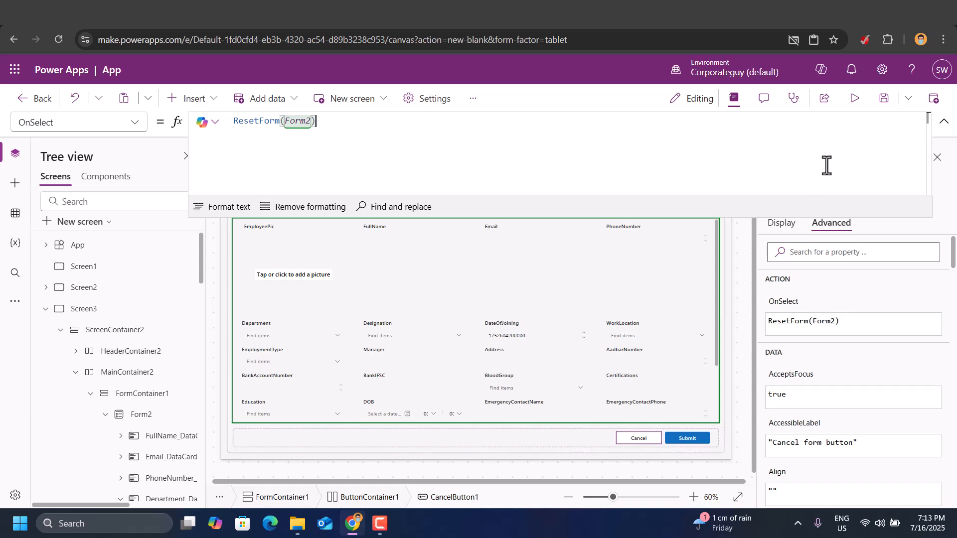
# Step: Preview Screen3 and add a picture file to the EmployeePic field
pyautogui.click(855, 102)
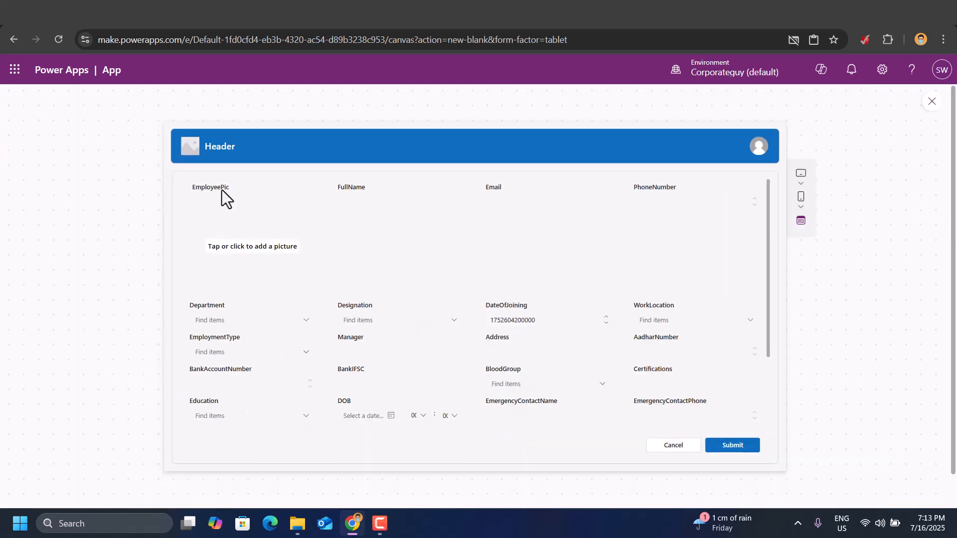
pyautogui.click(249, 243)
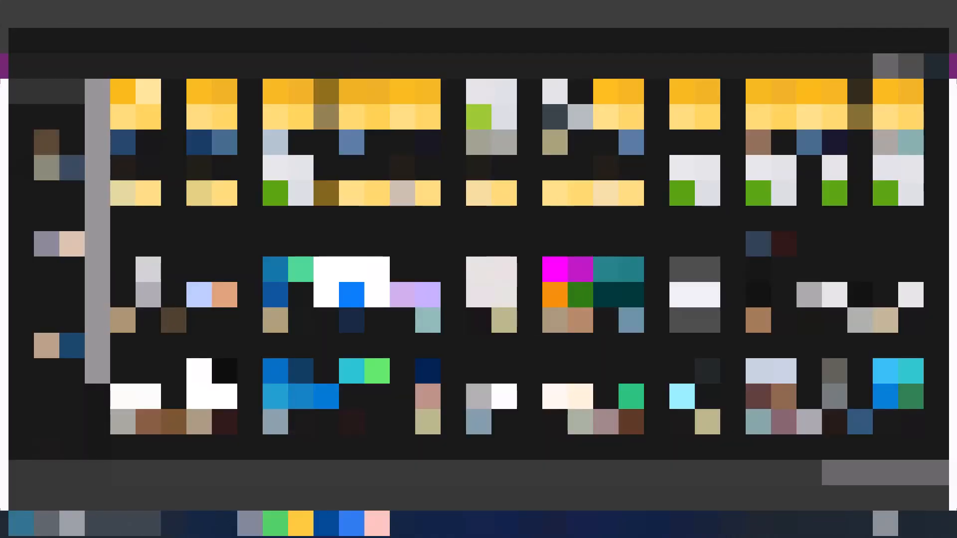
pyautogui.click(695, 406)
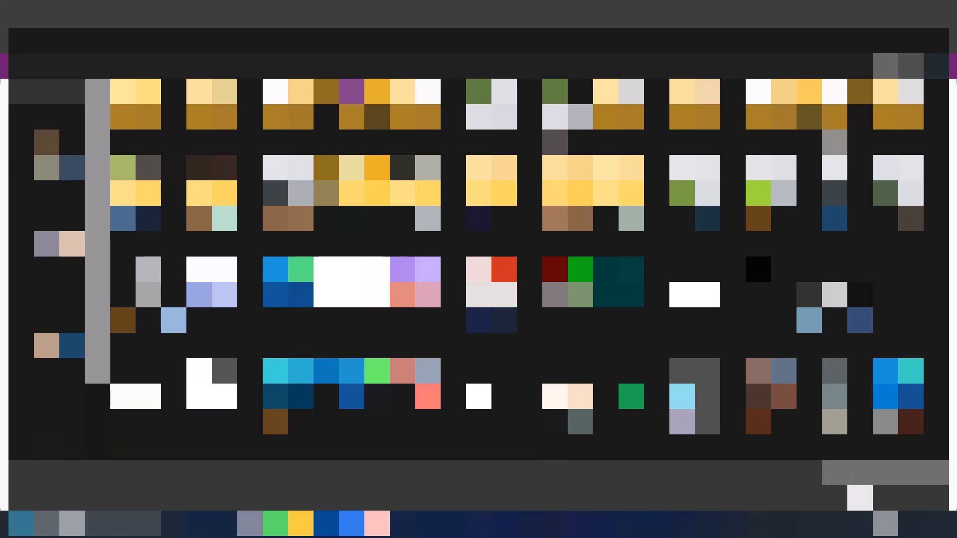
pyautogui.click(859, 498)
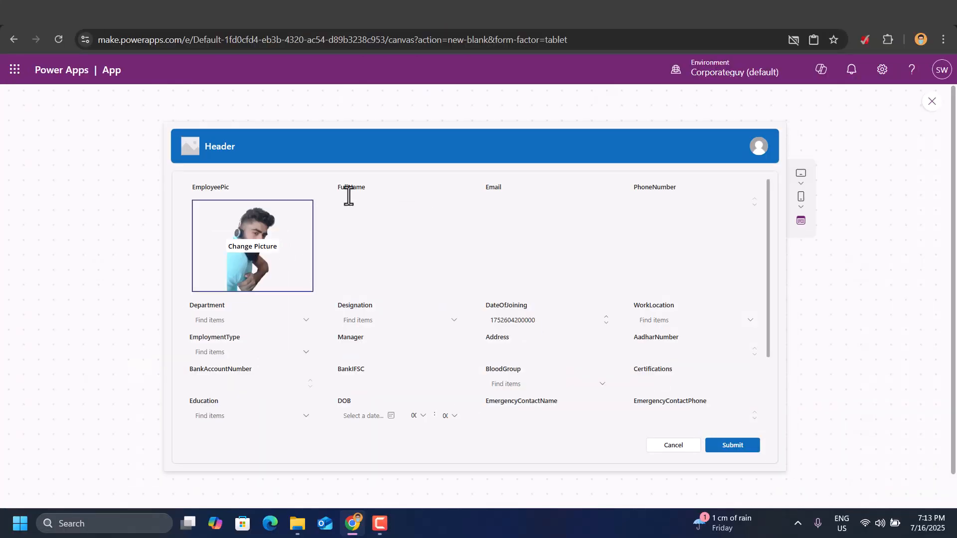
# Step: Enter "Test" as FullName and "test" as Email, and try "test" in the PhoneNumber field
pyautogui.click(361, 202)
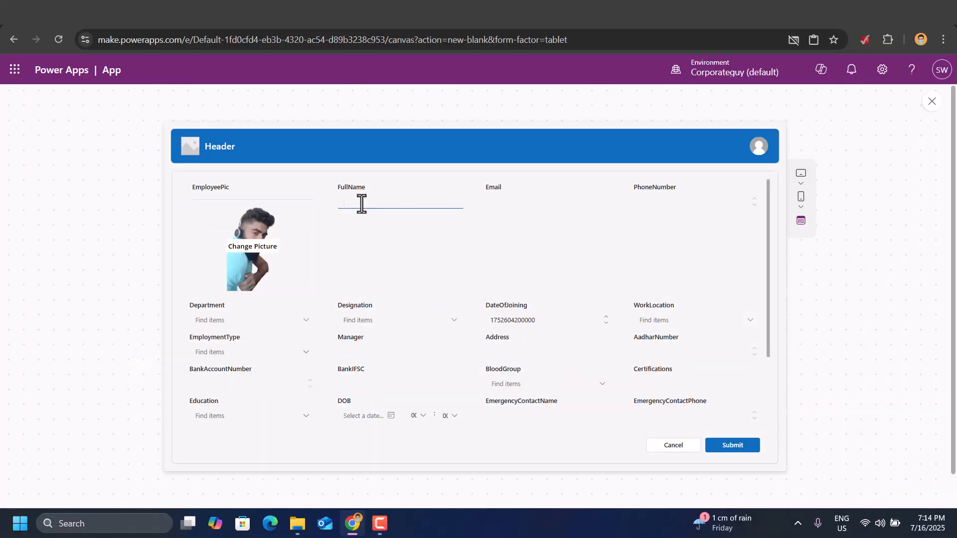
pyautogui.write('Test')
pyautogui.press('Tab')
pyautogui.write('test')
pyautogui.press('Tab')
pyautogui.write('test')
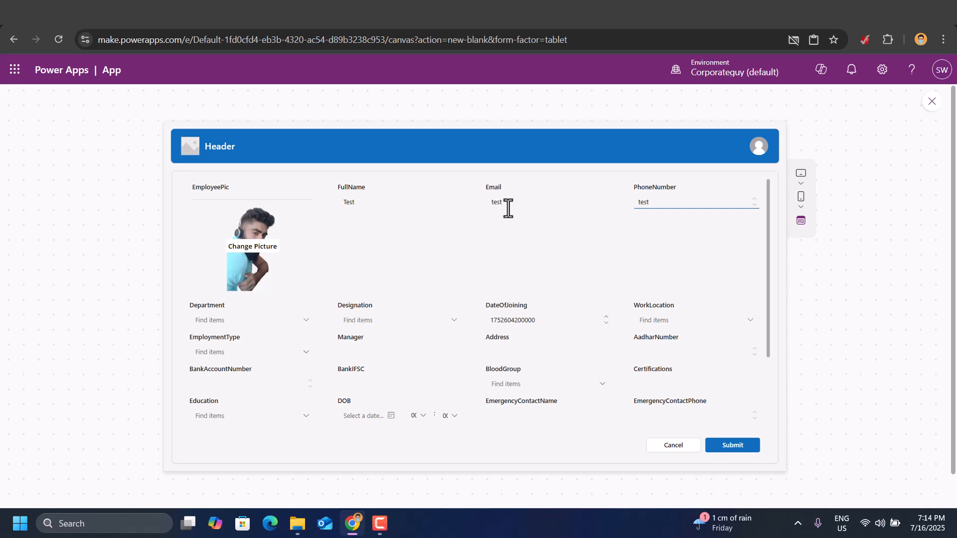
pyautogui.click(509, 202)
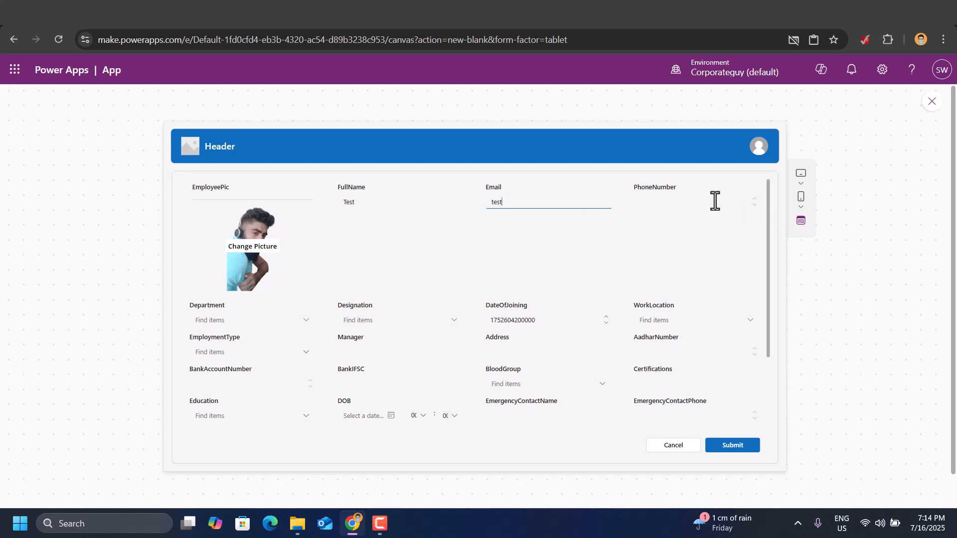
pyautogui.click(714, 201)
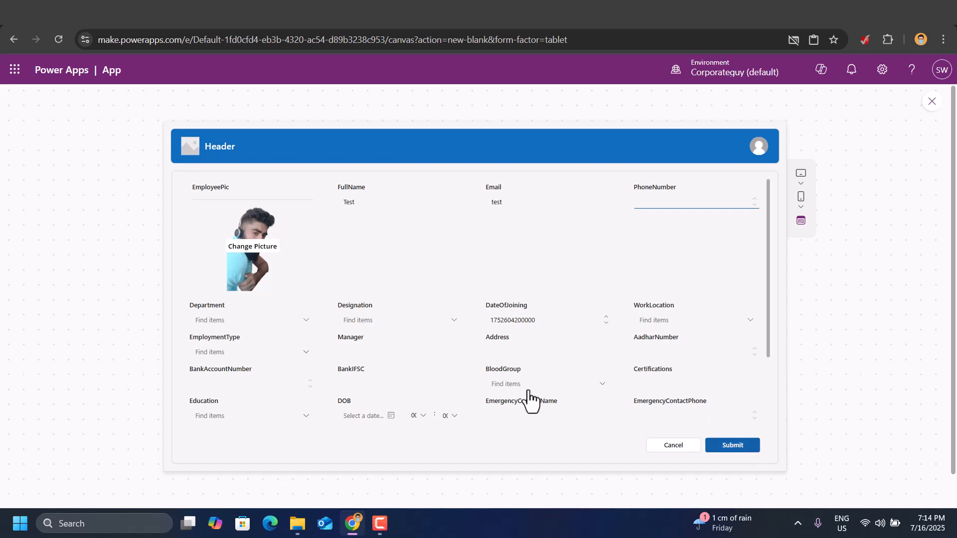
# Step: Look over the lower part of the previewed form, exit the preview and collapse the formula bar
pyautogui.scroll(-2, 428, 349)
pyautogui.scroll(-1, 427, 342)
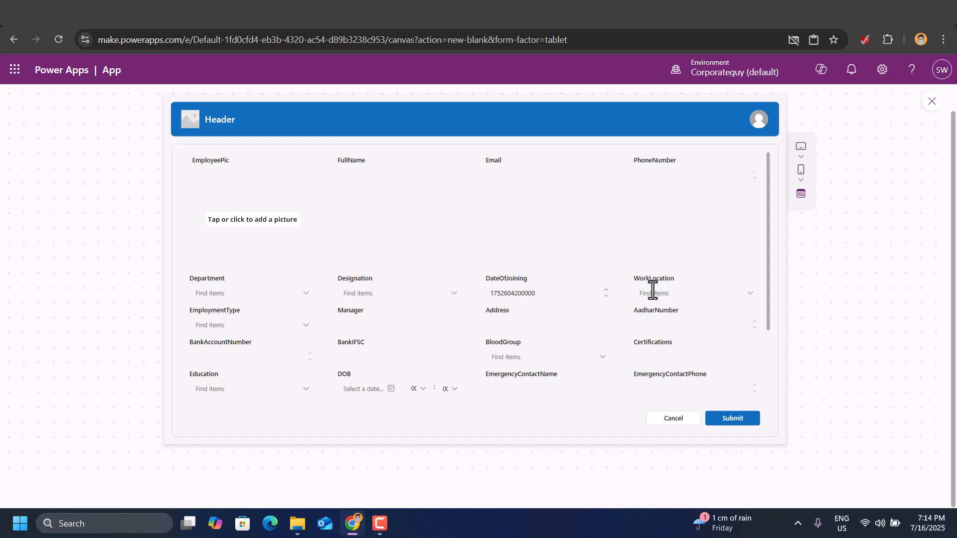
pyautogui.click(932, 102)
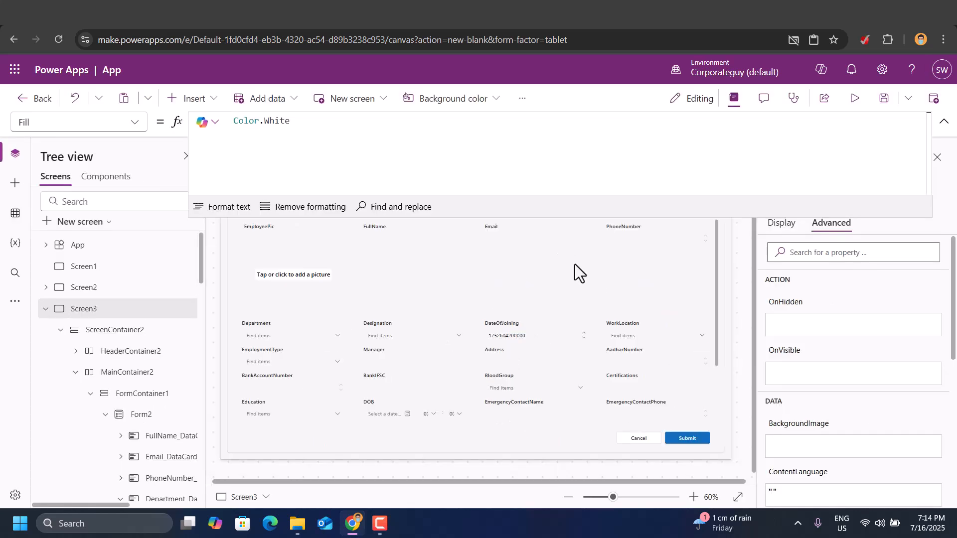
pyautogui.click(943, 121)
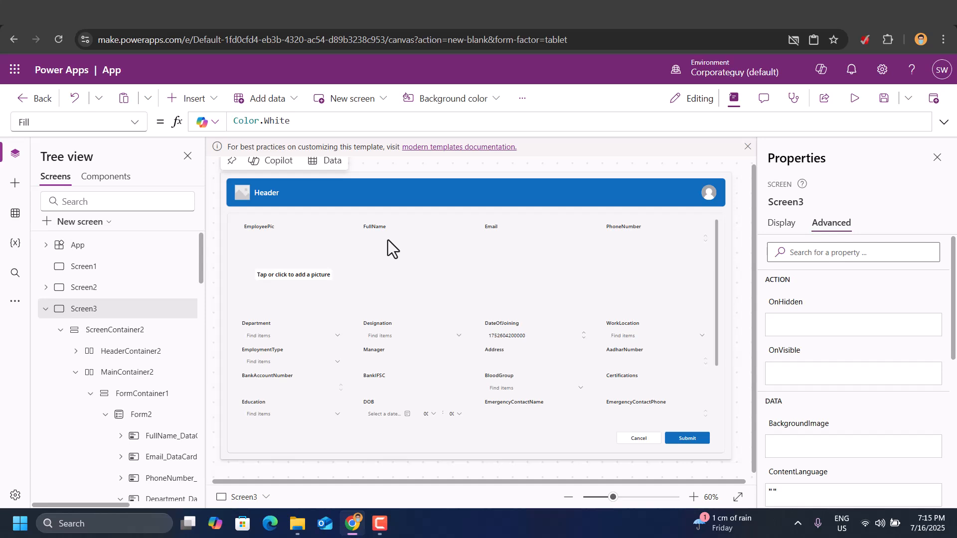
# Step: Unlock the FullName card in the Screen3 form and set its Required property to true
pyautogui.click(404, 234)
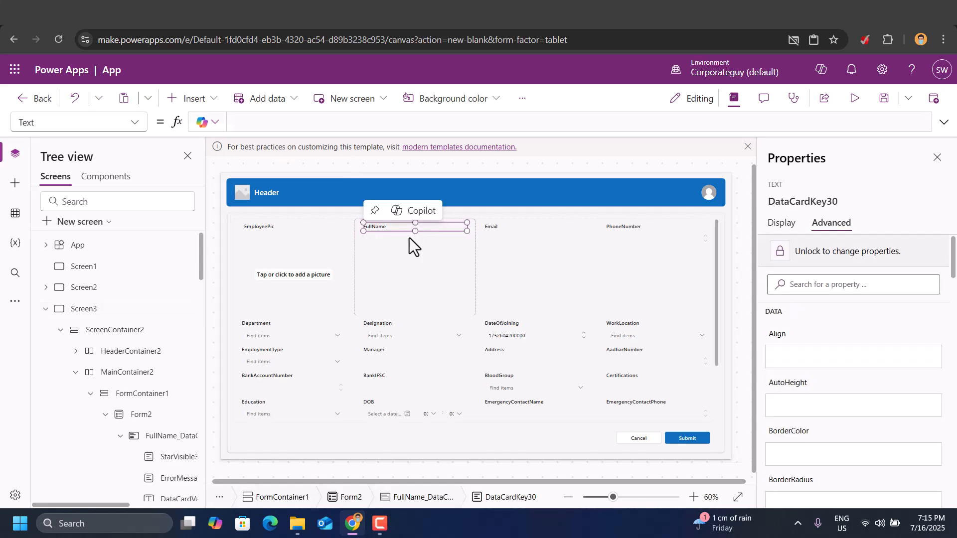
pyautogui.click(409, 240)
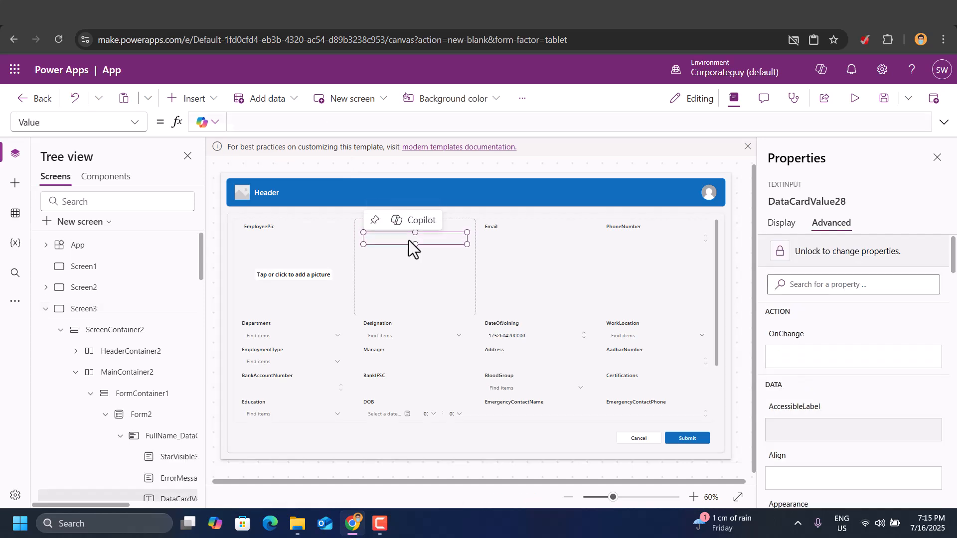
pyautogui.click(448, 269)
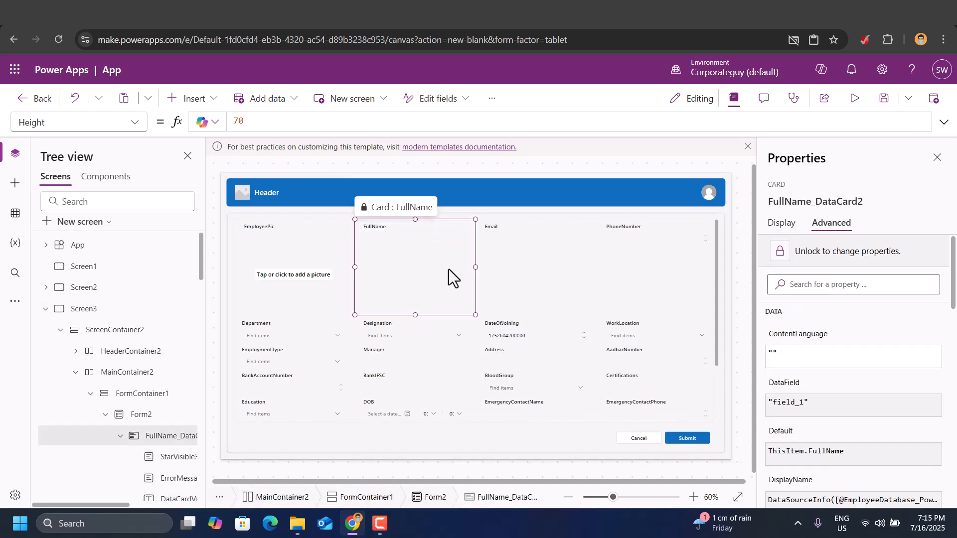
pyautogui.click(133, 126)
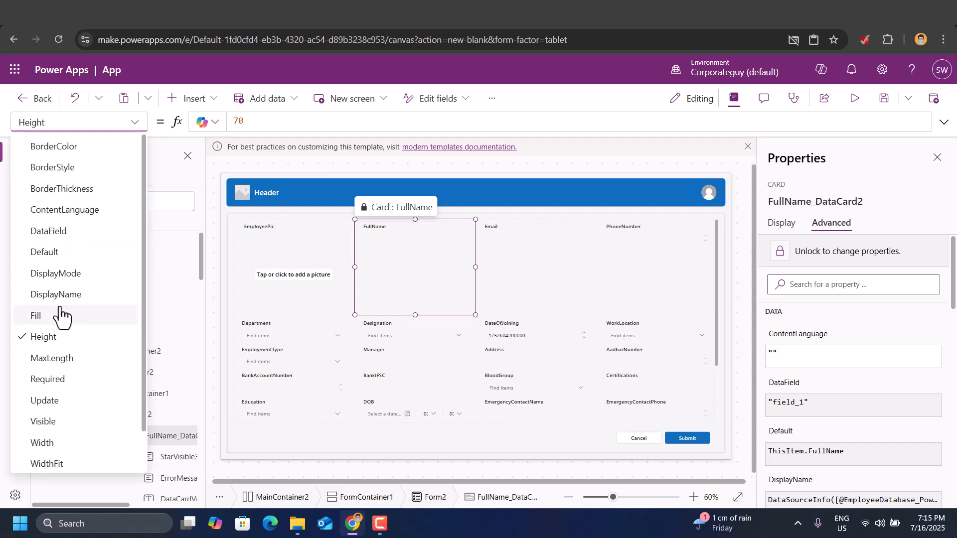
pyautogui.scroll(-1, 62, 316)
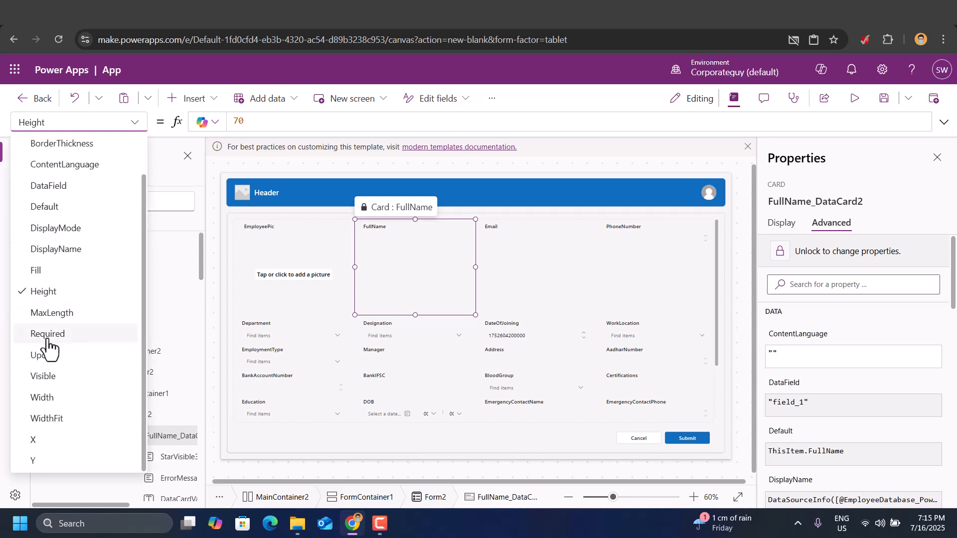
pyautogui.click(48, 336)
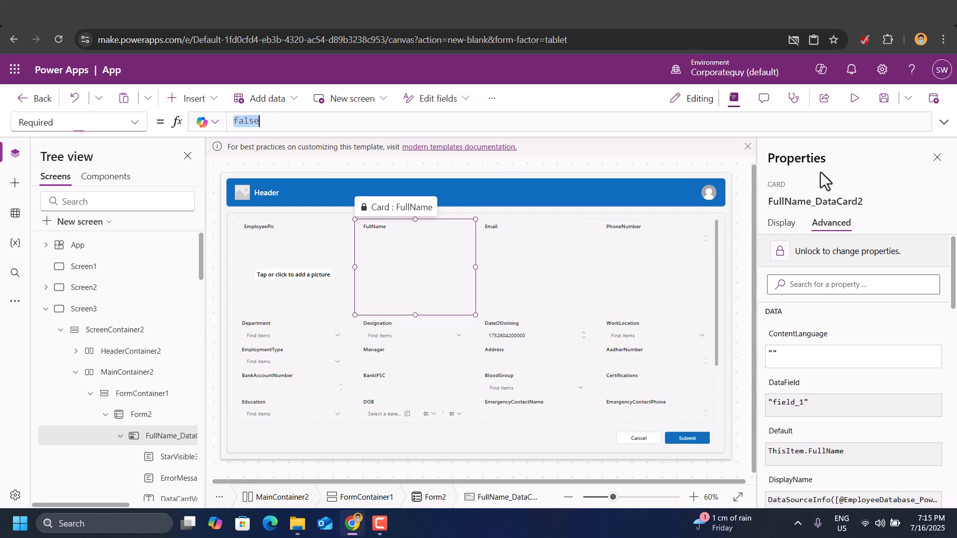
pyautogui.click(850, 257)
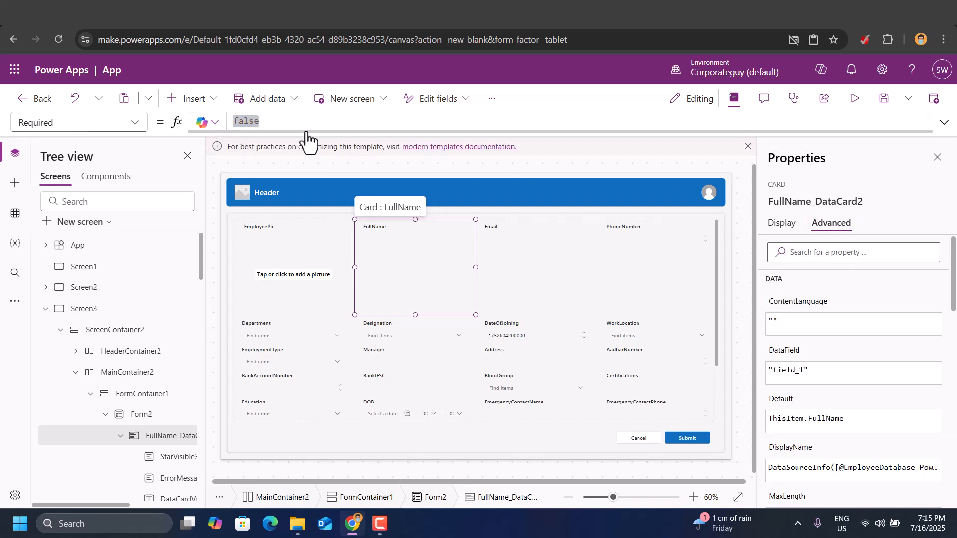
pyautogui.click(281, 122)
pyautogui.press('BackSpace')
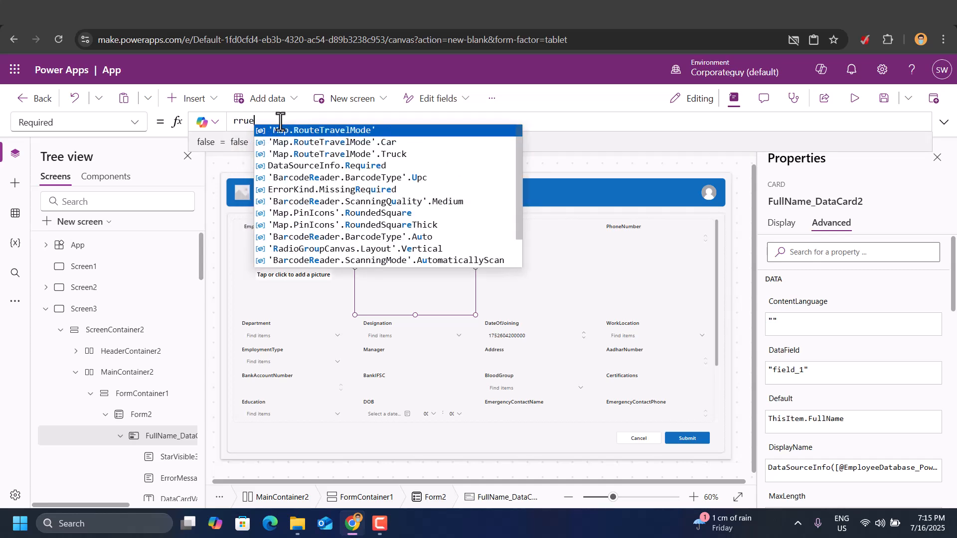
pyautogui.write('t')
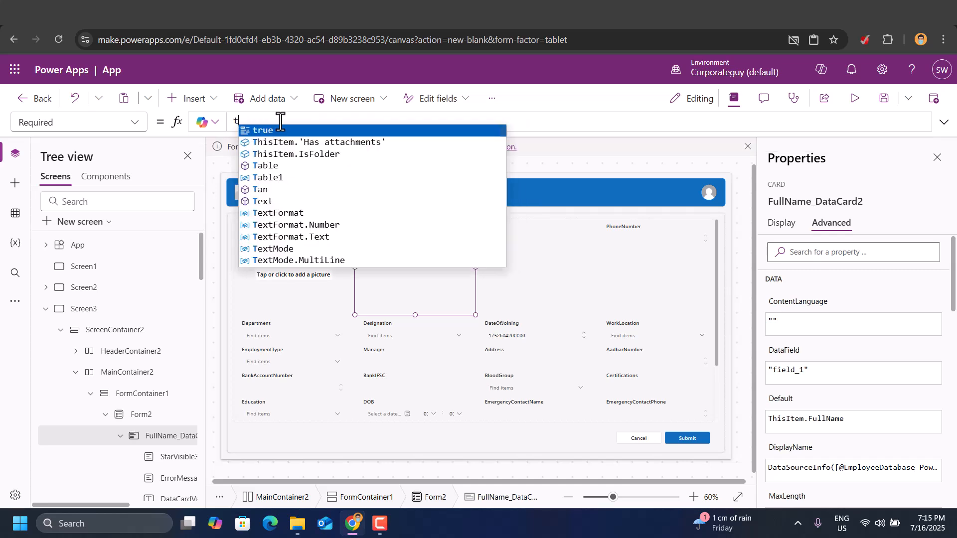
pyautogui.write('rue')
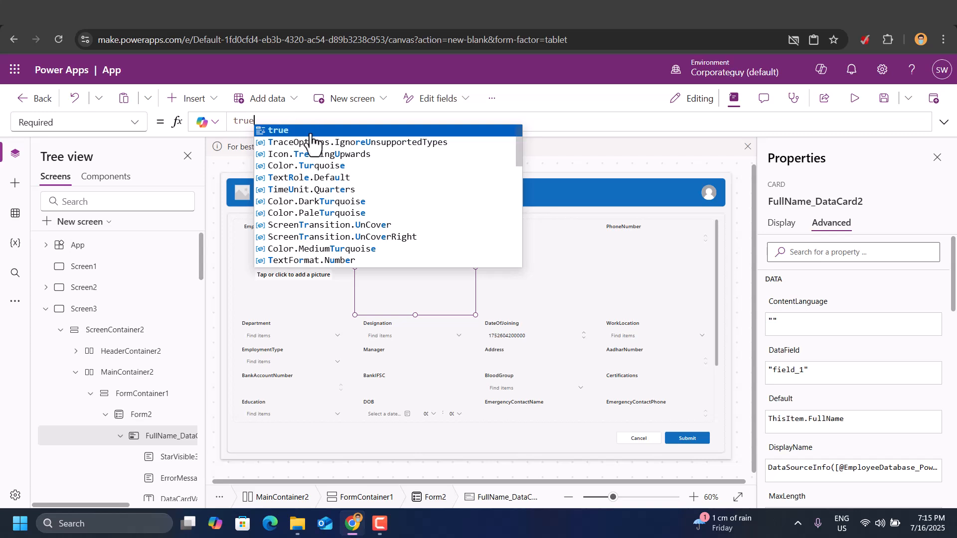
# Step: Finish entering true for the FullName card's Required property and open Form2's OnFailure property
pyautogui.click(310, 132)
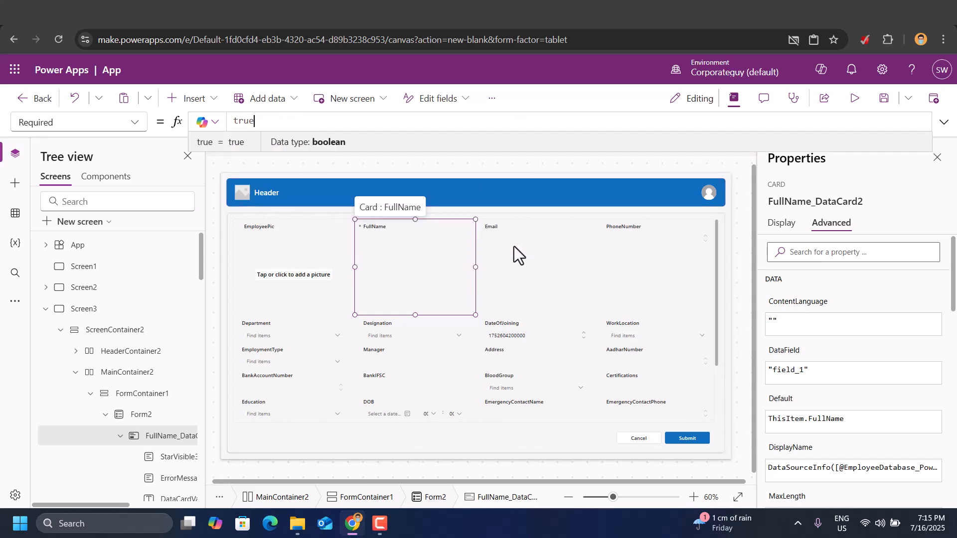
pyautogui.click(718, 288)
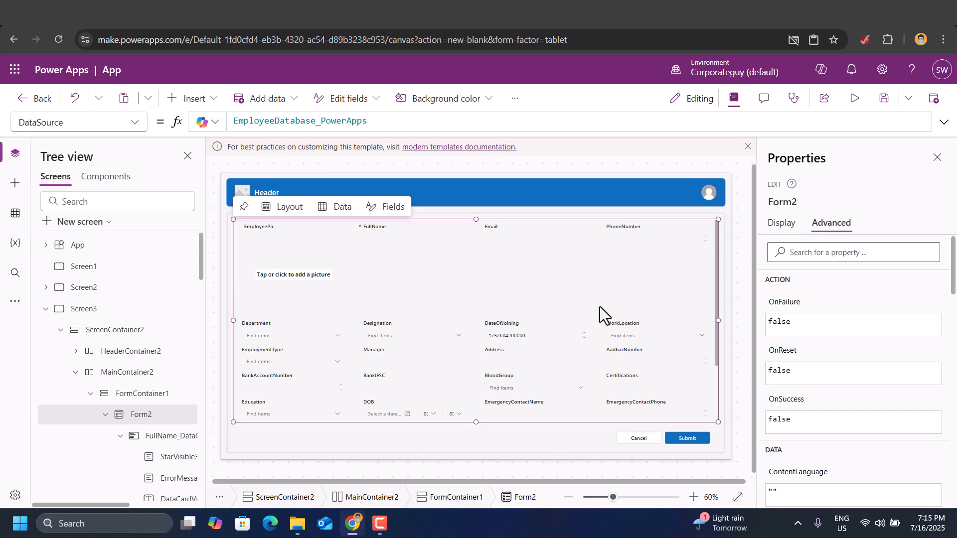
pyautogui.click(133, 124)
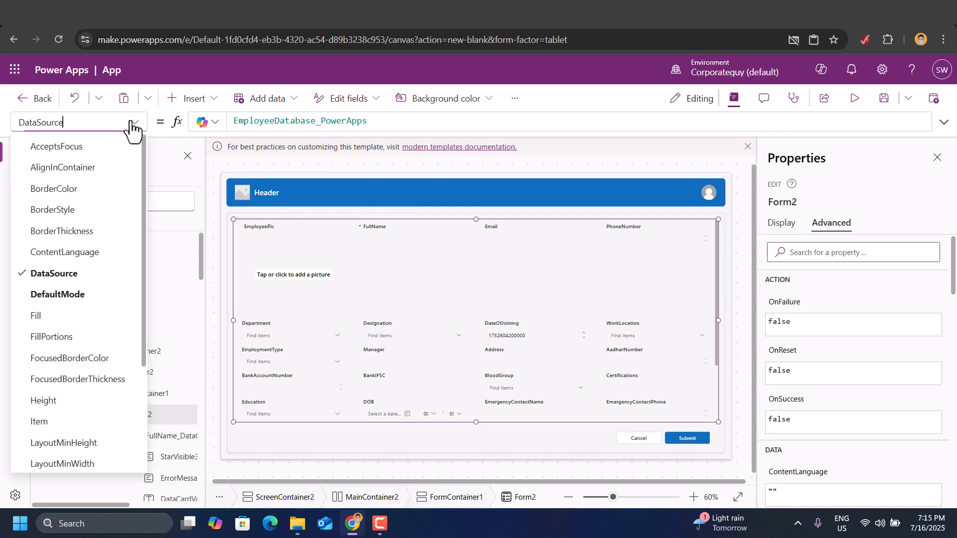
pyautogui.scroll(-3, 74, 337)
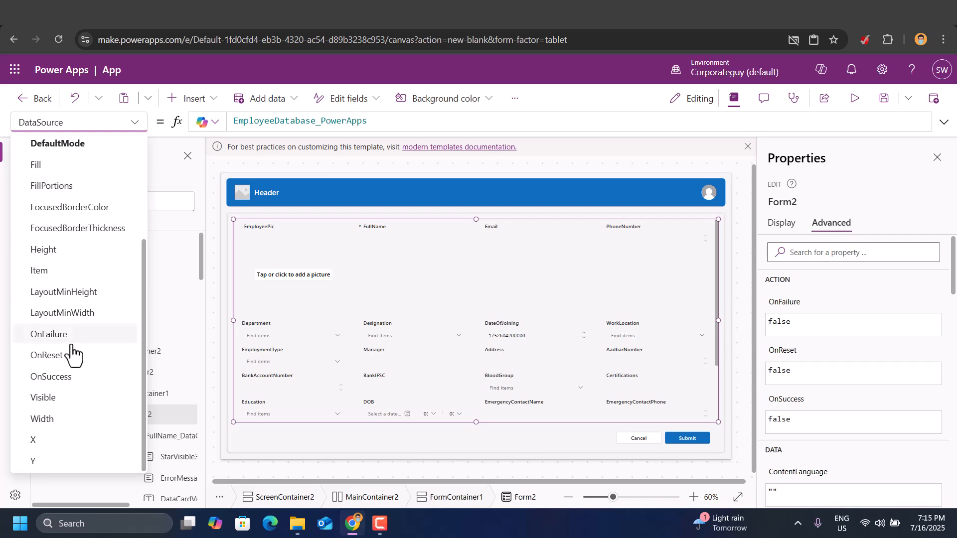
pyautogui.click(60, 339)
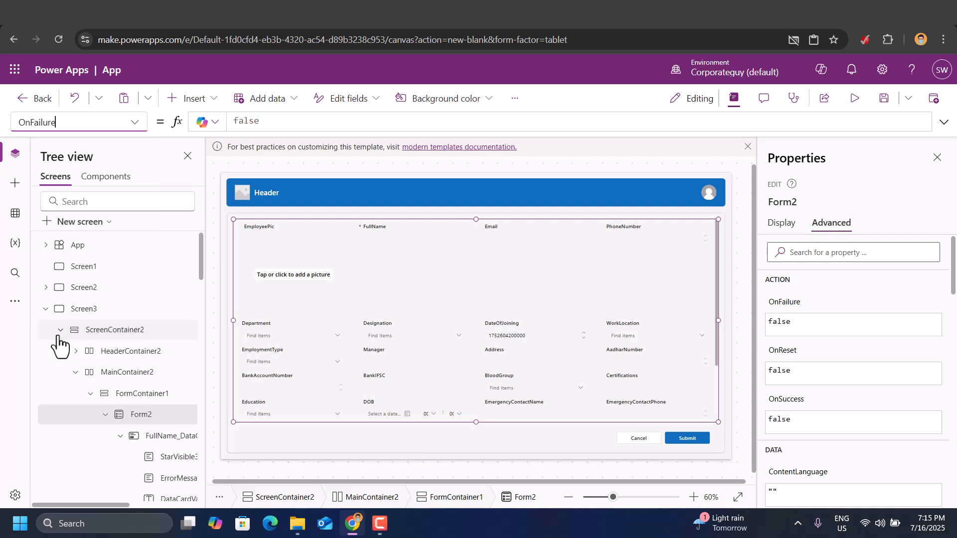
# Step: Replace Form2's OnFailure value with the opening of a Notify function call
pyautogui.doubleClick(287, 121)
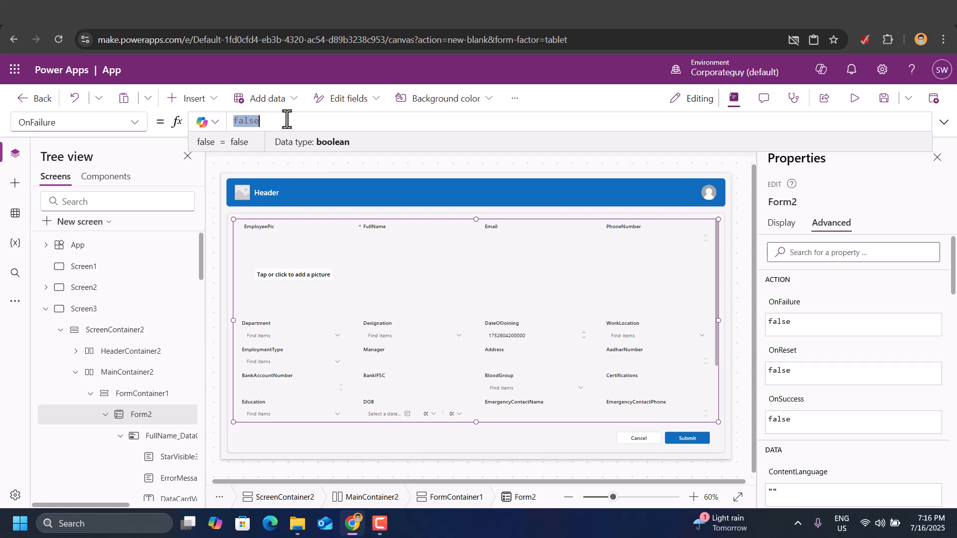
pyautogui.press('BackSpace')
pyautogui.write('not')
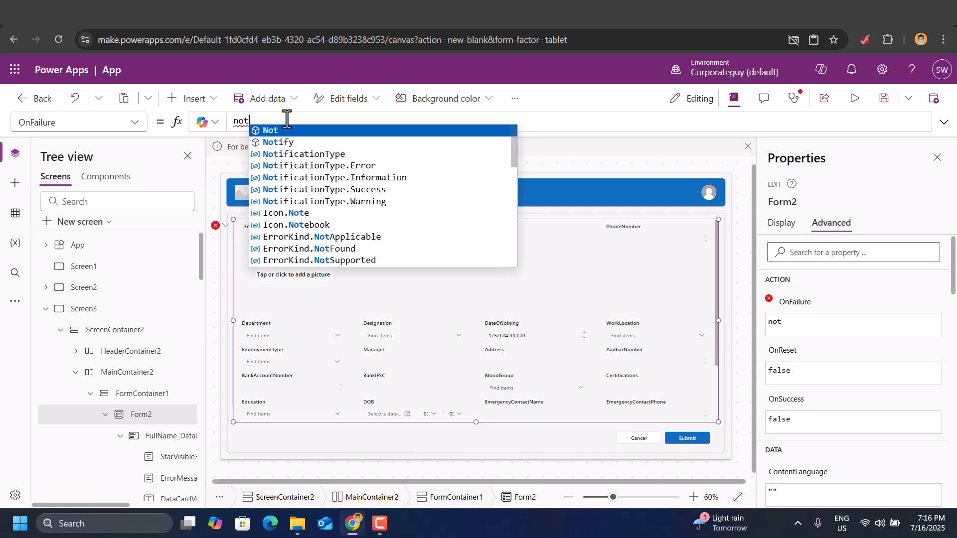
pyautogui.press('Down')
pyautogui.press('Down')
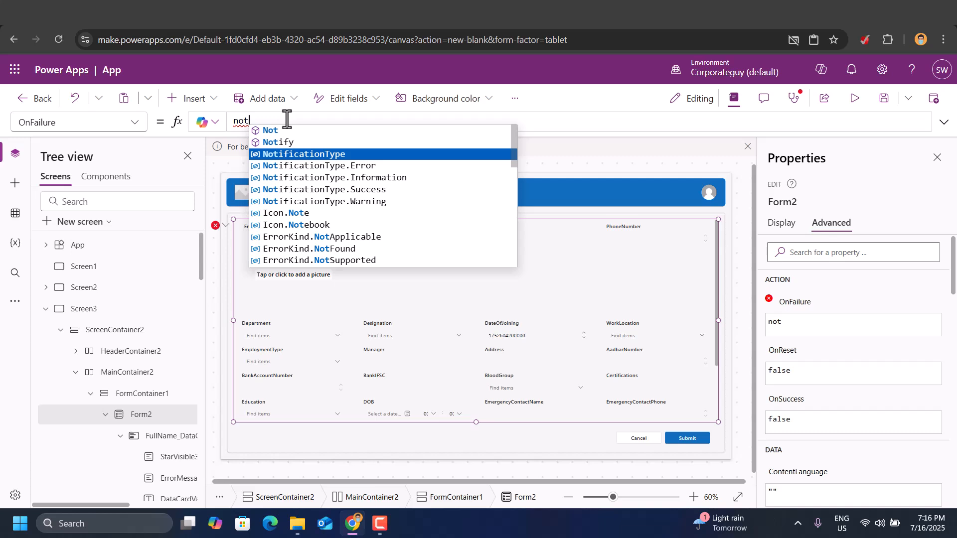
pyautogui.press('Up')
pyautogui.press('Down')
pyautogui.press('Down')
pyautogui.press('Down')
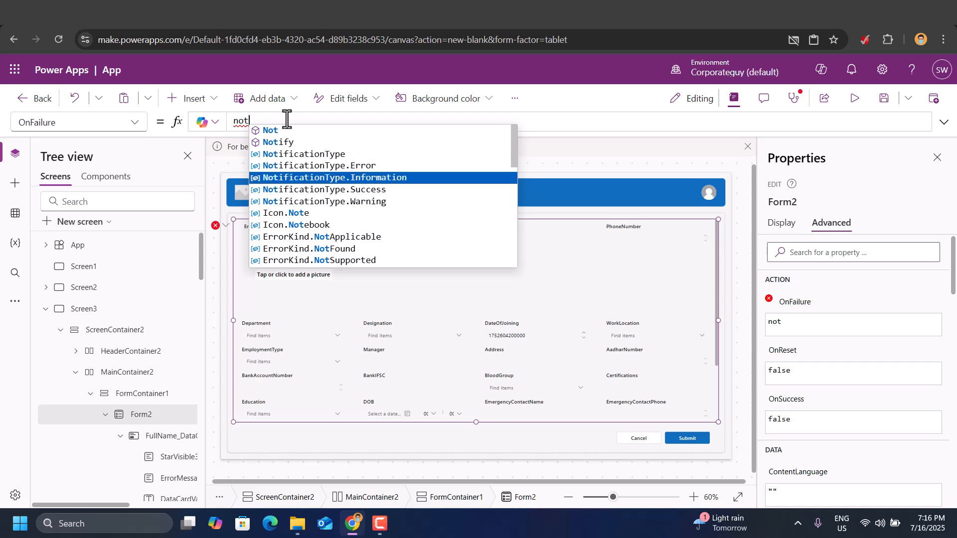
pyautogui.press('Up')
pyautogui.press('Up')
pyautogui.press('Up')
pyautogui.press('Tab')
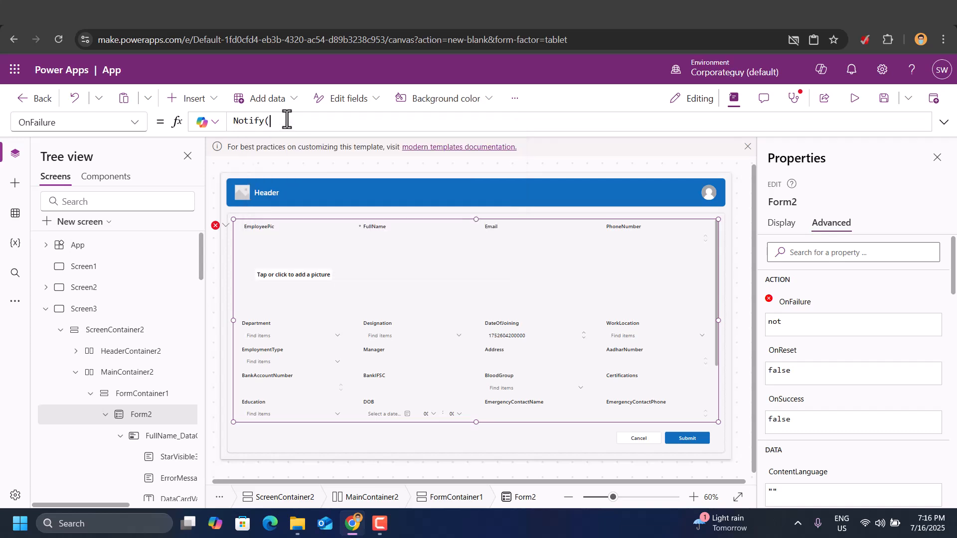
# Step: Complete the OnFailure formula as Notify(NotificationType.Error("Fill all required information"))
pyautogui.write('not')
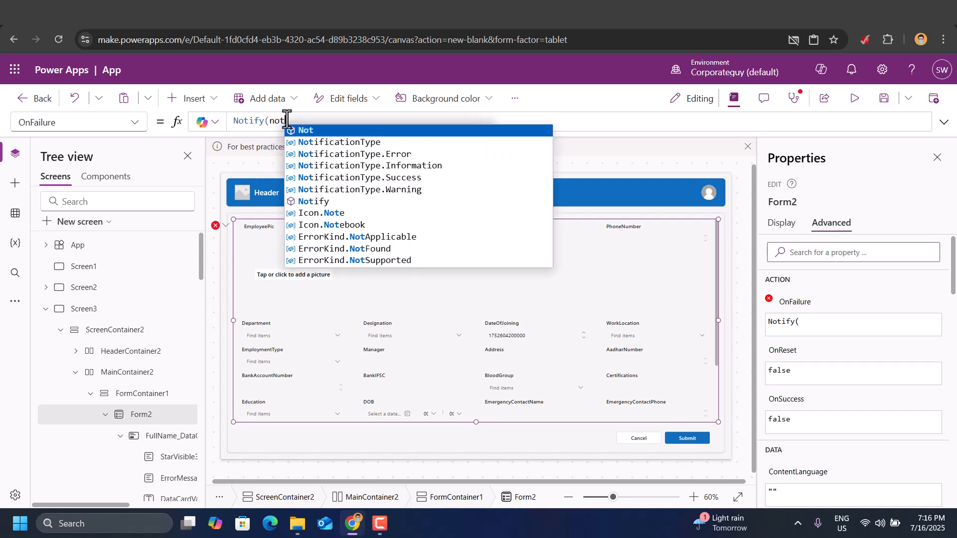
pyautogui.click(347, 154)
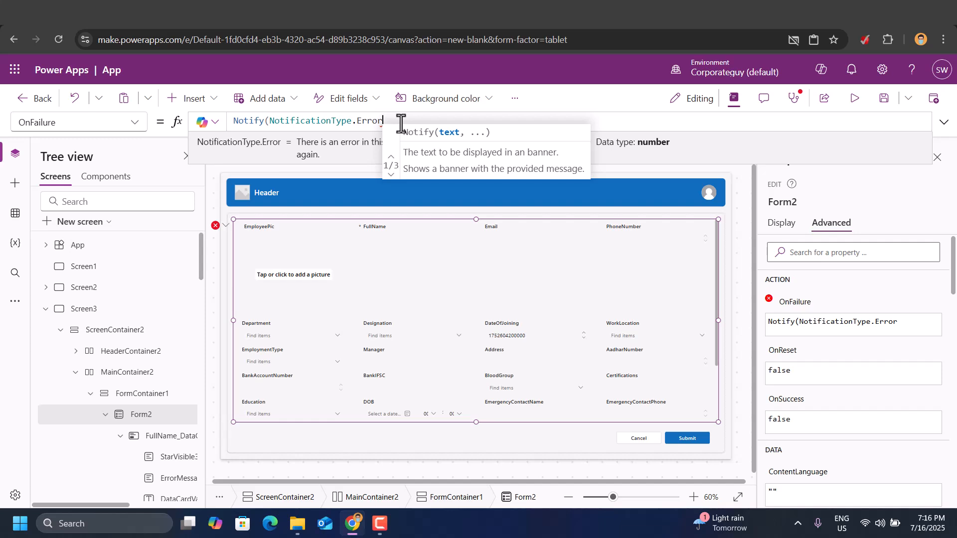
pyautogui.write('(')
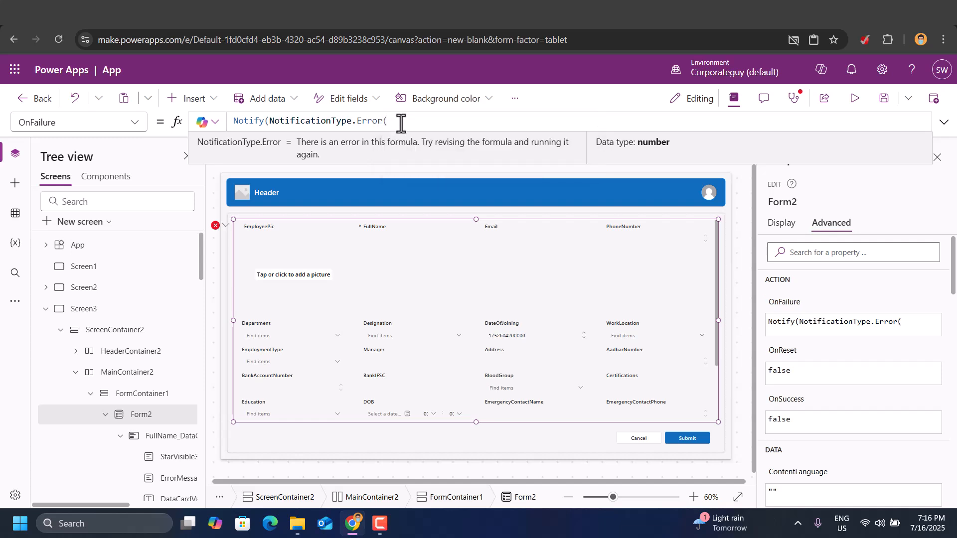
pyautogui.write('"')
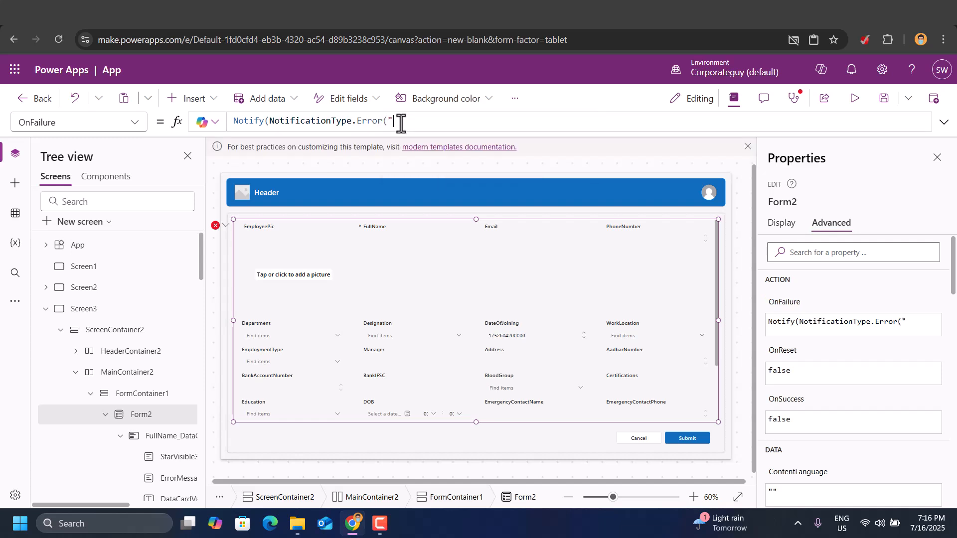
pyautogui.write('Fill all re')
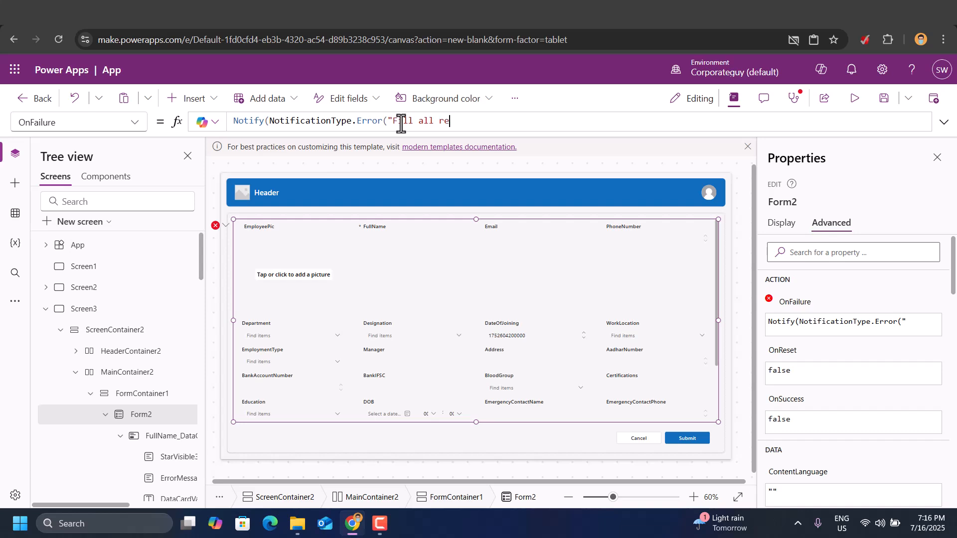
pyautogui.write('quired inform')
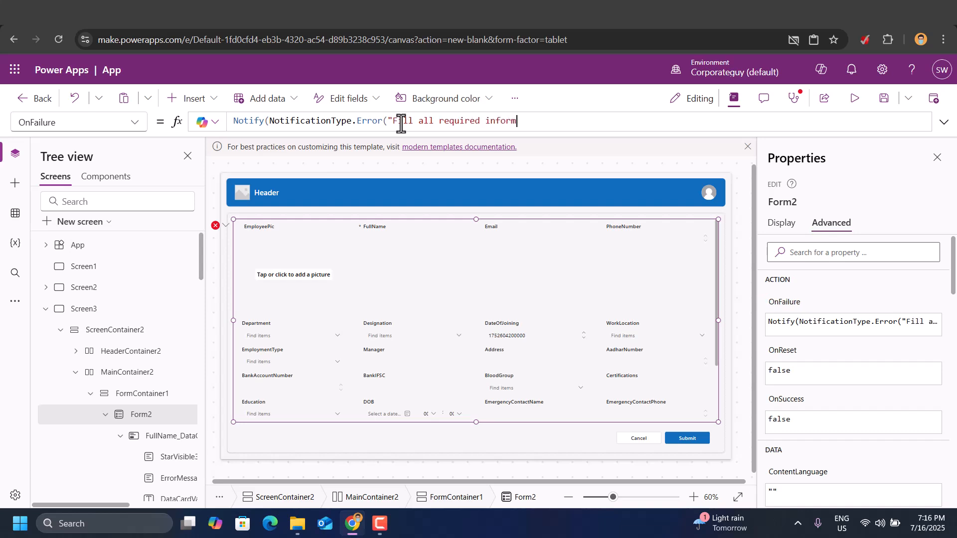
pyautogui.write('ation")')
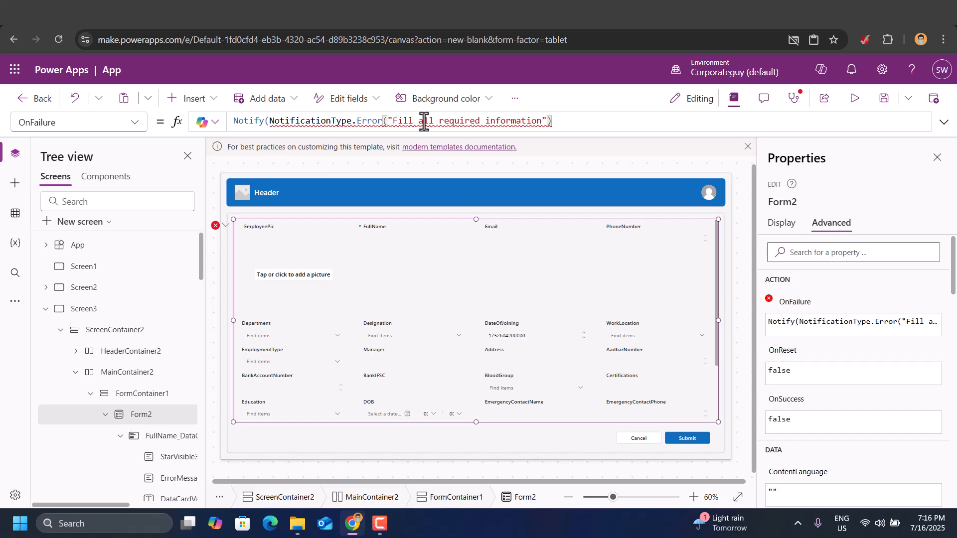
pyautogui.rightClick(510, 124)
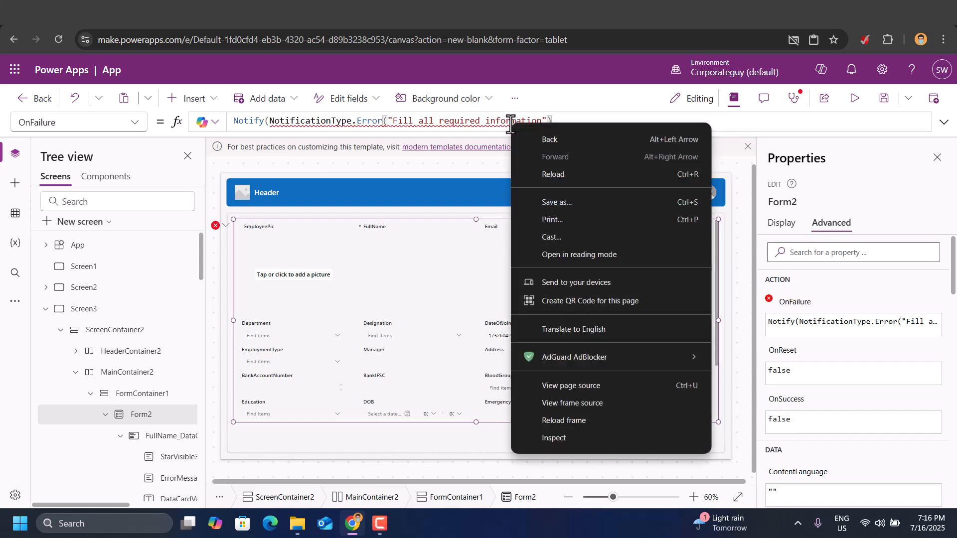
pyautogui.click(495, 122)
pyautogui.doubleClick(496, 122)
pyautogui.click(574, 121)
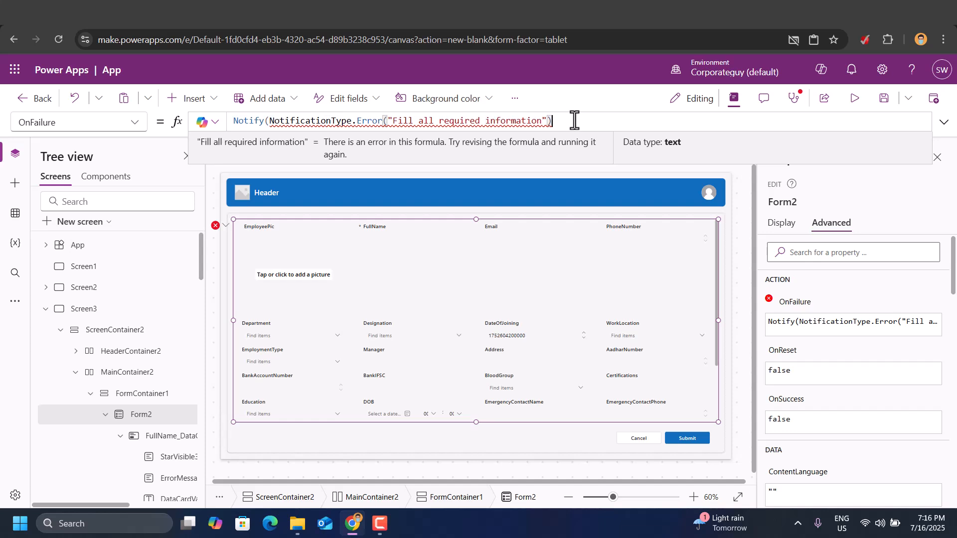
pyautogui.write(')')
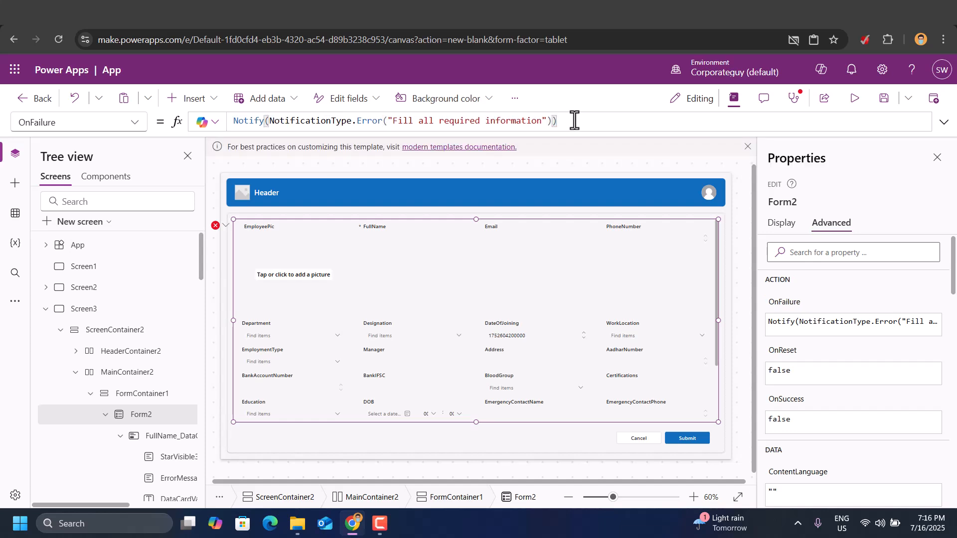
# Step: Correct the OnFailure formula to Notify(NotificationType.Error, "Fill all required information")
pyautogui.click(389, 121)
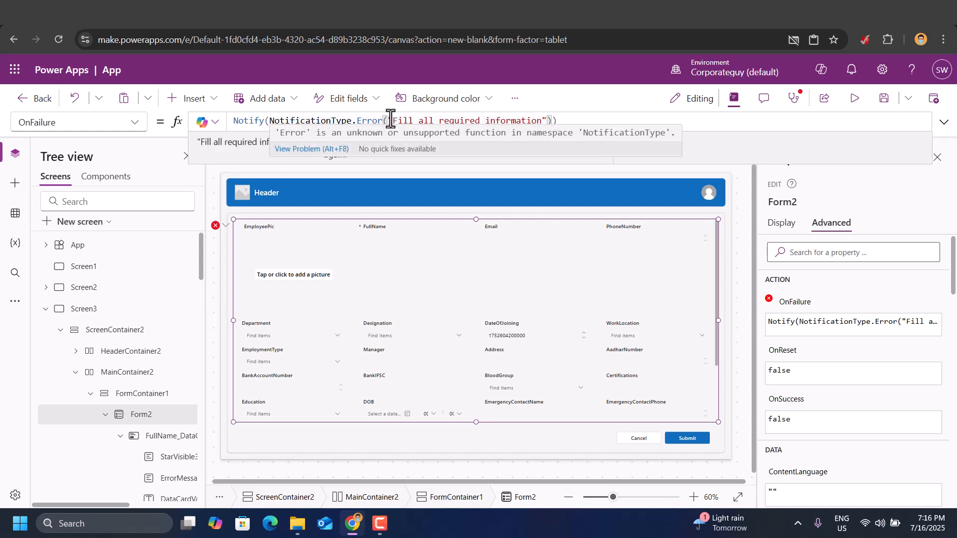
pyautogui.press('BackSpace')
pyautogui.write(',')
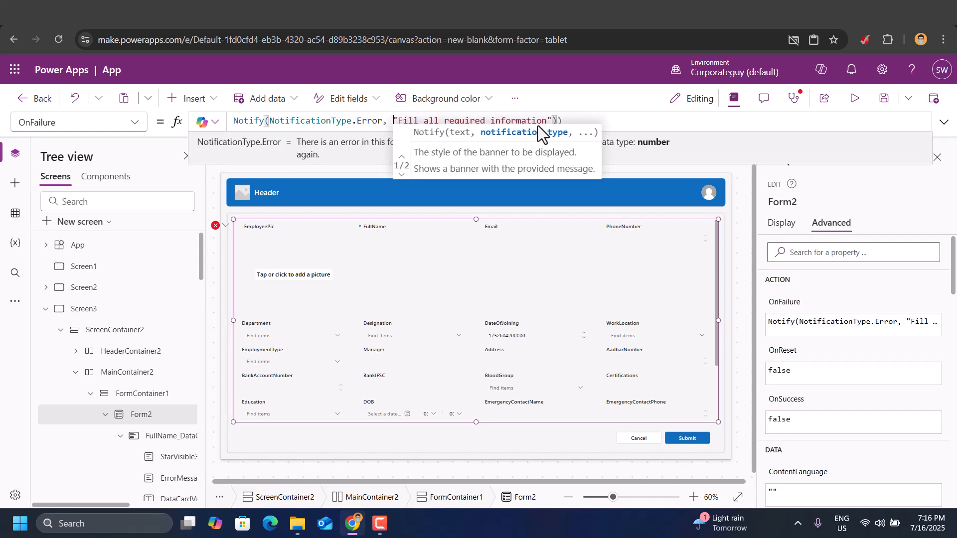
pyautogui.click(573, 120)
pyautogui.press('BackSpace')
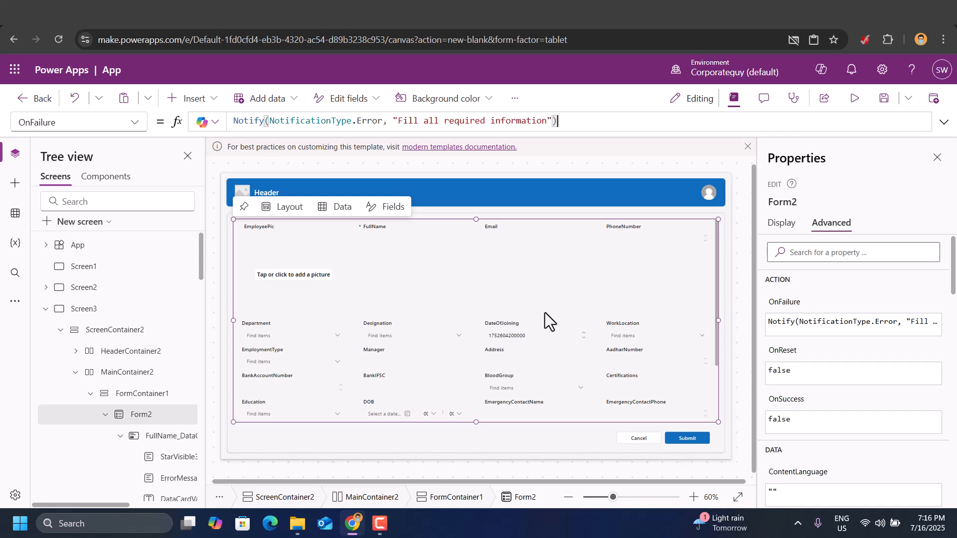
# Step: Preview Screen3, test submitting the form with FullName empty, dismiss the error banner and exit the preview
pyautogui.click(852, 106)
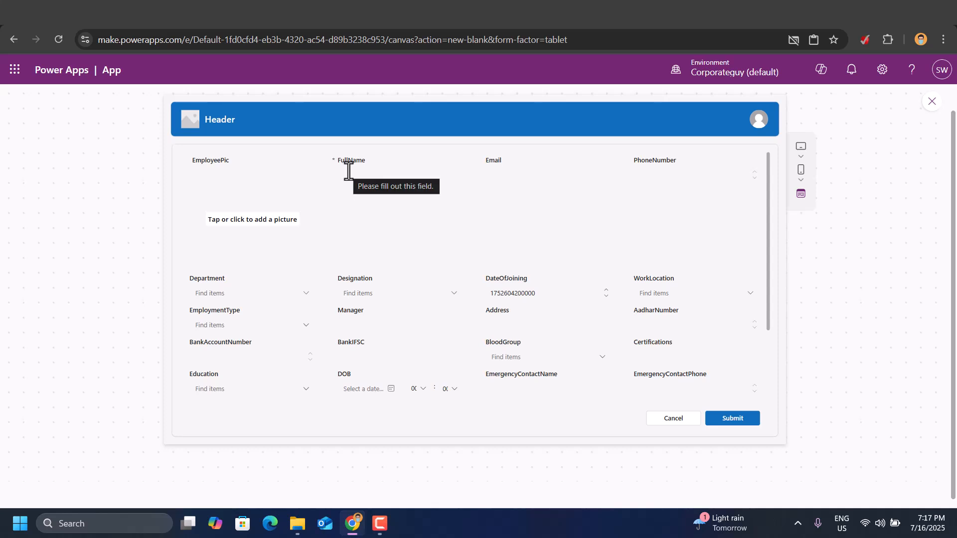
pyautogui.click(737, 421)
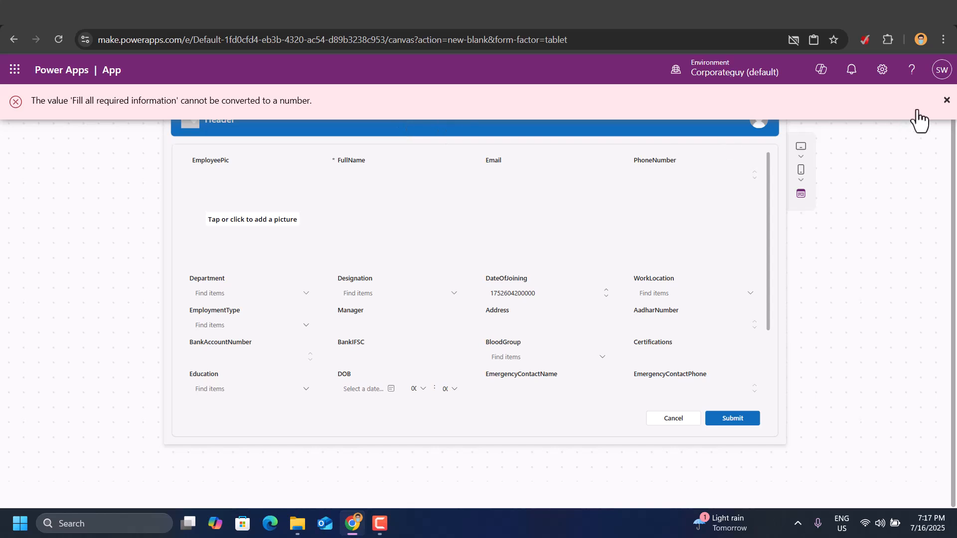
pyautogui.click(946, 102)
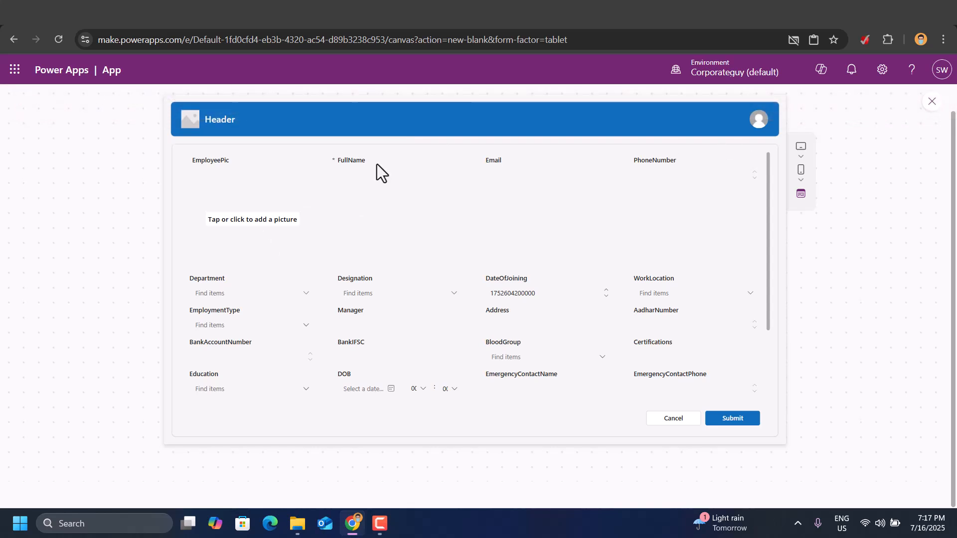
pyautogui.click(932, 102)
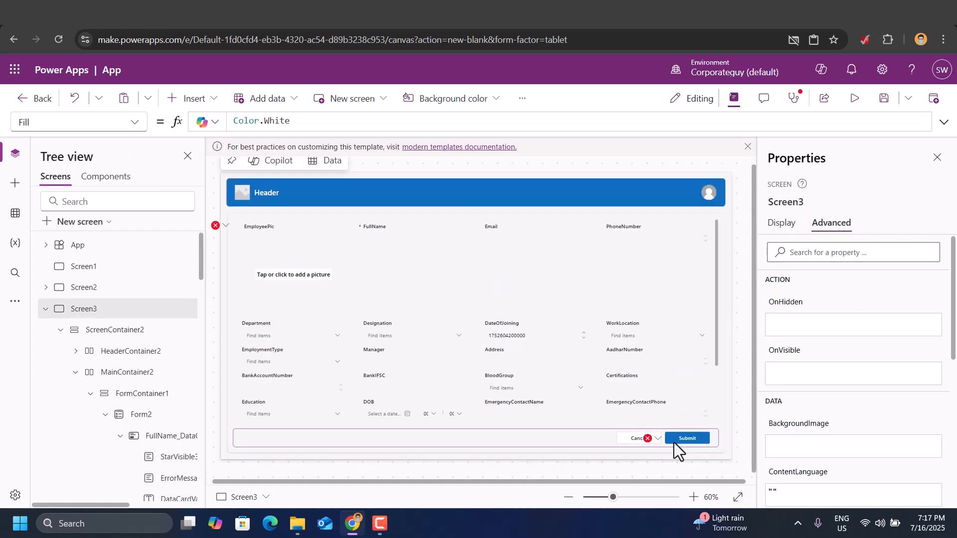
# Step: Inspect the flagged OnSelect formula of the Submit button in the expanded formula bar and collapse it again
pyautogui.click(648, 439)
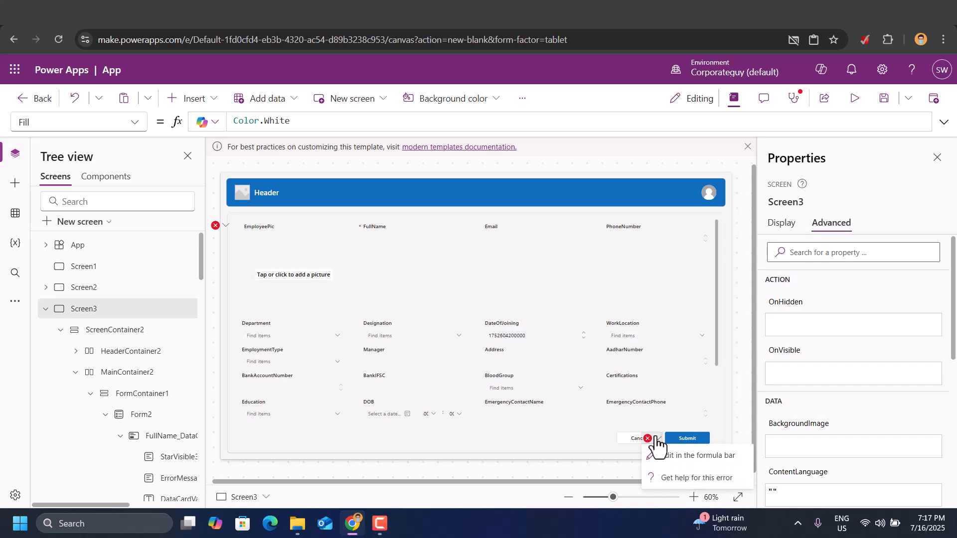
pyautogui.click(670, 456)
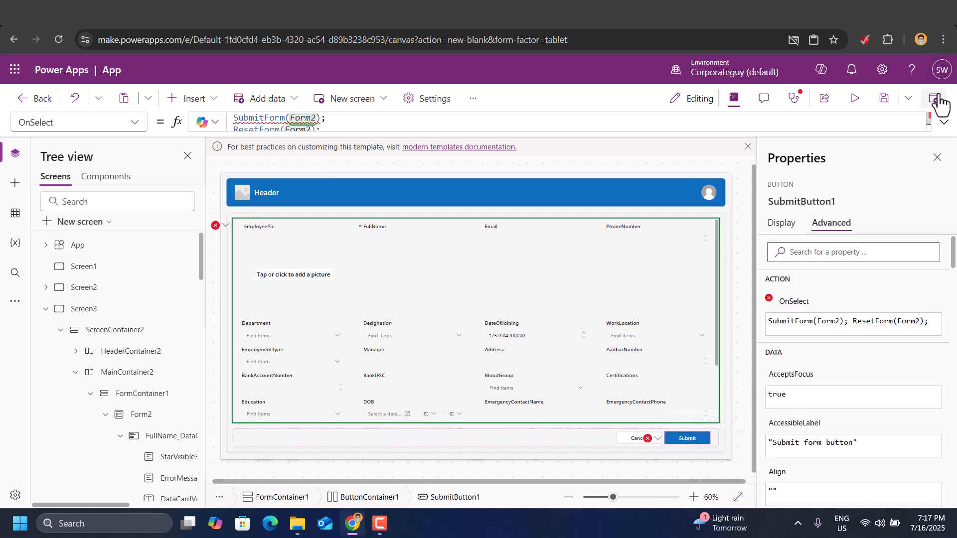
pyautogui.click(943, 124)
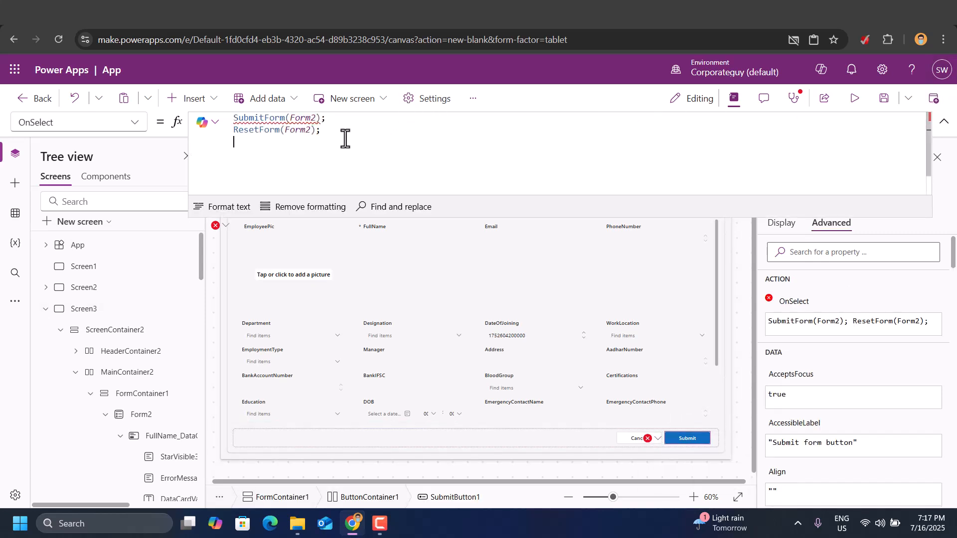
pyautogui.click(216, 225)
pyautogui.click(943, 121)
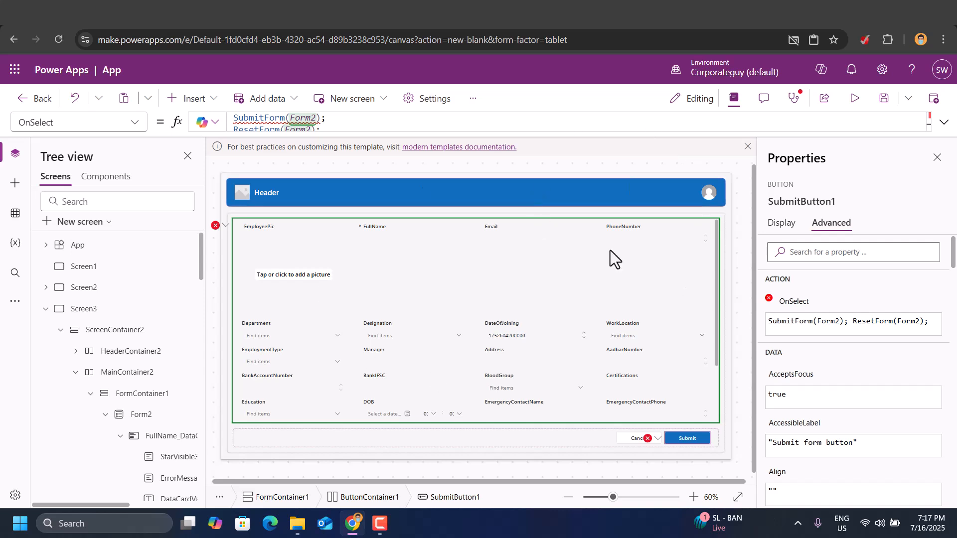
# Step: Preview Screen3 again, go to the FullName field and submit the form
pyautogui.click(853, 99)
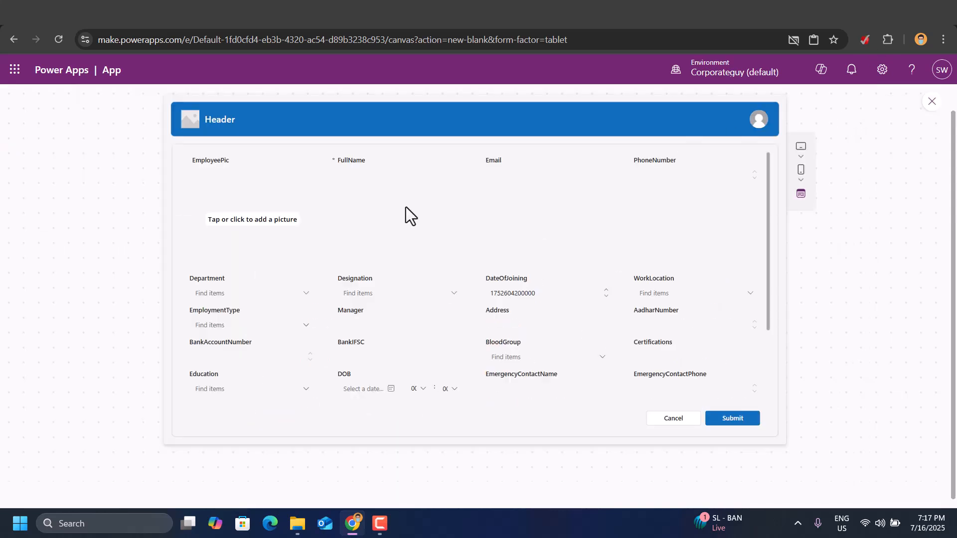
pyautogui.click(366, 180)
pyautogui.click(725, 423)
# Step: Switch to the EmployeeDatabase_PowerApps list, reload it sorted by EmpID descending, and review its rows for the submitted test records
pyautogui.click(241, 26)
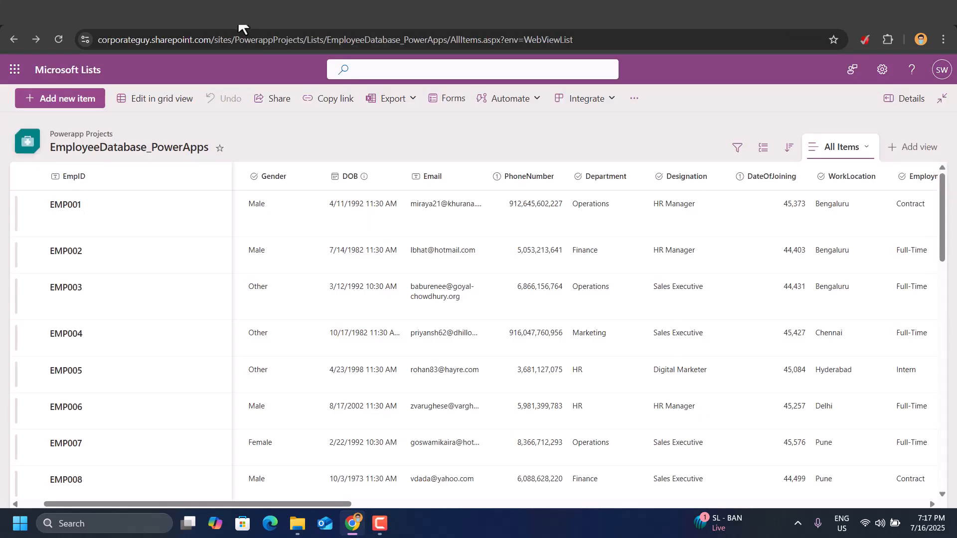
pyautogui.click(55, 43)
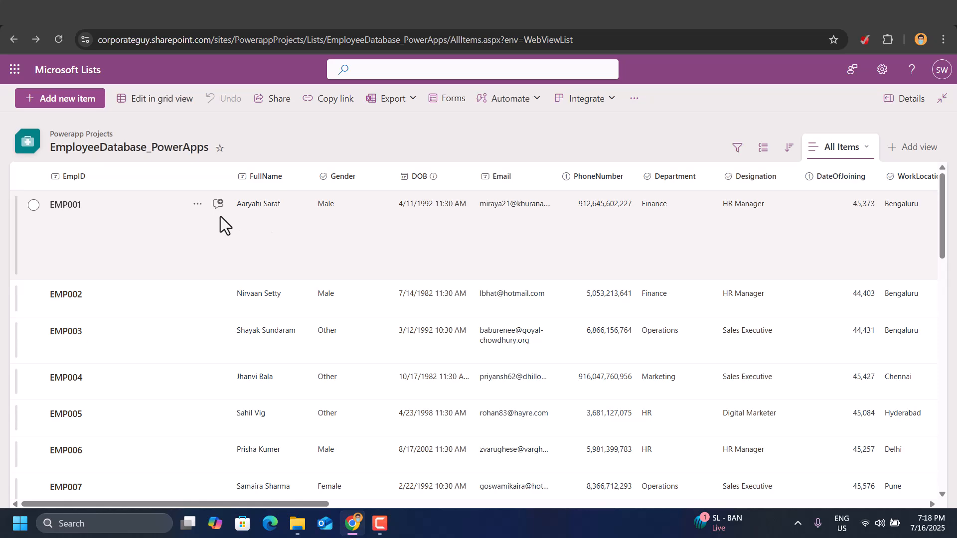
pyautogui.click(92, 178)
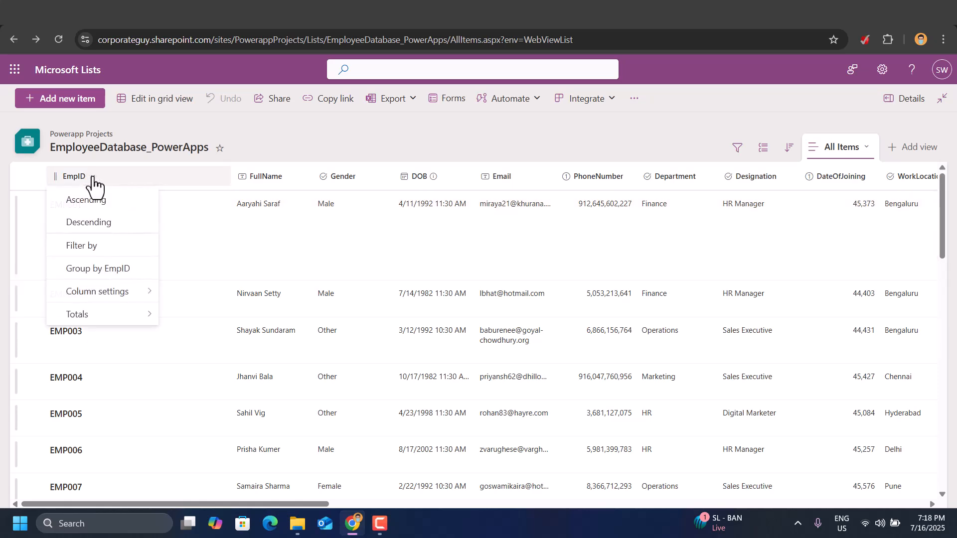
pyautogui.click(88, 223)
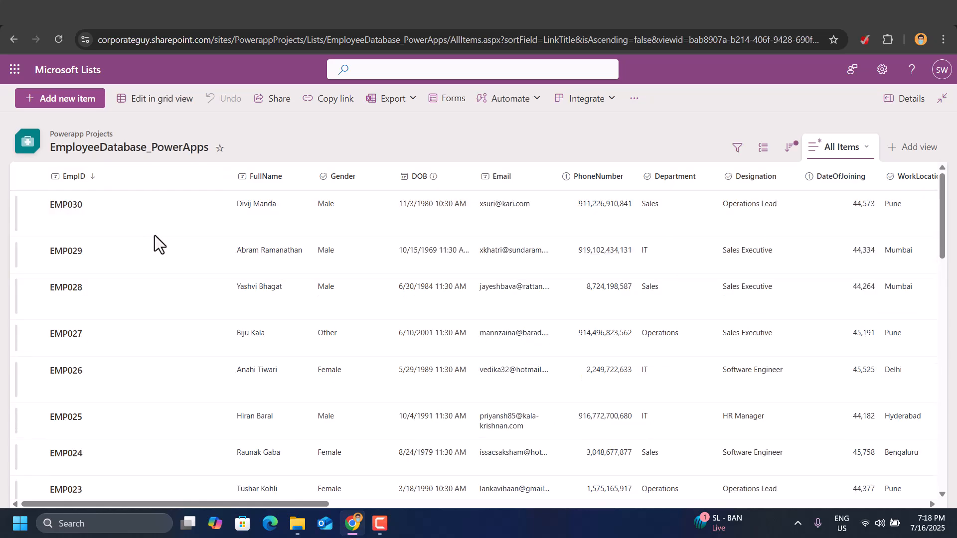
pyautogui.scroll(-10, 158, 232)
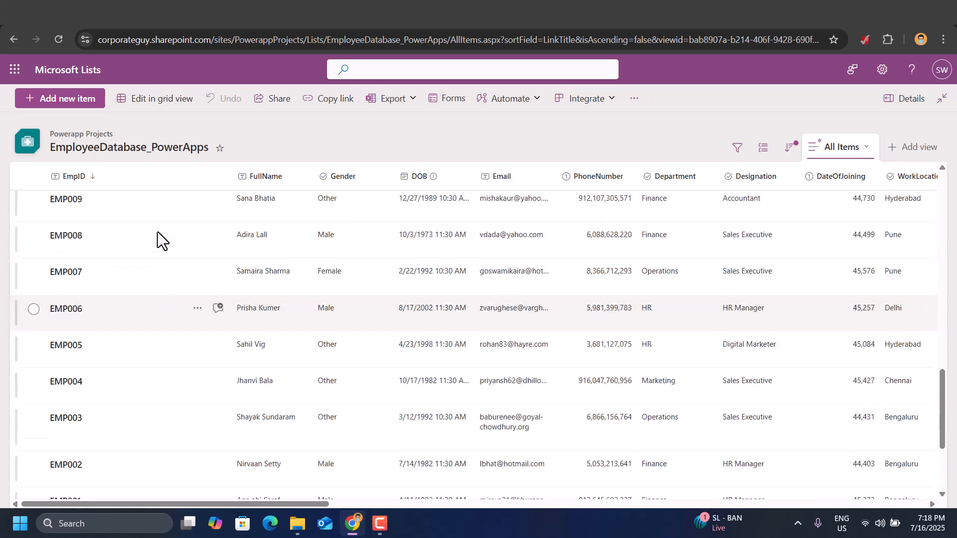
pyautogui.scroll(10, 160, 231)
pyautogui.click(103, 184)
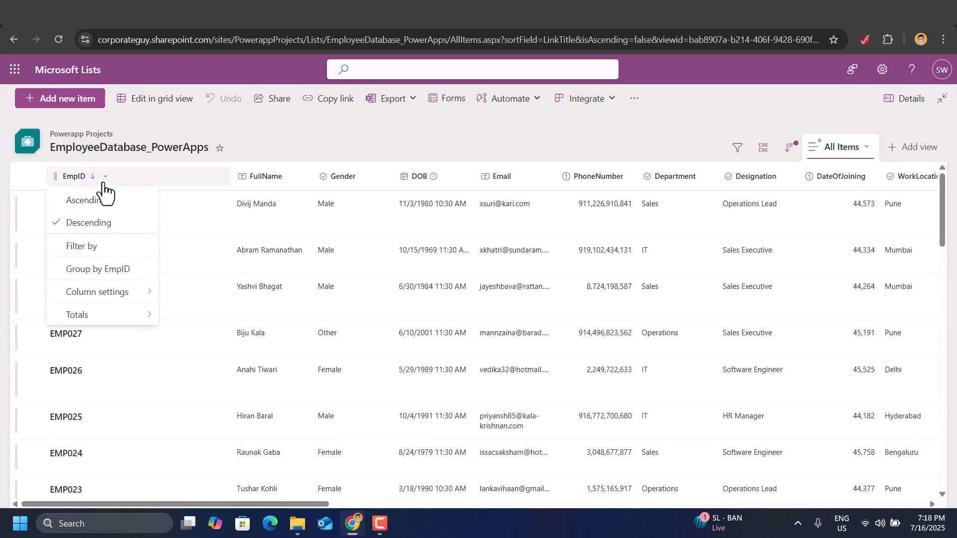
pyautogui.click(124, 362)
pyautogui.scroll(-4, 125, 362)
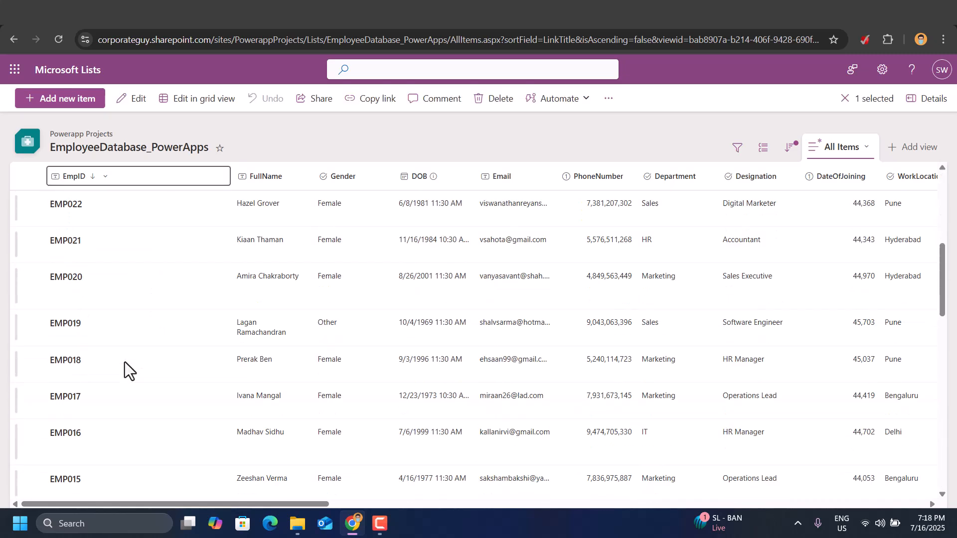
pyautogui.scroll(-10, 125, 361)
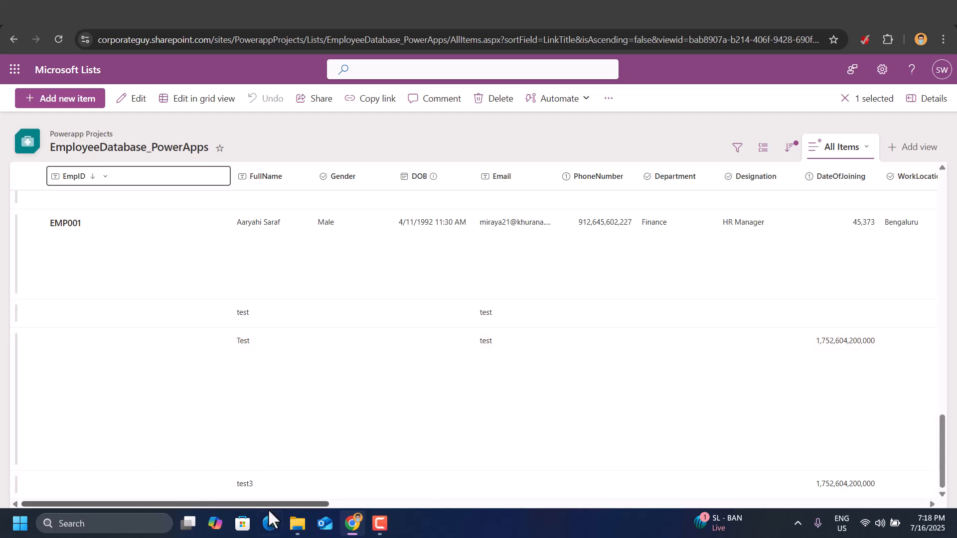
# Step: Inspect the DateOfJoining column's settings and the column types it can be changed to, and close the settings
pyautogui.moveTo(274, 503); pyautogui.dragTo(372, 502)
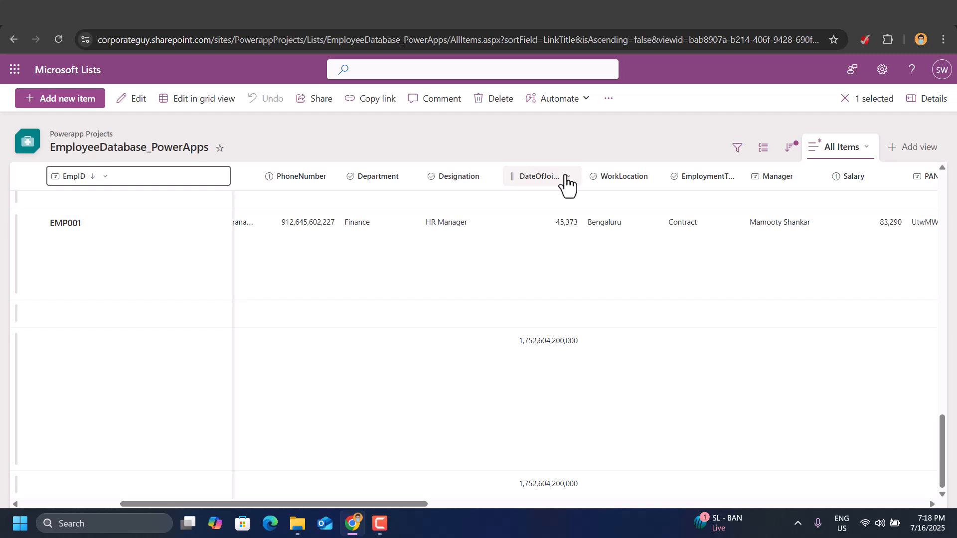
pyautogui.click(562, 184)
pyautogui.moveTo(572, 311)
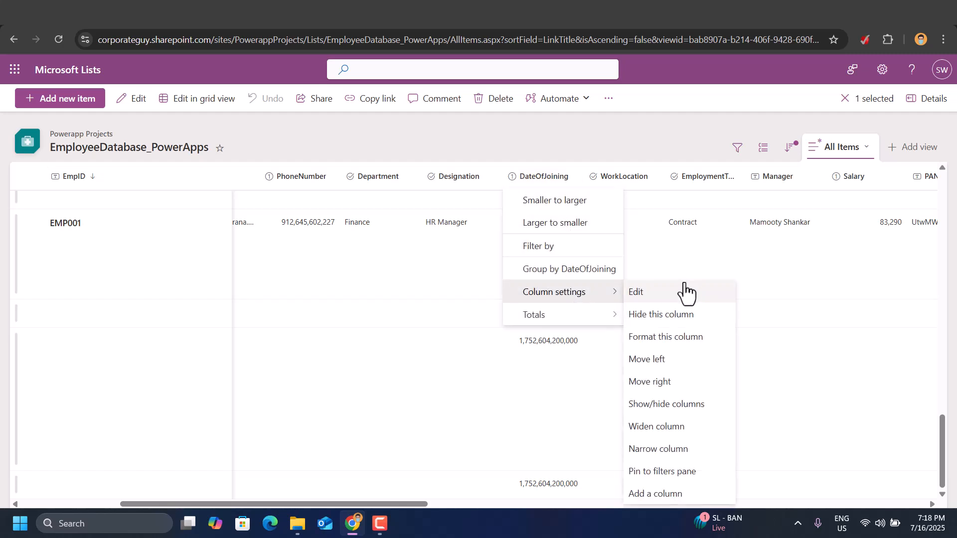
pyautogui.click(672, 295)
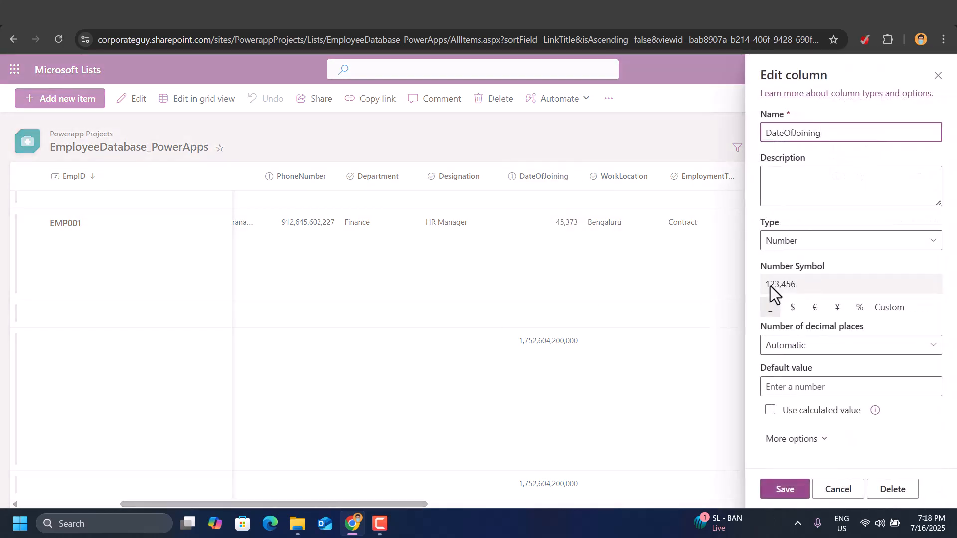
pyautogui.click(830, 242)
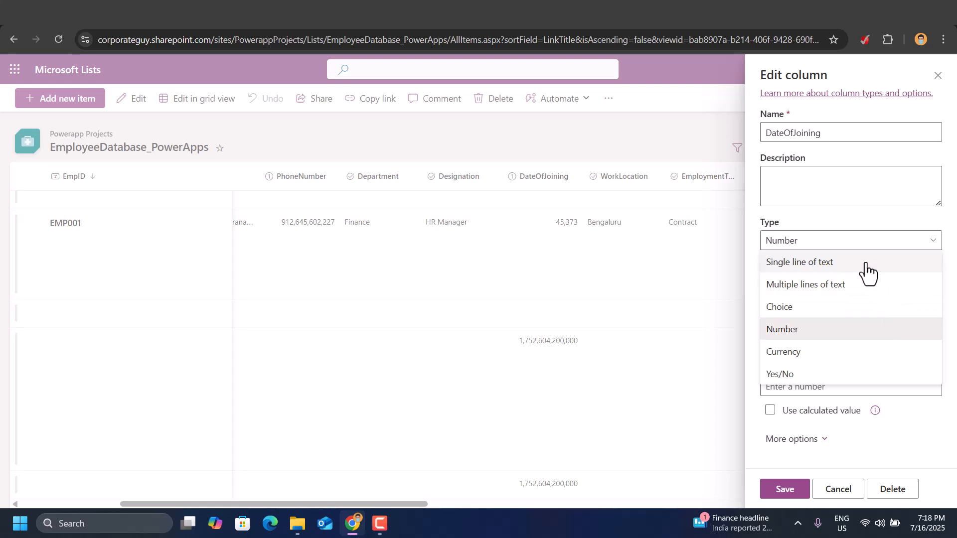
pyautogui.click(799, 192)
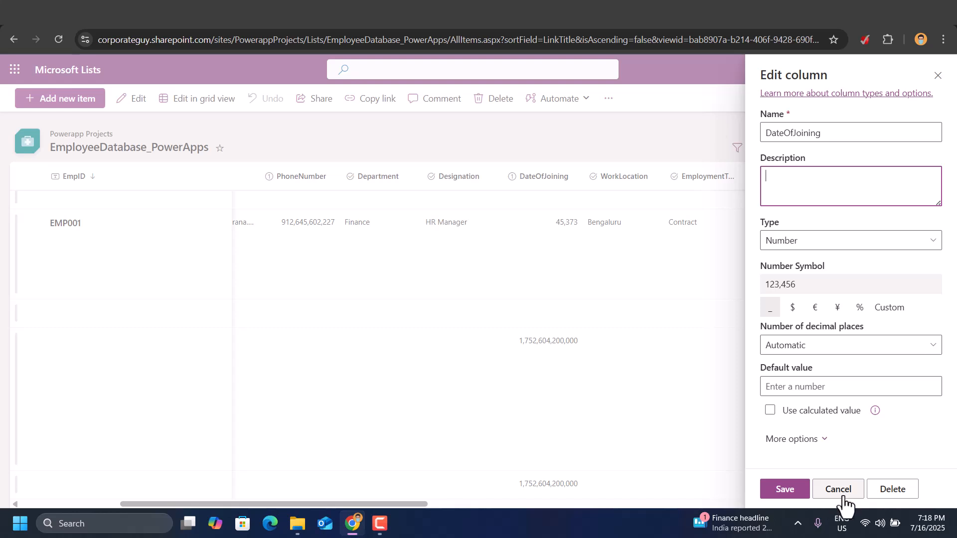
pyautogui.click(783, 489)
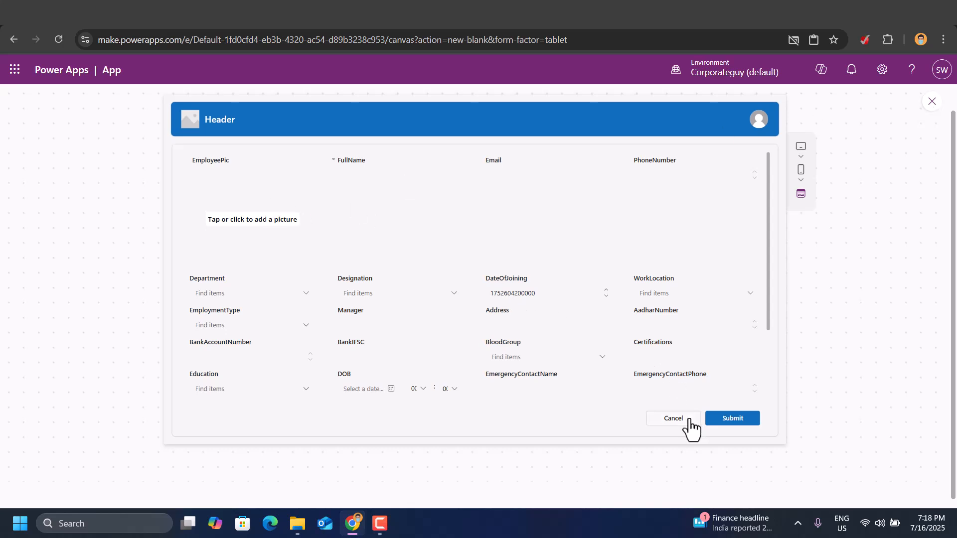
# Step: Return to the Power Apps preview, test cancelling the form with "test" entered as FullName, and exit the preview
pyautogui.click(377, 173)
pyautogui.write('test')
pyautogui.click(680, 421)
pyautogui.click(931, 101)
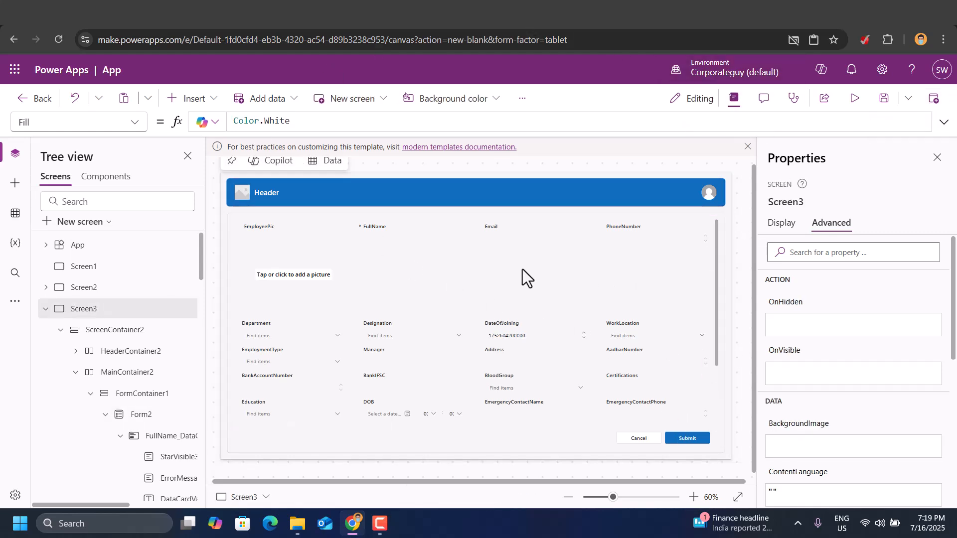
# Step: Rename Screen2 as View Records
pyautogui.click(102, 289)
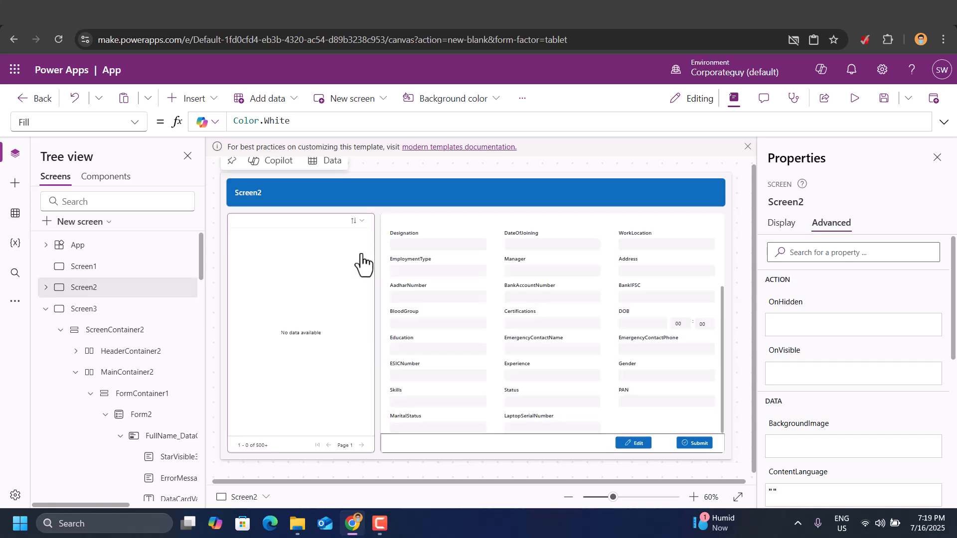
pyautogui.doubleClick(105, 288)
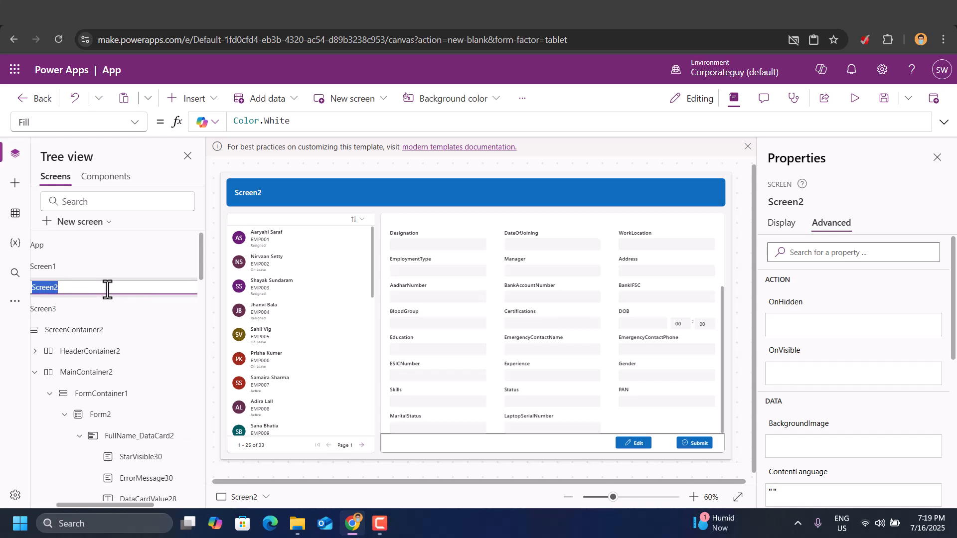
pyautogui.write('View Records')
pyautogui.press('Return')
pyautogui.click(241, 207)
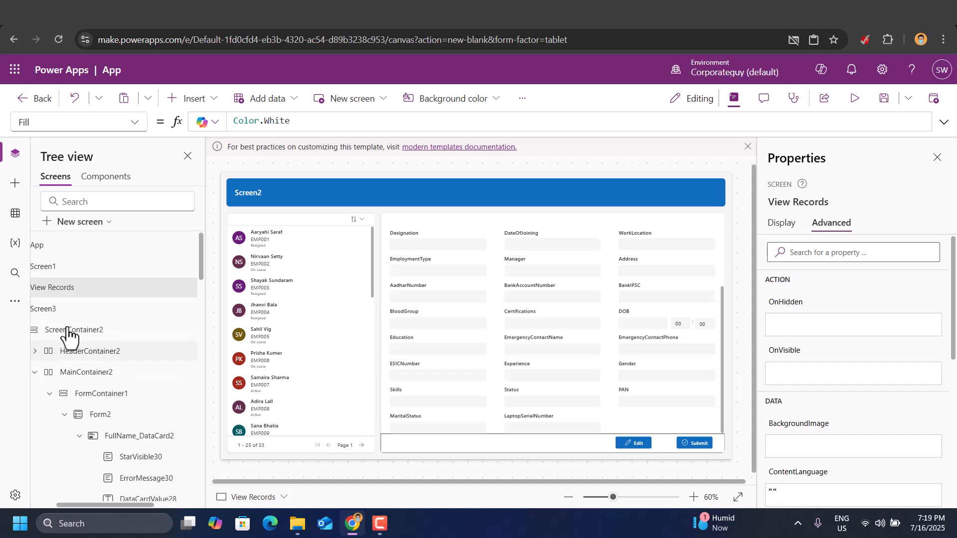
# Step: Rename Screen3 as New Records
pyautogui.click(59, 311)
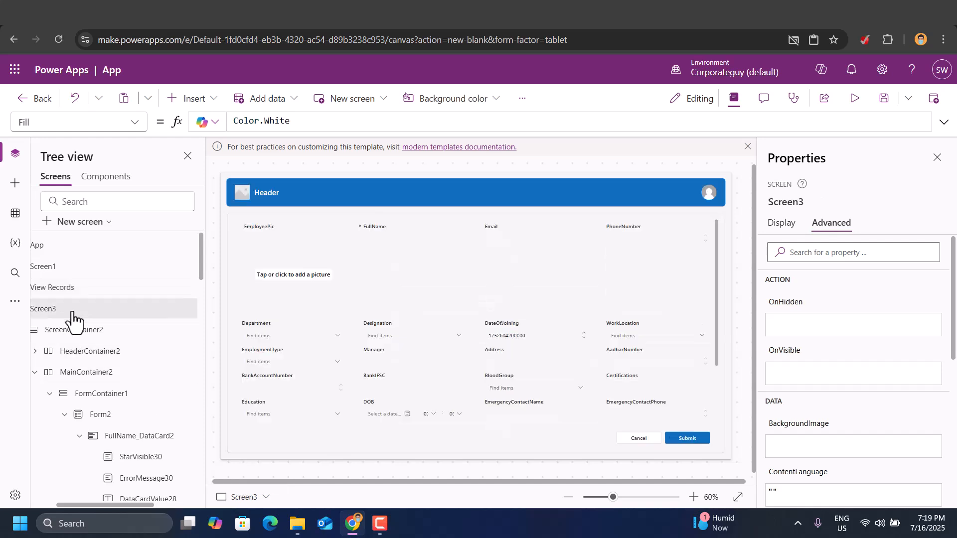
pyautogui.doubleClick(115, 309)
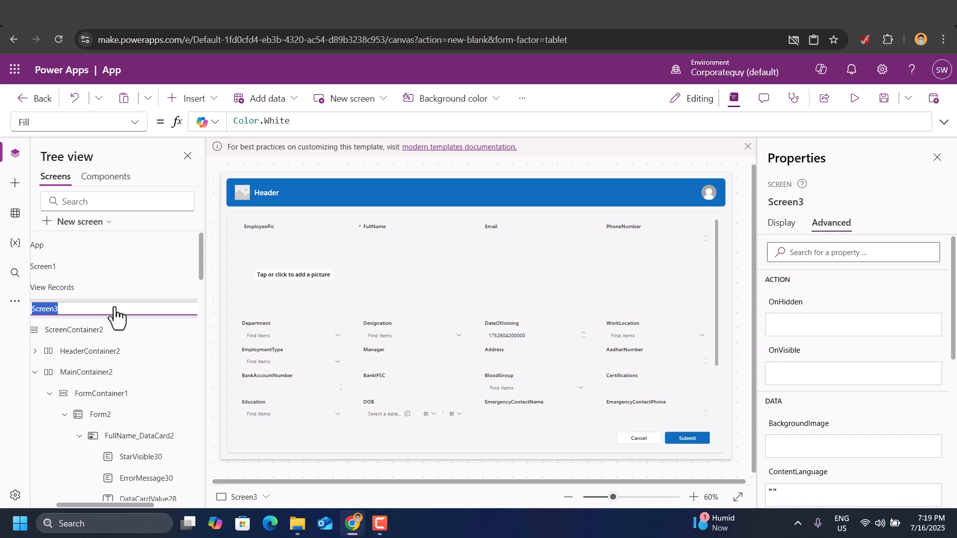
pyautogui.write('New Records')
pyautogui.press('Return')
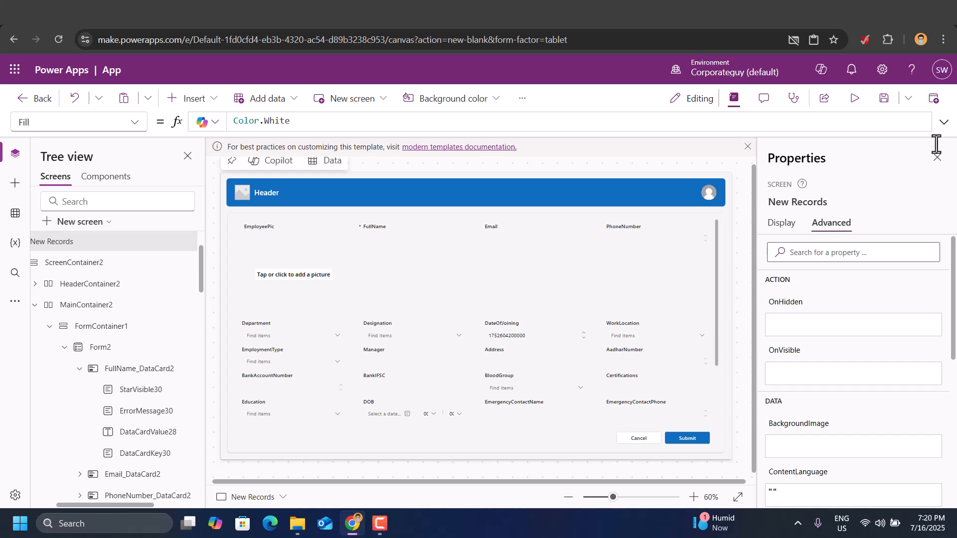
# Step: Open the Title formula of Header2 on the New Records screen for editing
pyautogui.scroll(2, 82, 287)
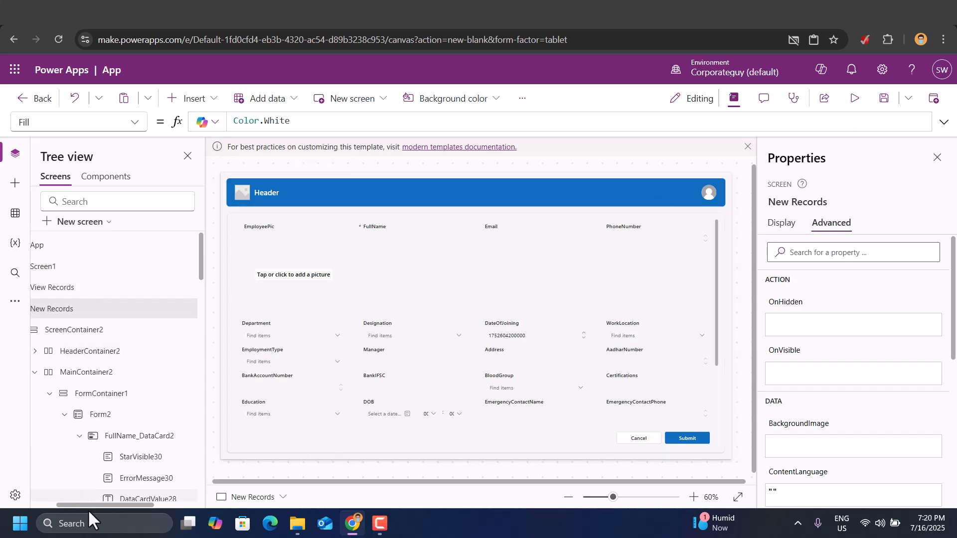
pyautogui.moveTo(84, 505); pyautogui.dragTo(41, 502)
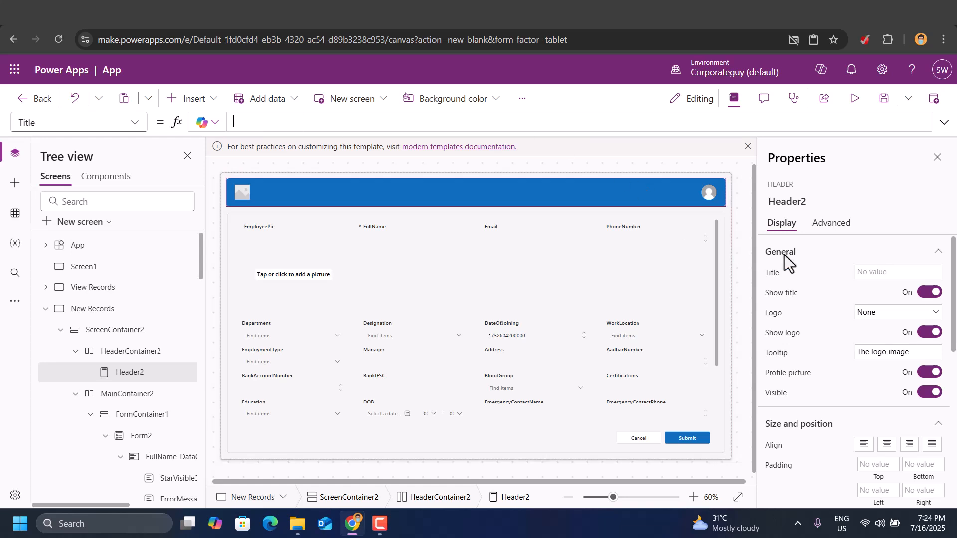
pyautogui.click(869, 274)
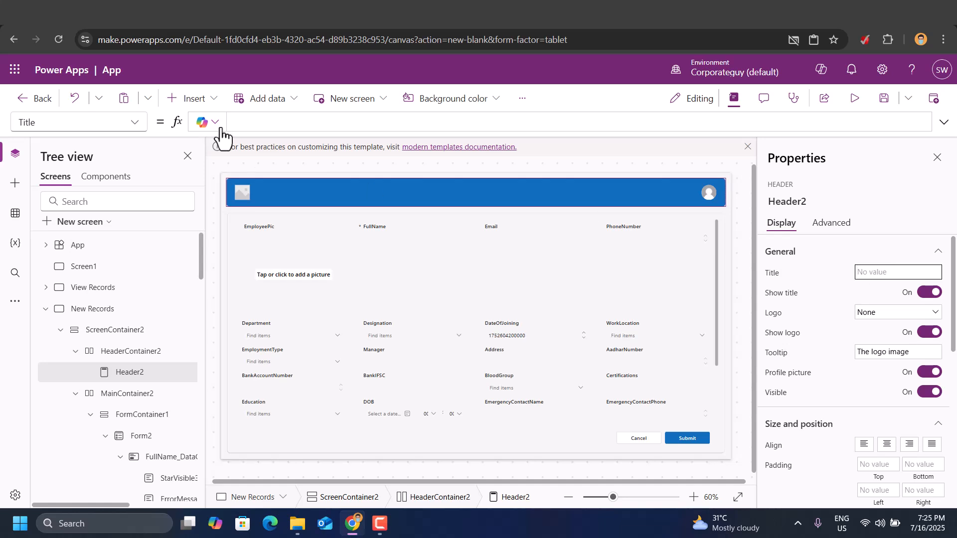
pyautogui.click(136, 131)
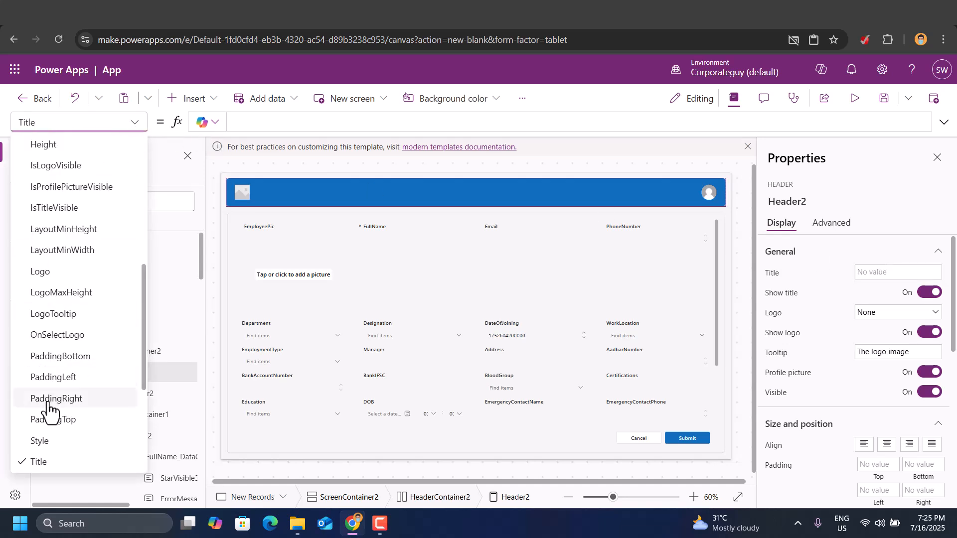
pyautogui.click(44, 468)
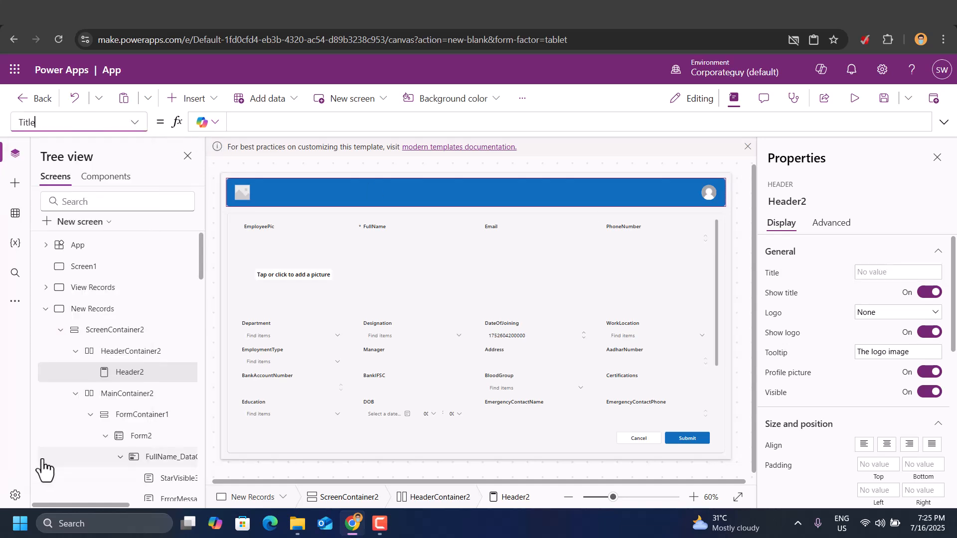
pyautogui.click(250, 123)
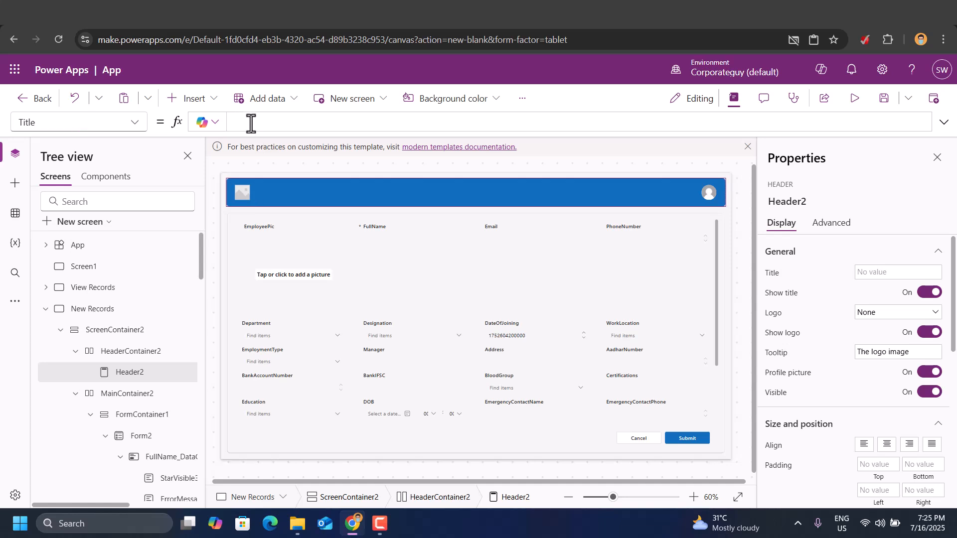
pyautogui.write('app.active')
pyautogui.press('BackSpace')
pyautogui.press('BackSpace')
pyautogui.press('BackSpace')
pyautogui.press('BackSpace')
pyautogui.press('BackSpace')
pyautogui.press('BackSpace')
pyautogui.press('BackSpace')
pyautogui.press('BackSpace')
pyautogui.press('BackSpace')
pyautogui.press('BackSpace')
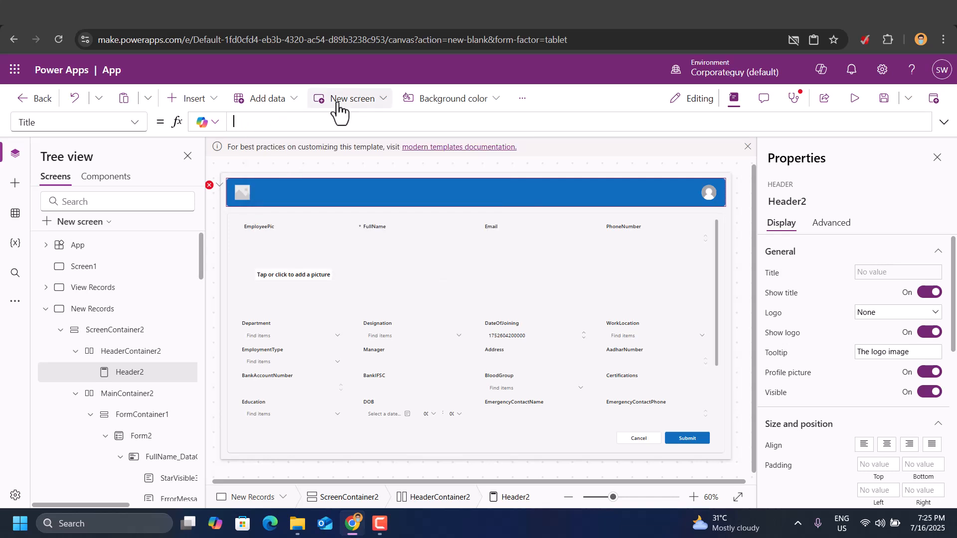
# Step: Set the Title formula of Header2 to App.ActiveScreen.Name
pyautogui.write('App')
pyautogui.press('Return')
pyautogui.write('.ActiveScreen')
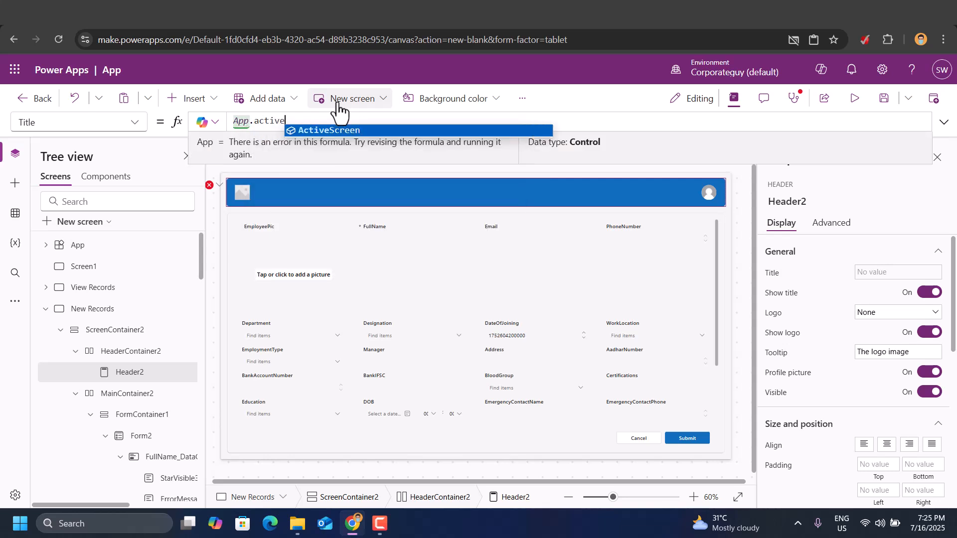
pyautogui.write('.Name')
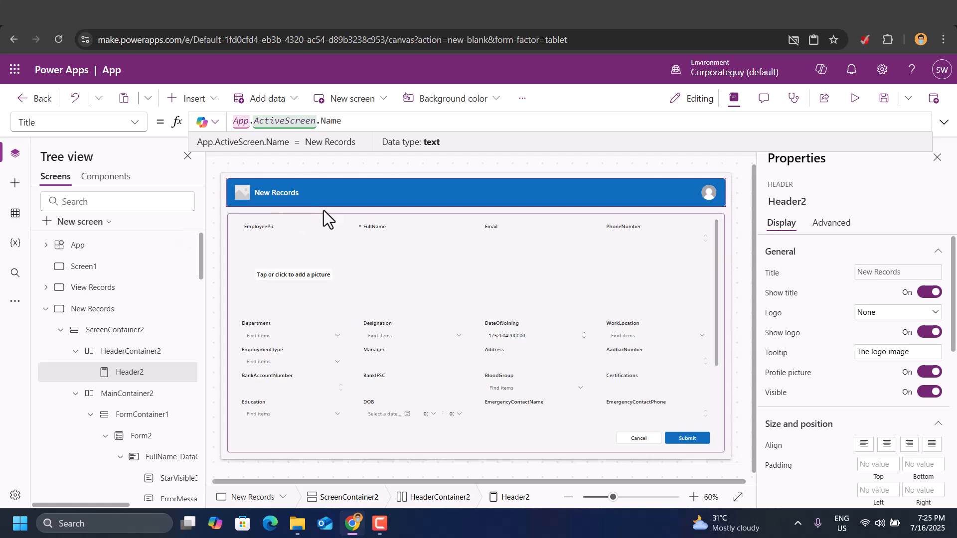
pyautogui.click(601, 188)
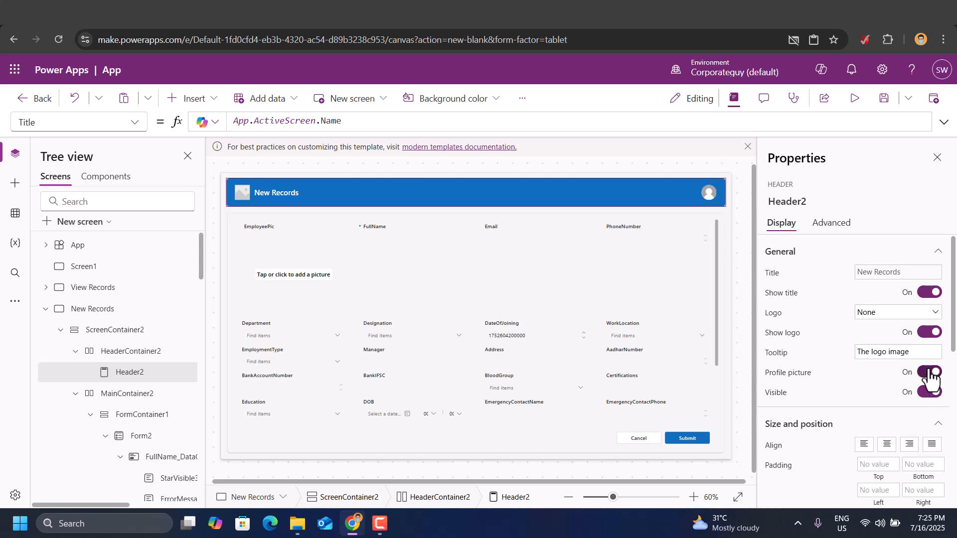
# Step: Check the logo image options of Header2 and turn off its logo display
pyautogui.click(930, 335)
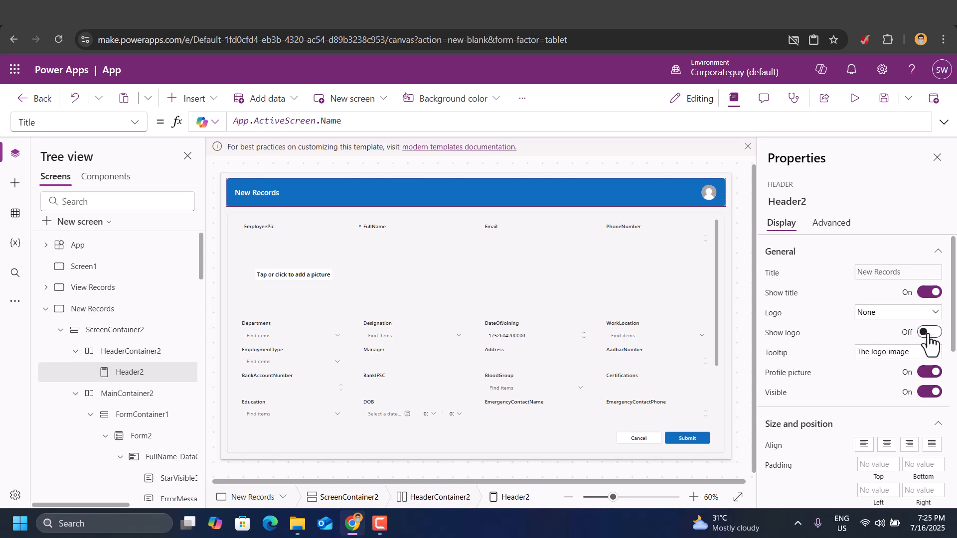
pyautogui.click(921, 332)
pyautogui.click(917, 312)
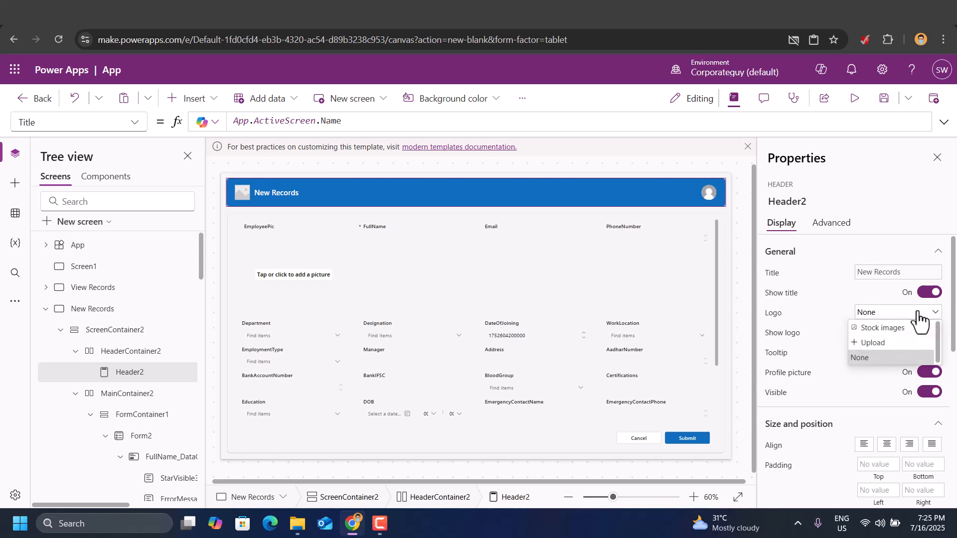
pyautogui.click(842, 292)
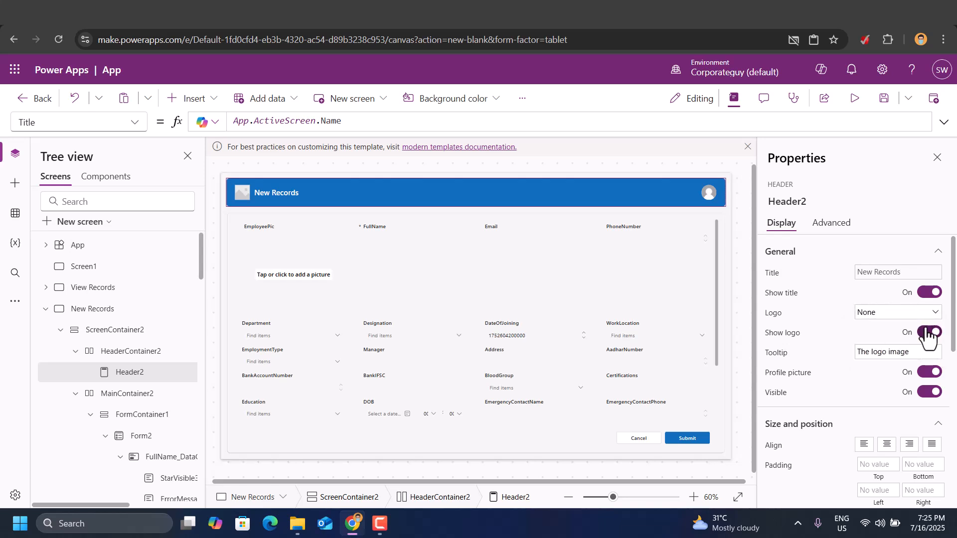
pyautogui.click(930, 333)
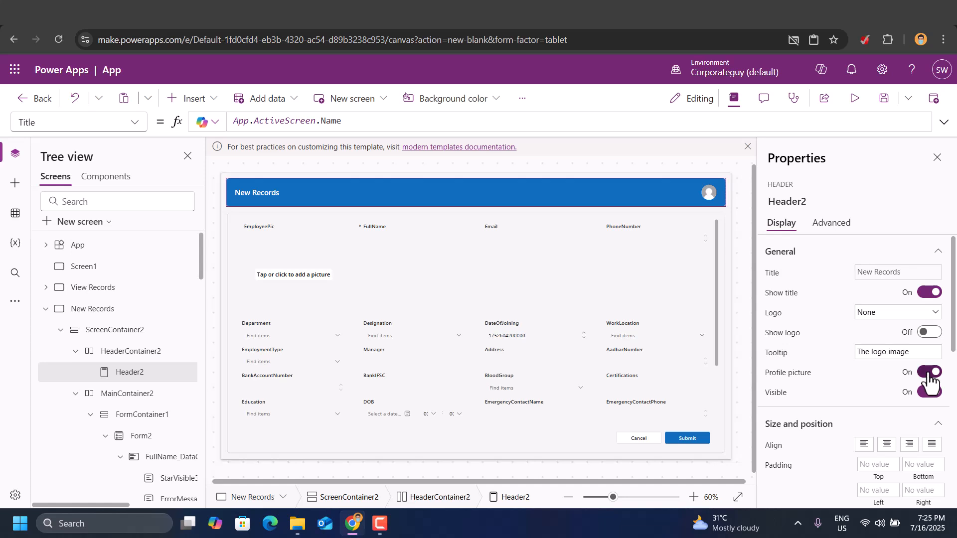
# Step: Turn off the profile picture of Header2, and check the Title formula of Header1 on the View Records screen
pyautogui.click(929, 373)
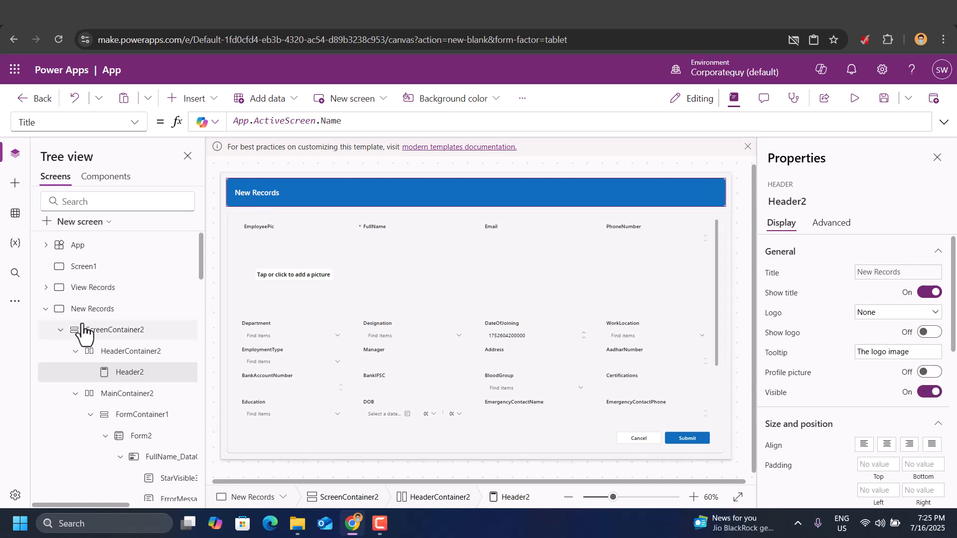
pyautogui.click(85, 294)
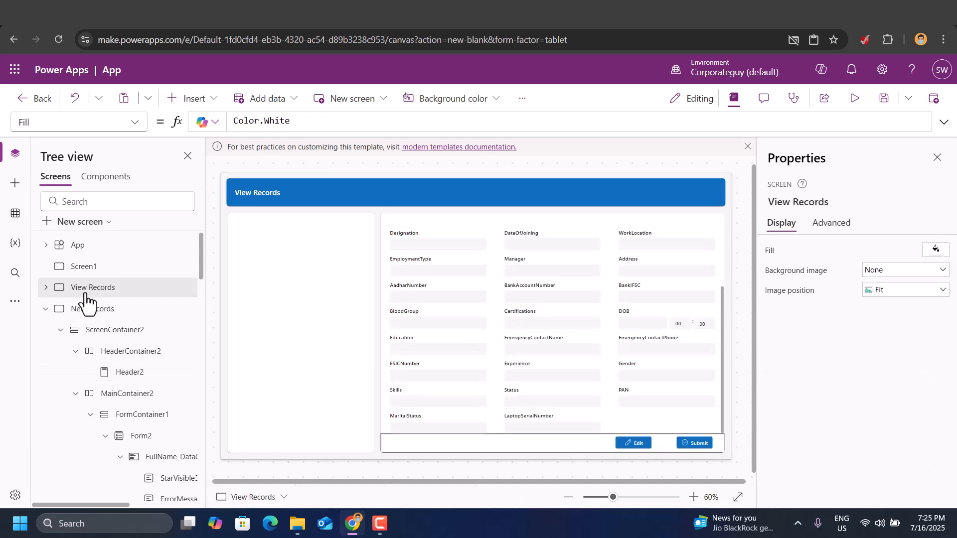
pyautogui.click(512, 195)
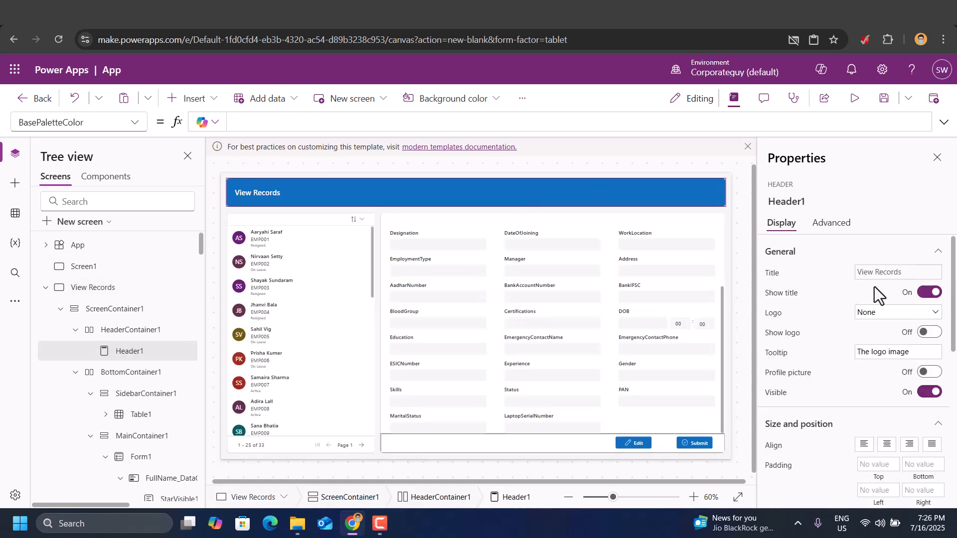
pyautogui.click(869, 273)
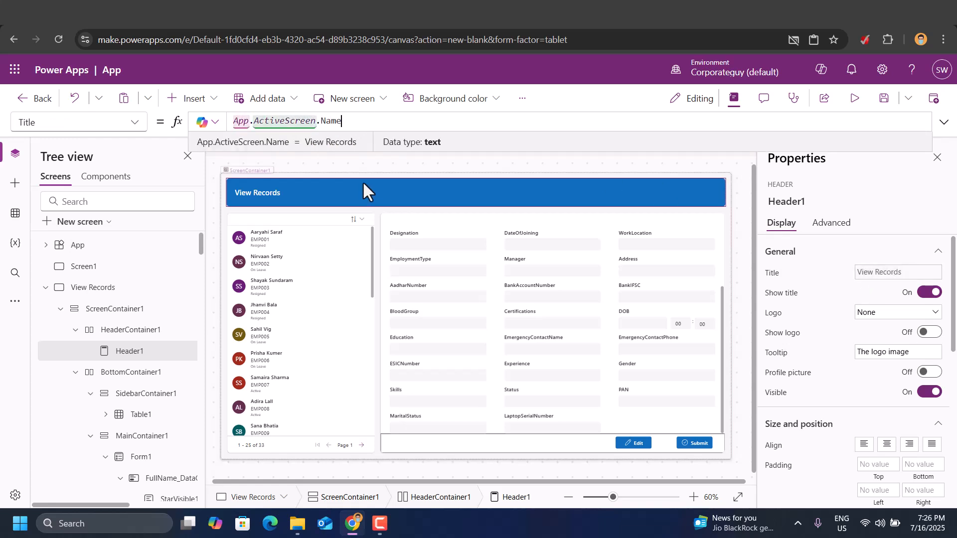
pyautogui.click(203, 195)
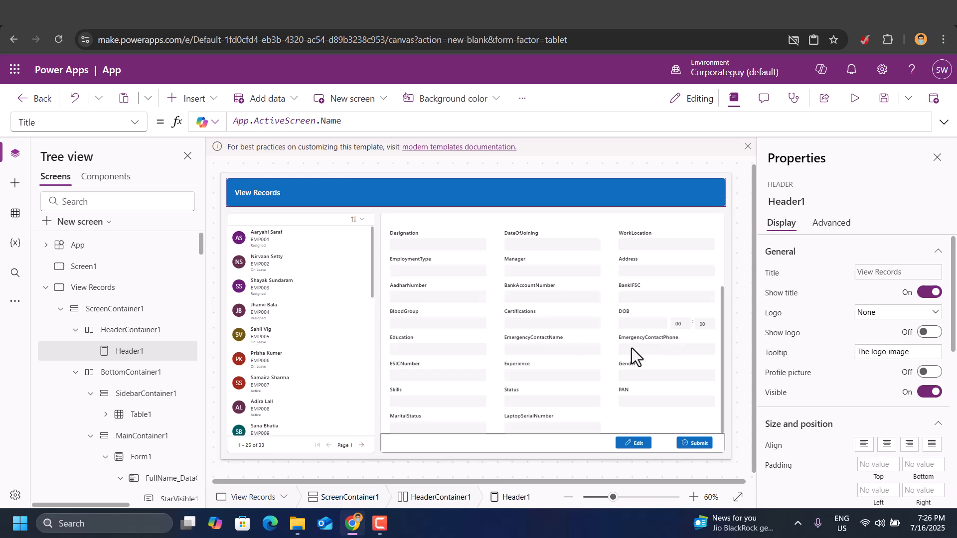
# Step: Delete the empty Screen1 from the app
pyautogui.scroll(-1, 632, 347)
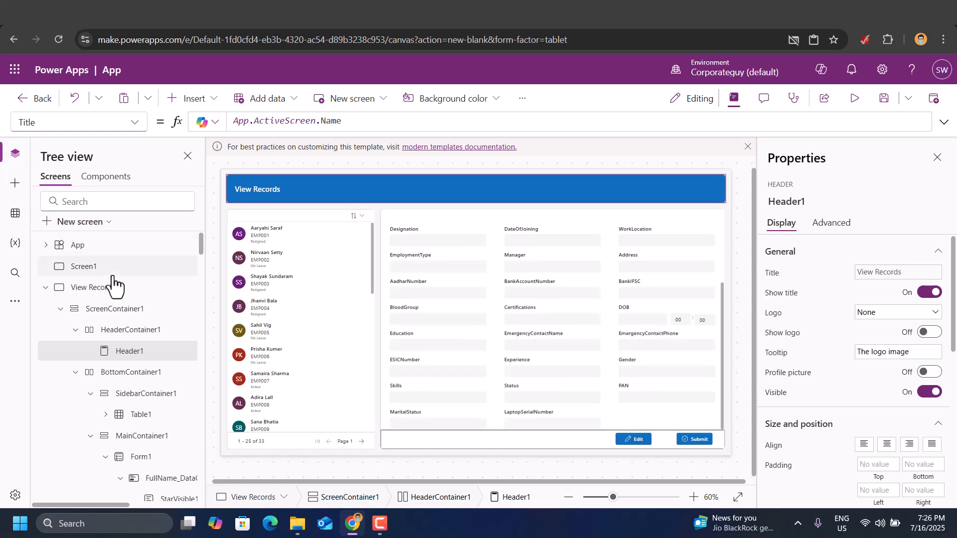
pyautogui.click(183, 271)
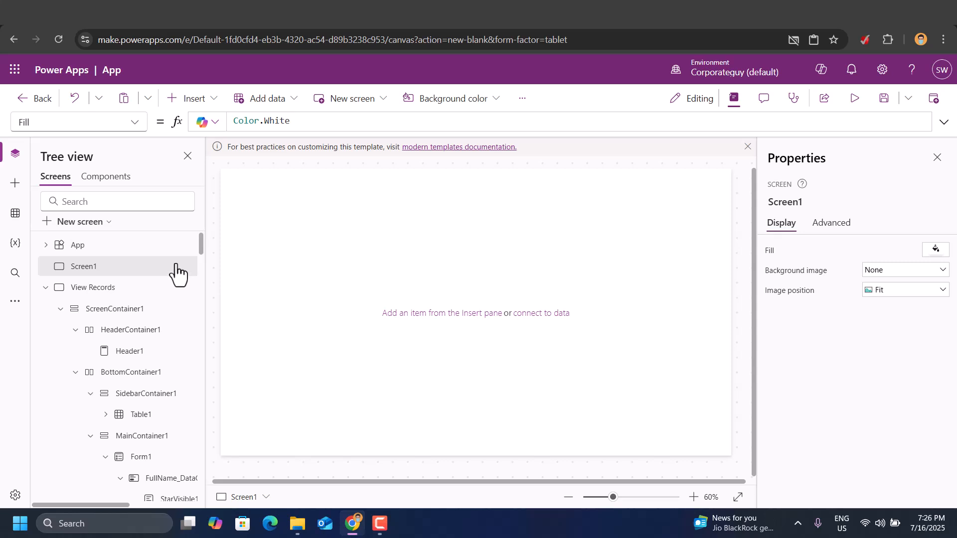
pyautogui.rightClick(176, 268)
pyautogui.click(218, 370)
# Step: Preview the app, select the first employee in the View Records list and look through all fields of the record
pyautogui.click(854, 100)
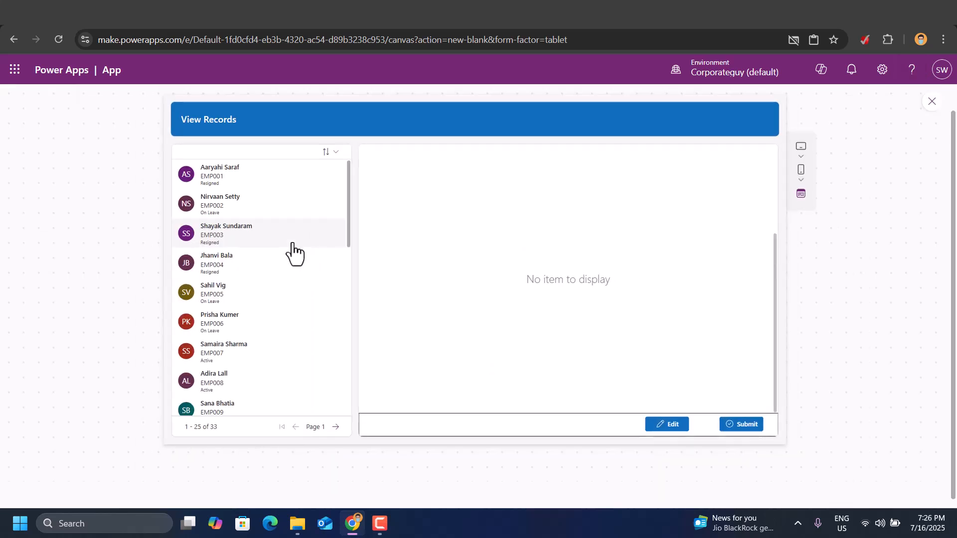
pyautogui.click(245, 186)
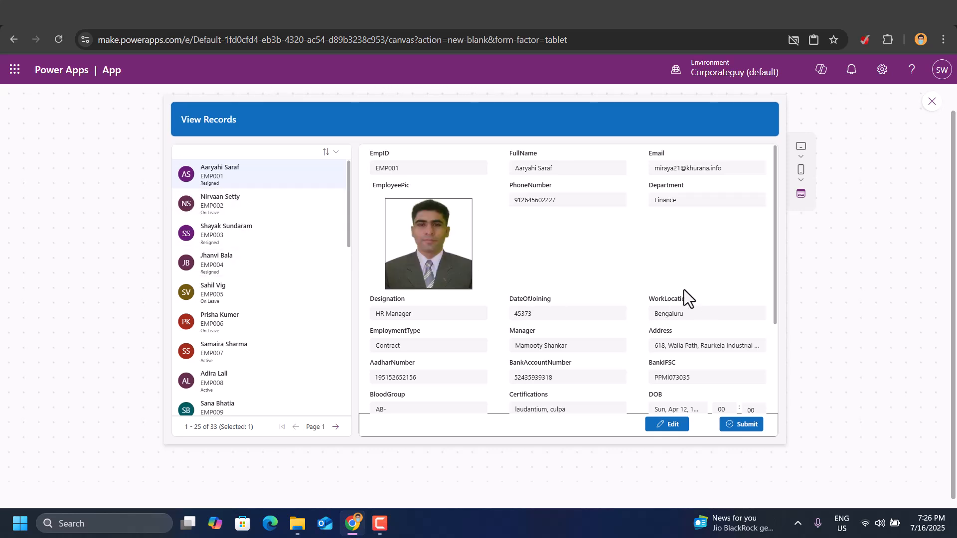
pyautogui.scroll(-3, 684, 289)
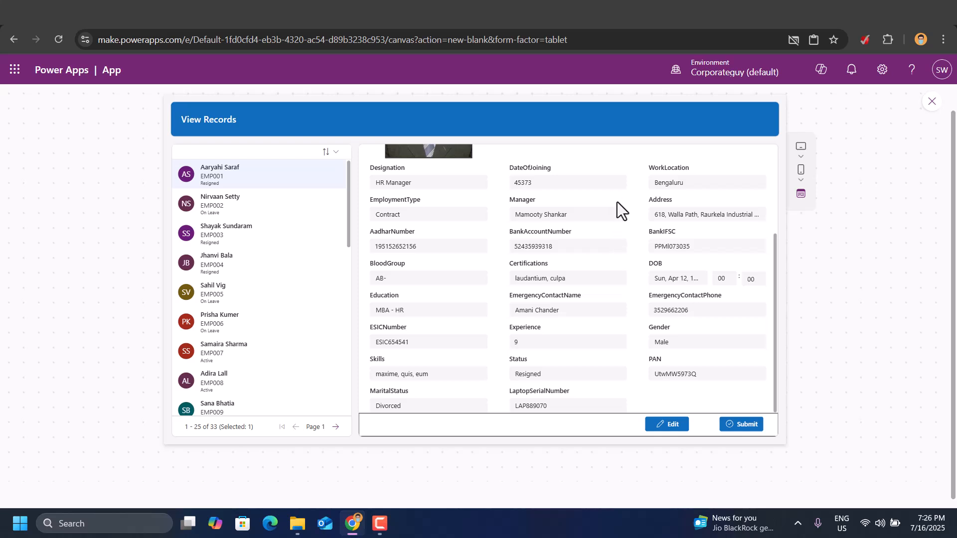
pyautogui.scroll(5, 626, 251)
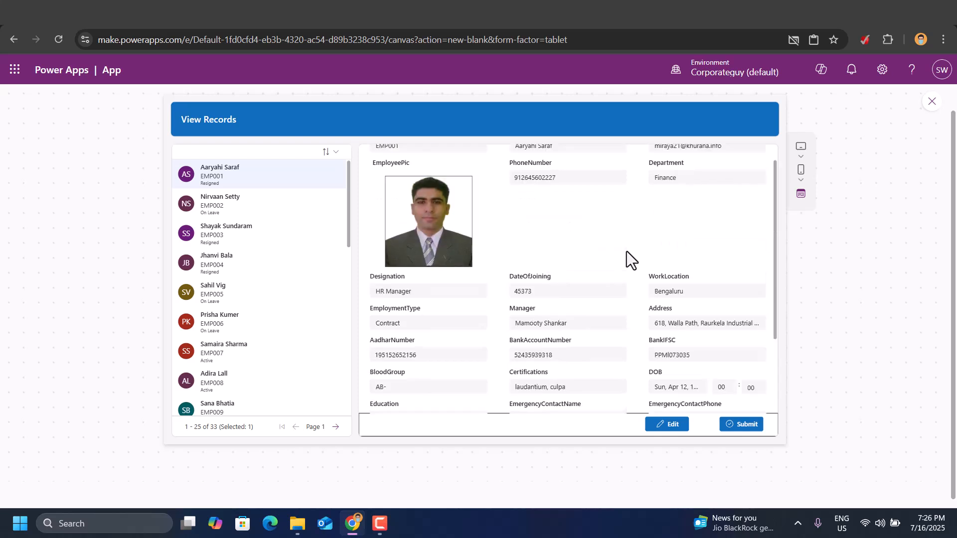